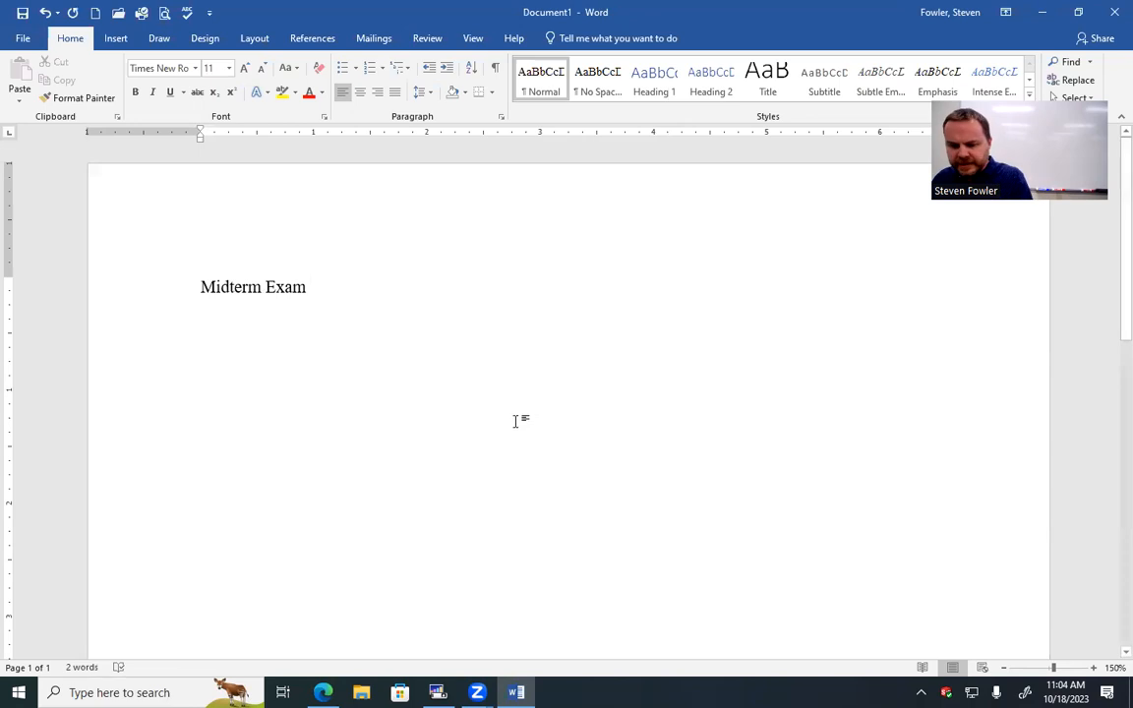
Make the "Midterm Exam" heading bold at the start of the document.
left_click(1093, 668)
left_click(1093, 668)
left_click(1093, 668)
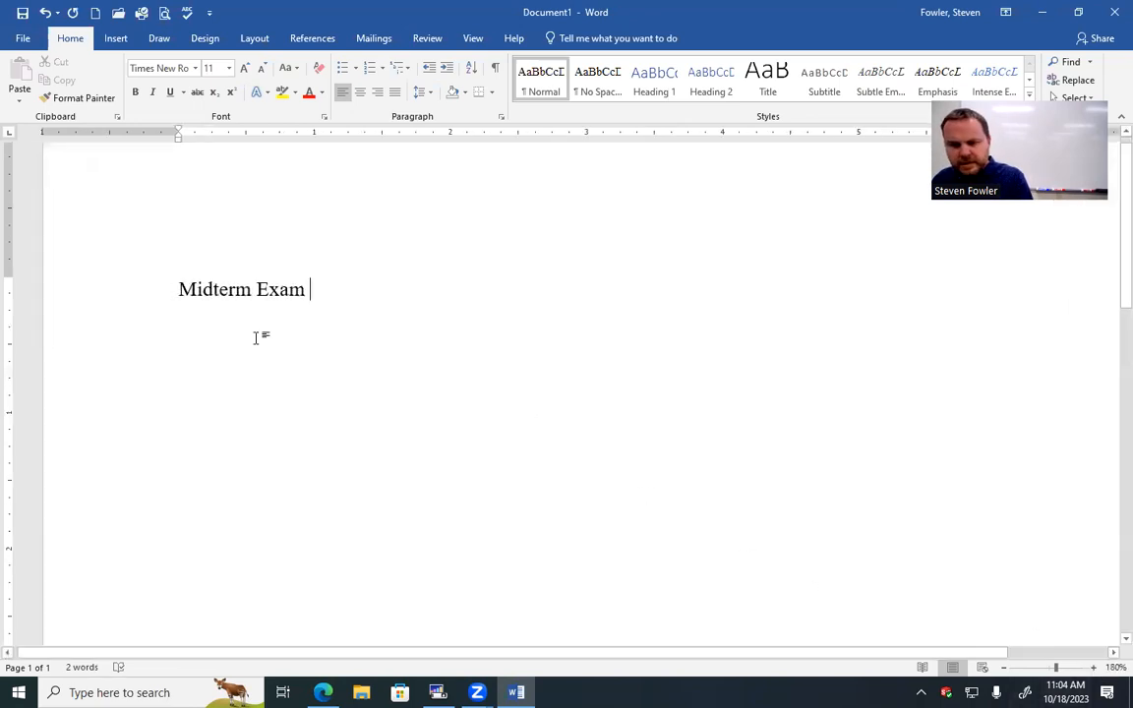
left_click_drag(177, 289, 306, 295)
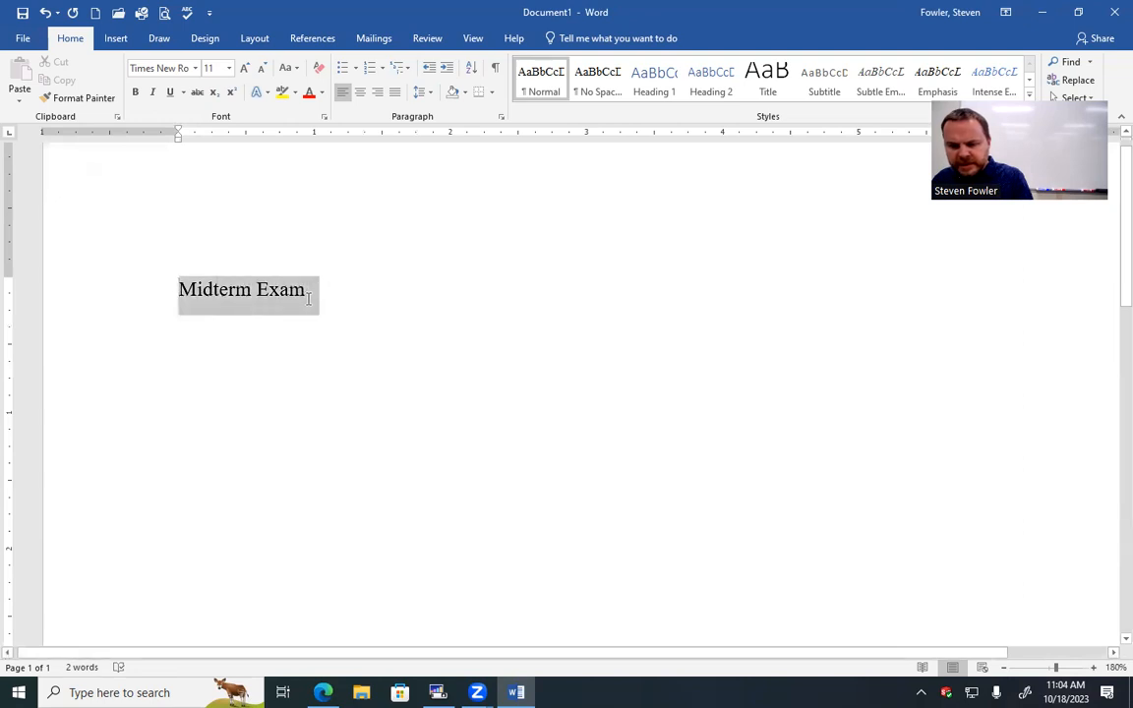
key("ctrl+b")
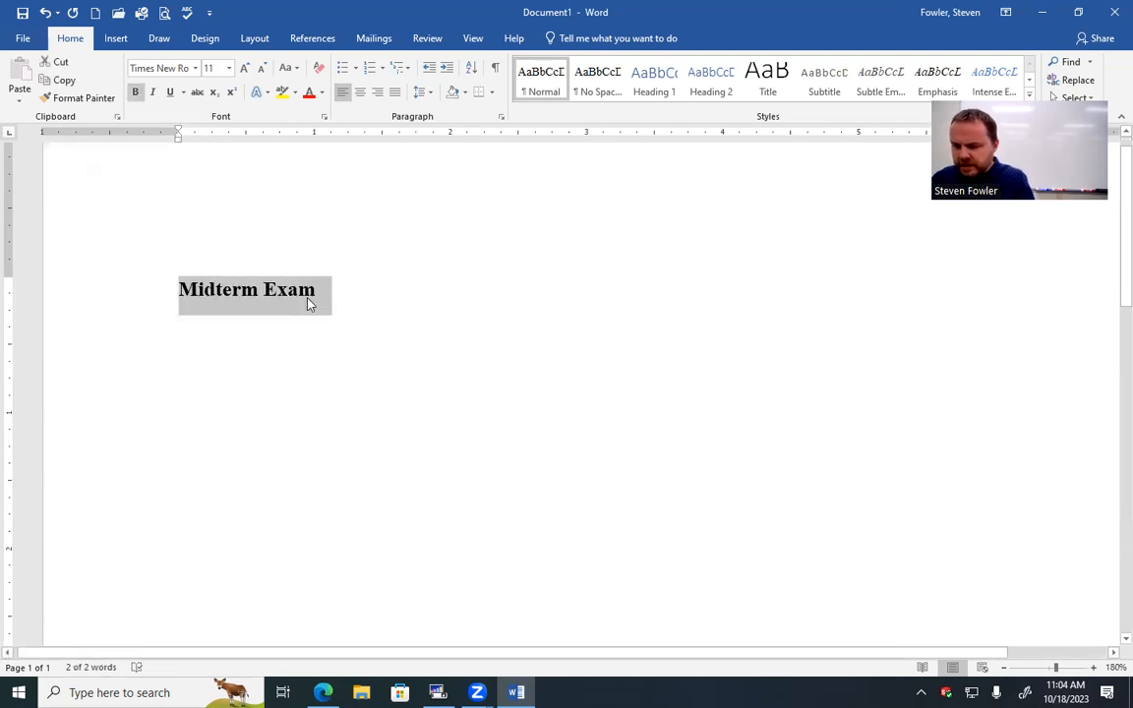
key("Down")
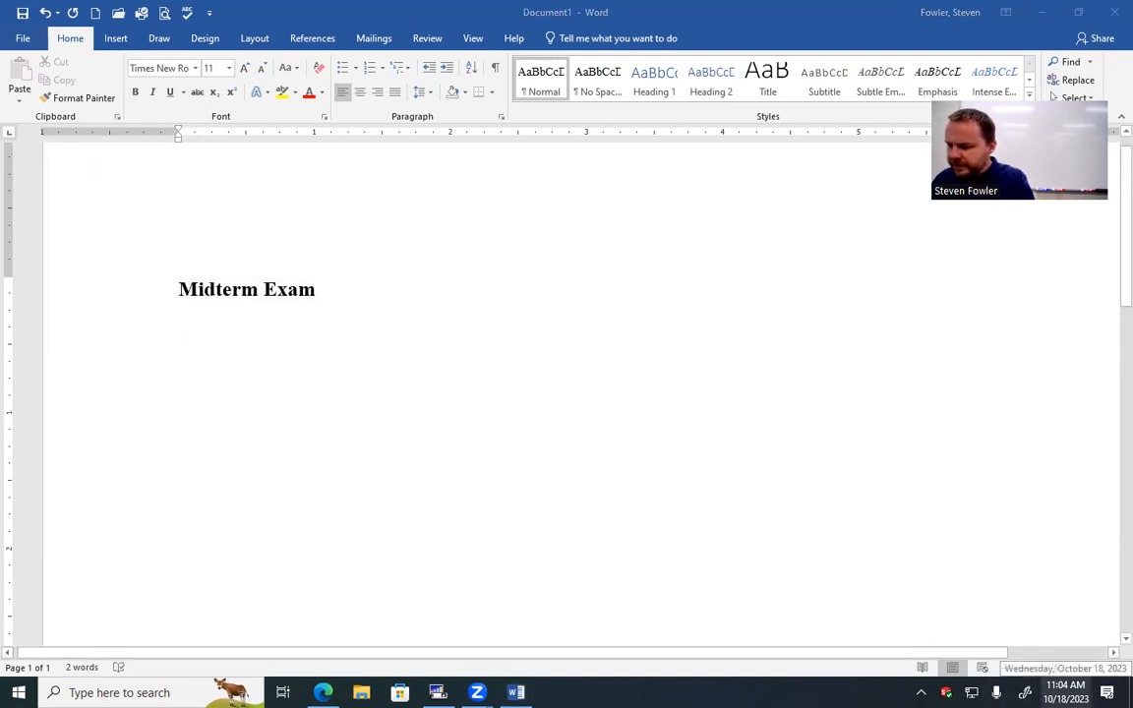
Check the October 2023 calendar and write the line "Two class periods (Oct 23 and 25)" under the heading.
left_click(1065, 691)
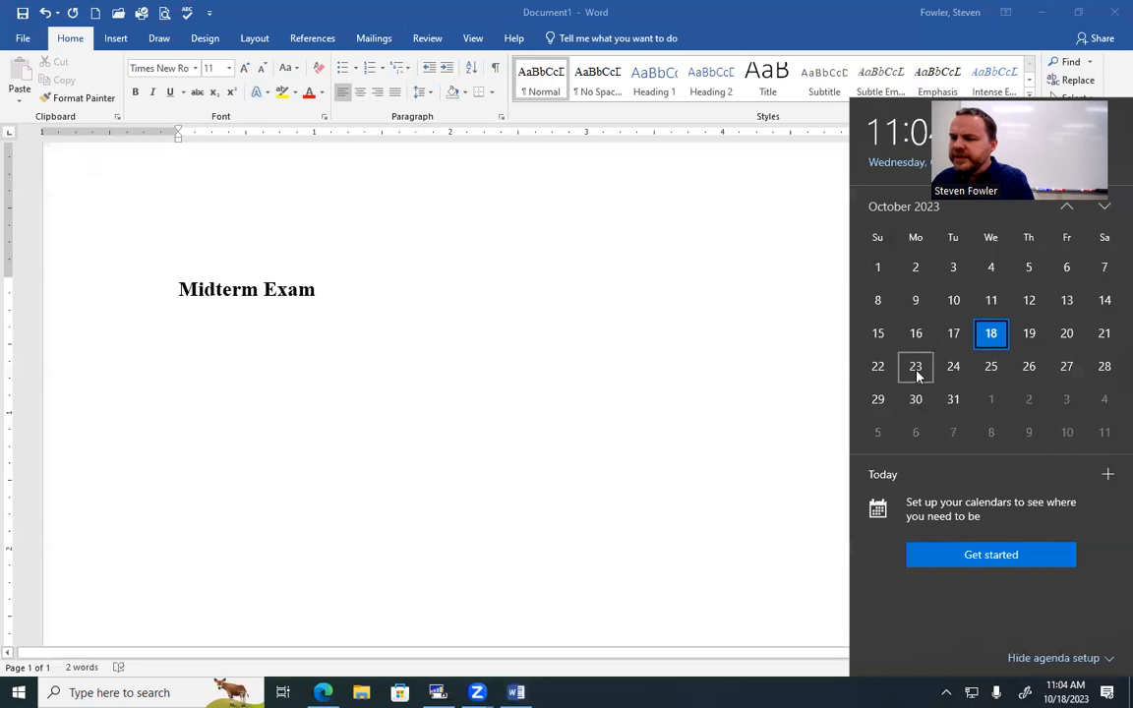
left_click(419, 423)
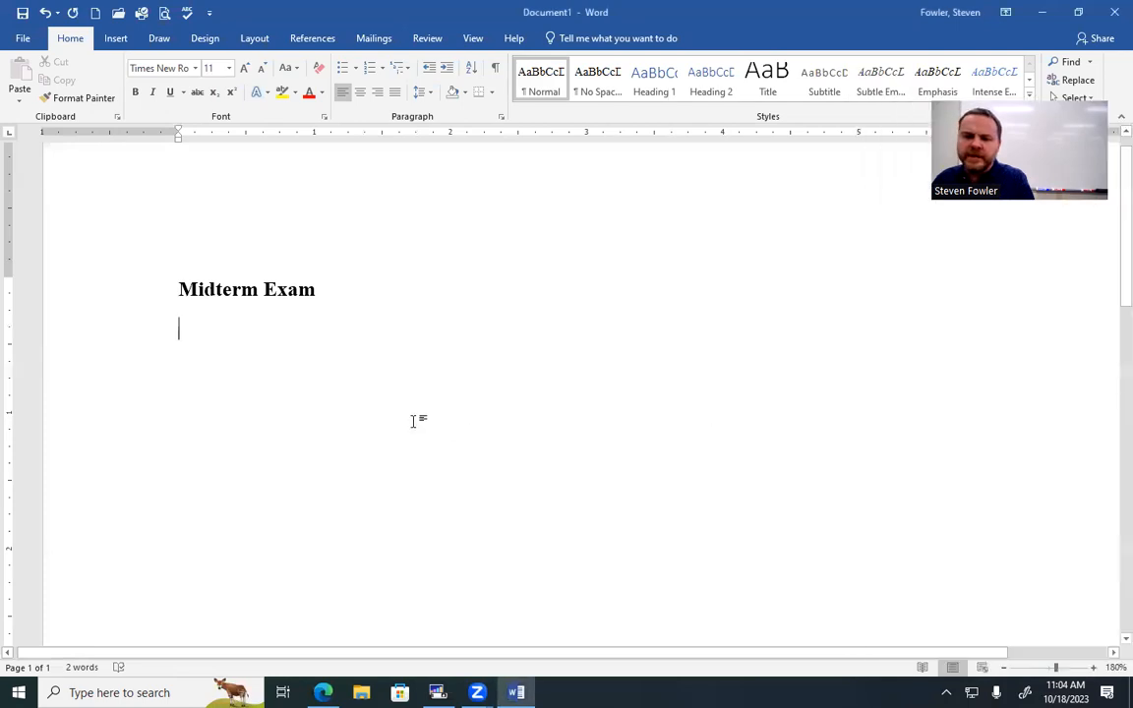
type("Two class ")
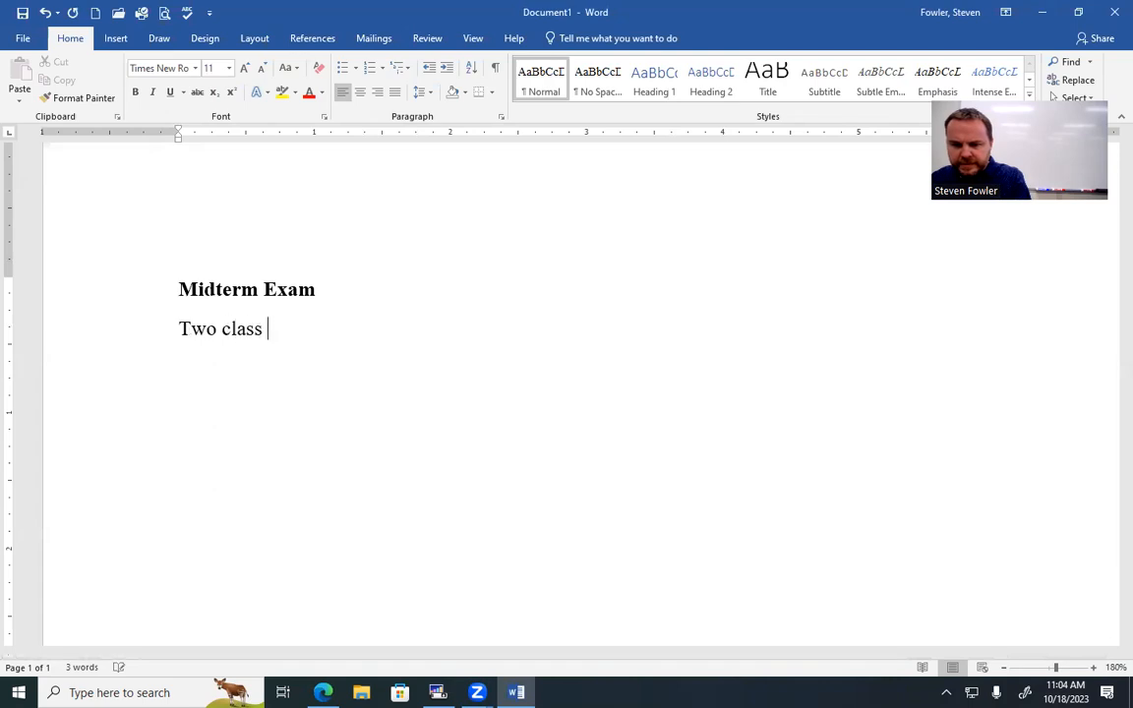
type("periods ")
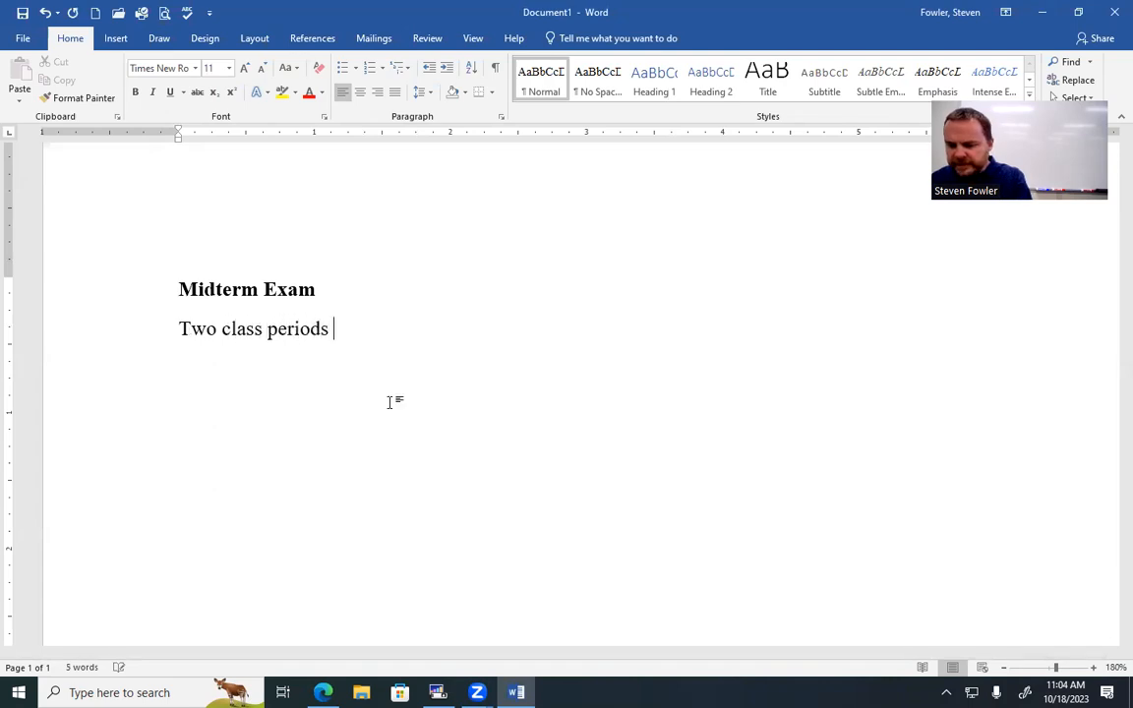
type("(Oct 23 and 25t")
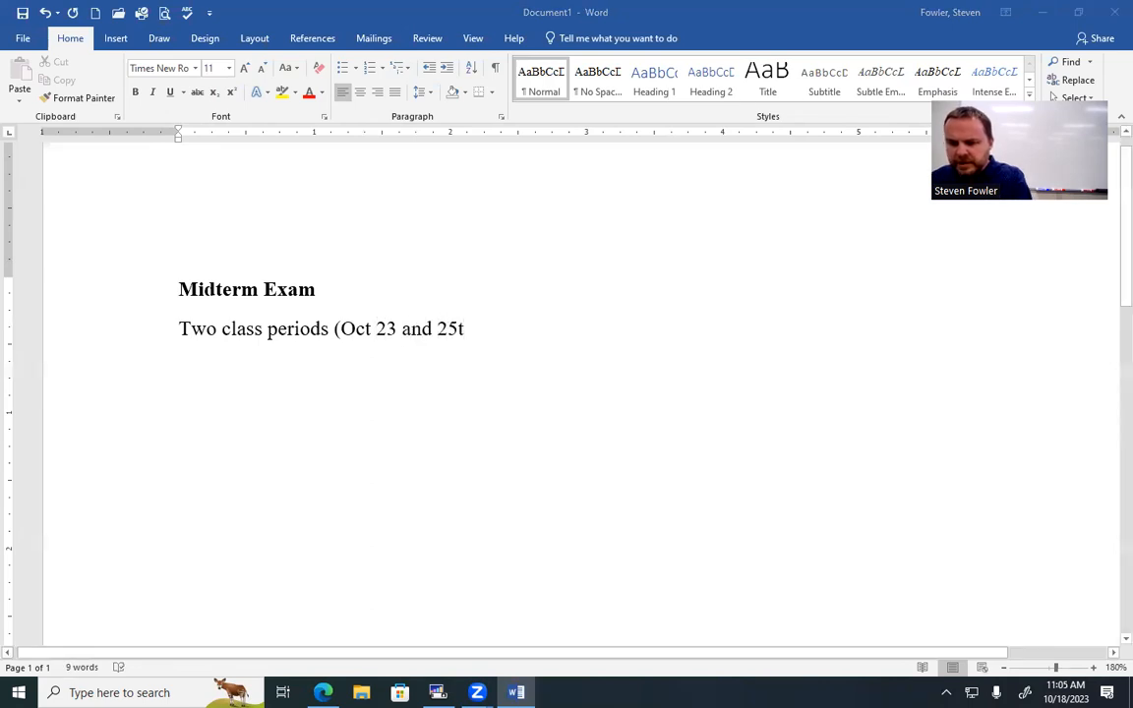
left_click(466, 329)
key("BackSpace")
type(")")
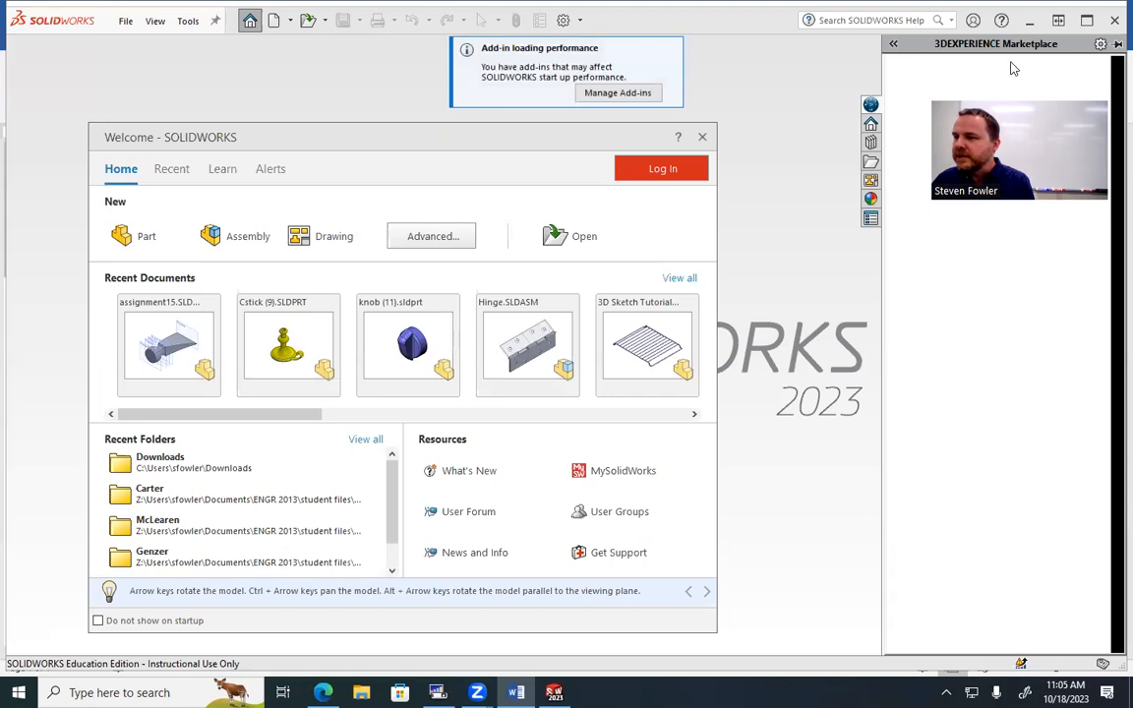
left_click(1032, 19)
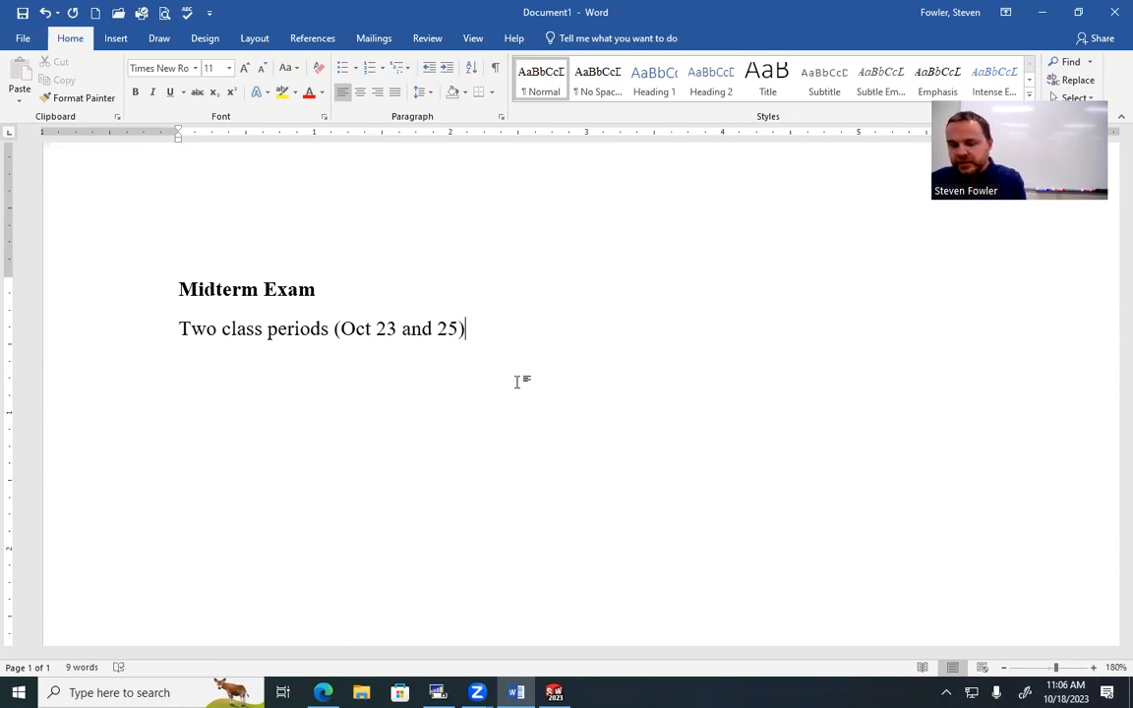
Add a new line reading "Short 1 page written portion" below the class periods line.
key("Return")
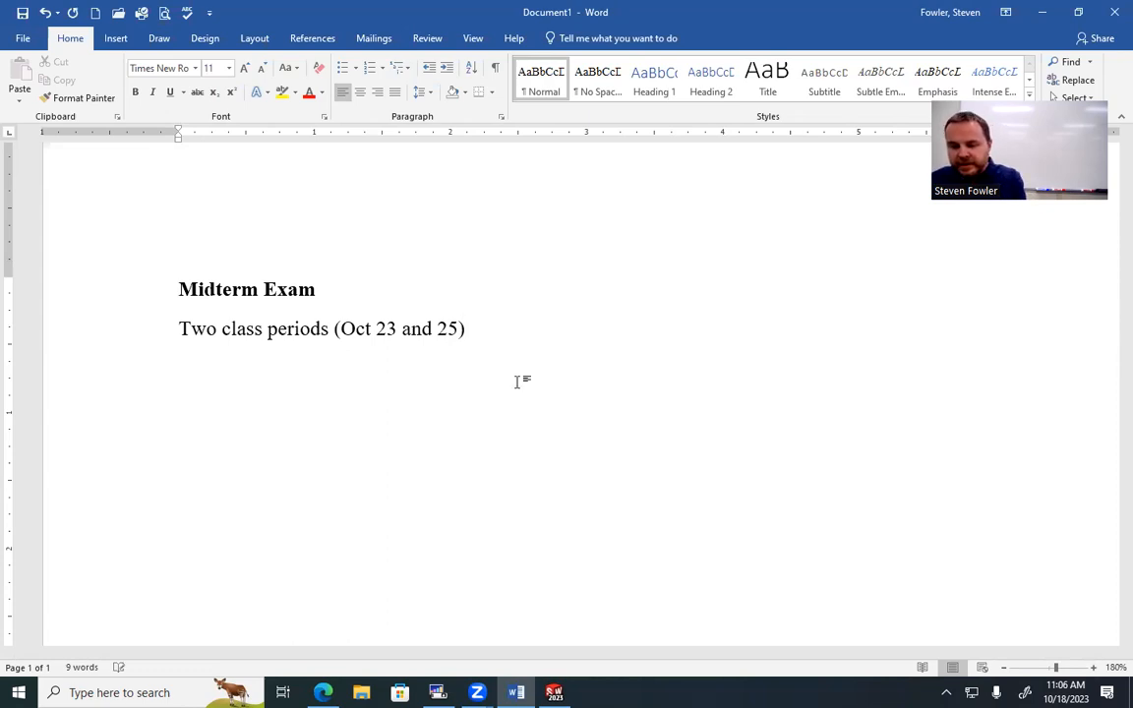
type("Short ")
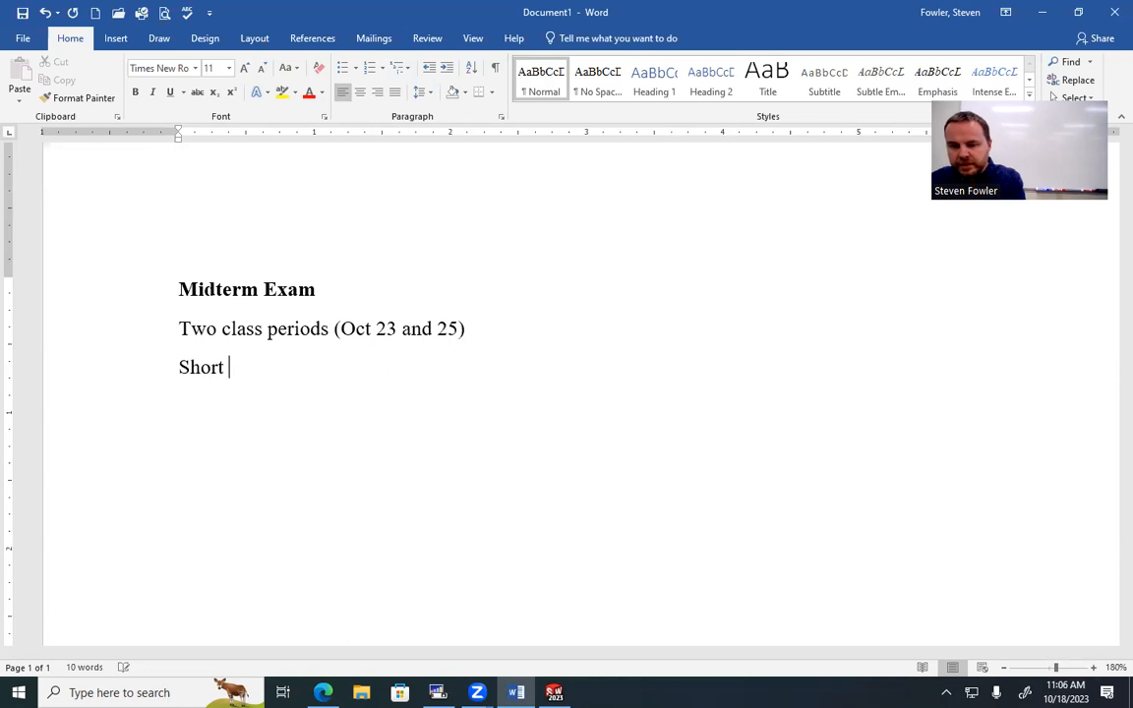
type("1 page ")
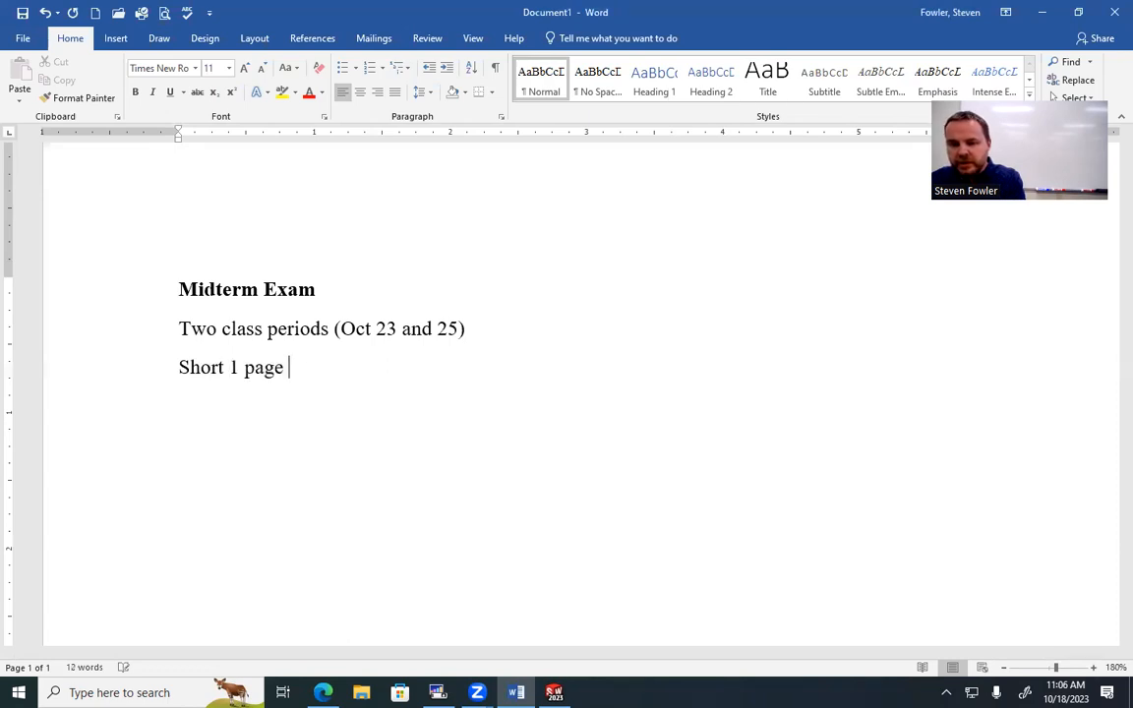
type("writte")
key("BackSpace")
type("ten ")
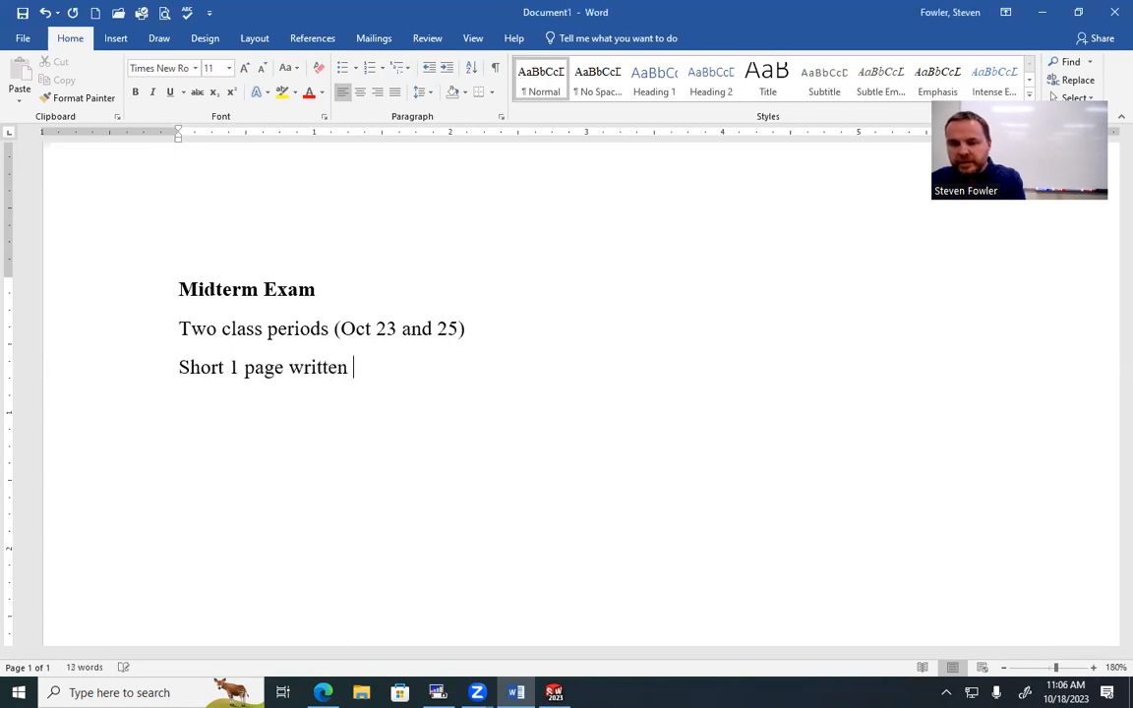
type("portion")
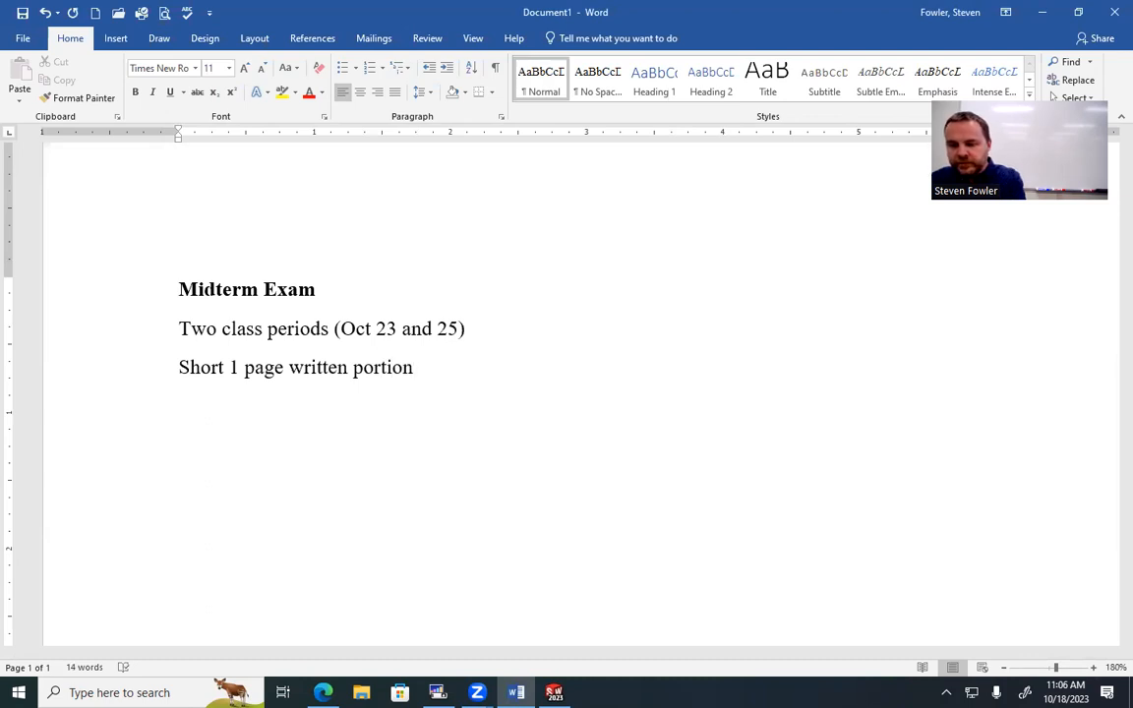
Add the indented sub-line "Hand drawings and dimensioning" under the written portion line.
key("Return")
key("Tab")
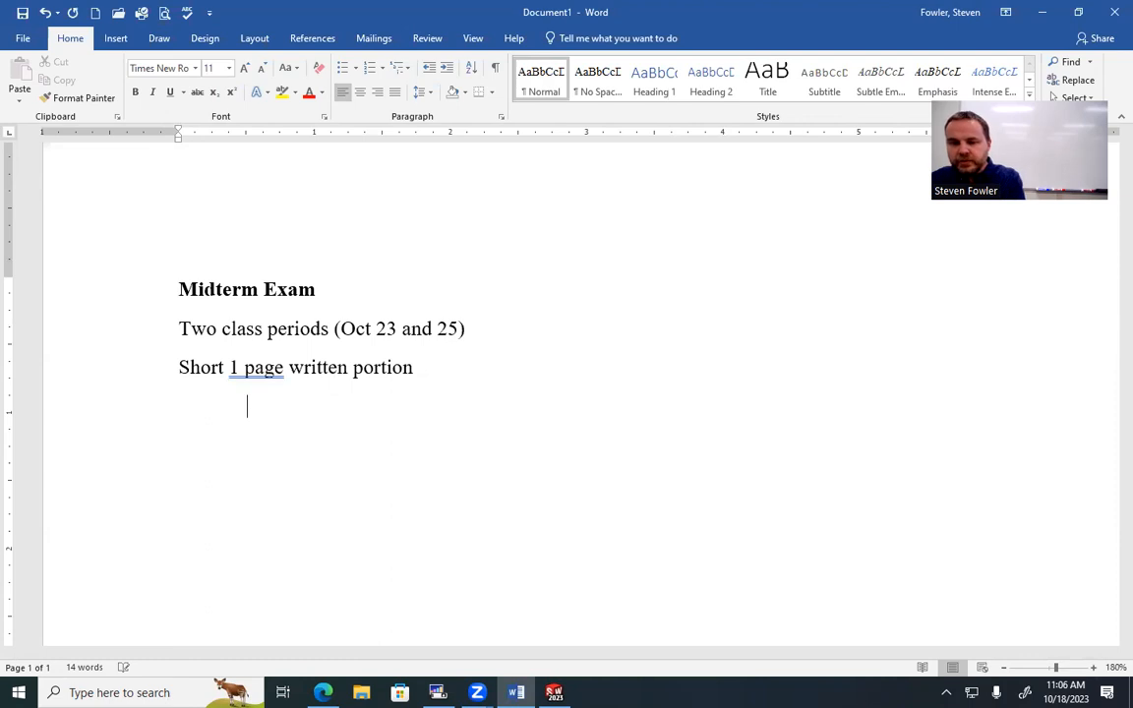
type("hand drwa")
key("BackSpace")
key("BackSpace")
type("awings and dimensin")
key("BackSpace")
key("BackSpace")
type("ioning")
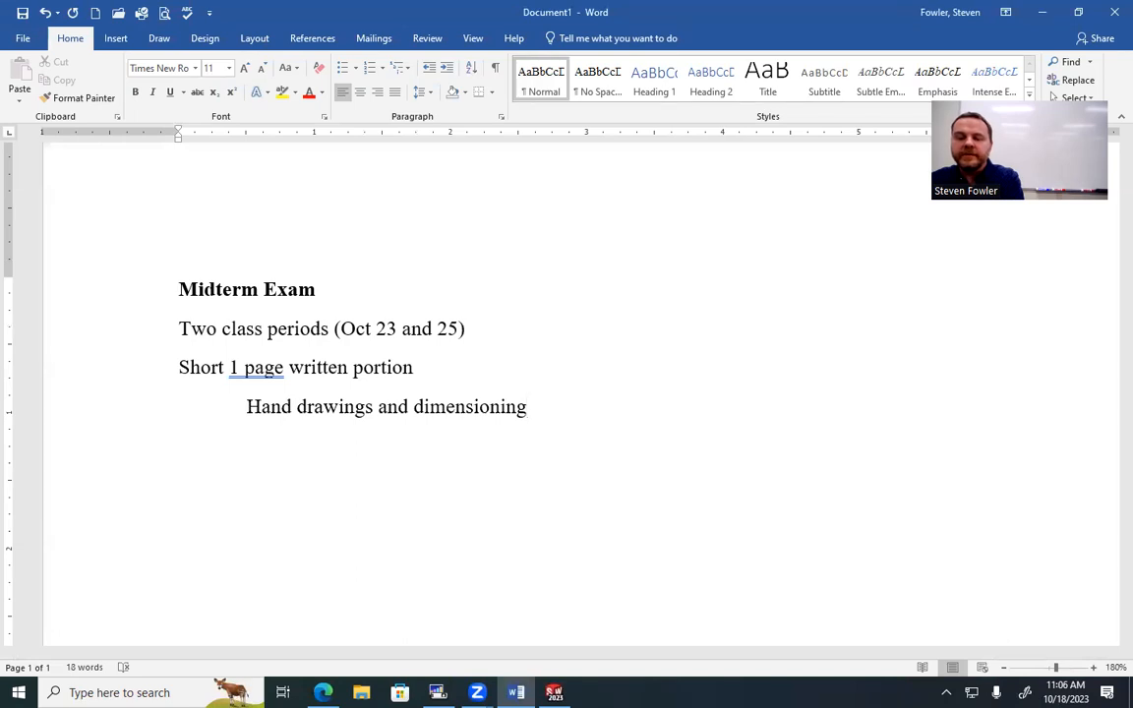
Add a non-indented line reading "Given an object to create in SolidWorks" below the hand drawings line.
key("Return")
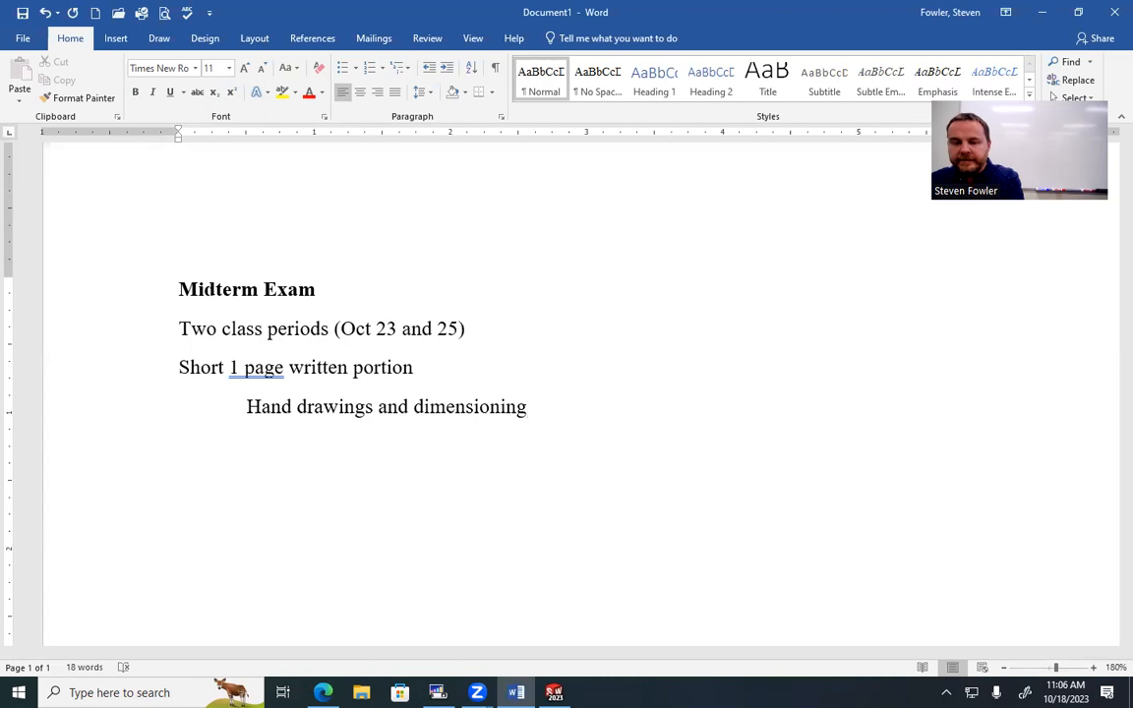
type("Given an ob")
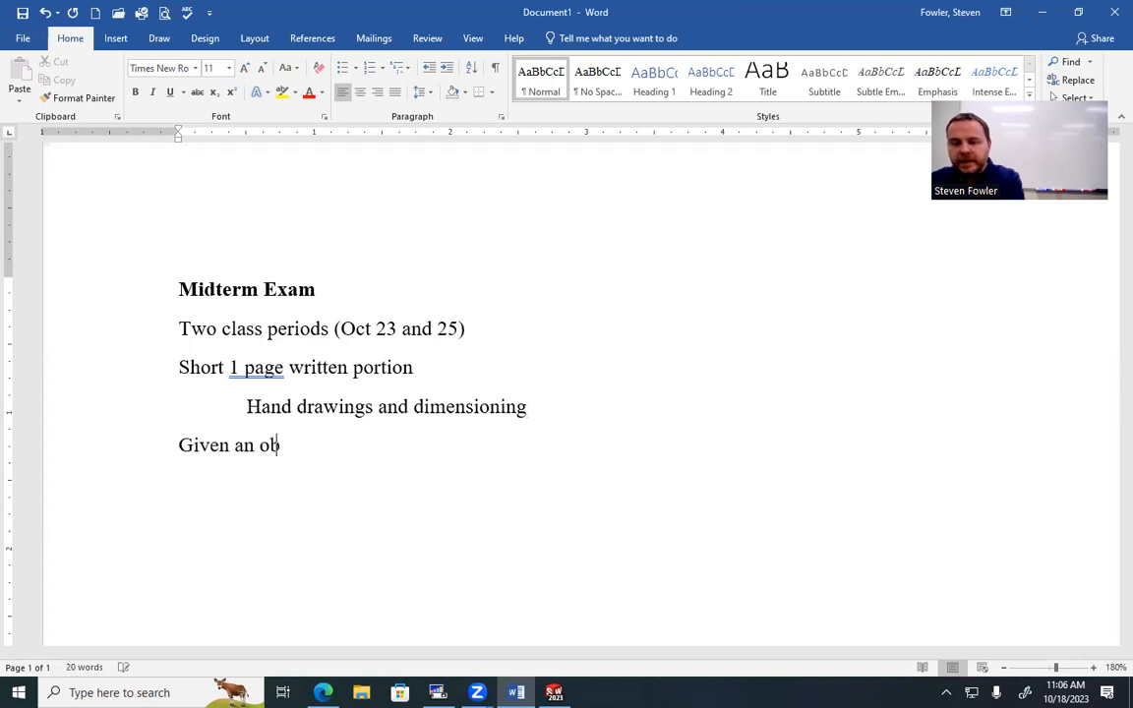
type("ject to created")
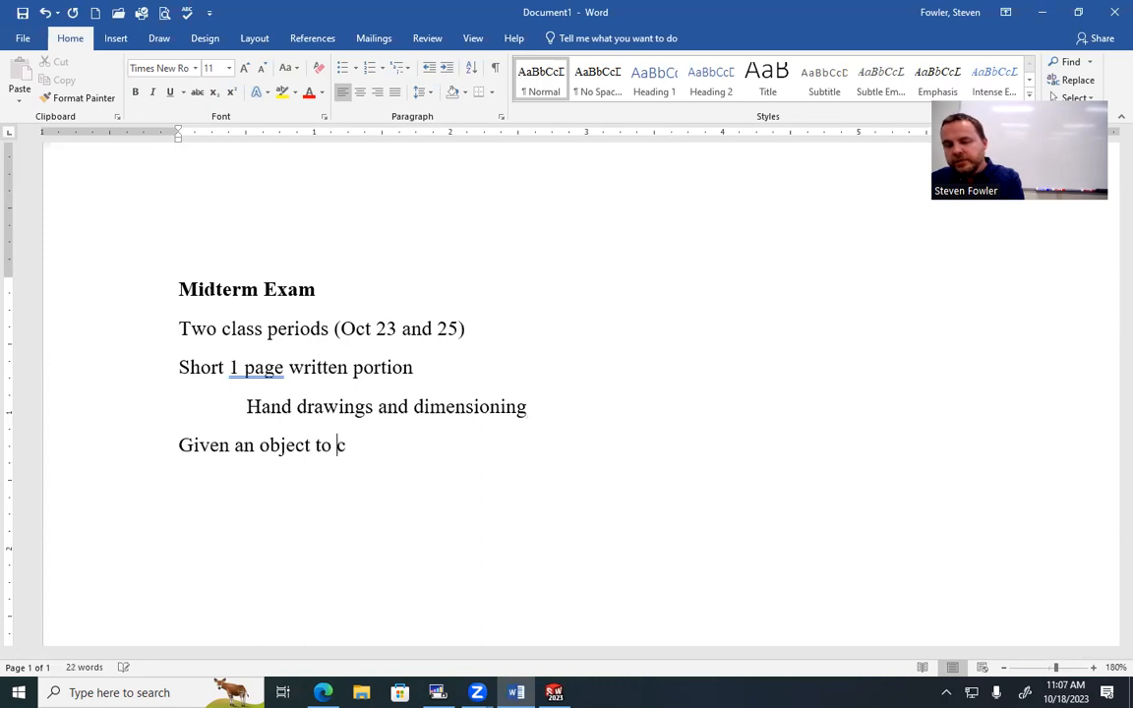
key("BackSpace")
key("BackSpace")
type("in Soli")
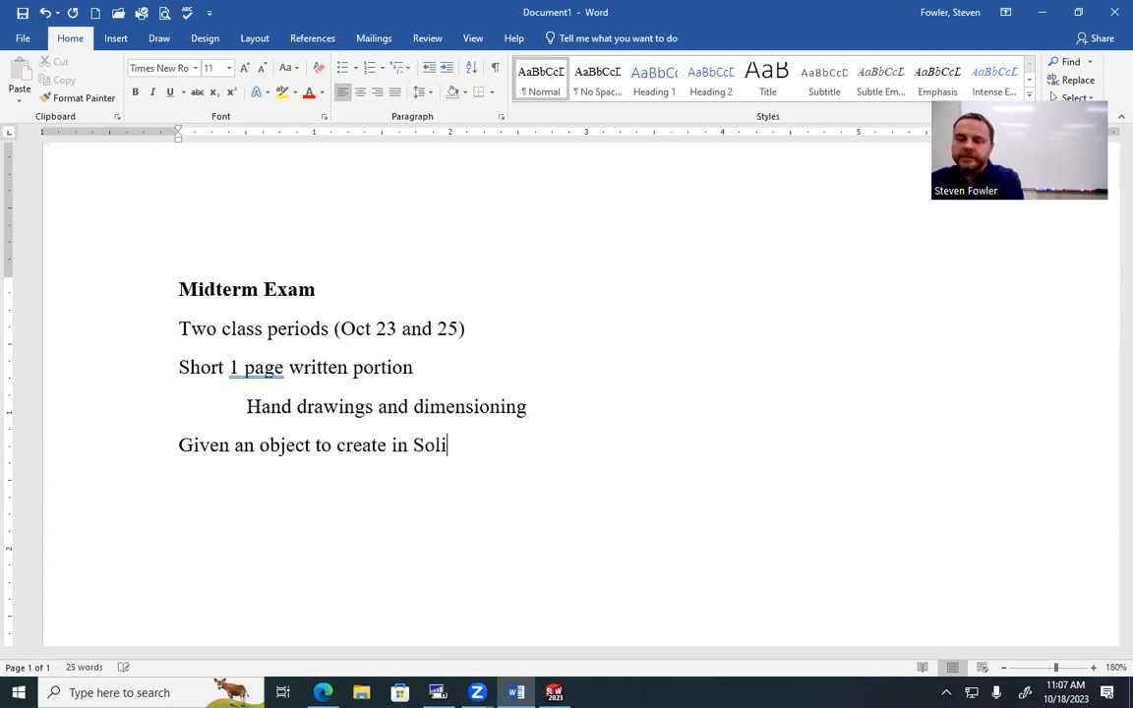
type("dWorks")
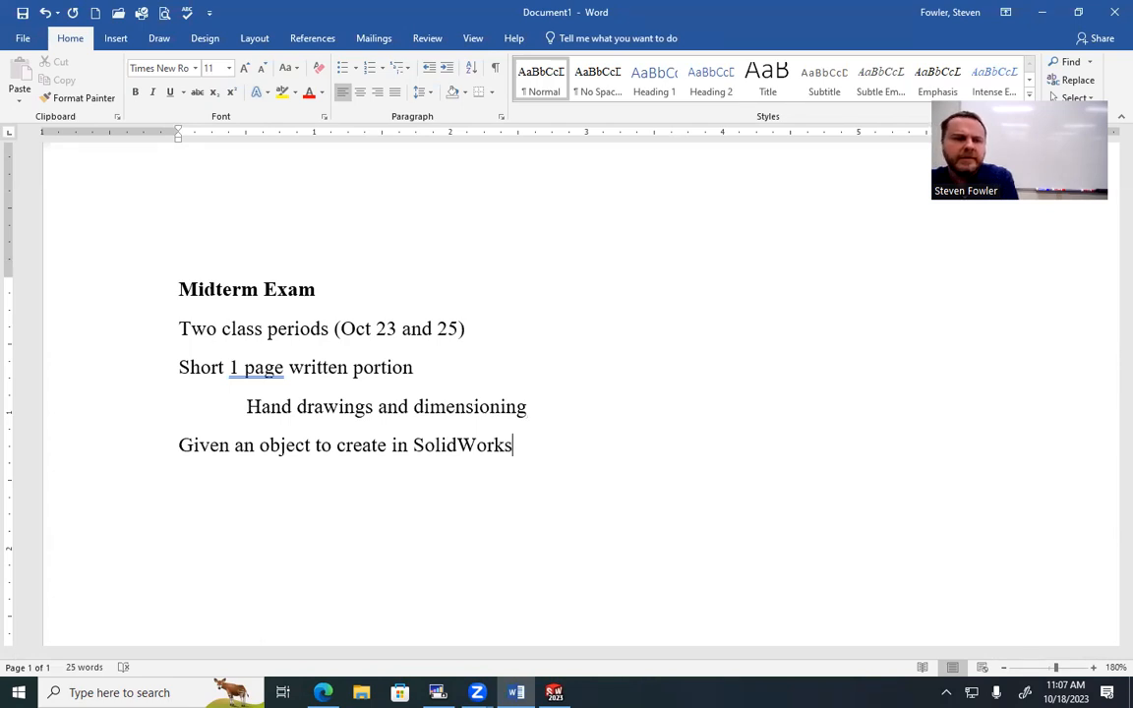
Add "Require an assembly" indented one level under the SolidWorks line and "Some moving components" indented two levels below it.
key("Return")
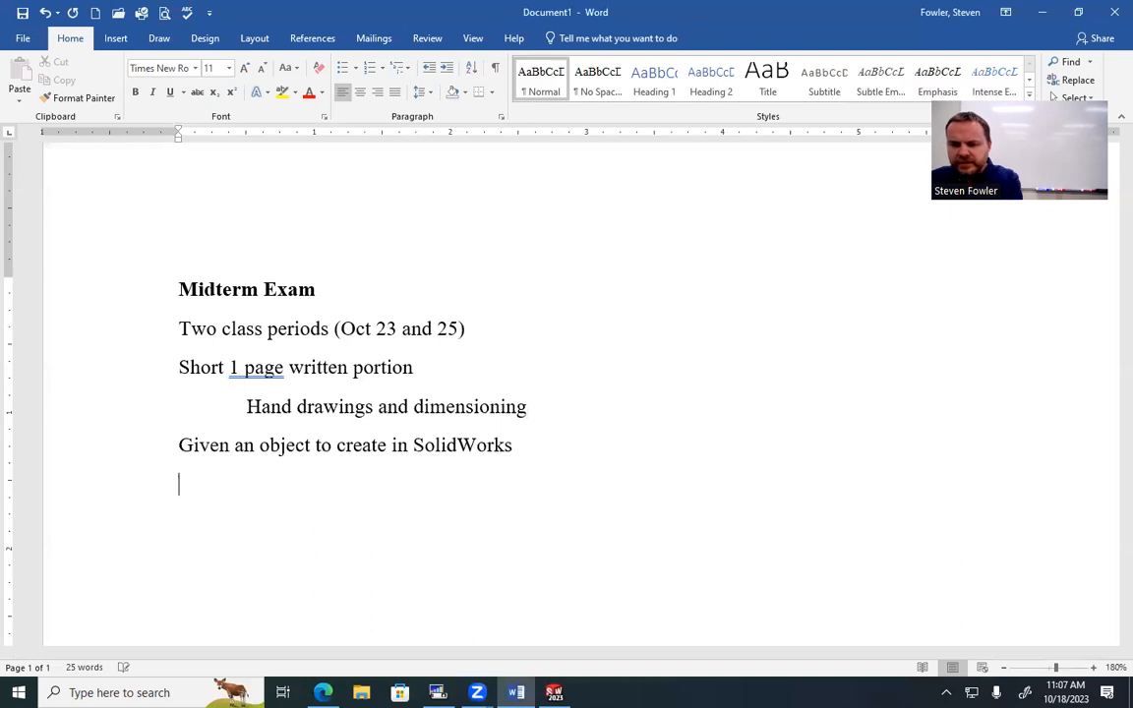
type("Require an assembly")
key("Return")
key("Tab")
key("Tab")
type("Some moving components")
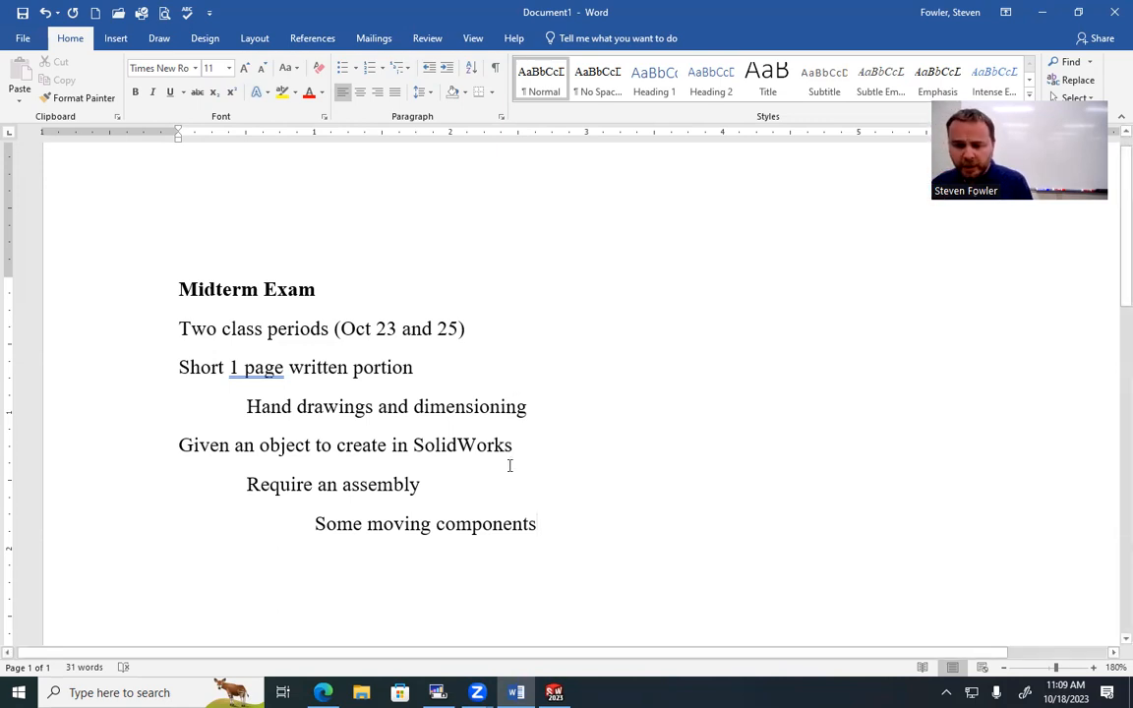
Add a non-indented, underlined "Grading" heading below the moving components line, followed by a new line.
key("Return")
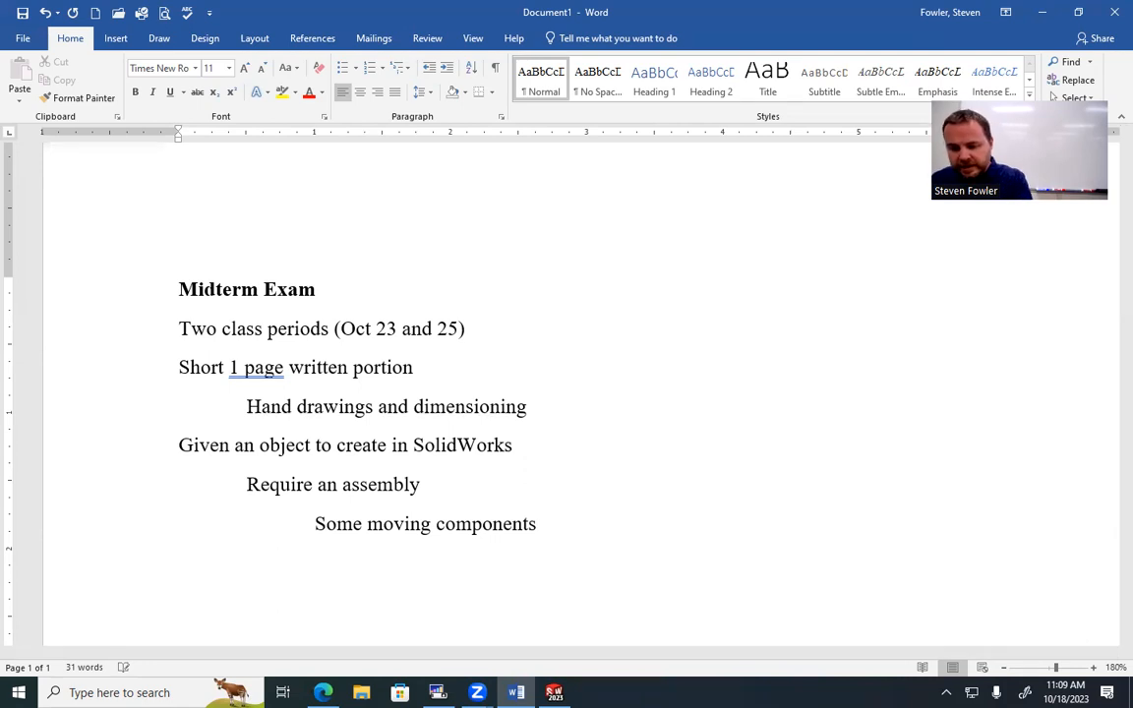
type("Grading")
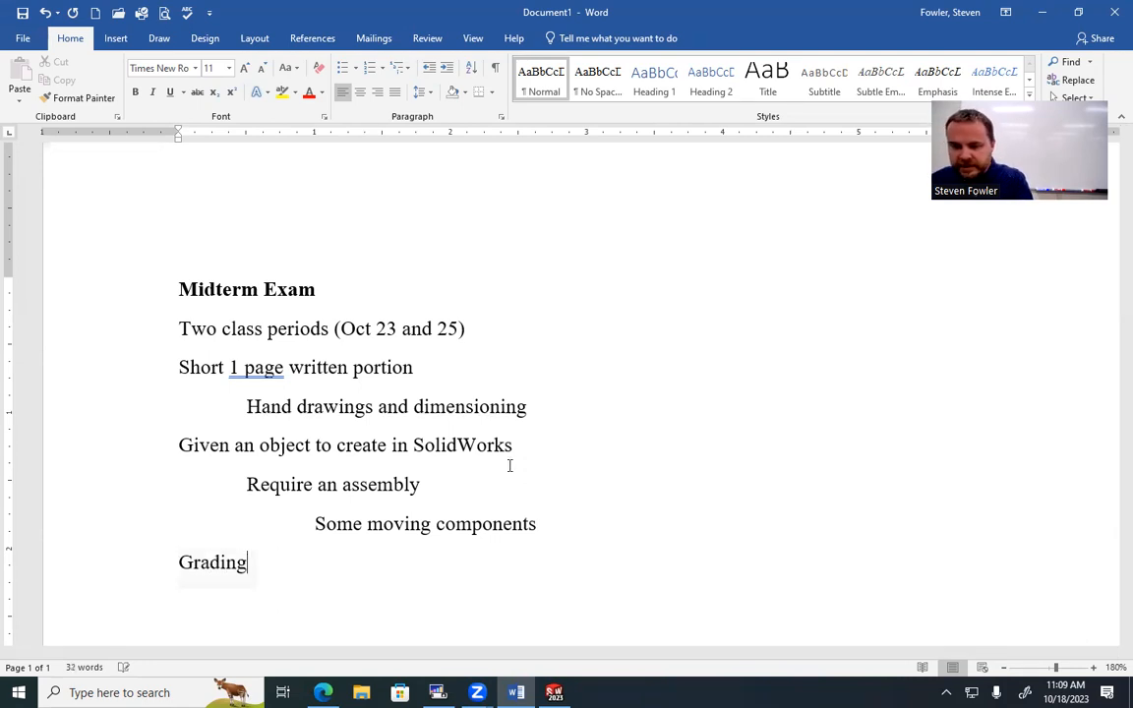
key("shift+Home")
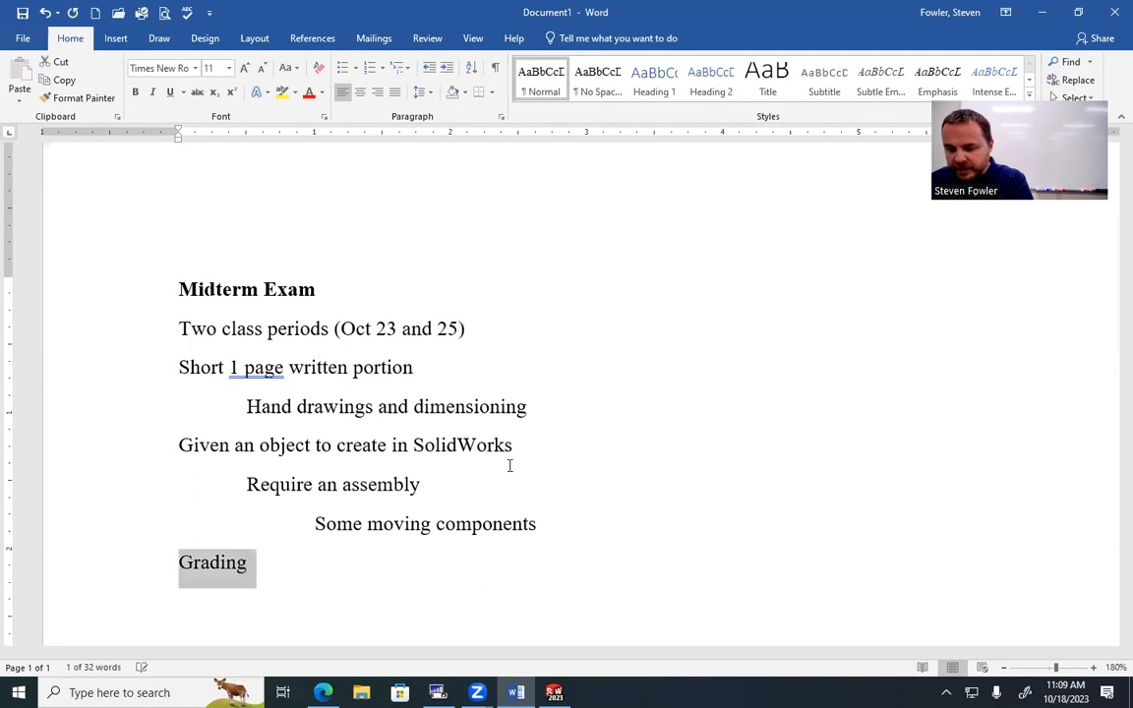
key("ctrl+u")
key("End")
key("Return")
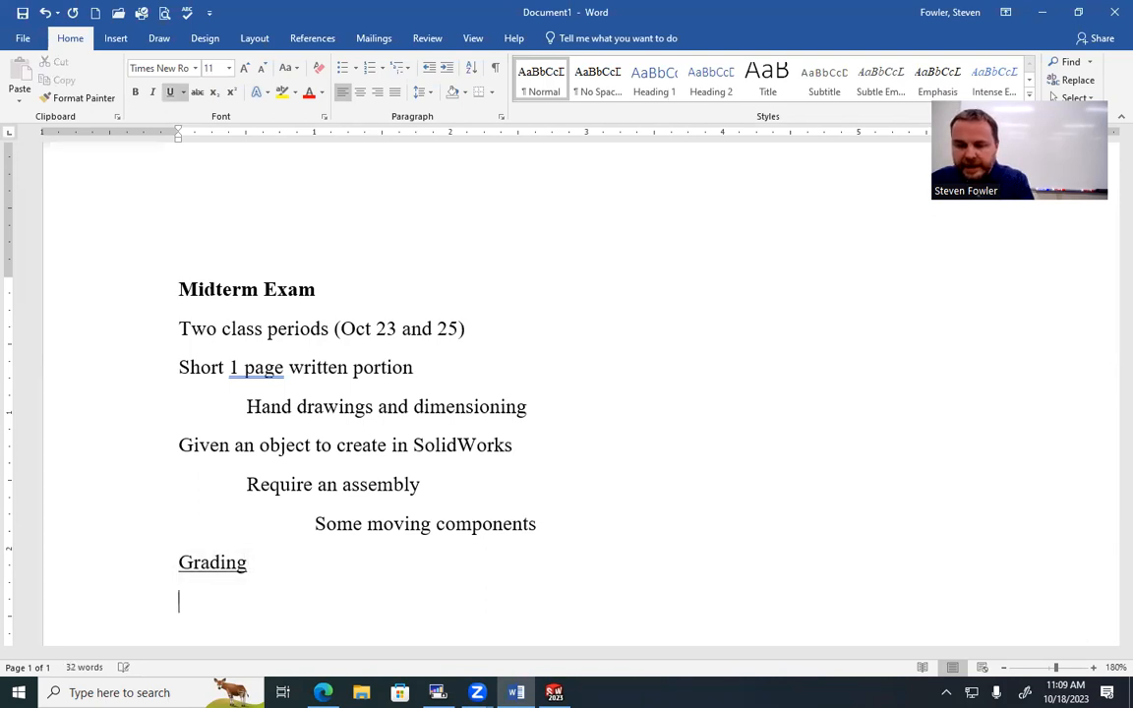
Add the indented line "10 points for written portion" without underlining beneath the Grading heading.
key("ctrl+u")
key("Tab")
type("10 points for written portion")
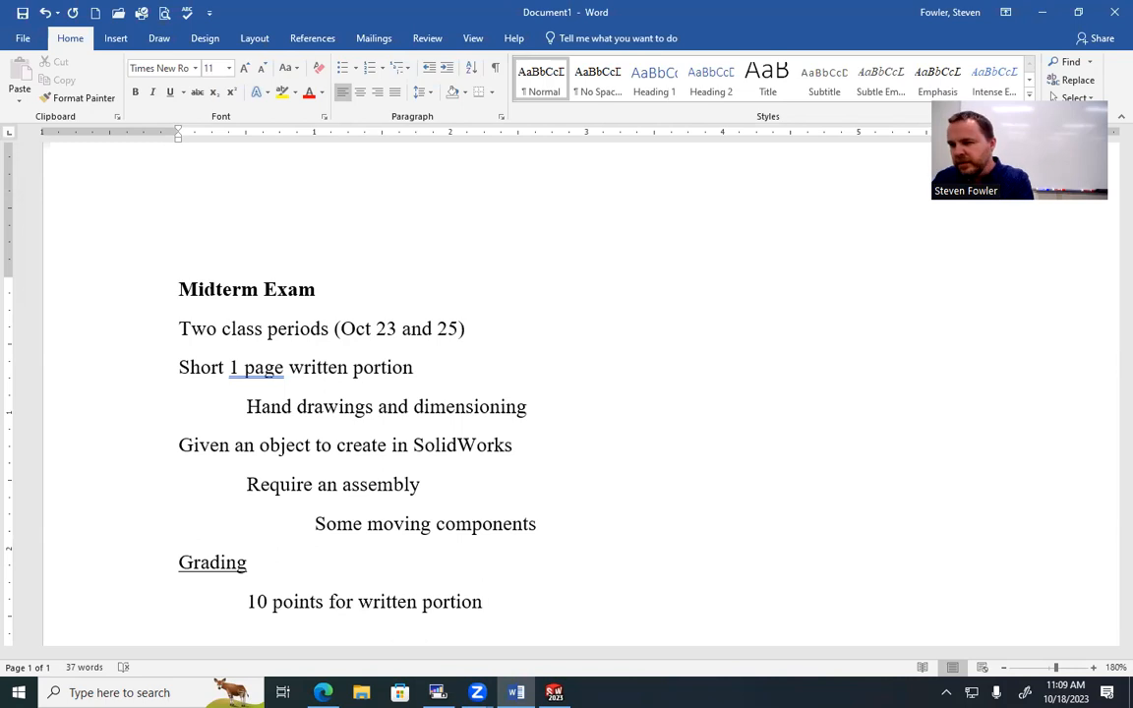
Add a second indented grading line reading "30 points for size of the model".
key("Return")
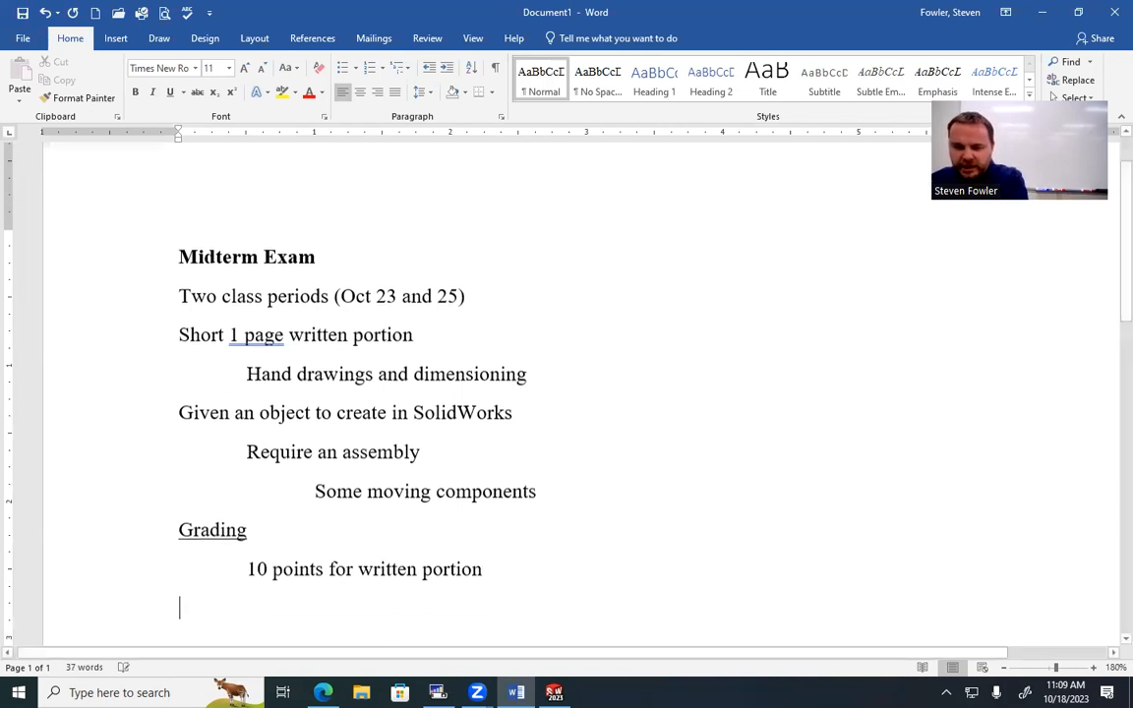
key("Tab")
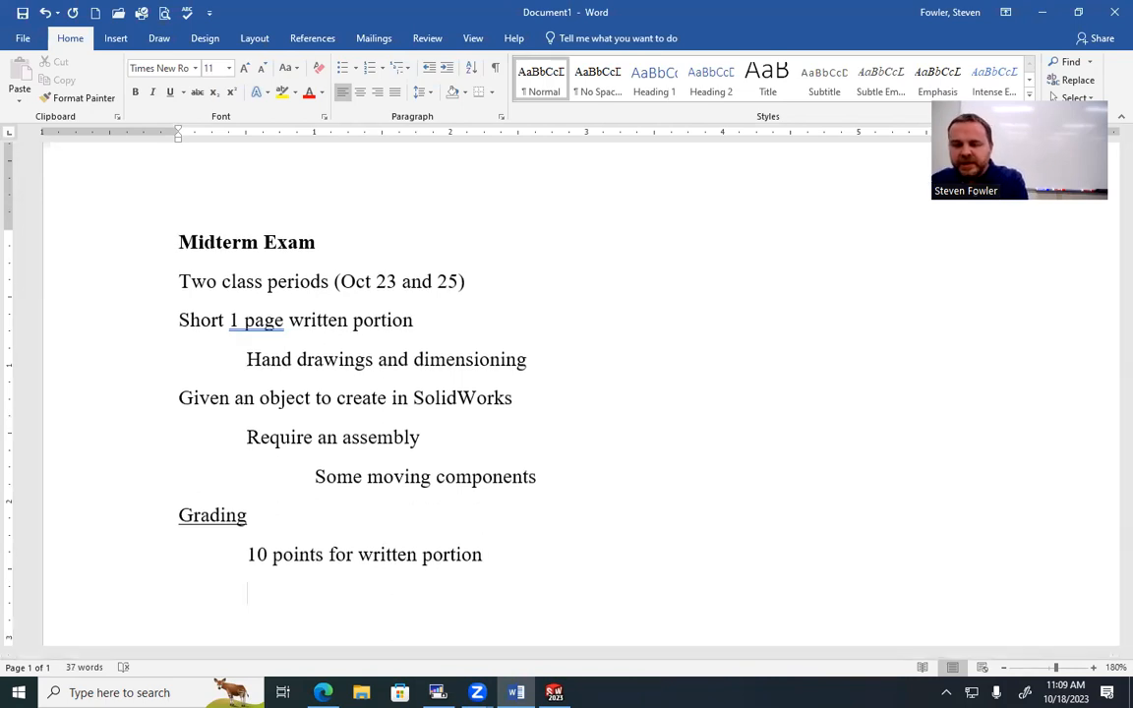
type("30 points for ")
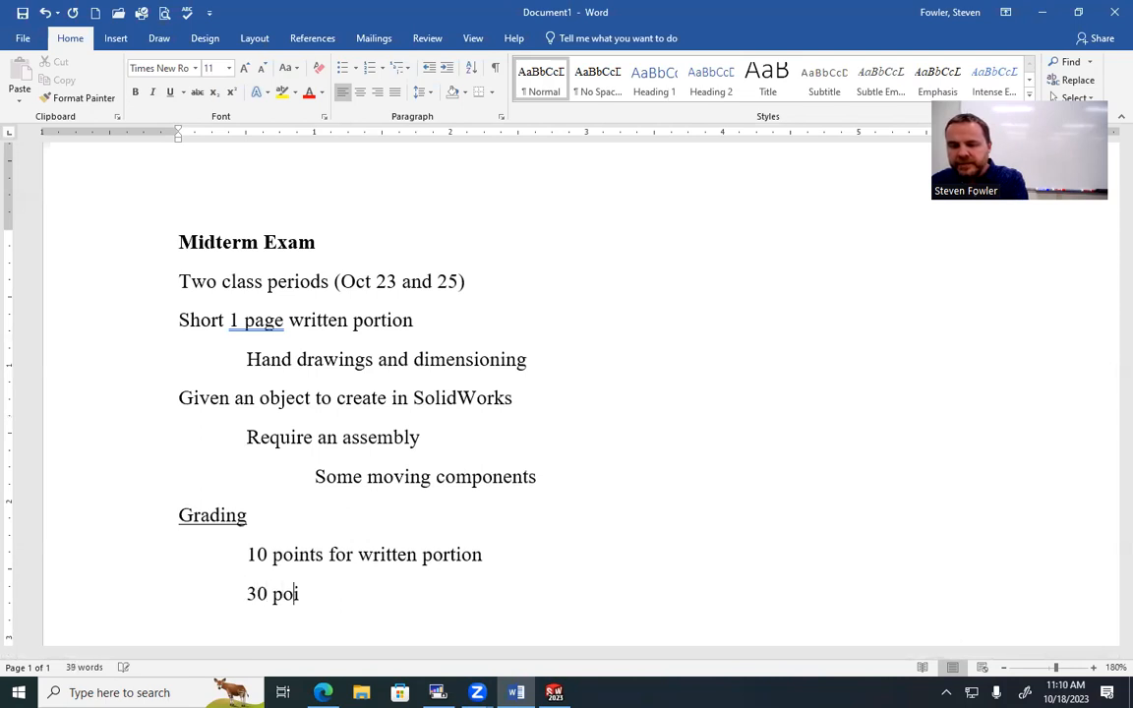
type("size of the mo")
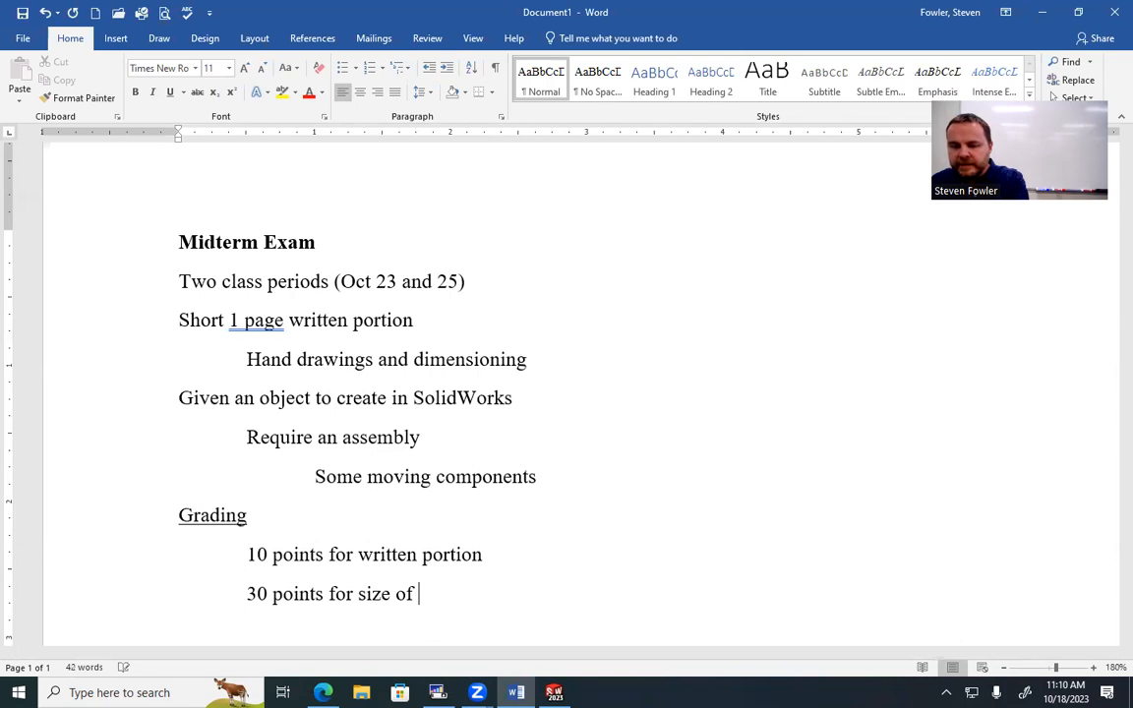
type("del")
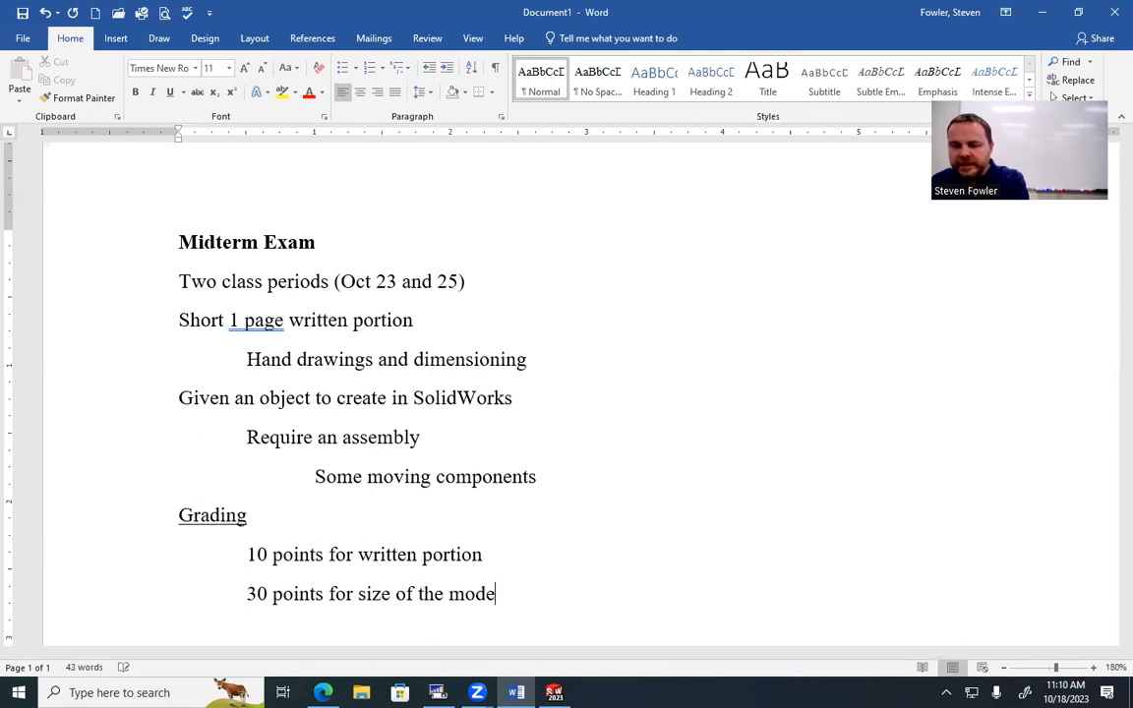
Insert "accuracy" after "size" in the second grading line so it reads "30 points for size accuracy of the model".
key("ctrl+Left")
key("ctrl+Left")
key("ctrl+Left")
type("accuracy")
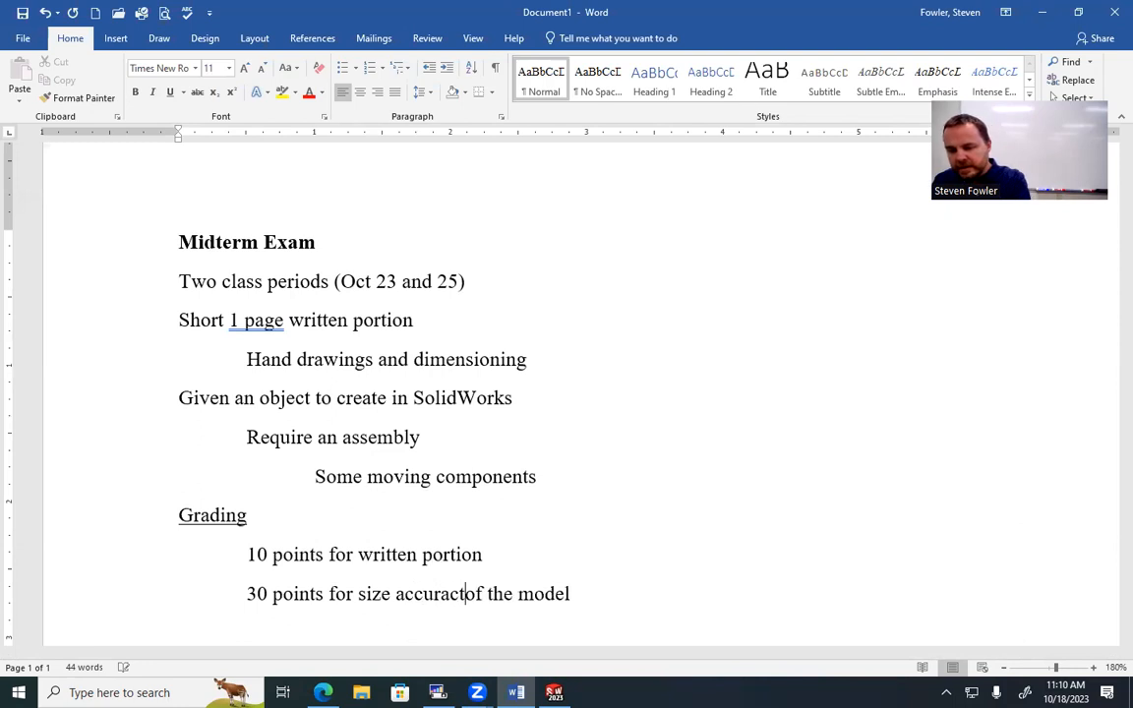
key("End")
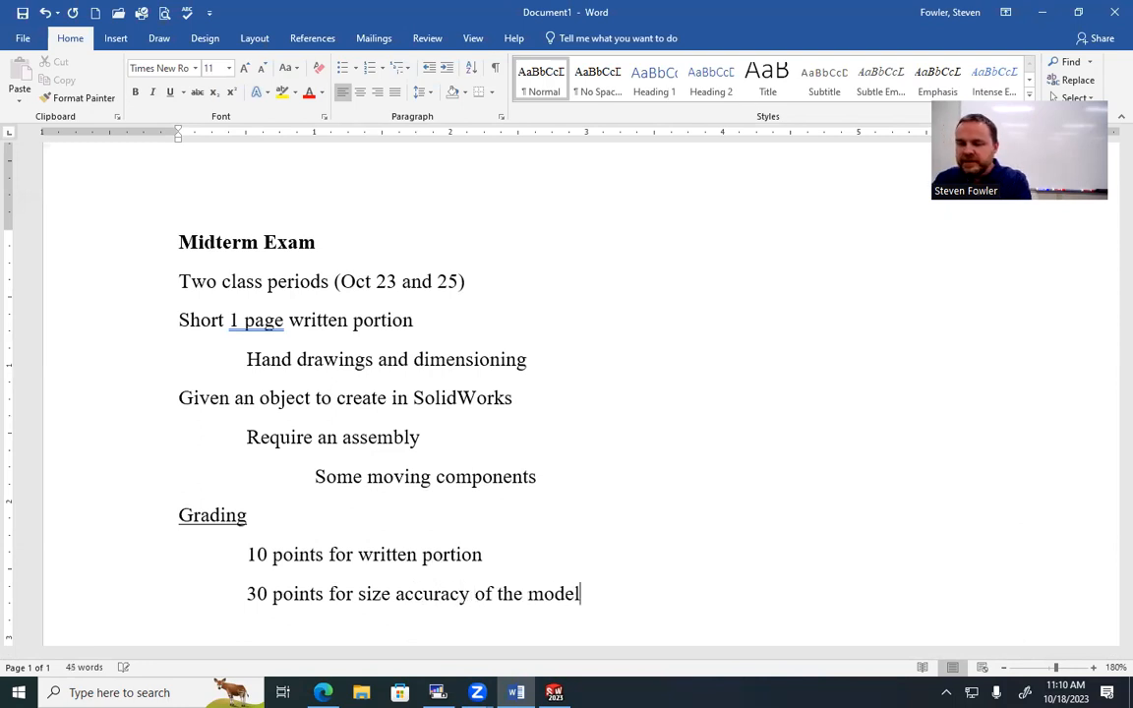
Add the line "Bring your ruler" indented two levels beneath the size accuracy line.
key("Return")
key("Tab")
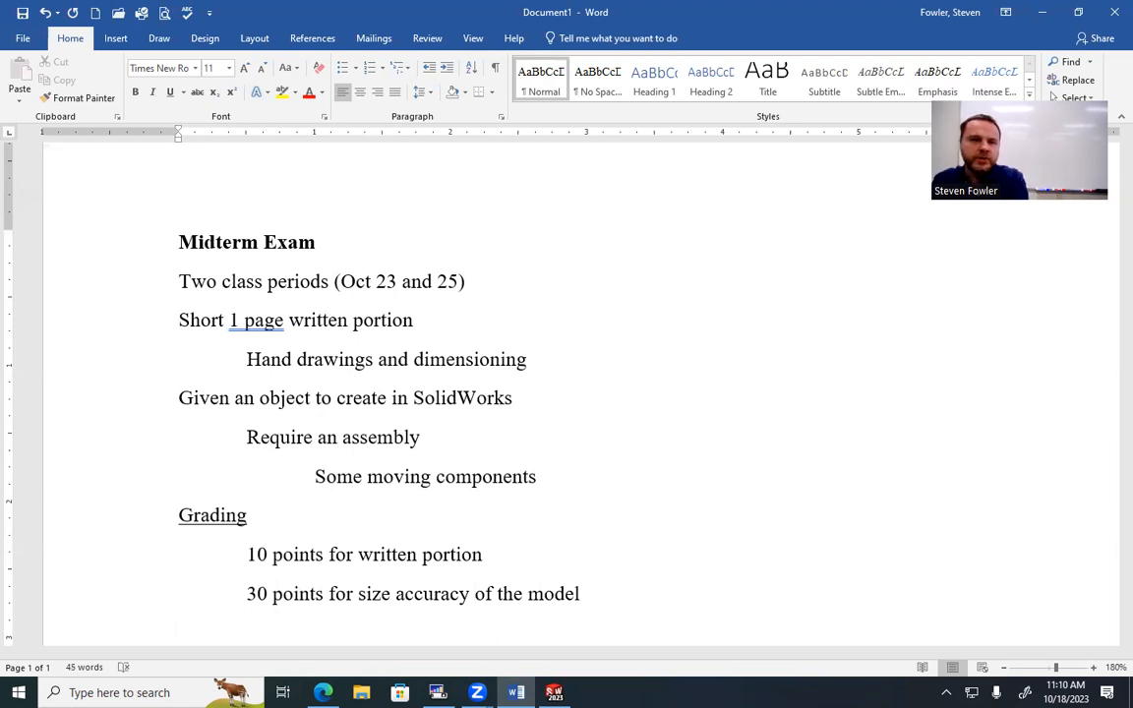
type("bring")
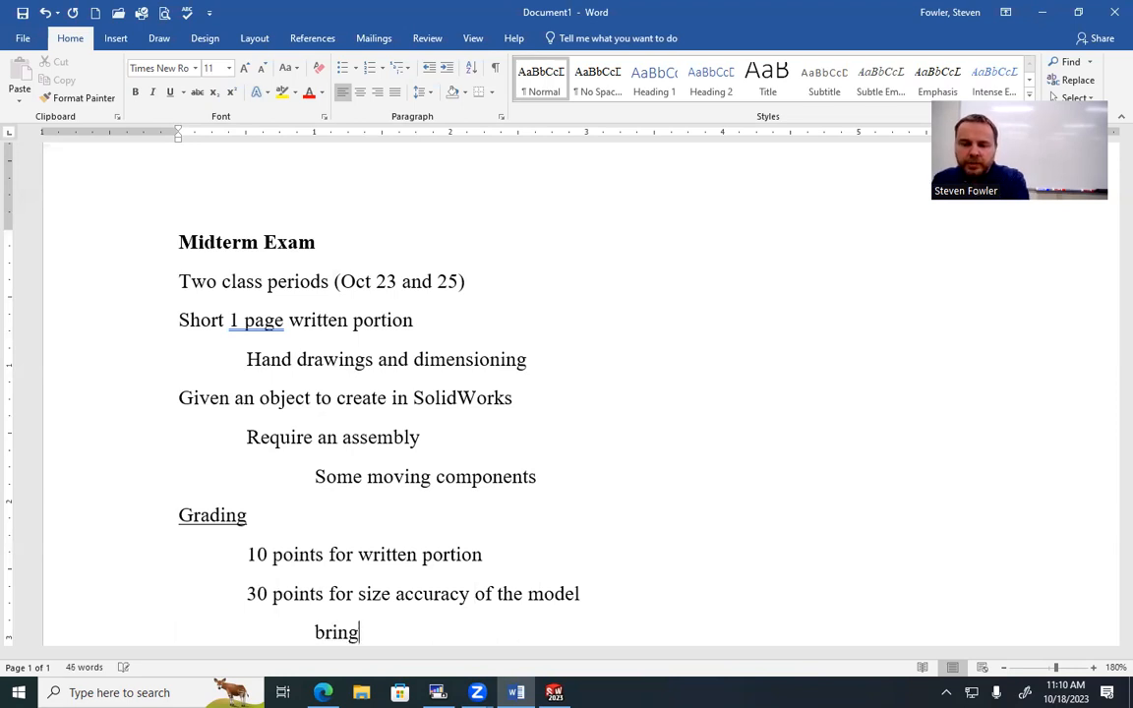
type(" your ruler")
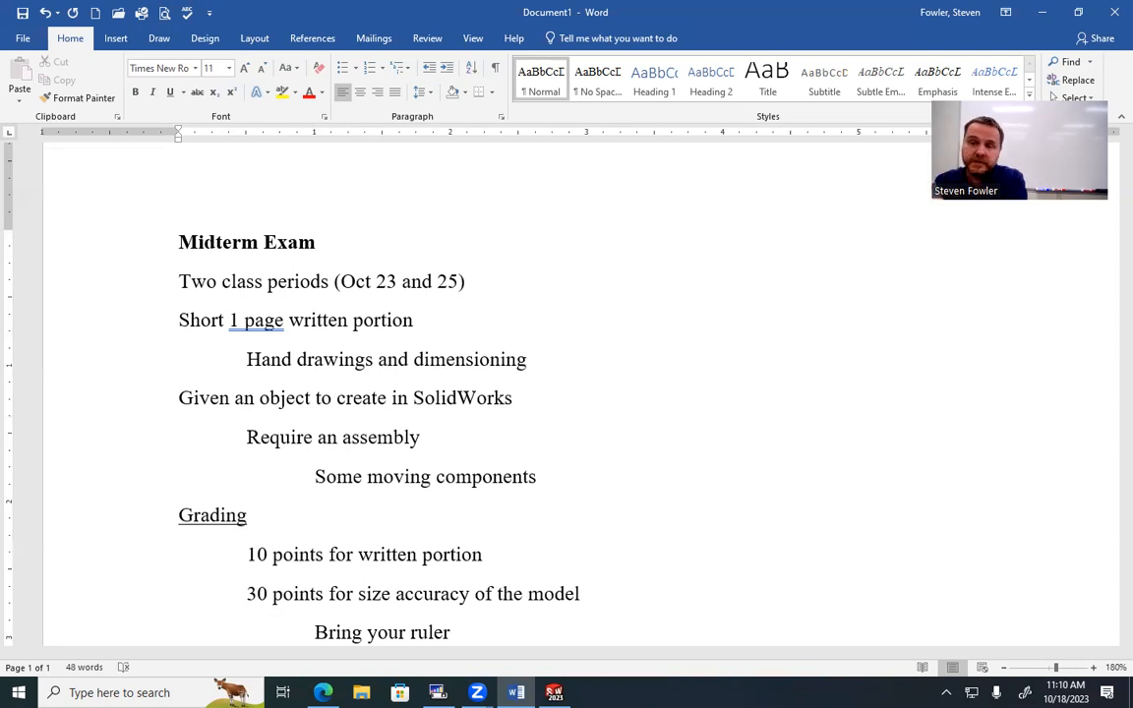
Add the grading line "30 points for shape accuracy" indented one level below the ruler line.
key("Return")
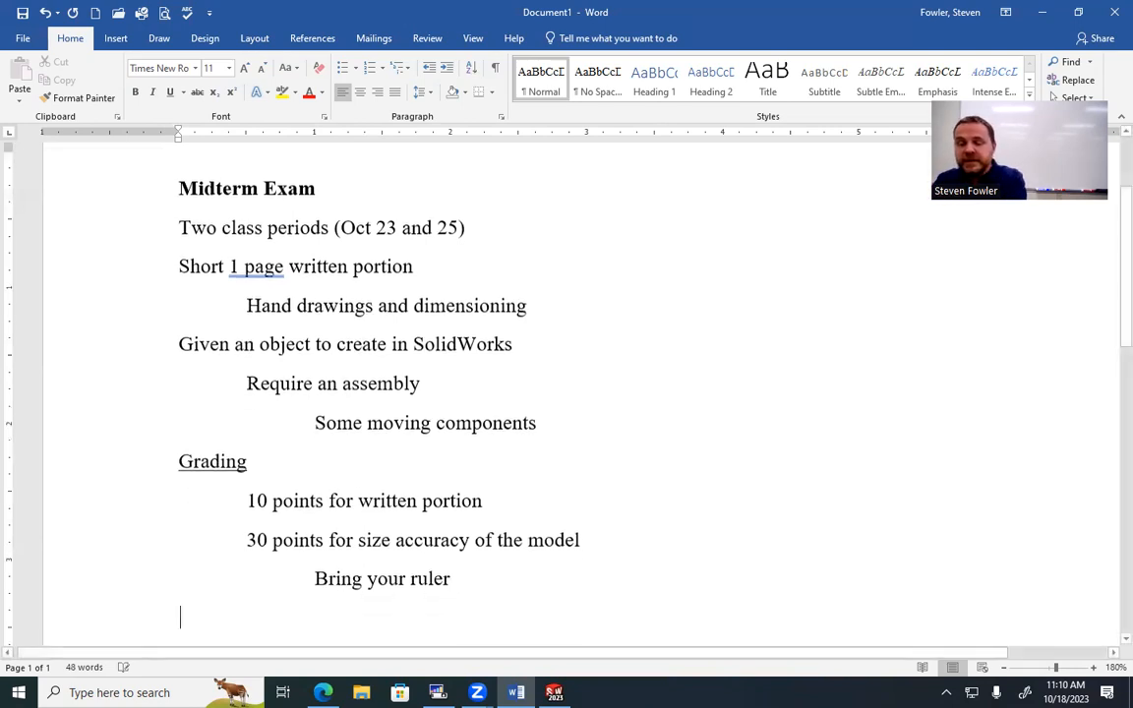
key("Tab")
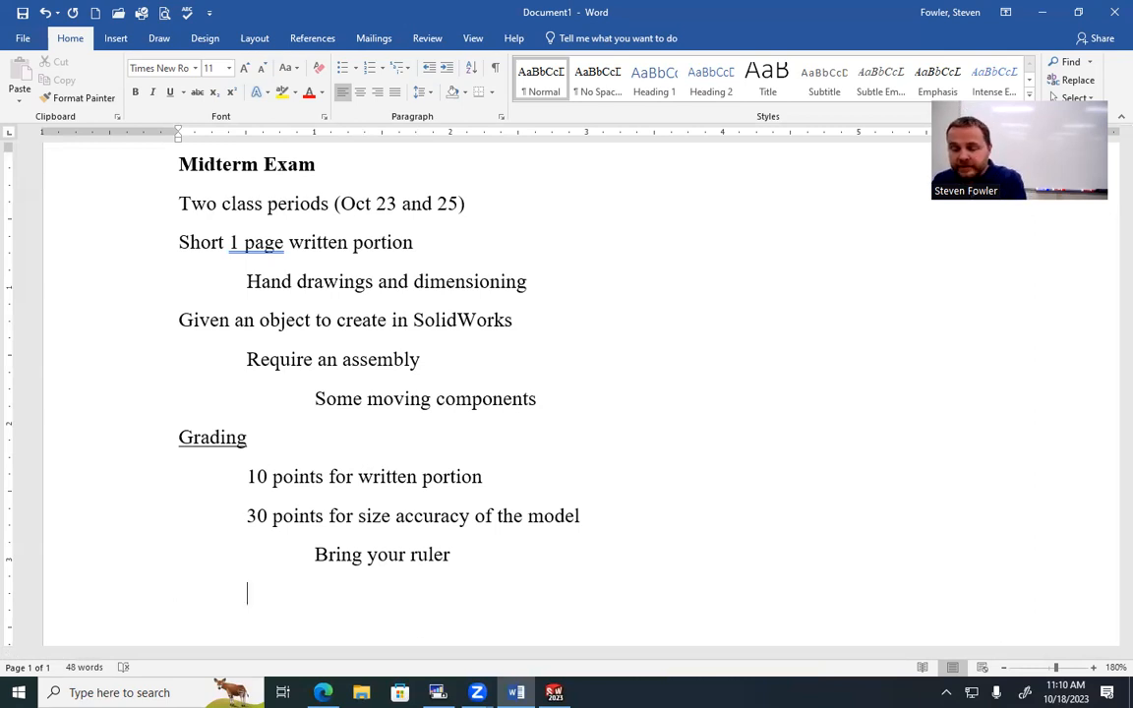
type("30 p")
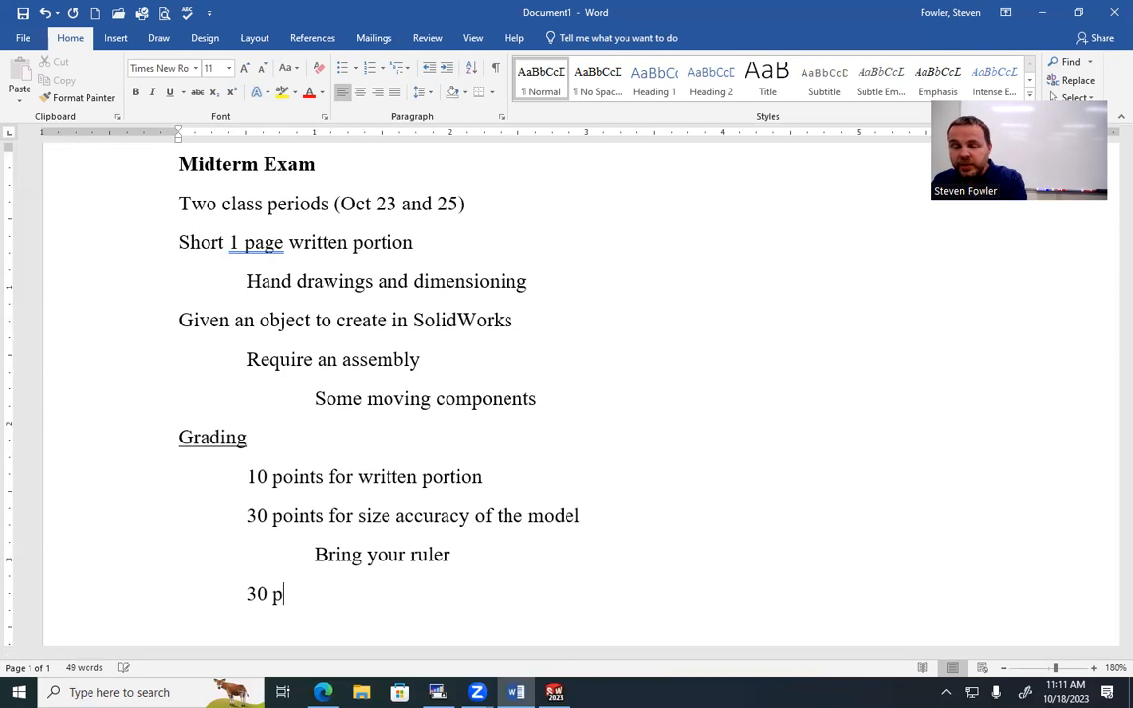
type("oints for sha")
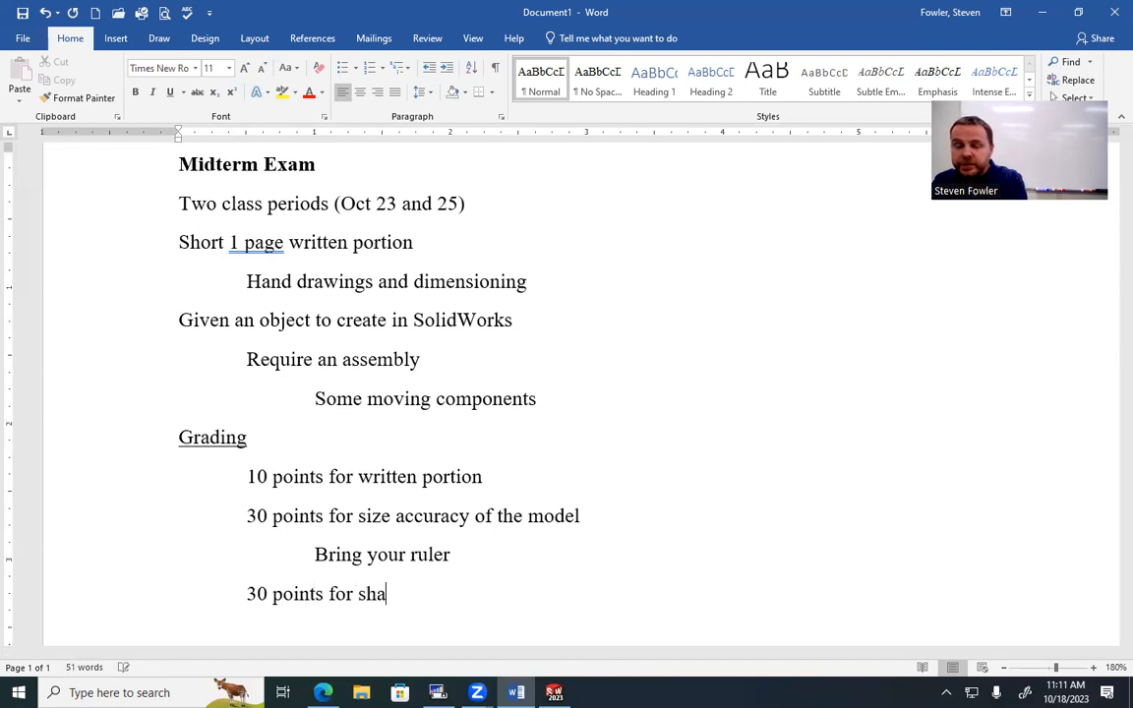
type("pe accuracy")
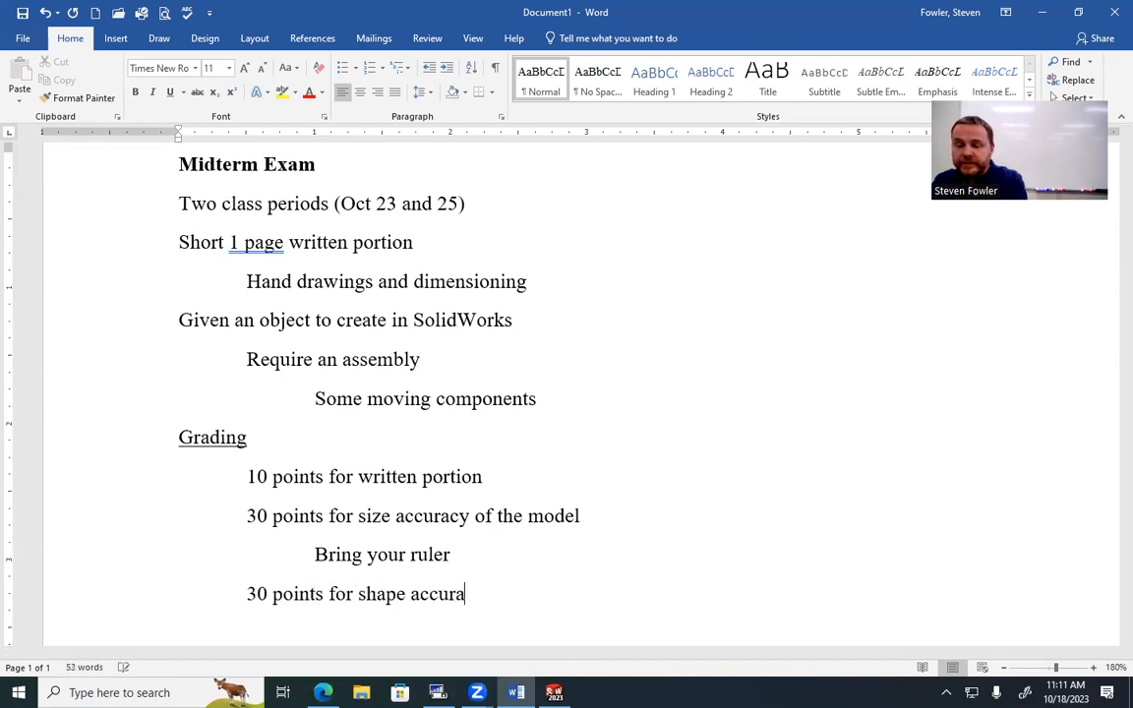
Add "Finer details that are only aesthetic will count for fewer points" indented two levels beneath the shape accuracy line.
key("Tab")
key("Tab")
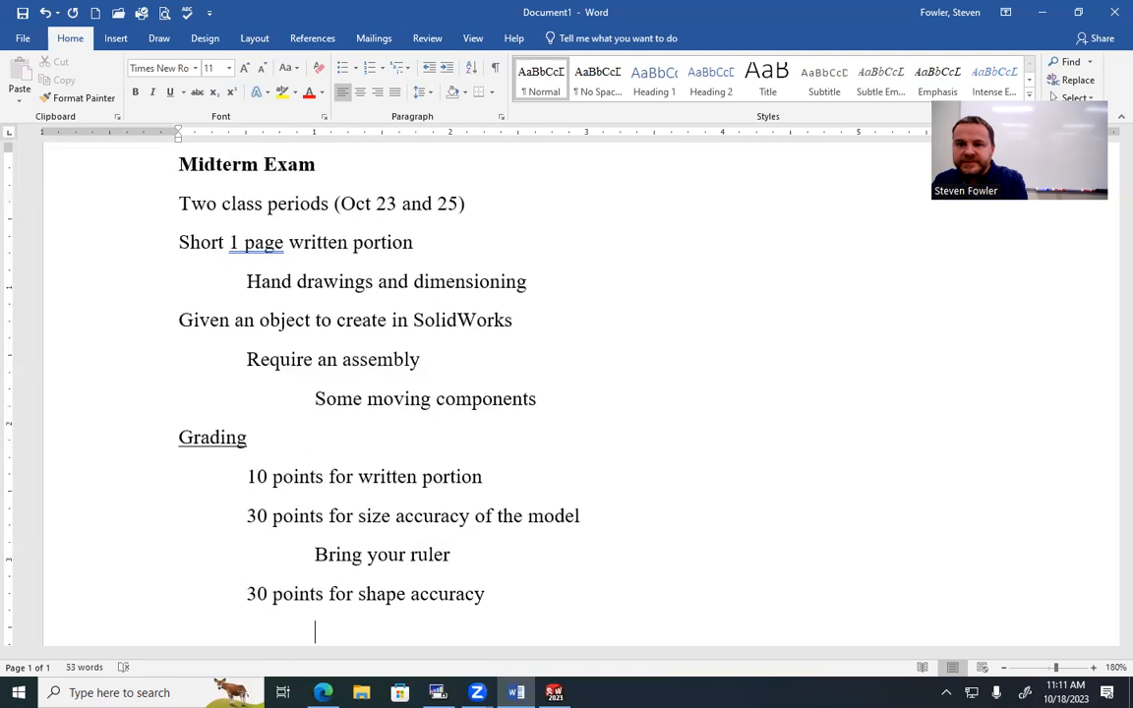
type("finer details that are only aesthetic will count for fewer points")
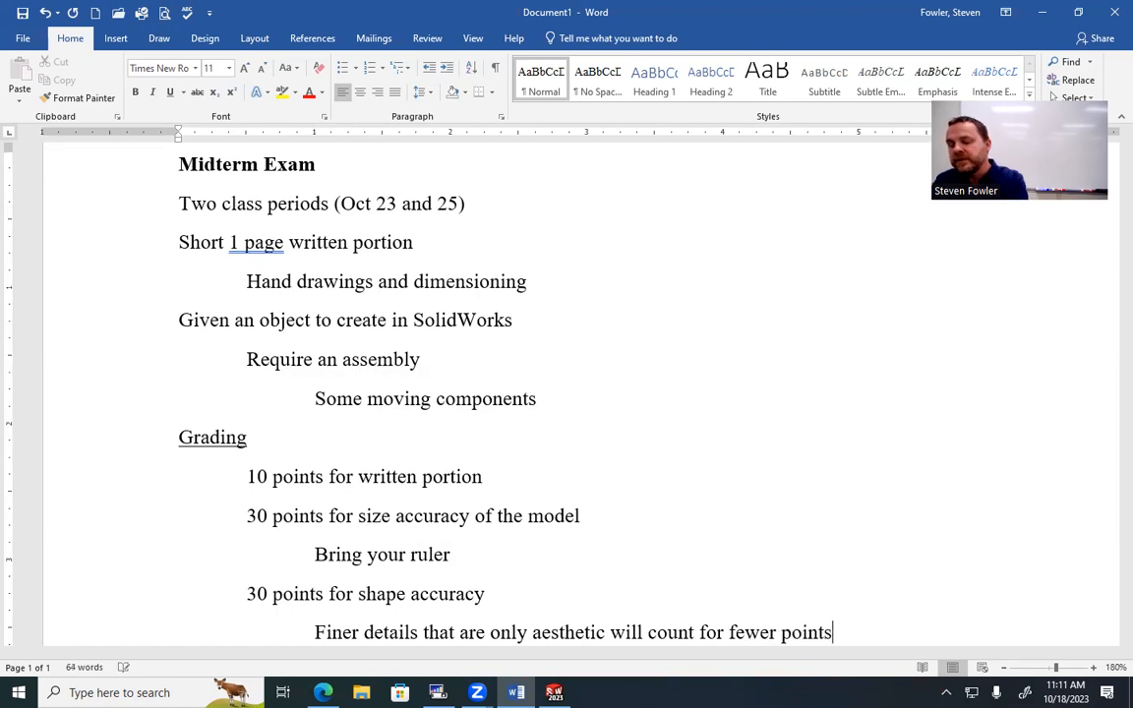
scroll(580, 394, "down", 3)
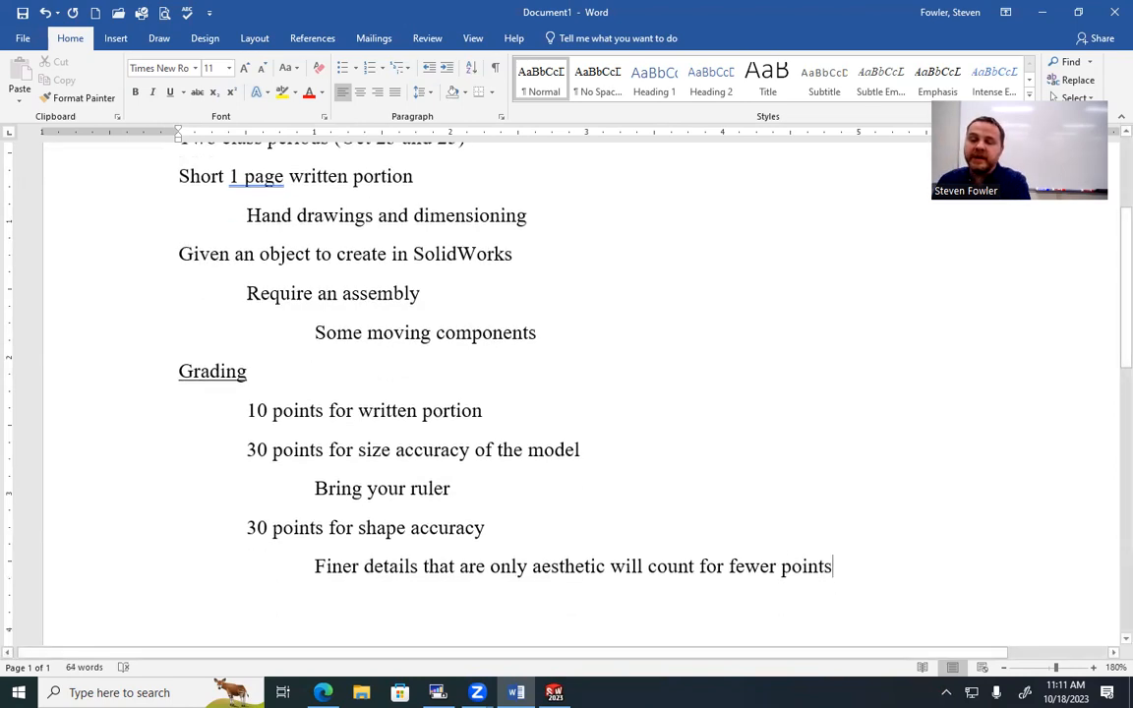
scroll(512, 463, "up", 3)
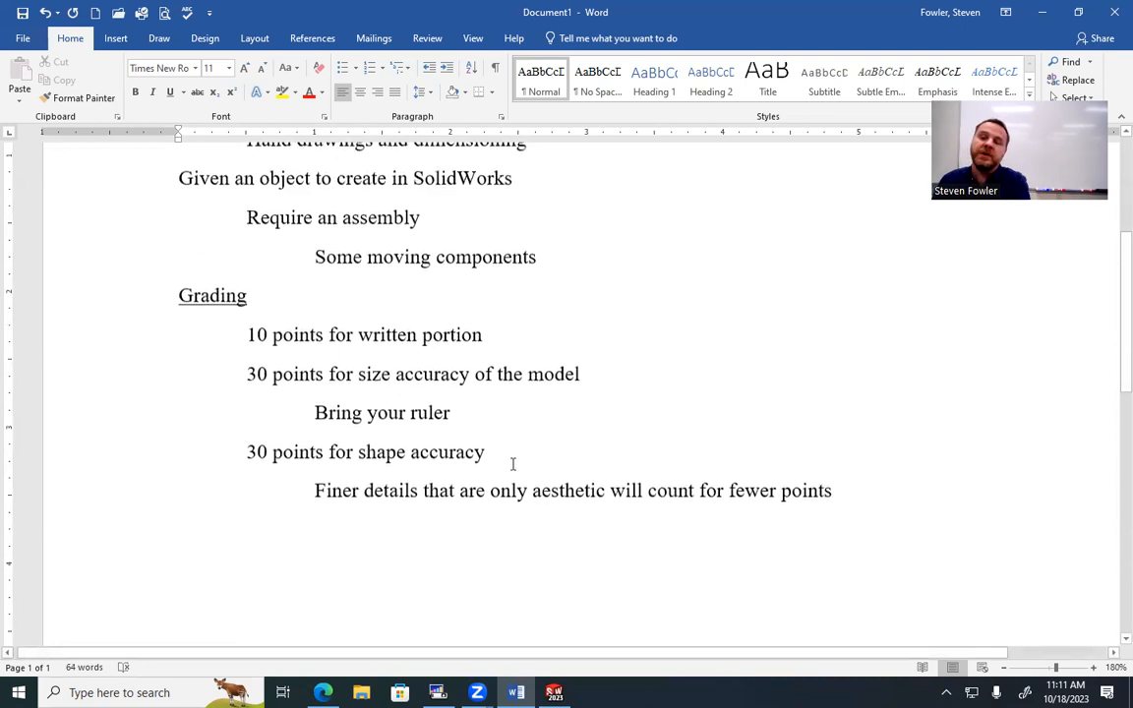
scroll(512, 462, "up", 2)
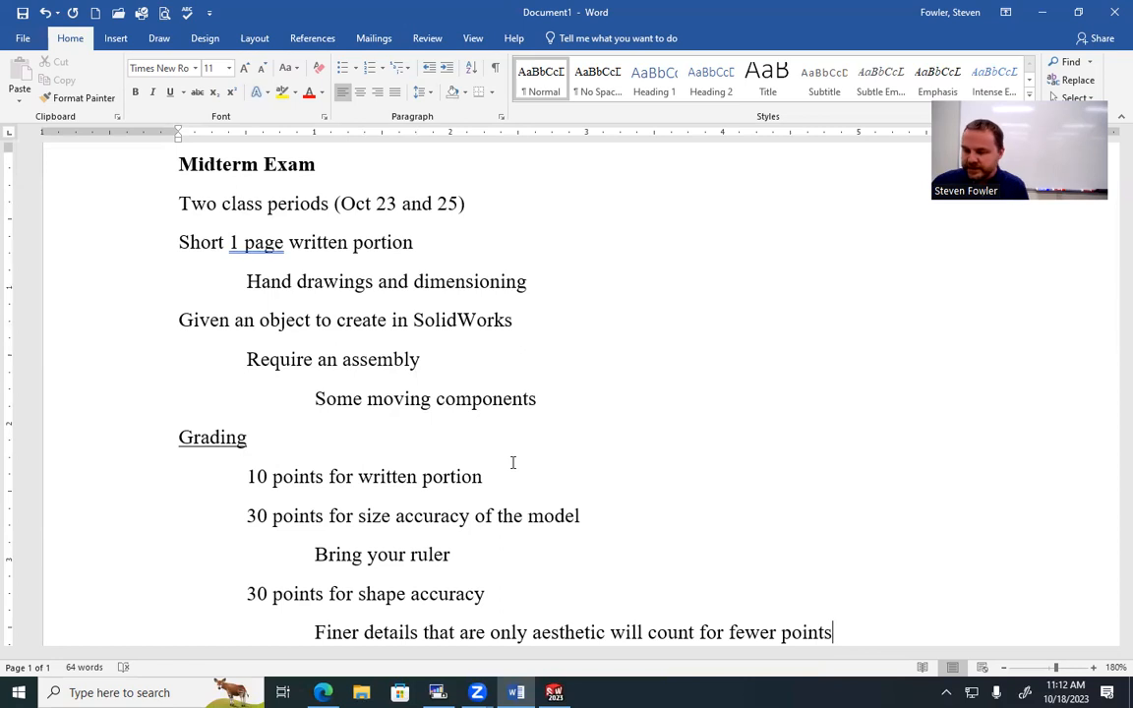
Add the grading line "30 points for working assembly" indented one level below the finer details line.
key("Return")
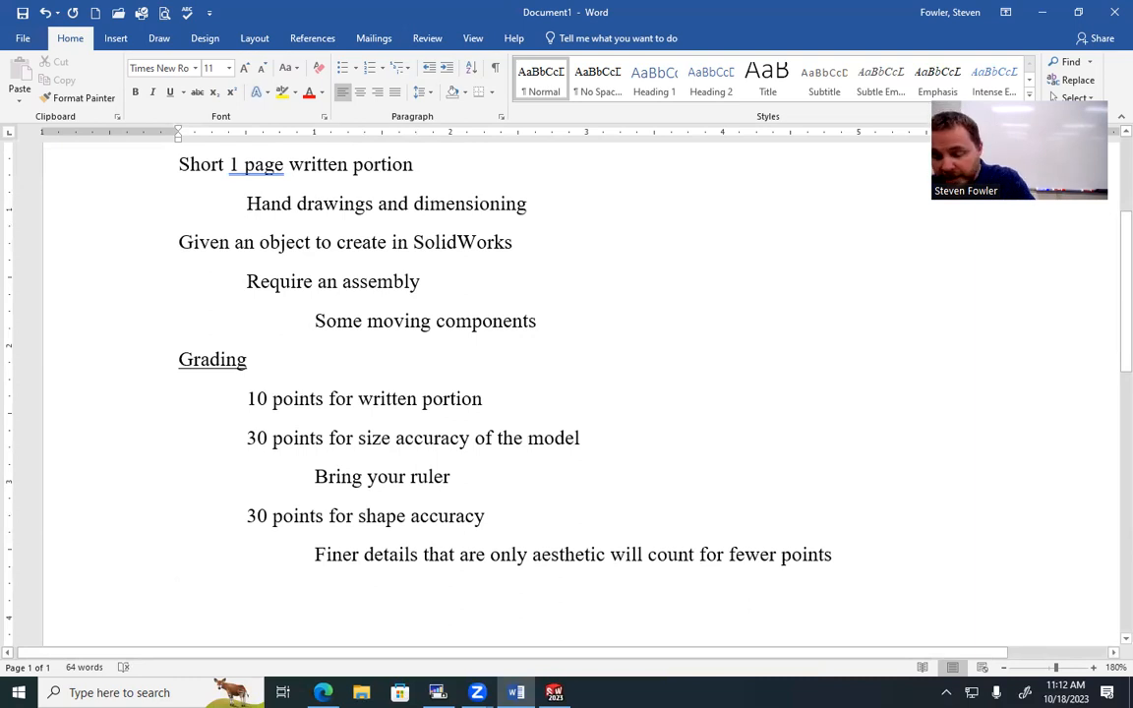
key("Tab")
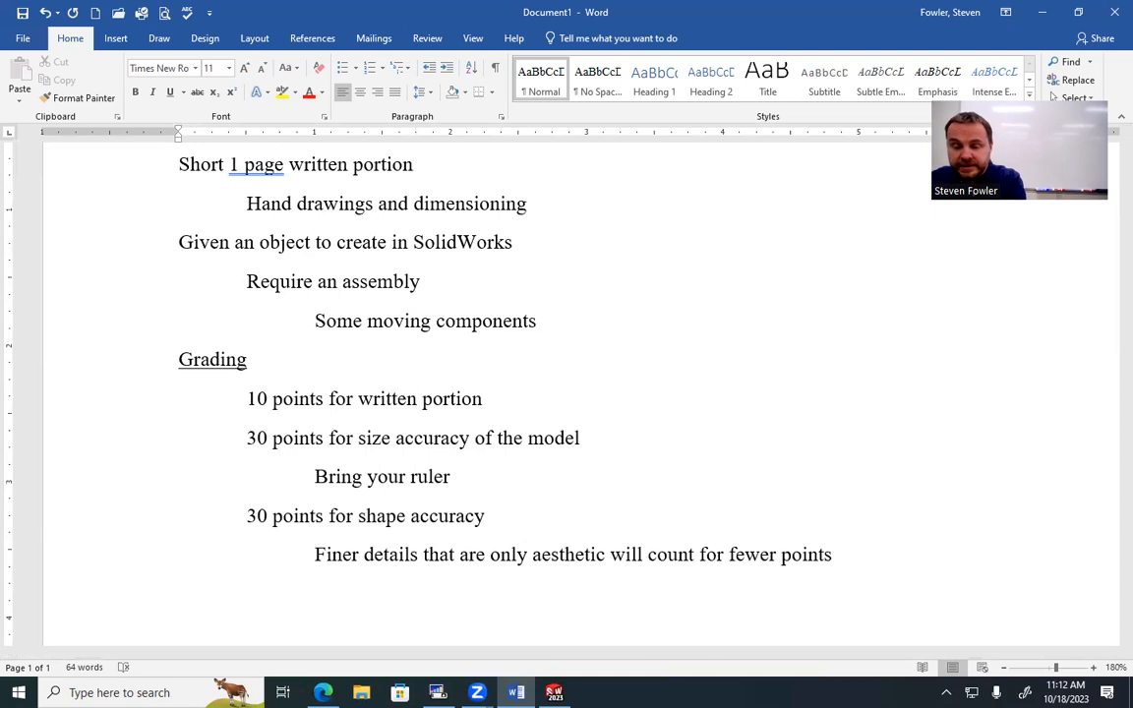
type("30")
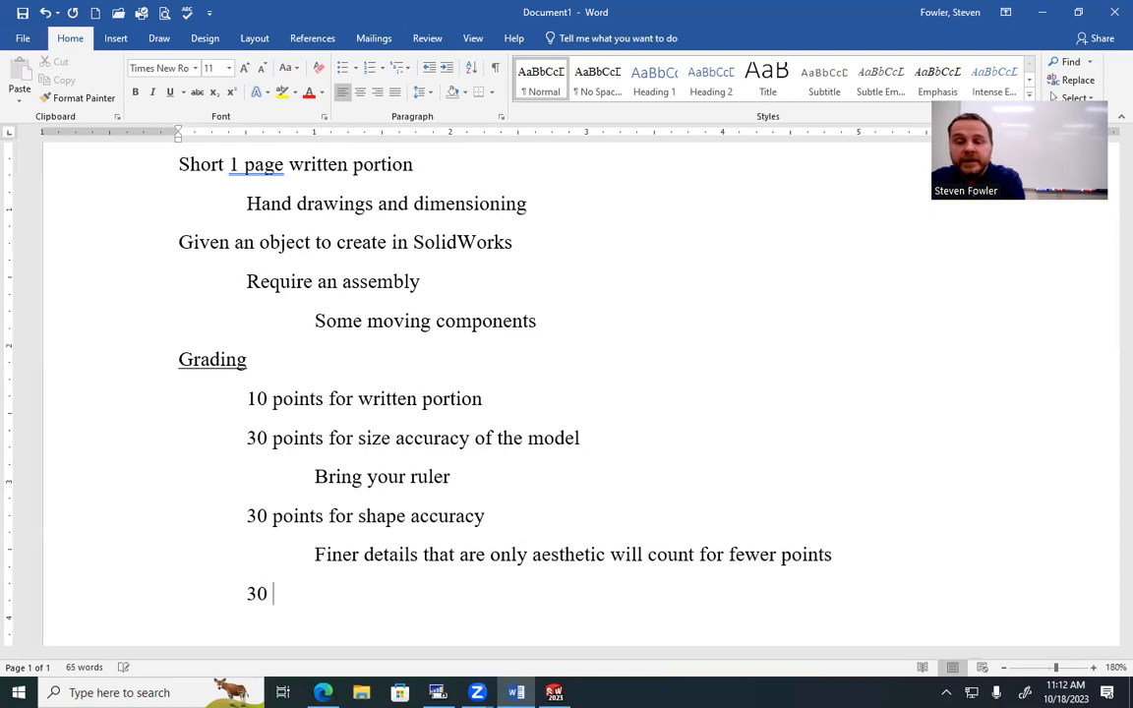
type(" points")
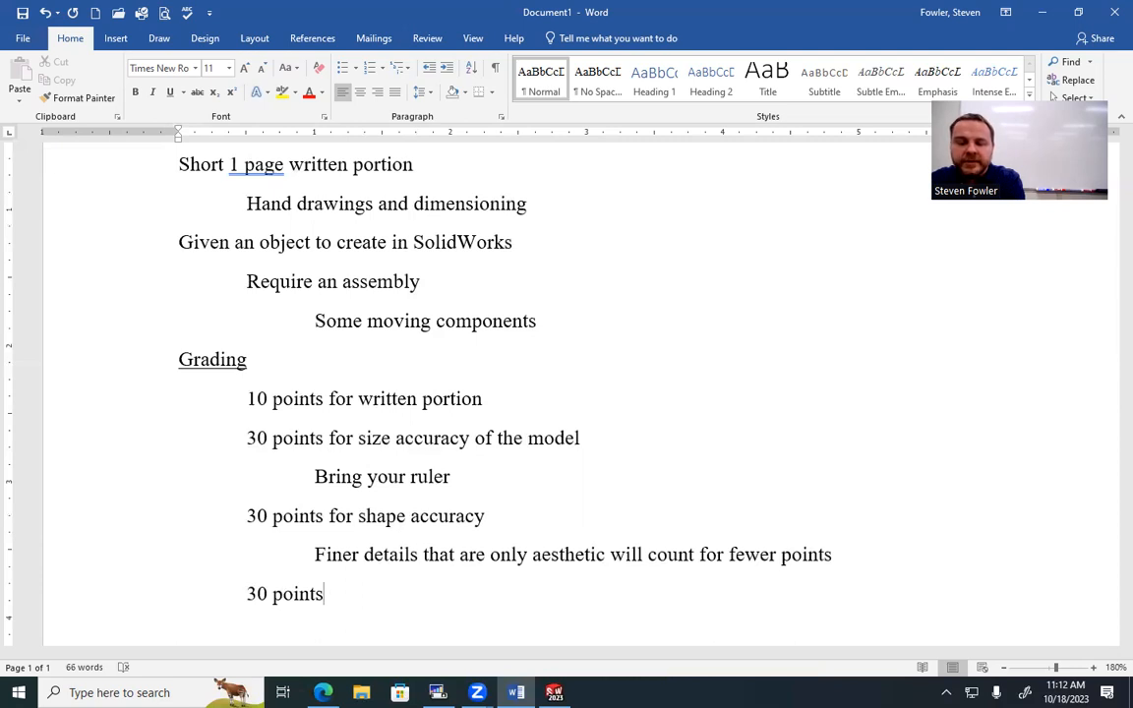
type("for ")
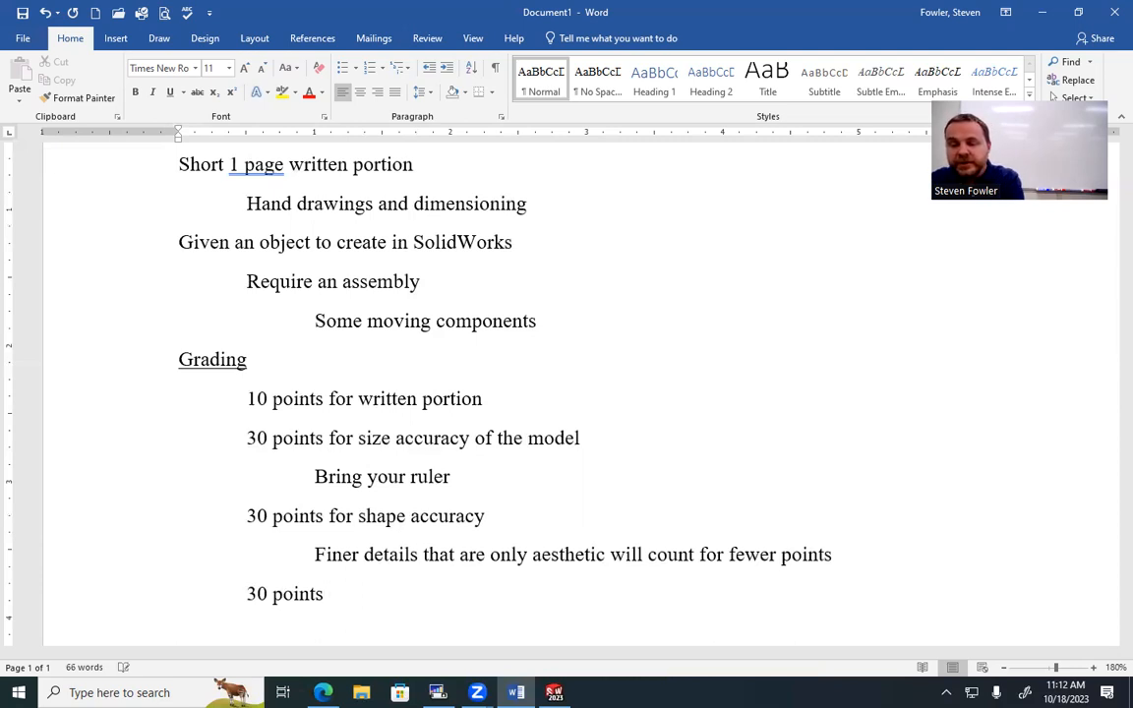
type("wor")
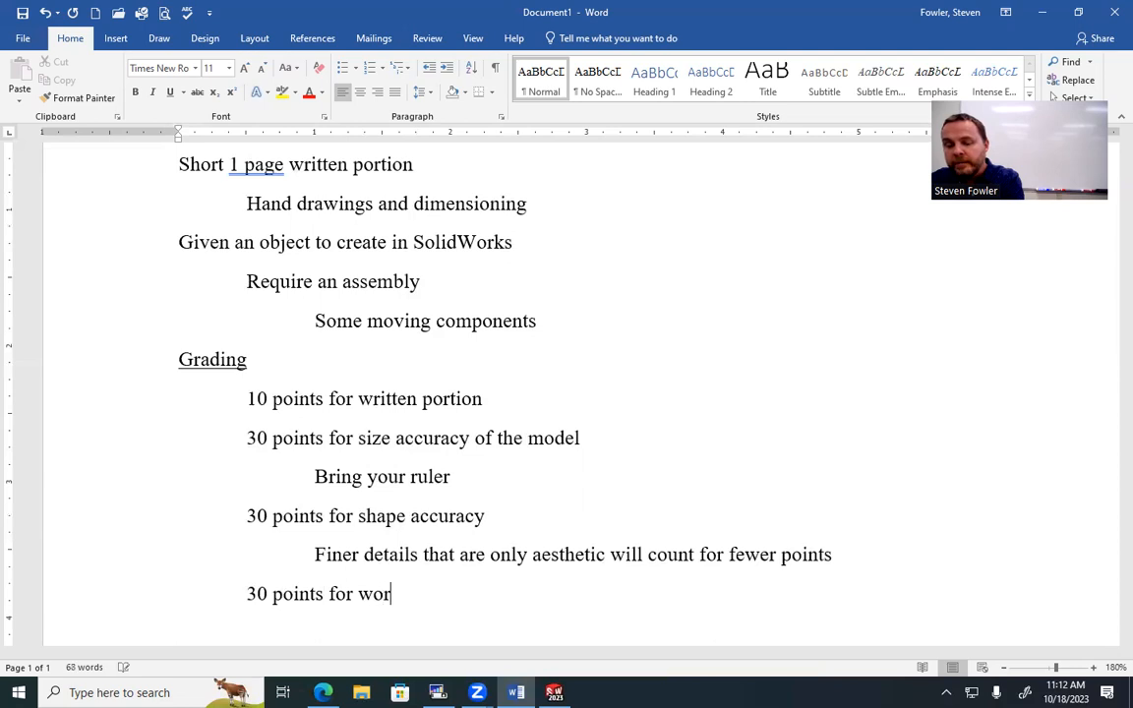
type("king asse")
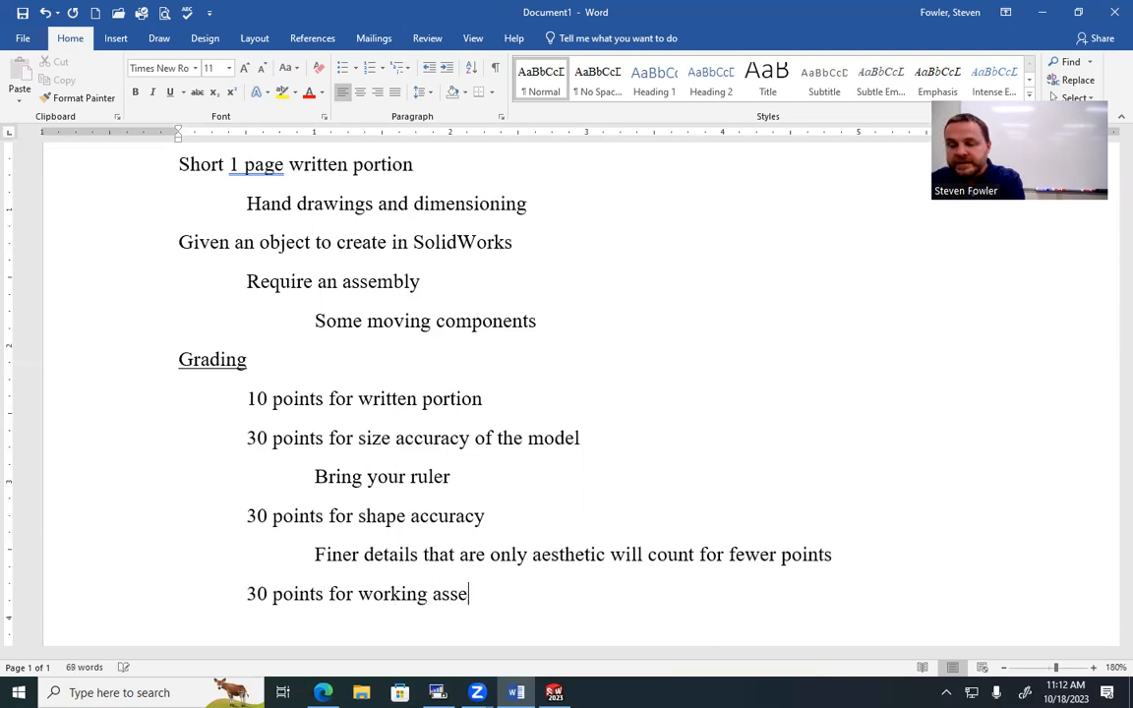
type("mbly")
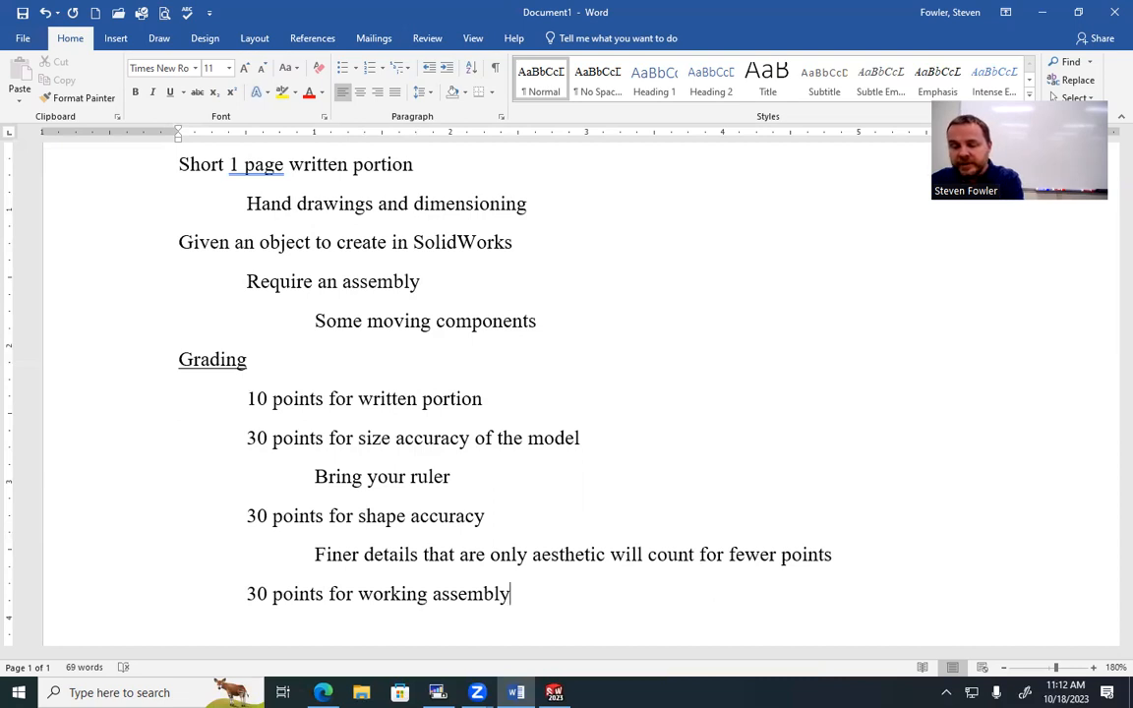
Add the line "Assigning proper mates" indented two levels beneath the working assembly line.
key("Return")
key("Tab")
key("Tab")
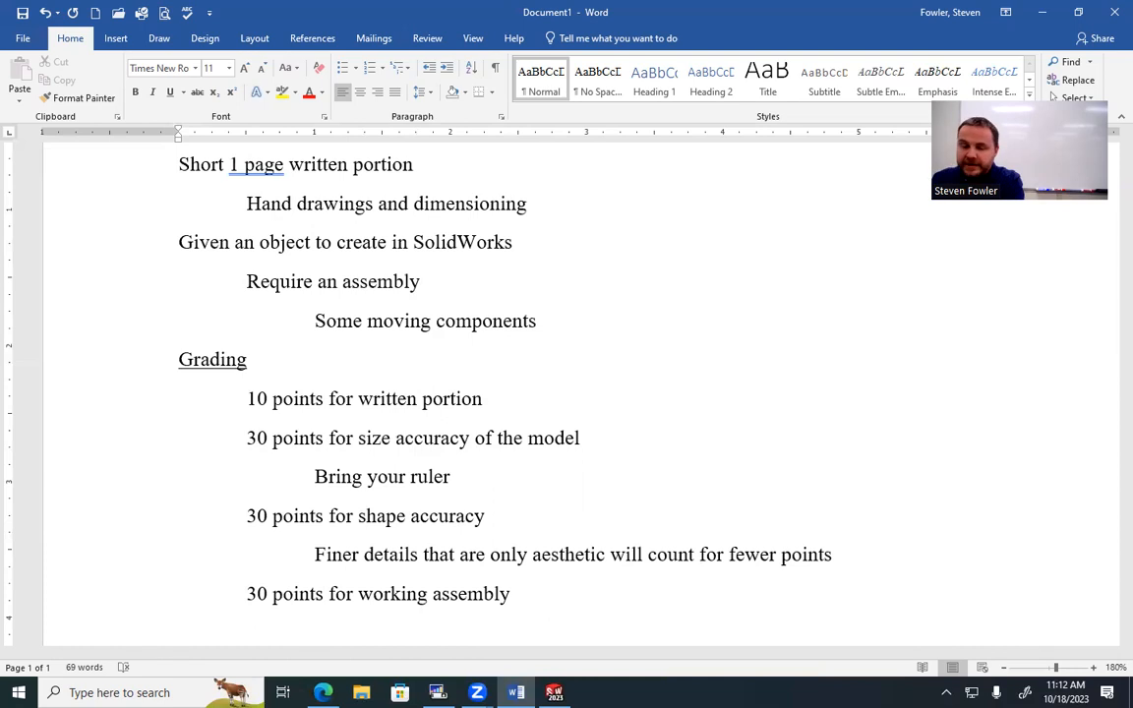
type("assign")
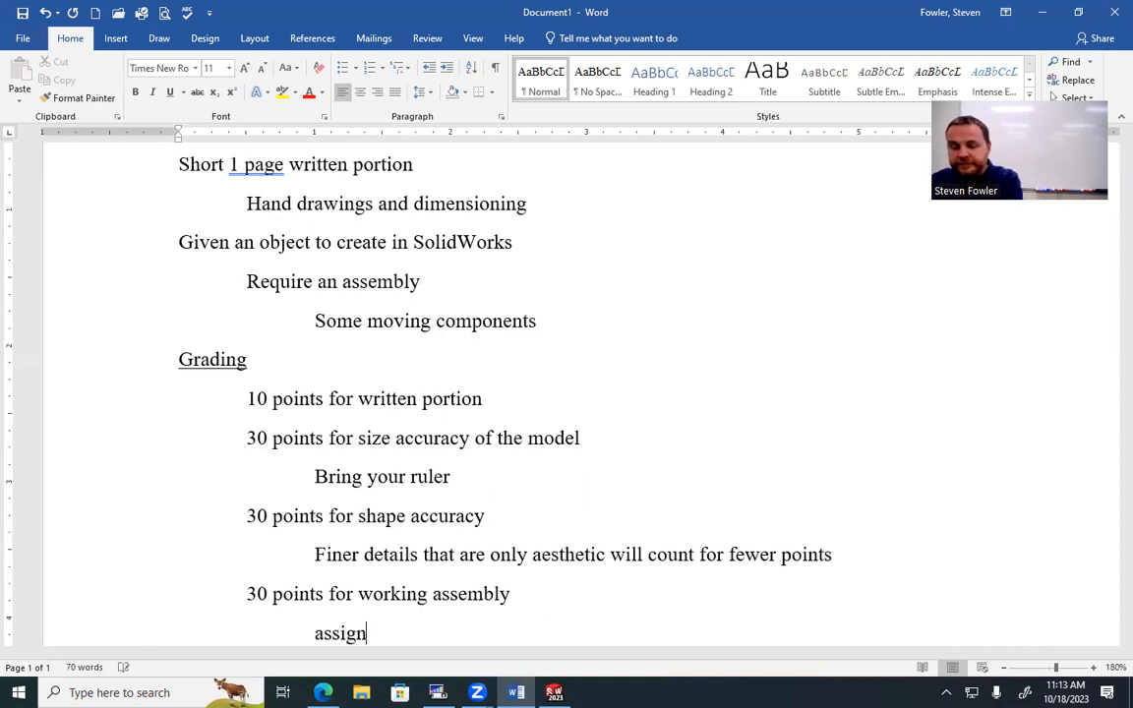
type("ing pr")
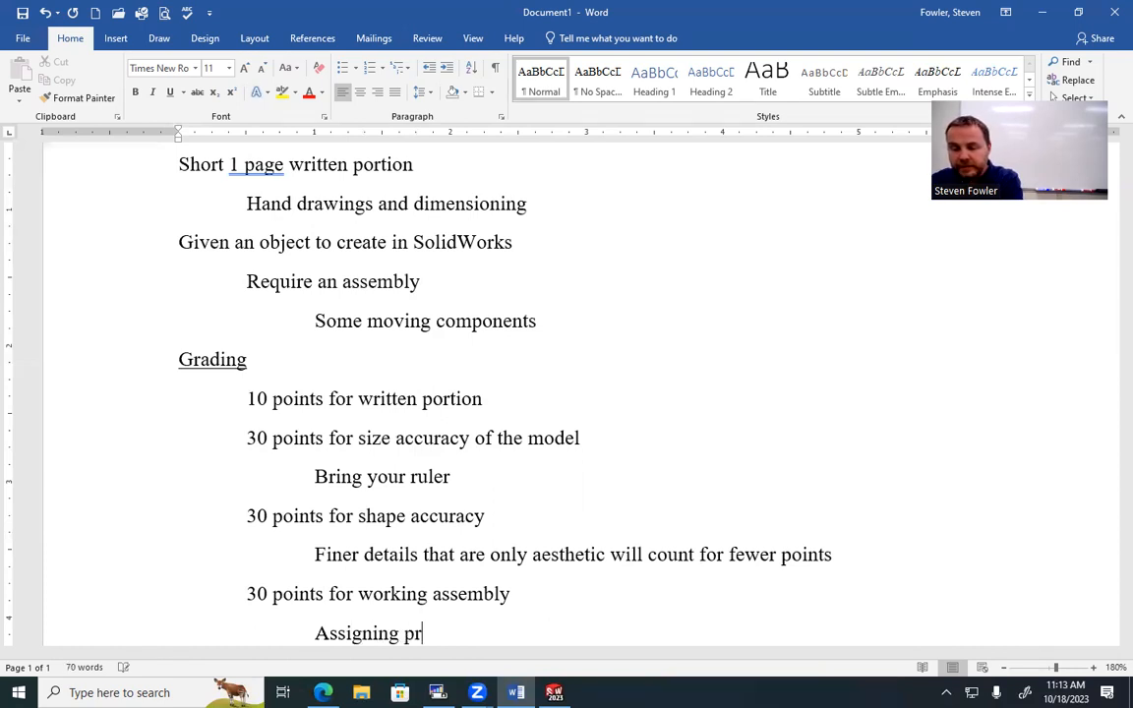
type("oper mates")
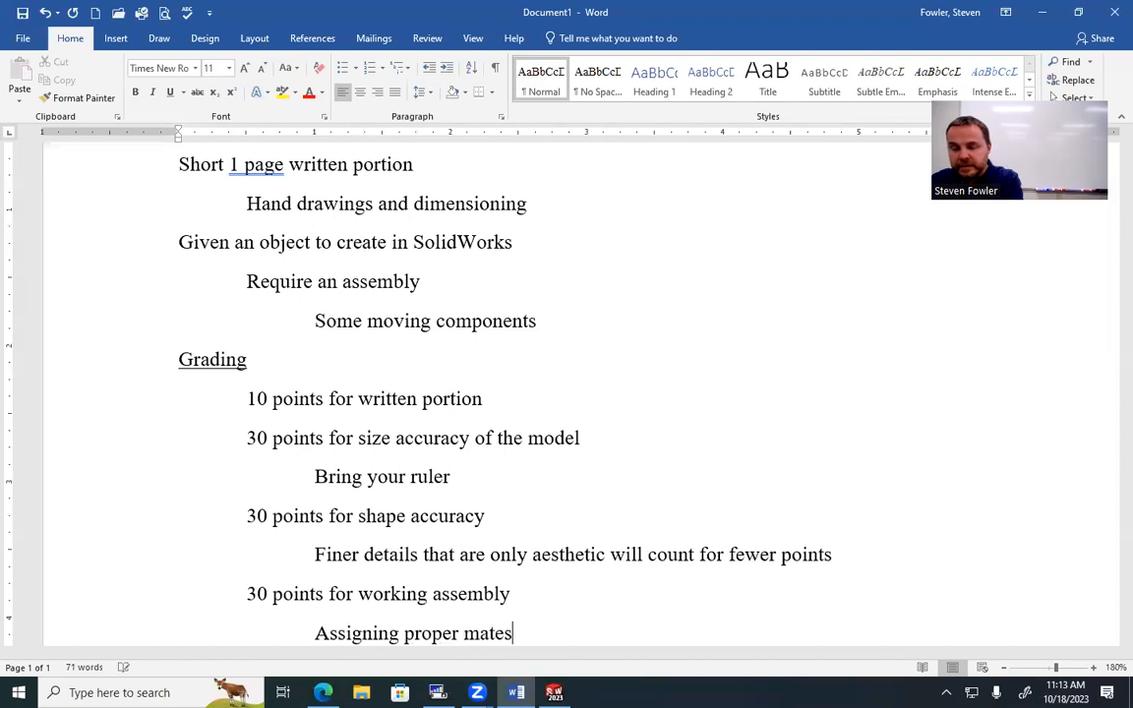
Add the line "Sending me an assembly may yield 0 points" at the same indent below the proper mates line.
key("Return")
key("Tab")
key("Tab")
type("Sending me ")
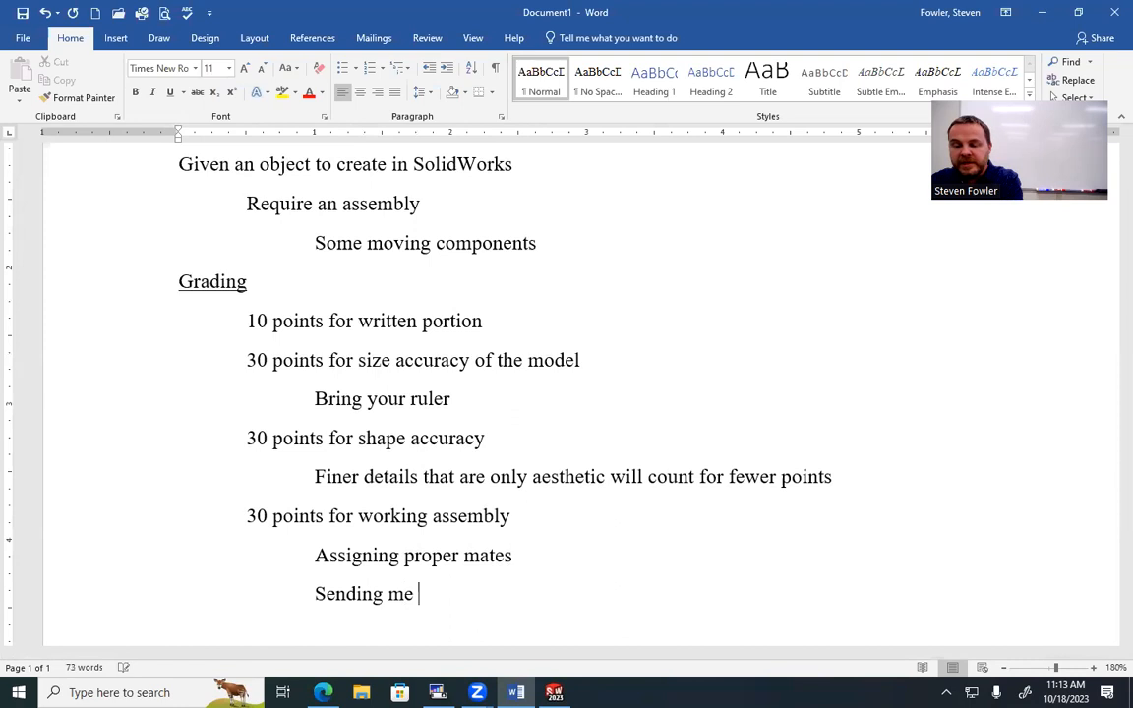
type("an asseb")
key("BackSpace")
type("mbly ")
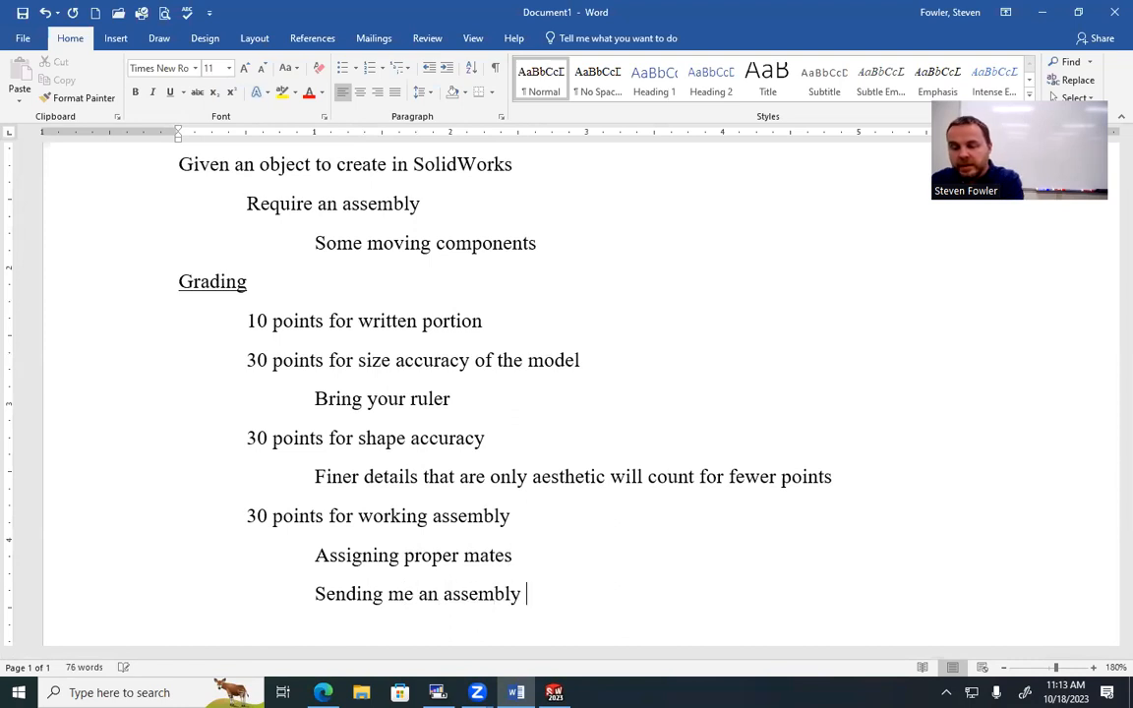
type("may h")
key("BackSpace")
type("yei")
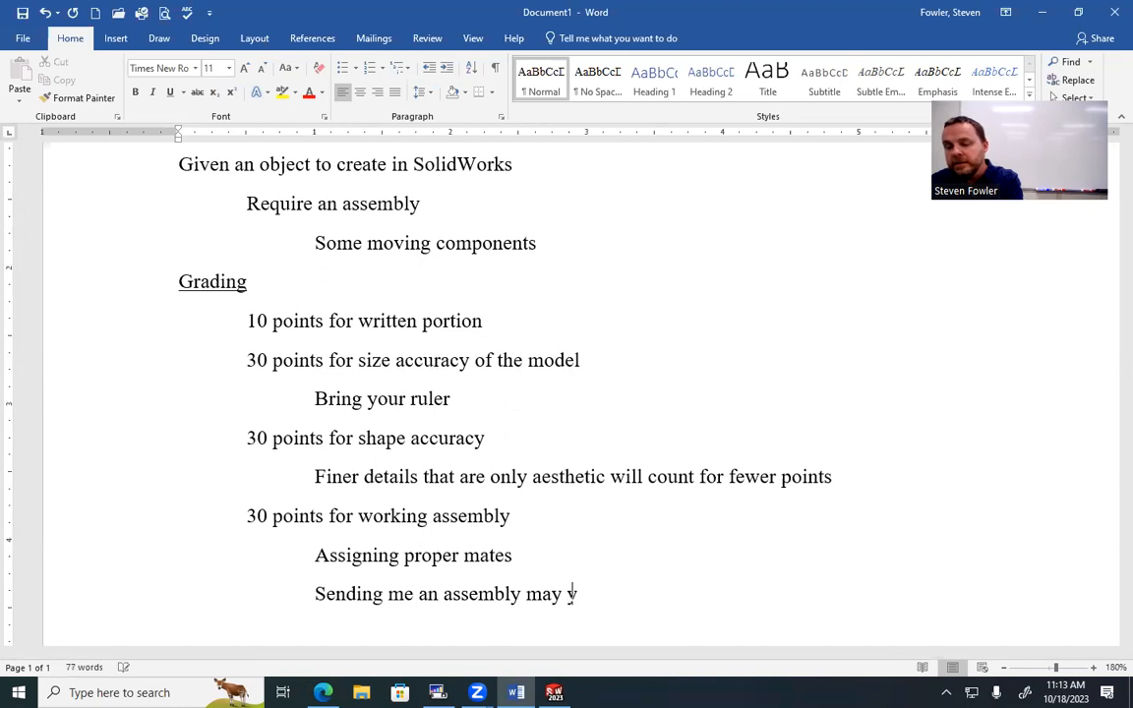
type("ld ")
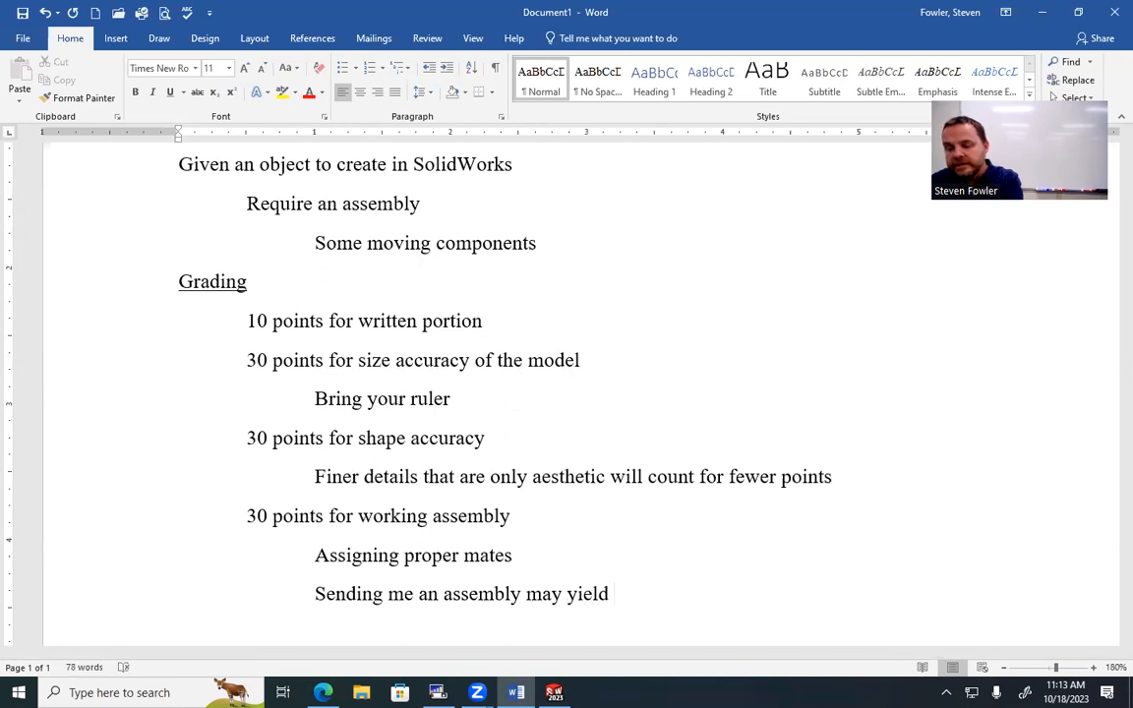
type("0 points")
Add the line "Sending me an assembly AND the parts can be graded" at the same indent below the 0 points line.
key("Return")
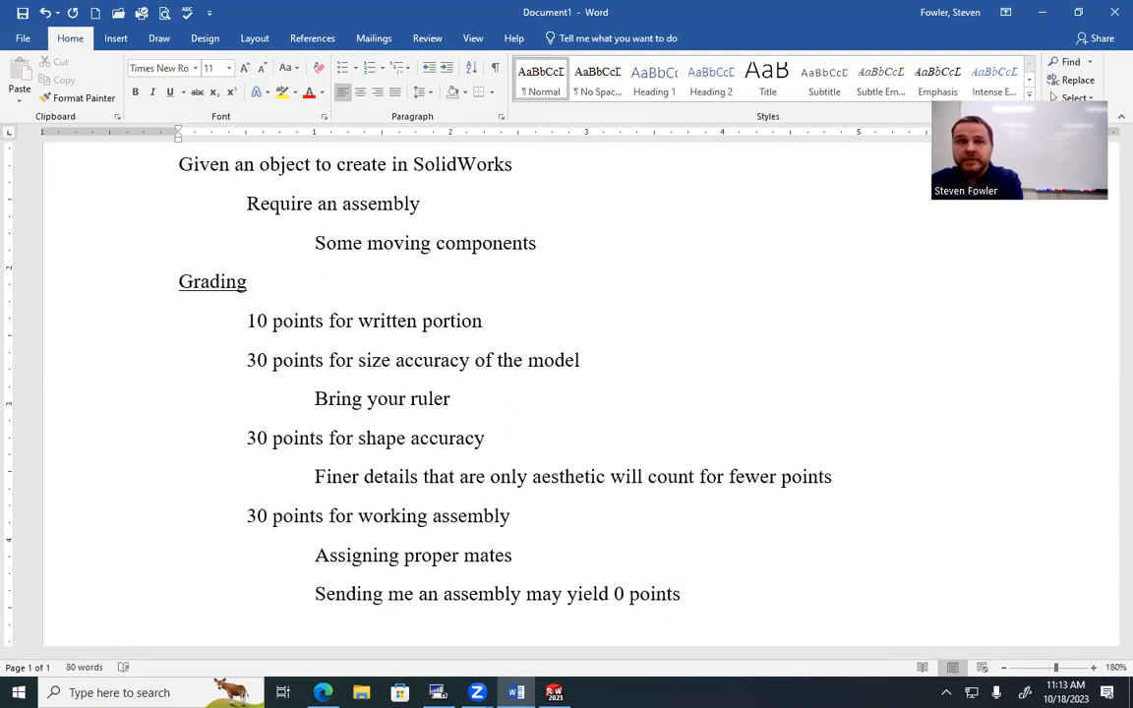
type("Send")
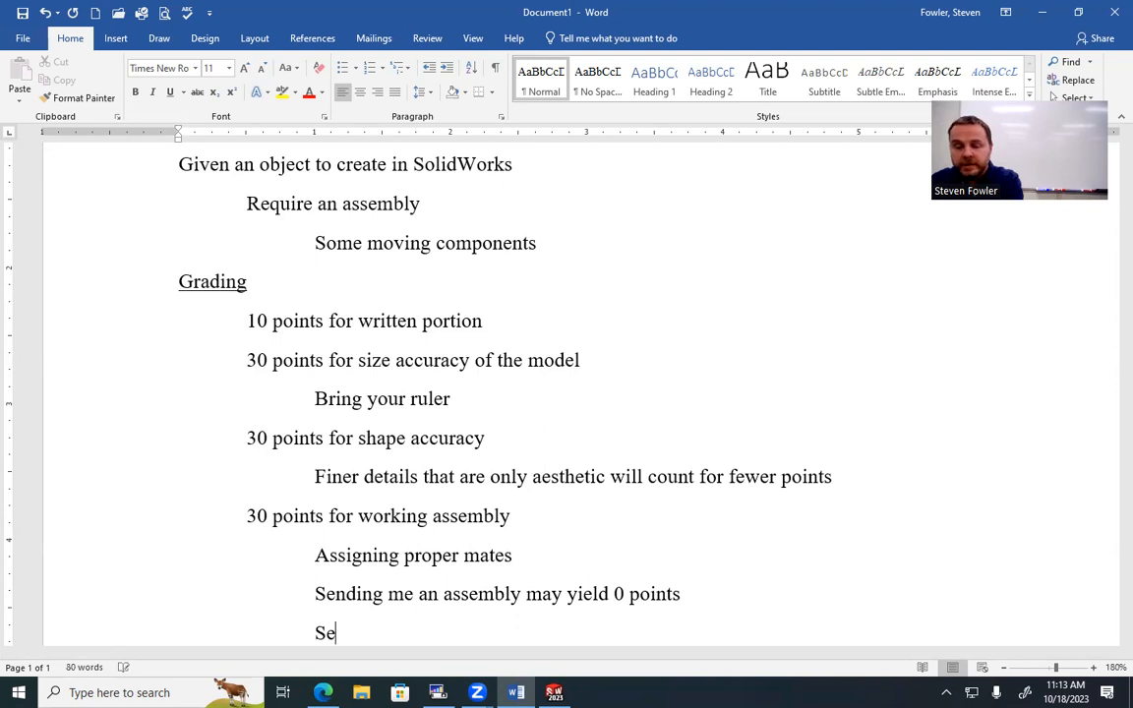
type("ing me an ass")
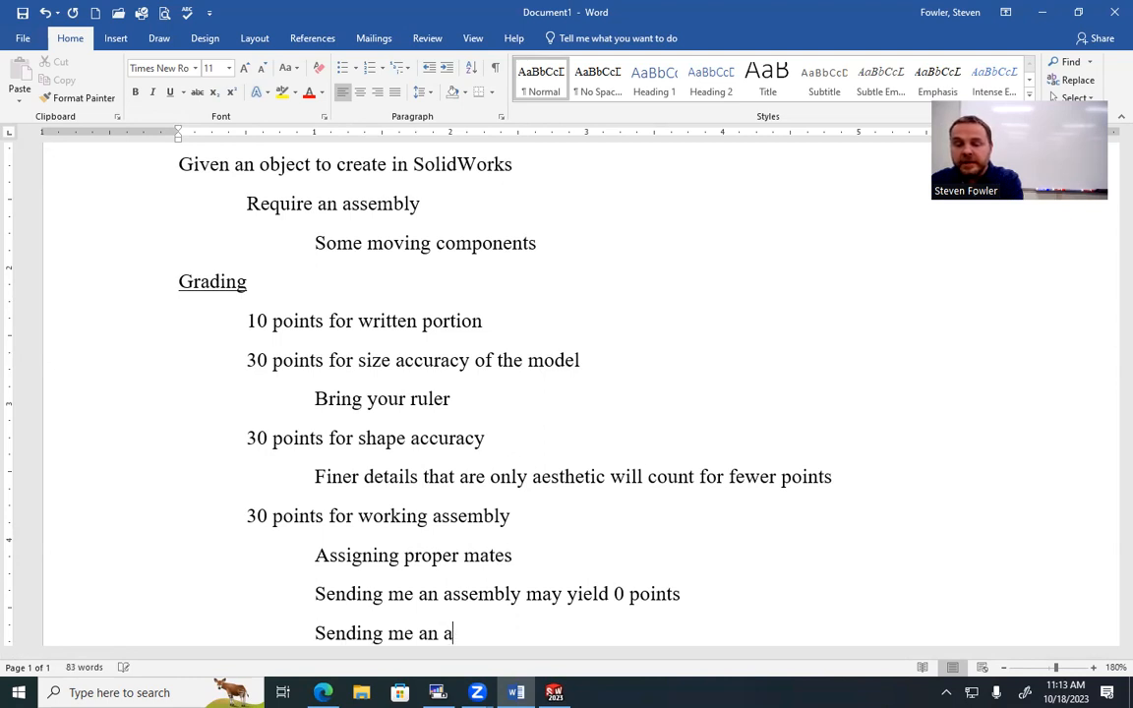
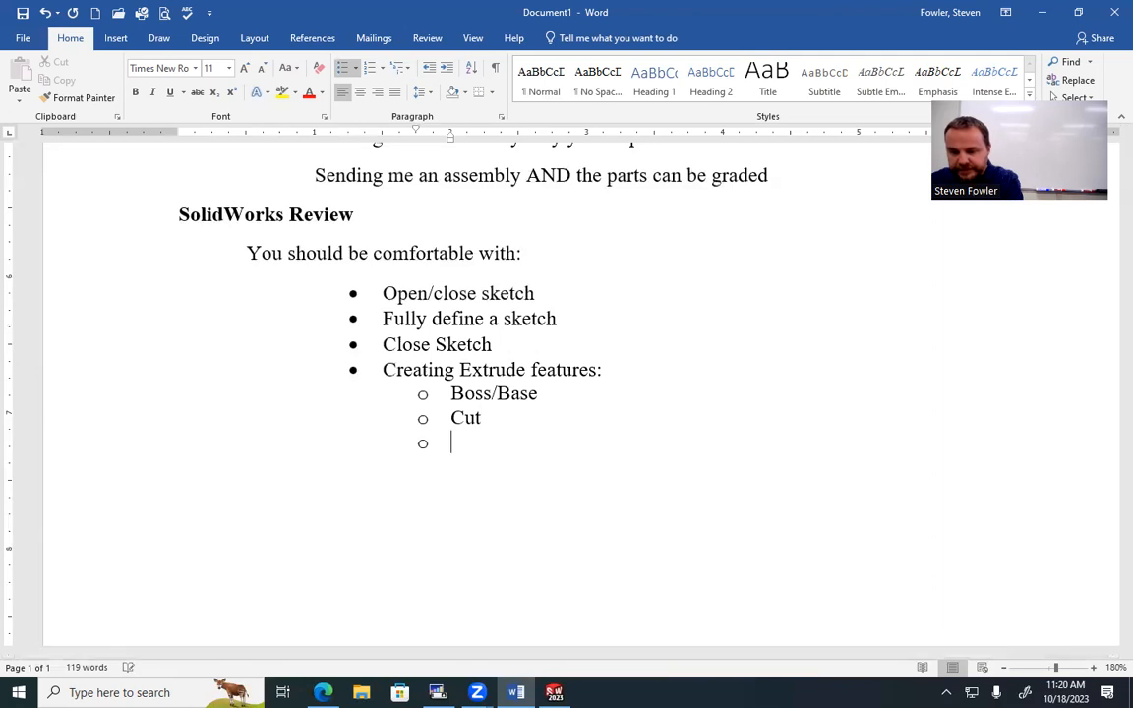
Add the first-level bullet "Creating an Assembly" below the Cut sub-bullet in the SolidWorks Review list.
key("shift+Tab")
type("Cr")
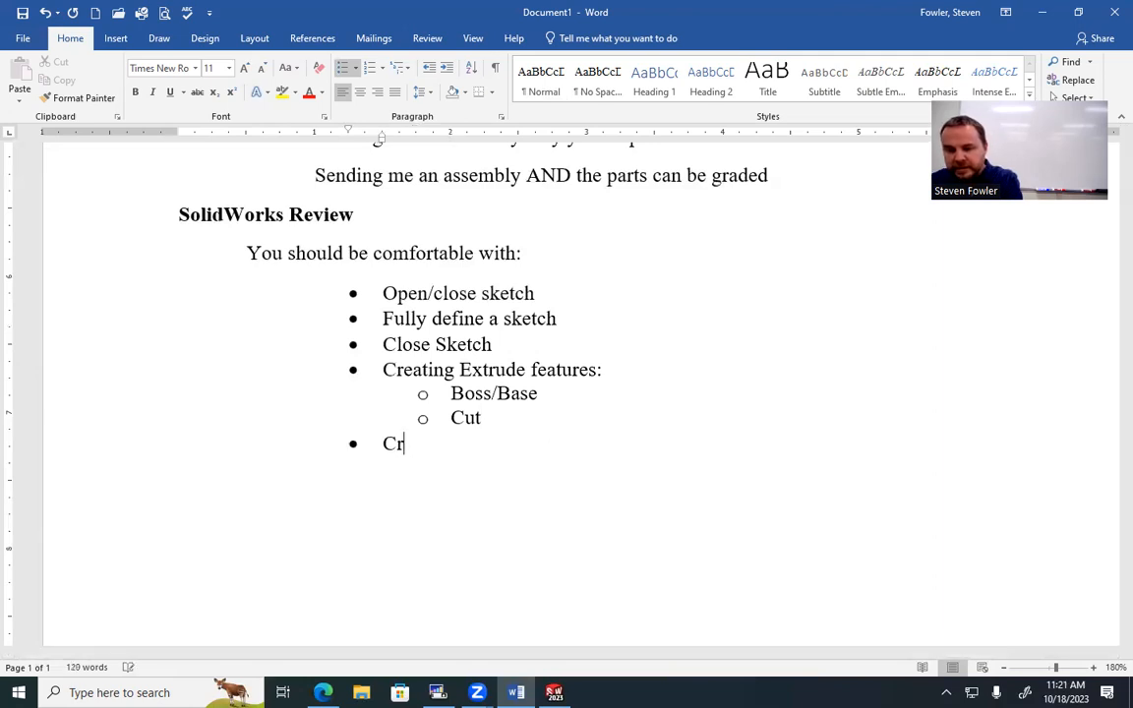
type("eating an Ad")
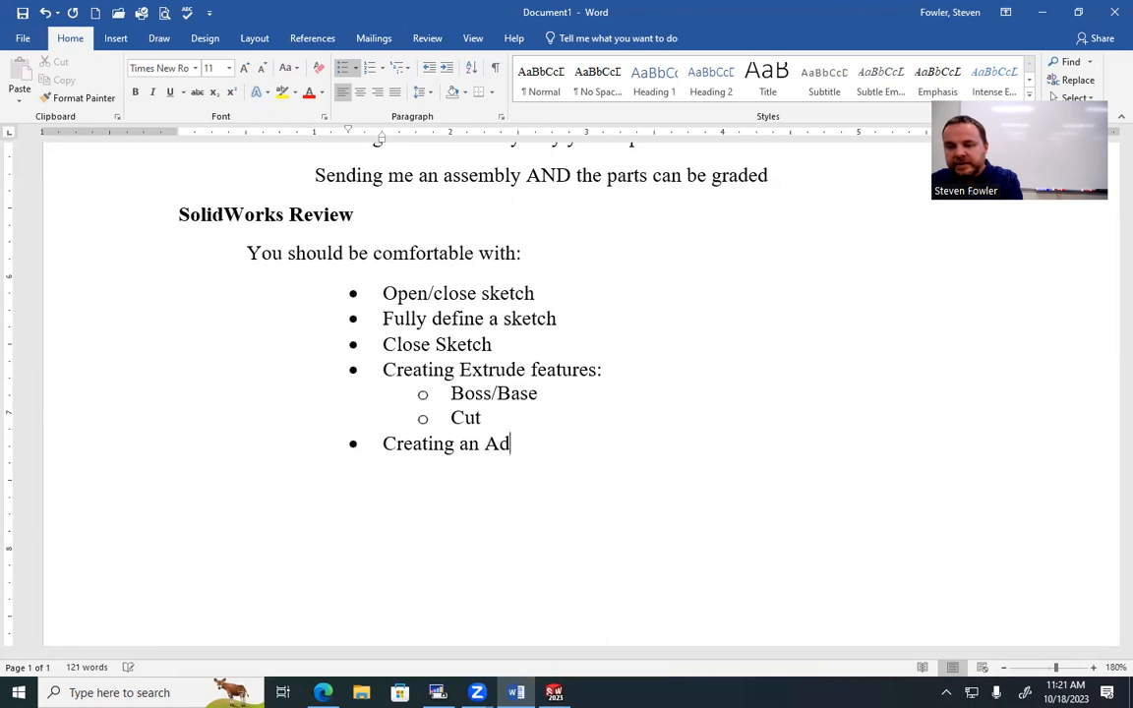
key("BackSpace")
type("sseb")
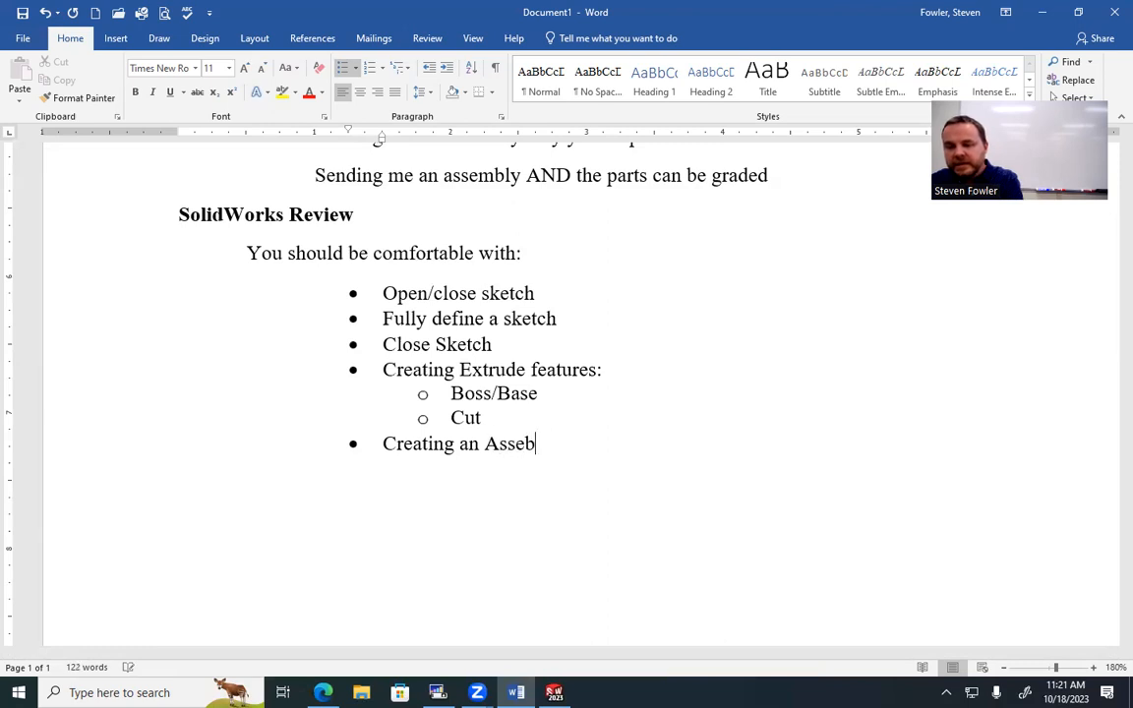
key("BackSpace")
type("mbly")
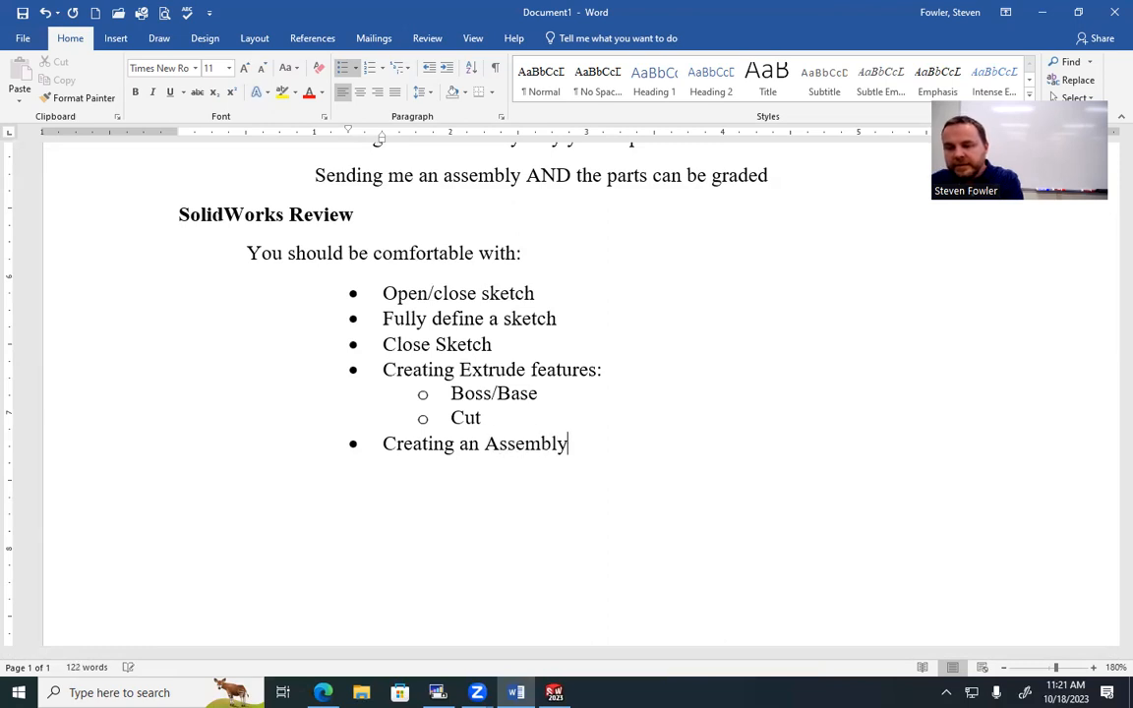
Add the second-level bullet "Assigning mates" under Creating an Assembly.
key("Return")
key("Tab")
type("Assign")
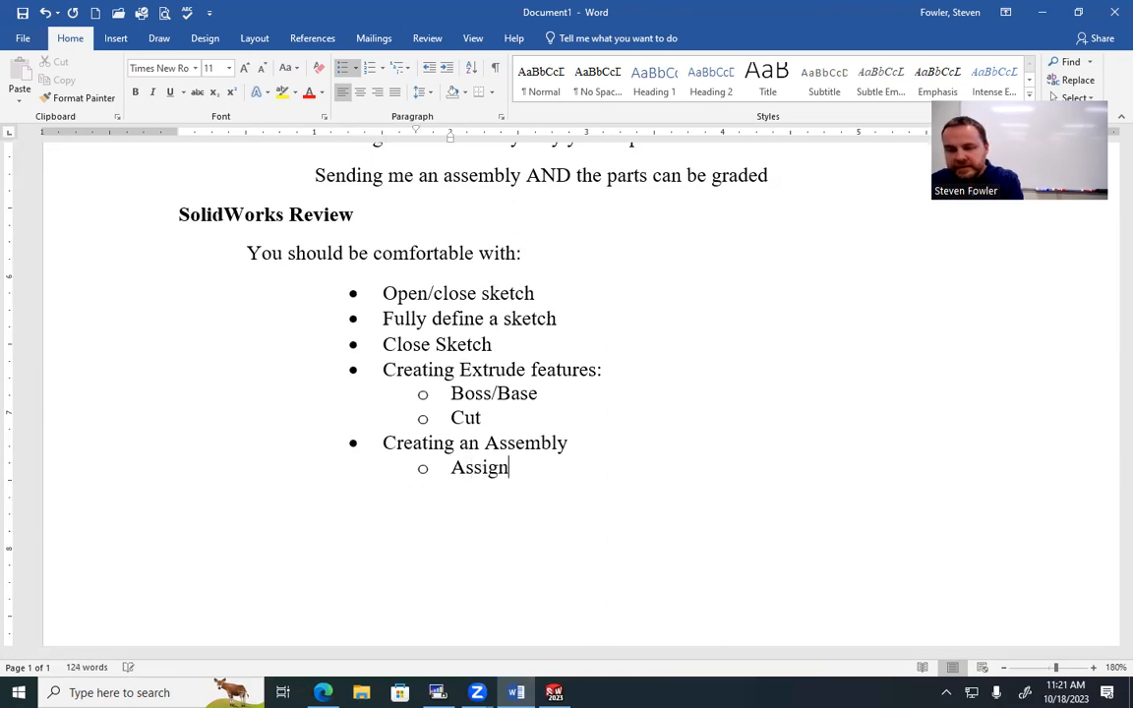
type("ing mates")
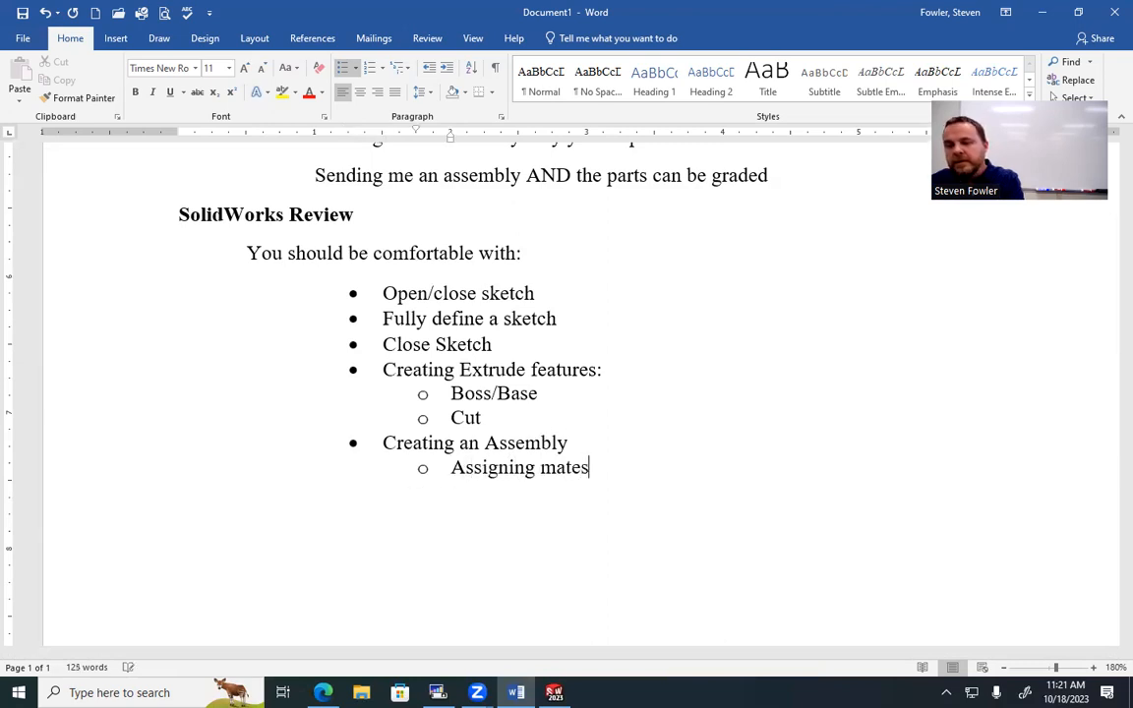
Add the third-level bullet "Coincident and Concentric" under Assigning mates, using the spelling suggestion to correct "Coincident".
key("Return")
key("Tab")
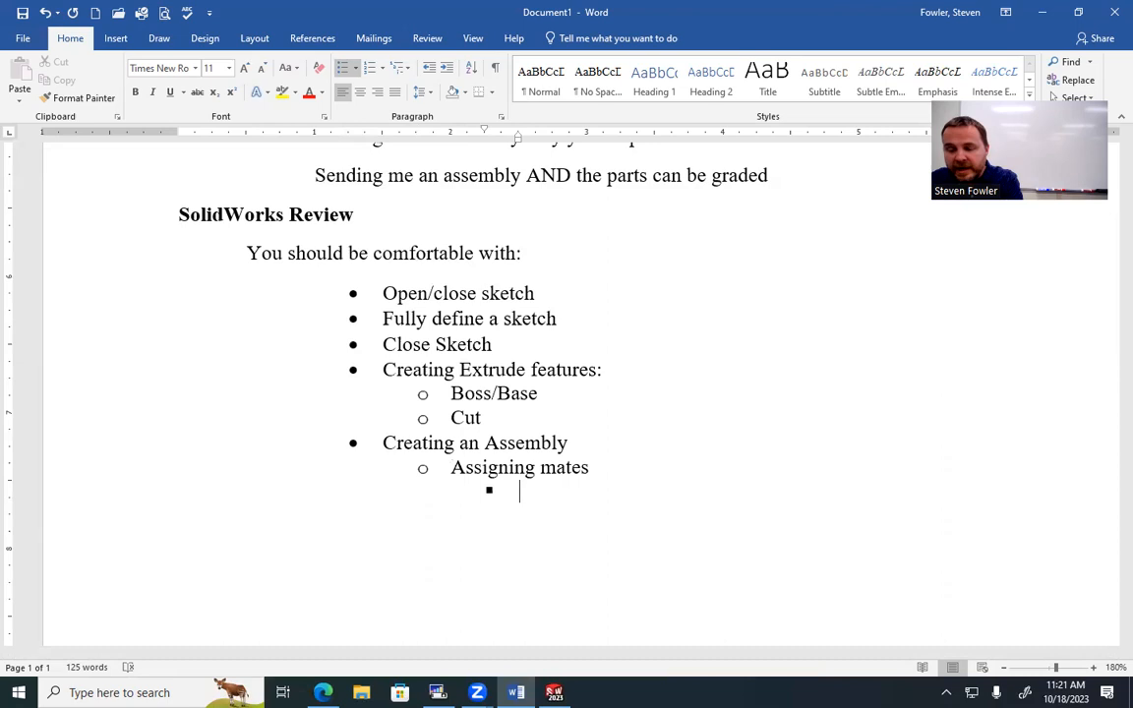
type("C")
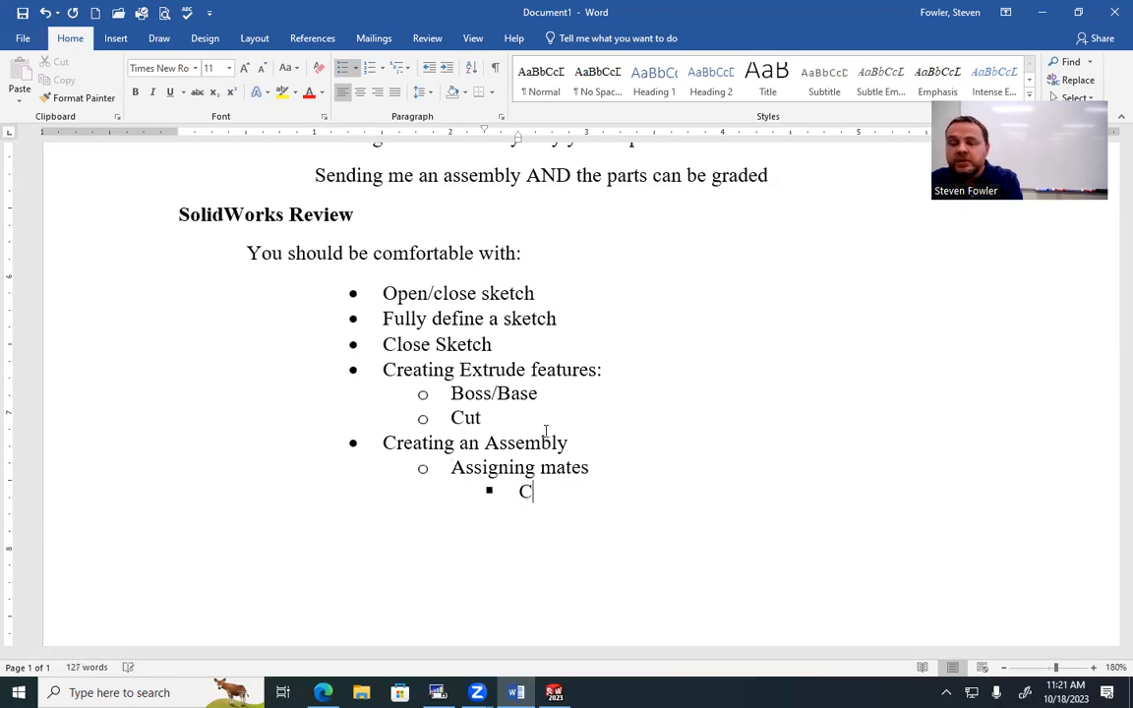
type("oince")
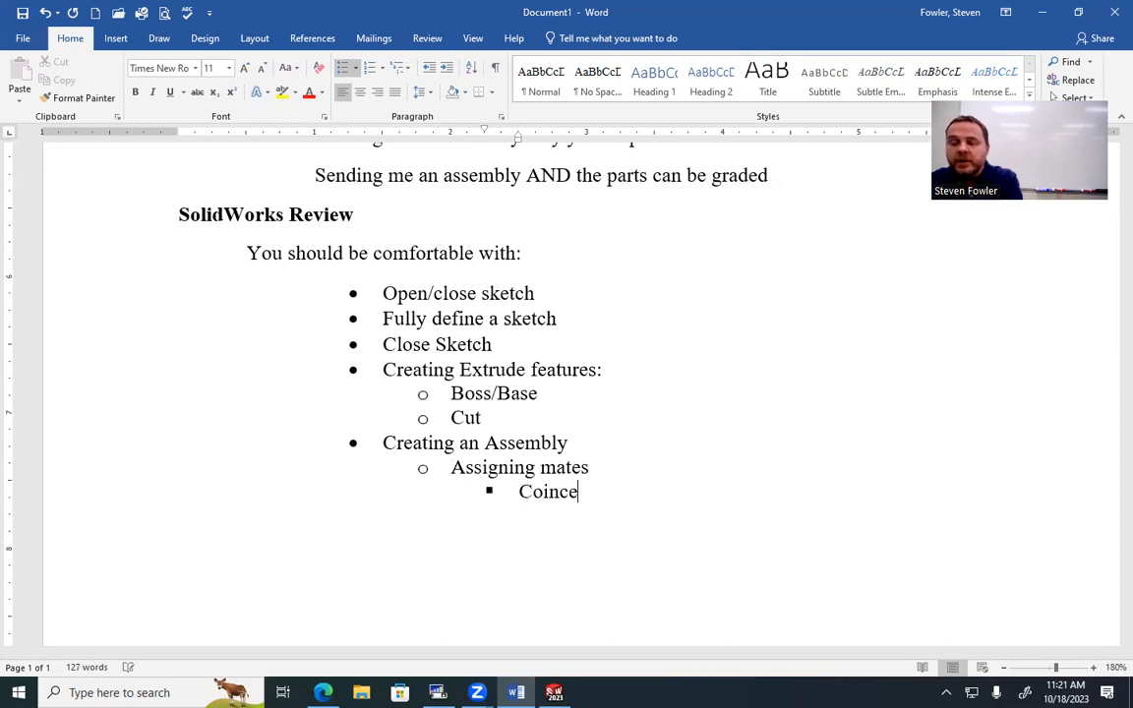
type("dent and")
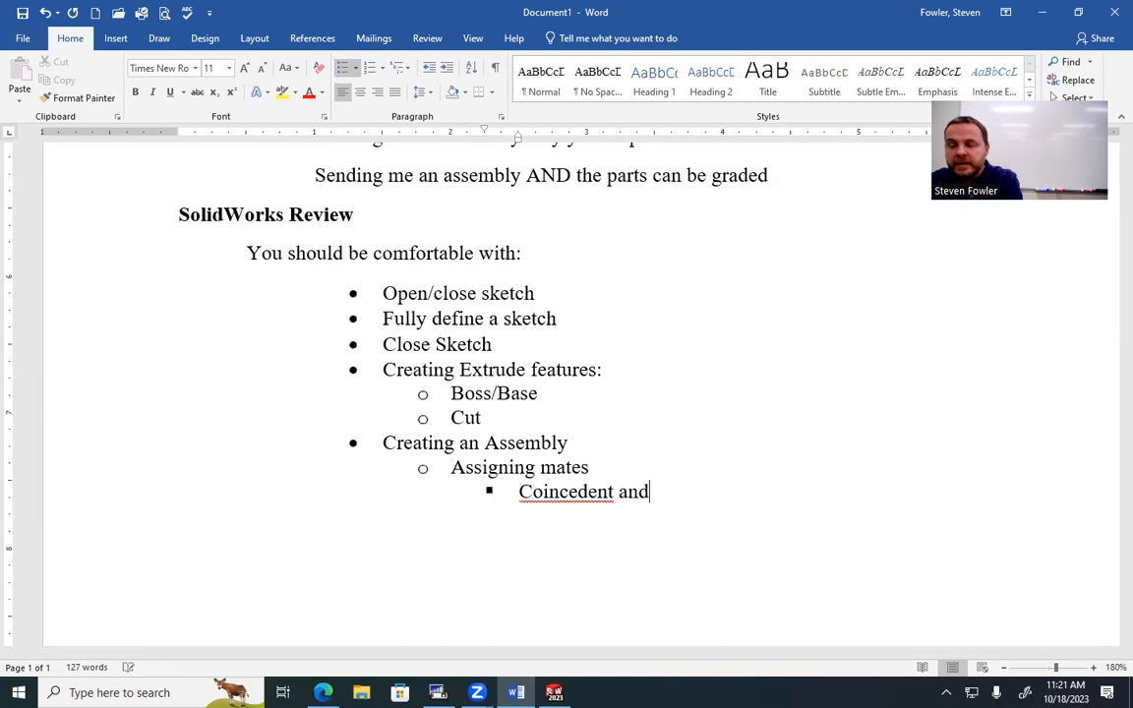
type(" Concentric")
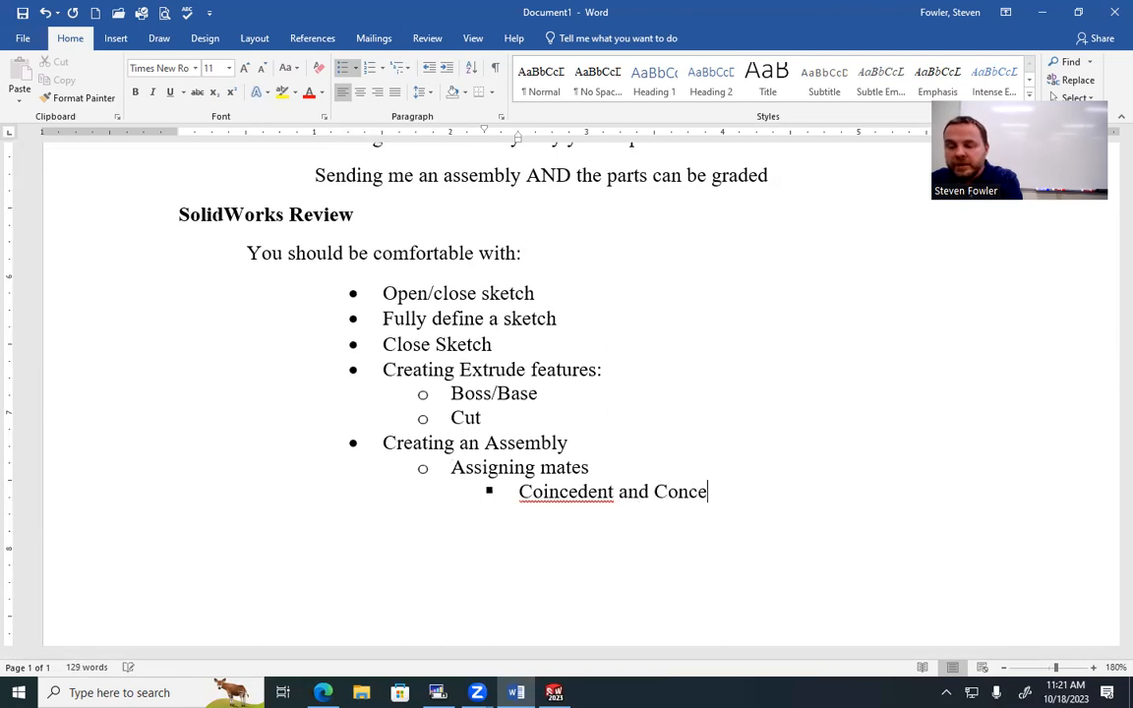
right_click(561, 493)
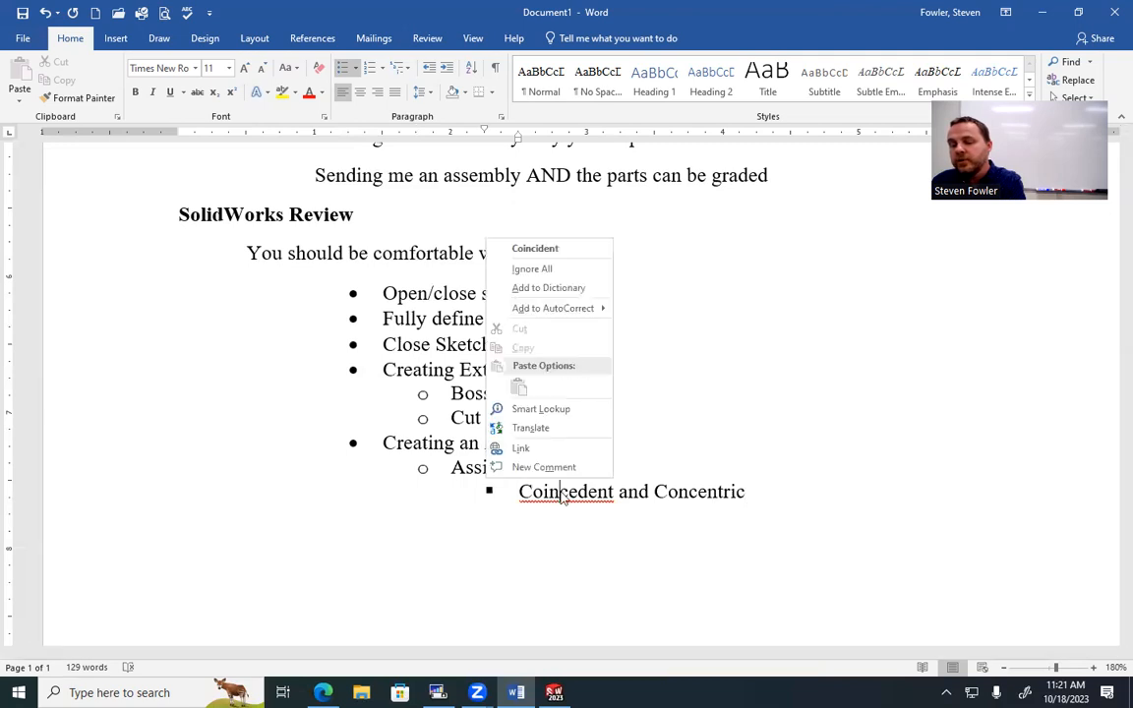
left_click(532, 252)
left_click(743, 492)
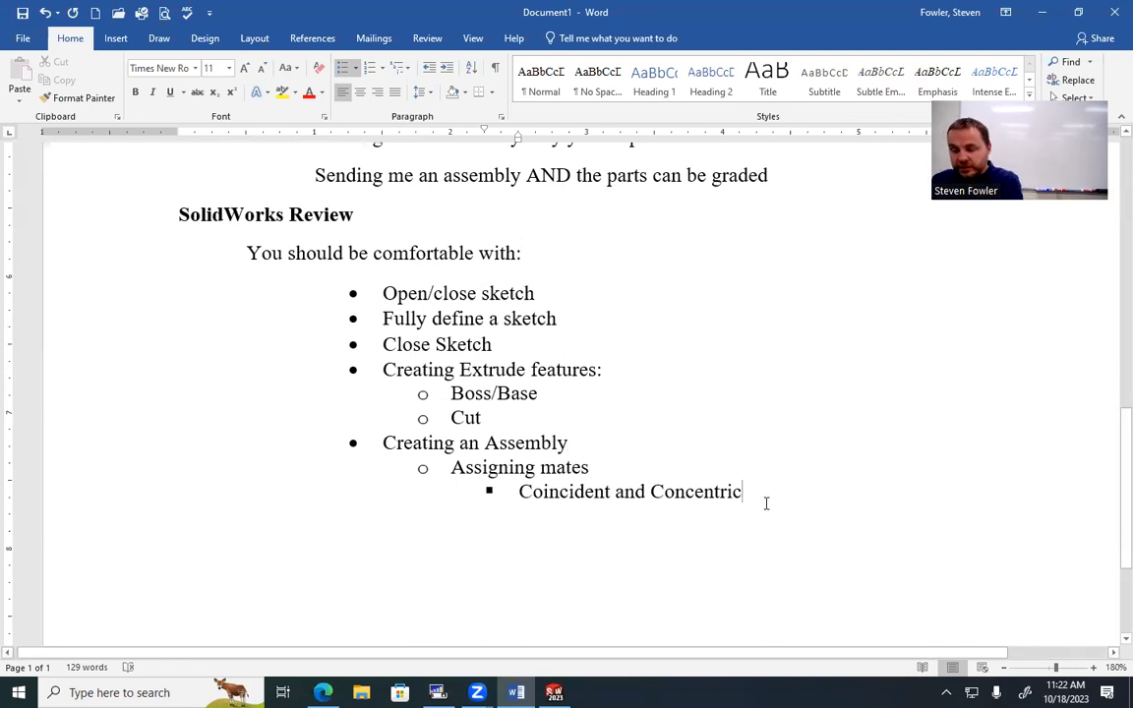
Add the second-level bullet "Sending all required files" under Creating an Assembly and start an empty first-level bullet below it.
key("Return")
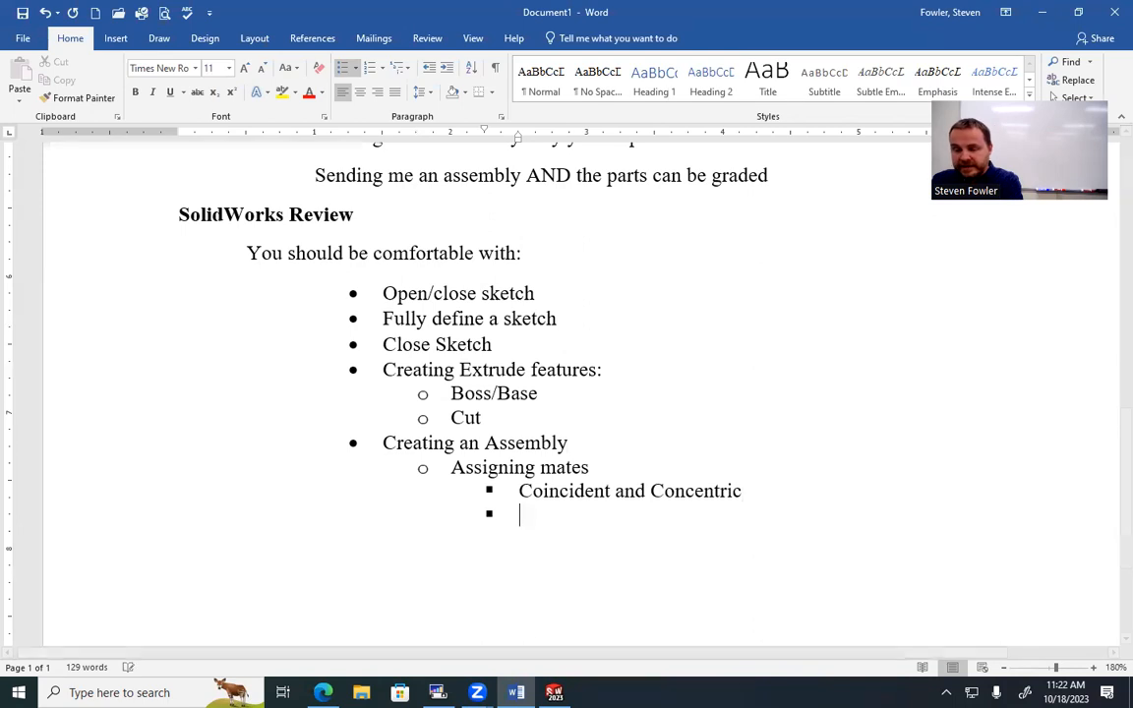
key("shift+Tab")
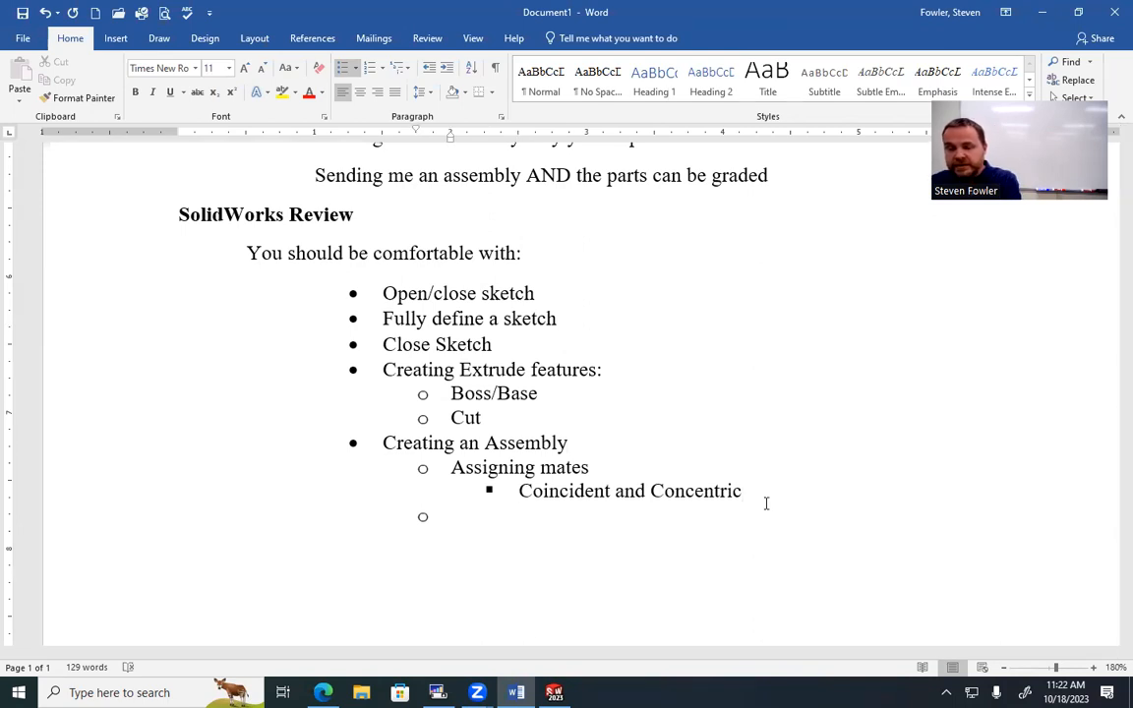
type("Sending")
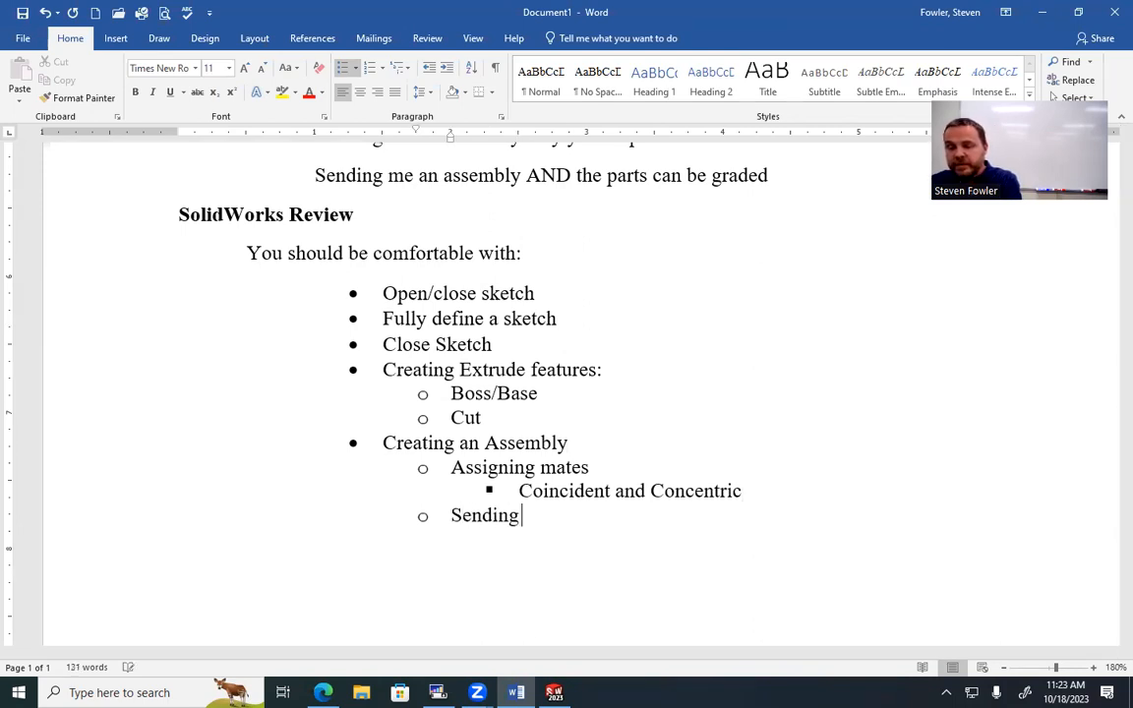
type(" all req")
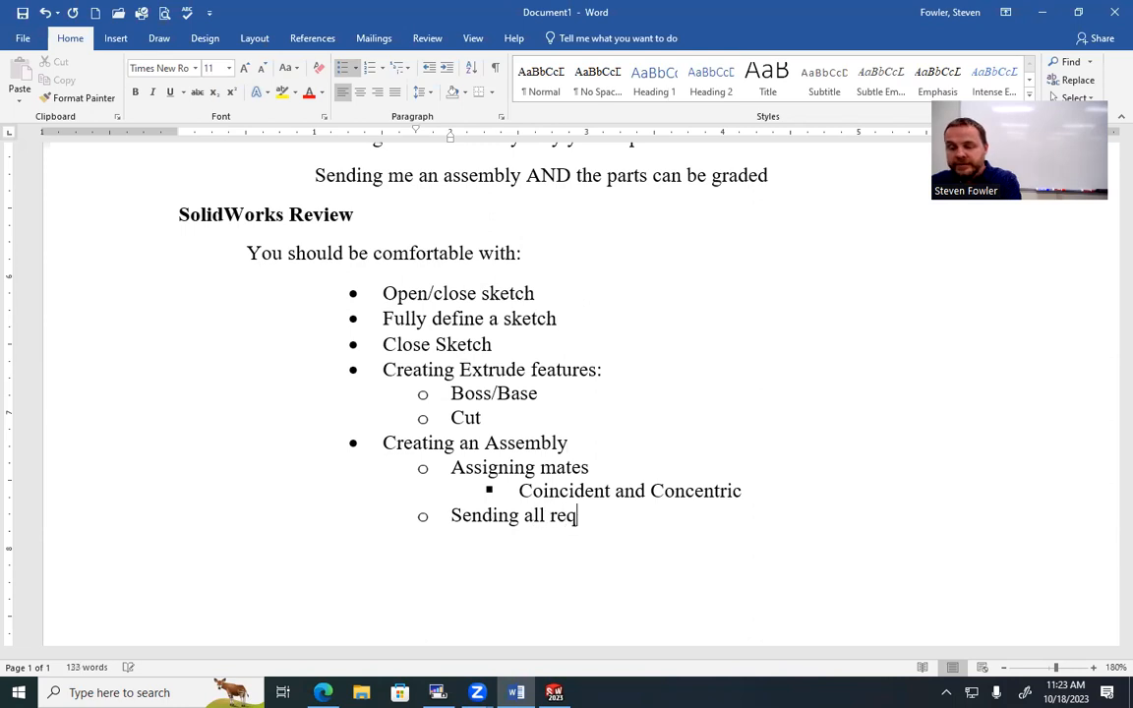
type("uired files")
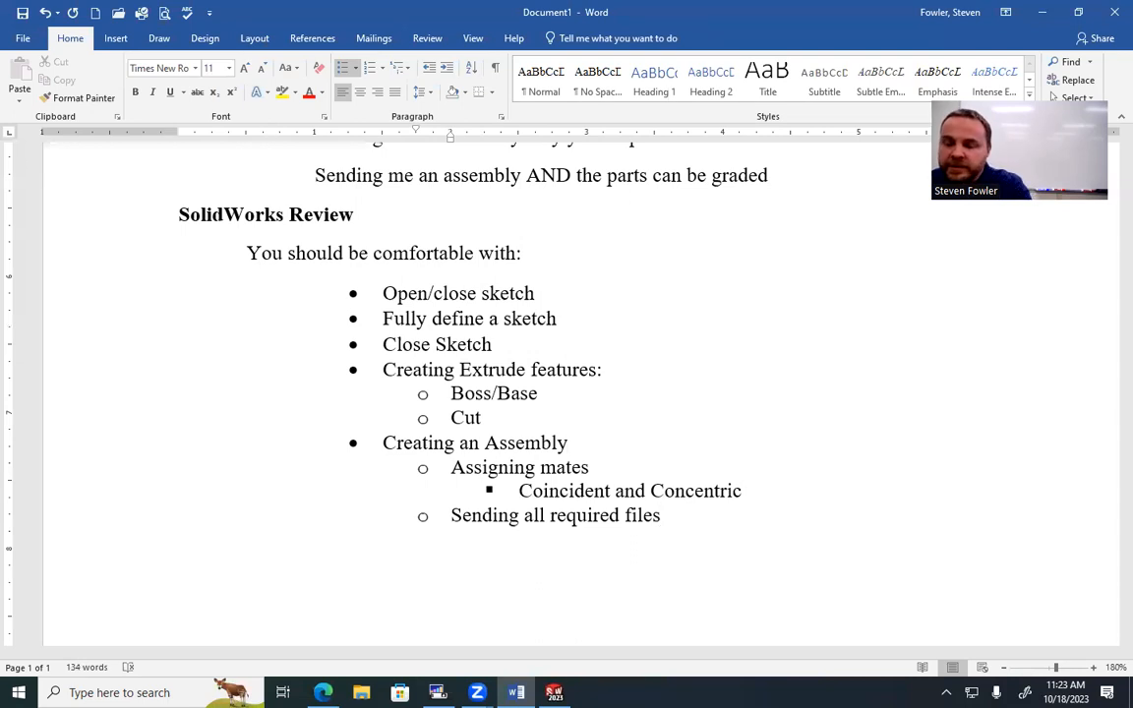
key("Return")
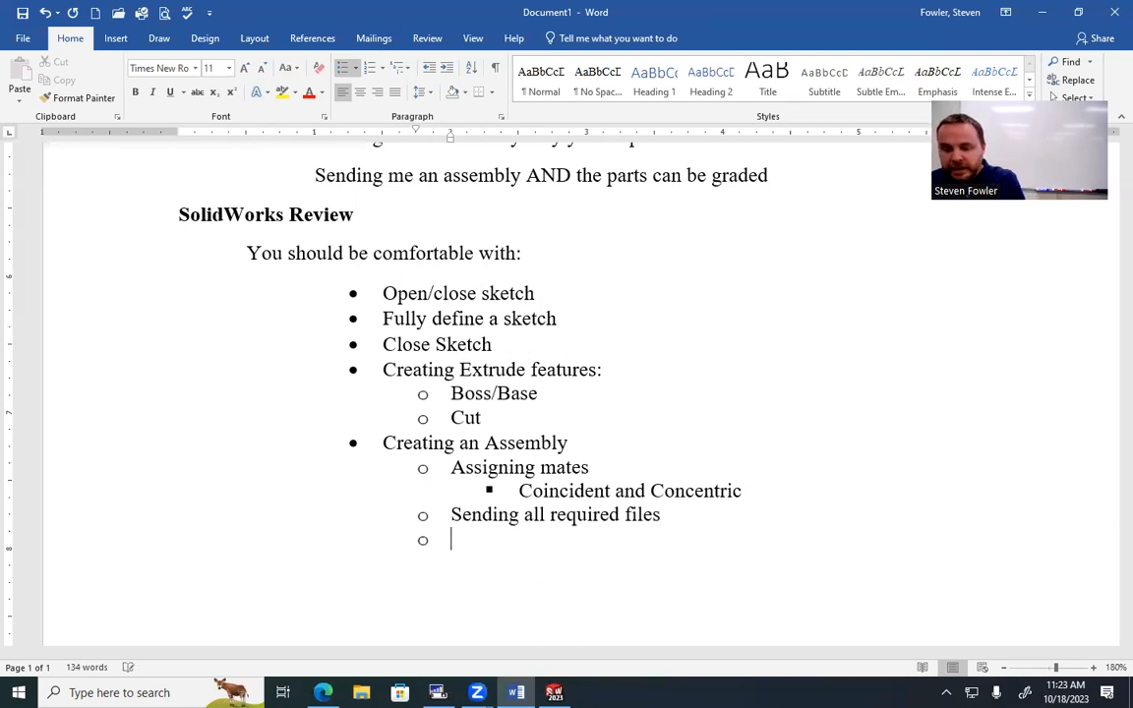
key("shift+Tab")
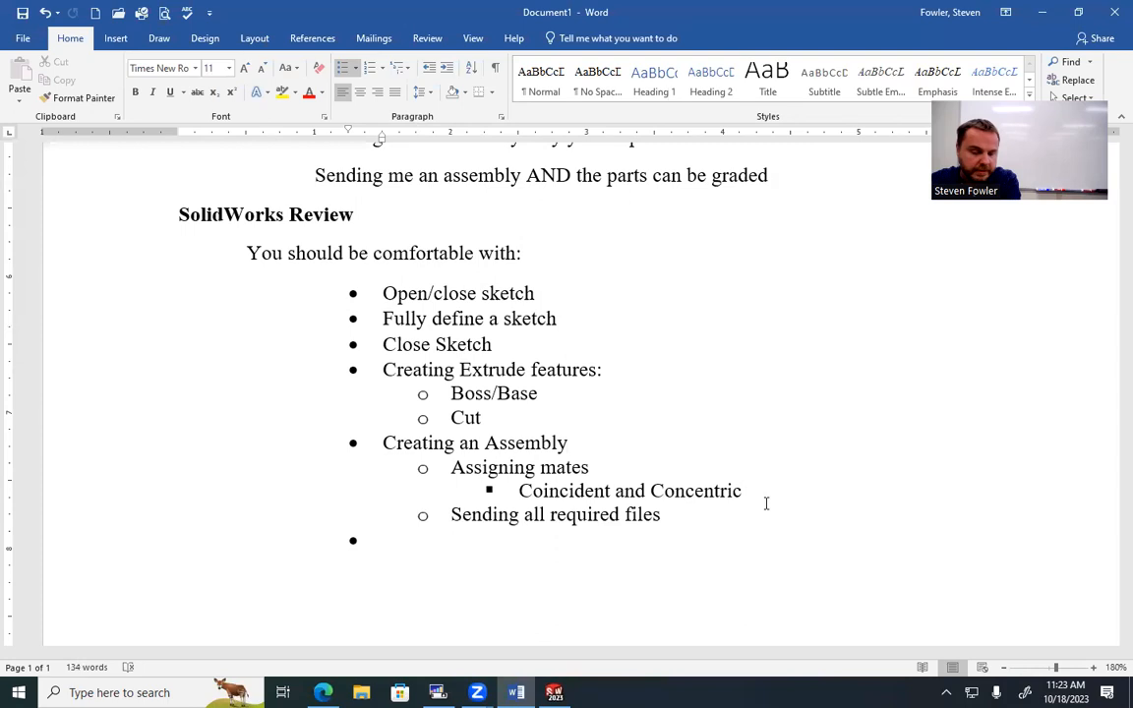
Insert the second-level bullet "Place Smart Dimensions" under "Fully define a sketch".
key("Up")
key("Up")
key("Up")
key("Up")
key("Up")
key("Up")
key("Up")
key("Up")
key("Up")
key("End")
key("Return")
key("Tab")
type("Place ")
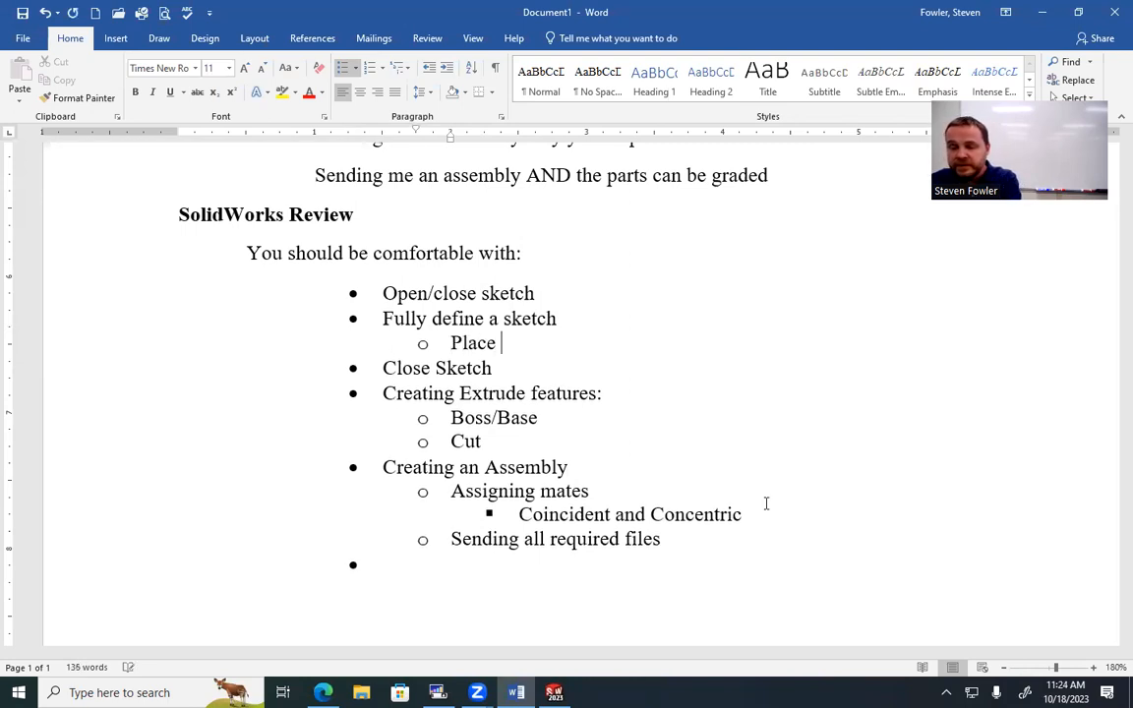
type("Smart D")
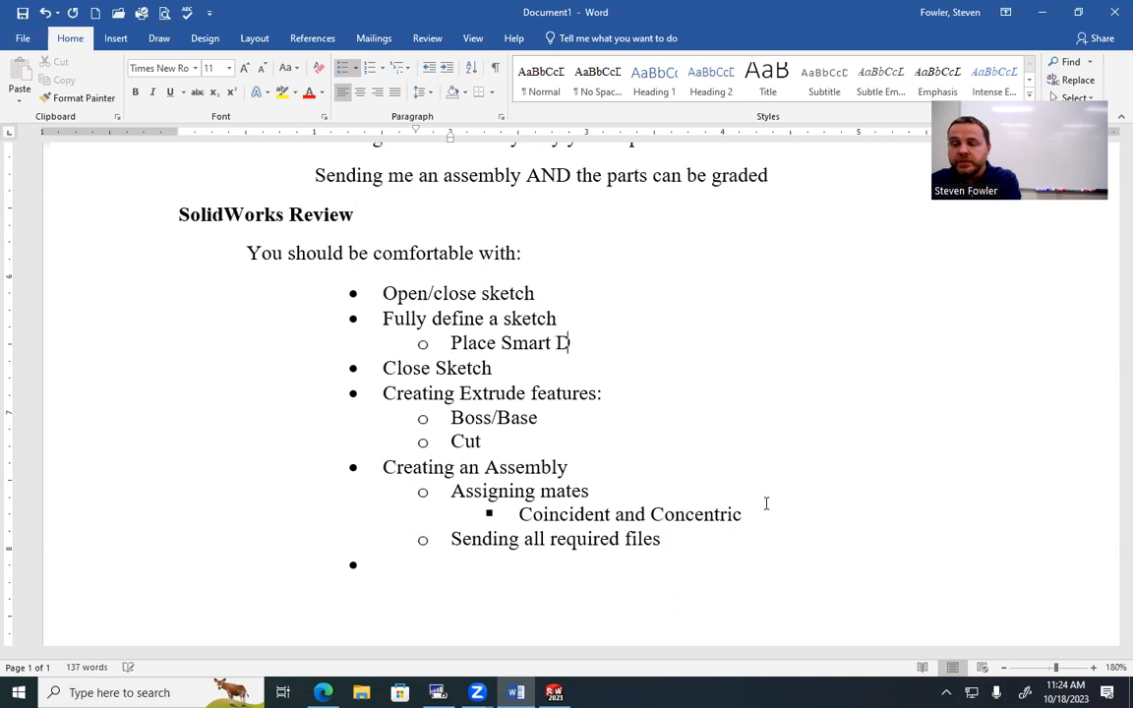
type("imensios")
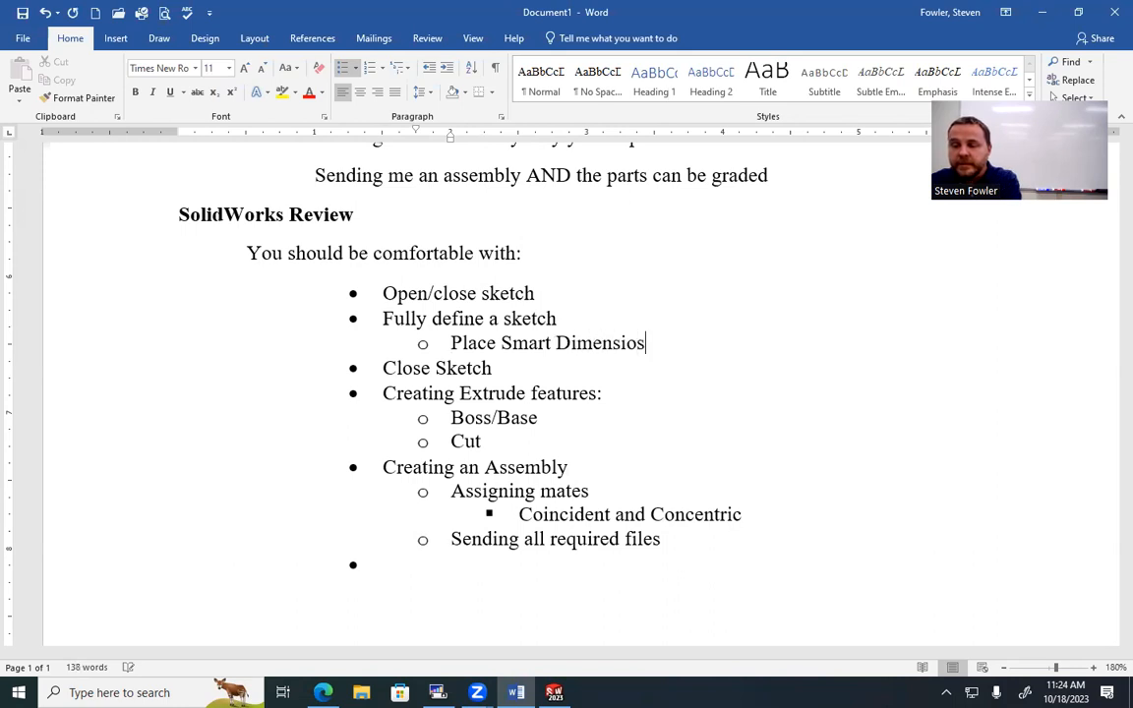
key("BackSpace")
type("ns")
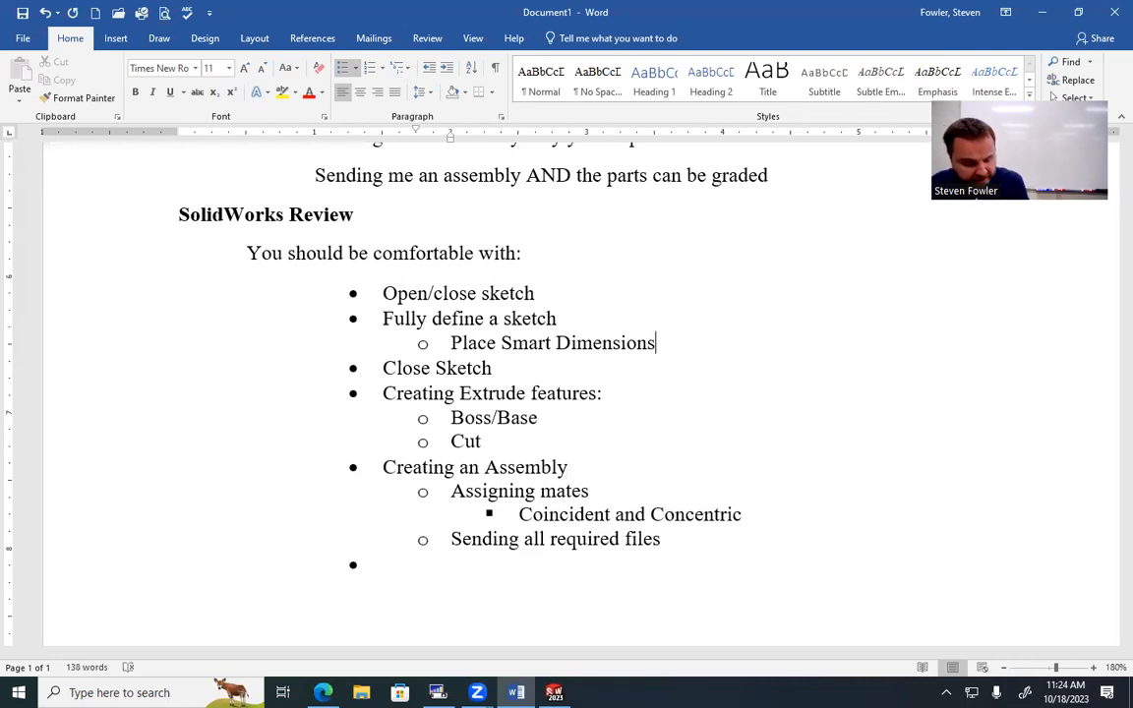
Add the first-level bullet "Utilize Fillets, Lofts, Loft angle in extrudes" at the end of the SolidWorks Review list.
left_click(373, 566)
type("U")
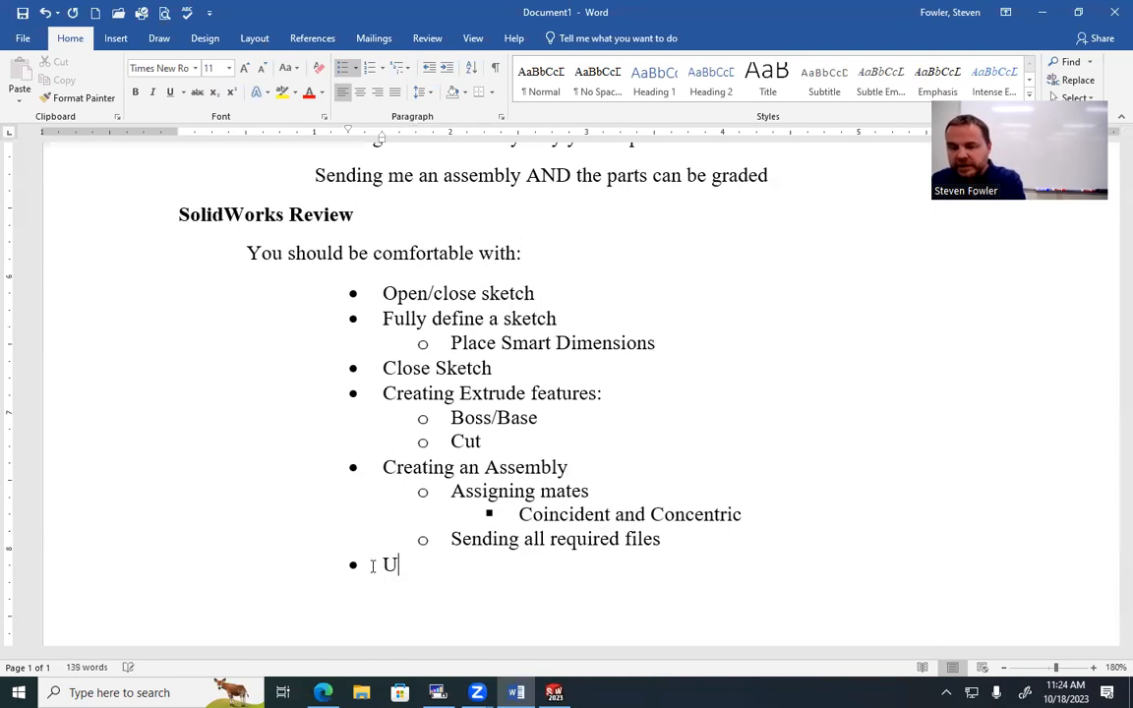
type("tilize ")
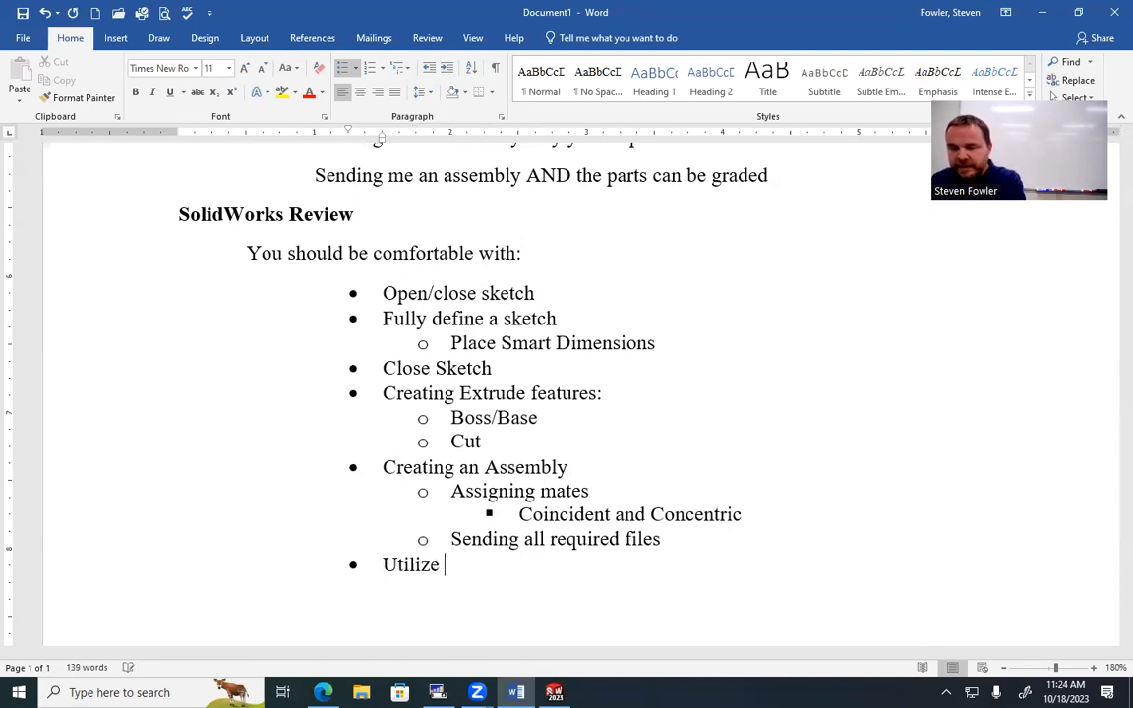
type("Fillets")
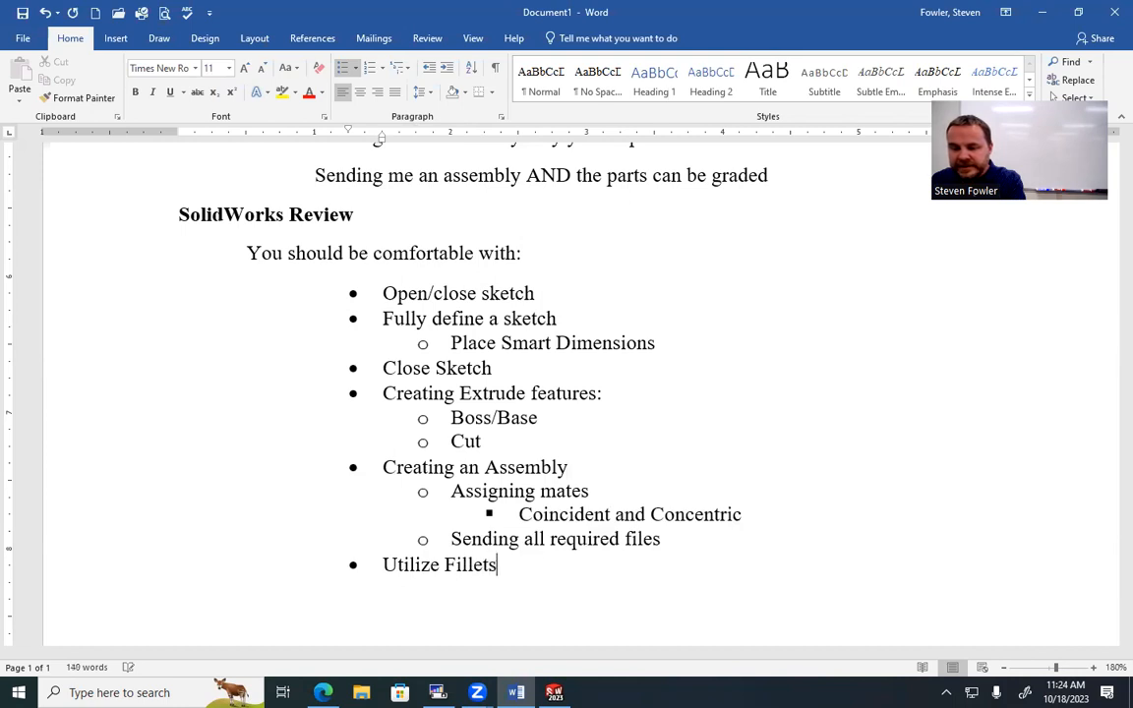
type(", Lofts")
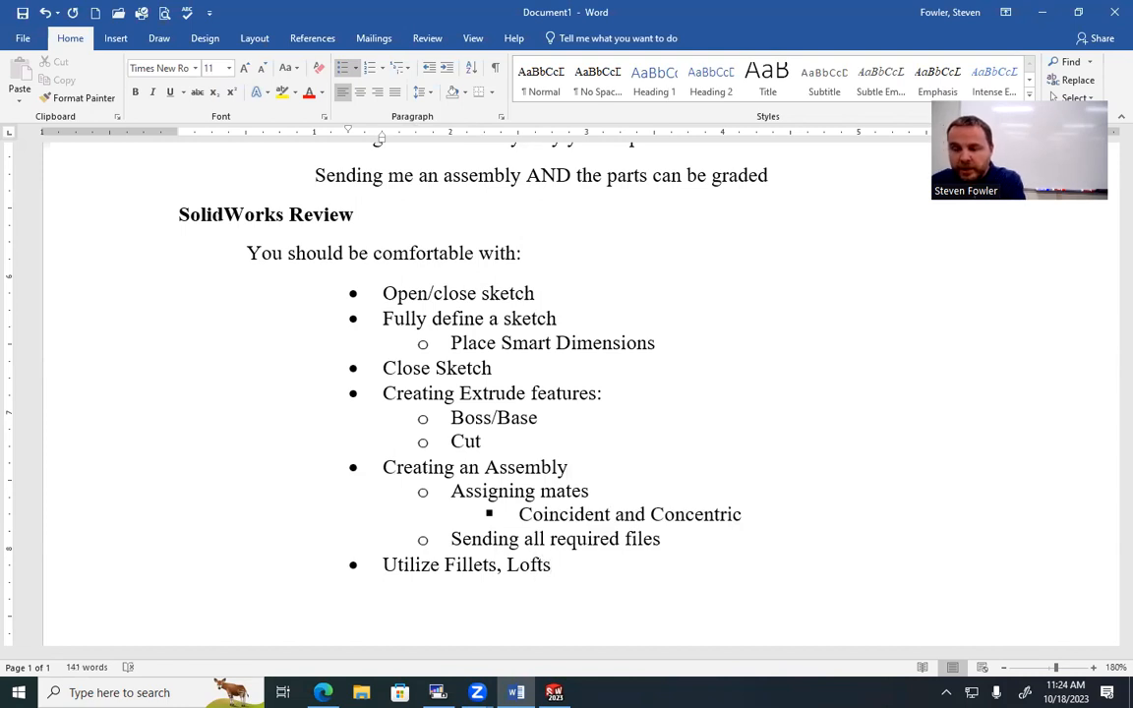
type(", L")
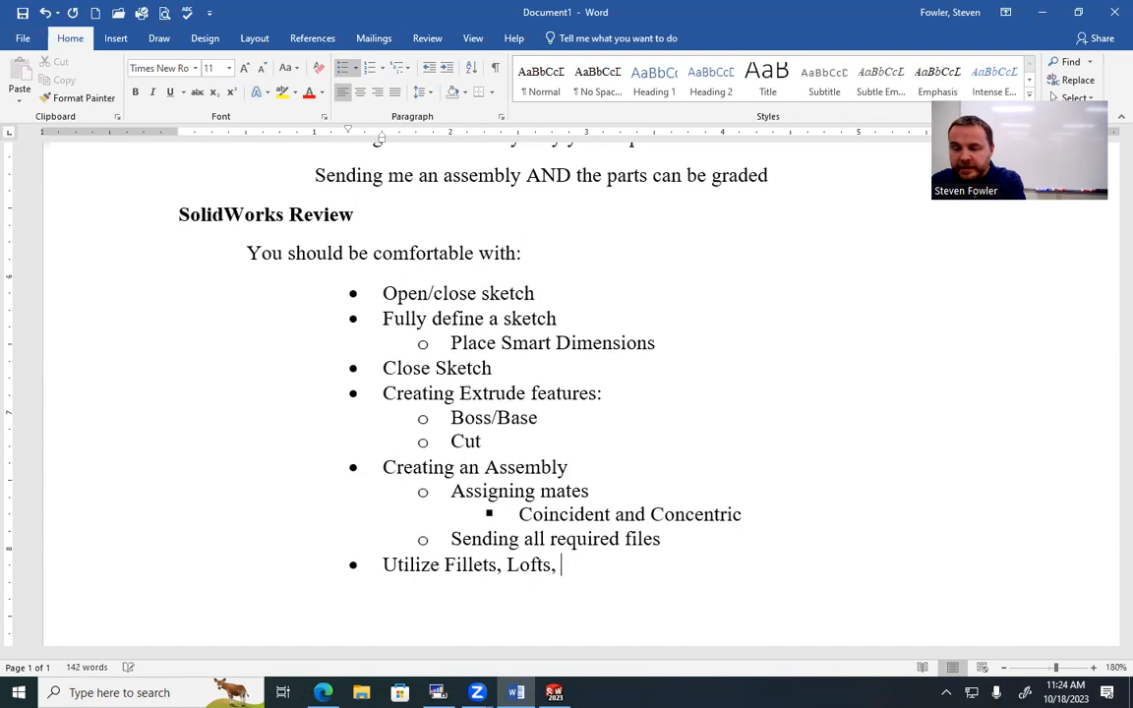
type("oft angle o")
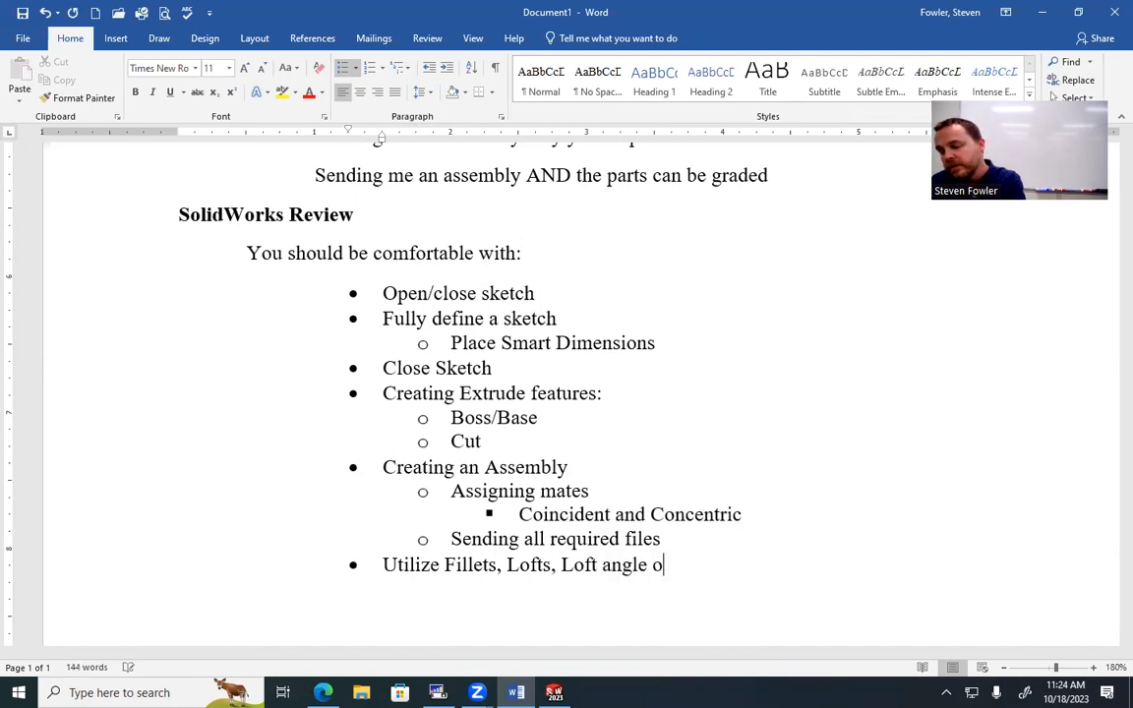
key("BackSpace")
type("in extrud")
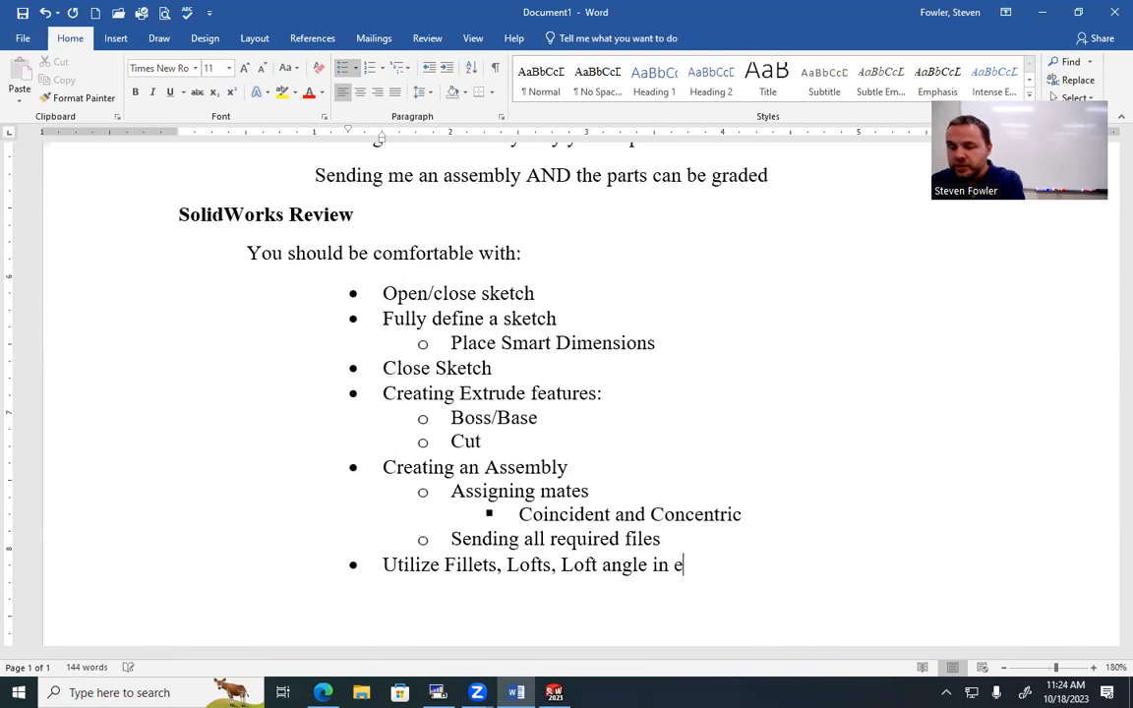
type("es")
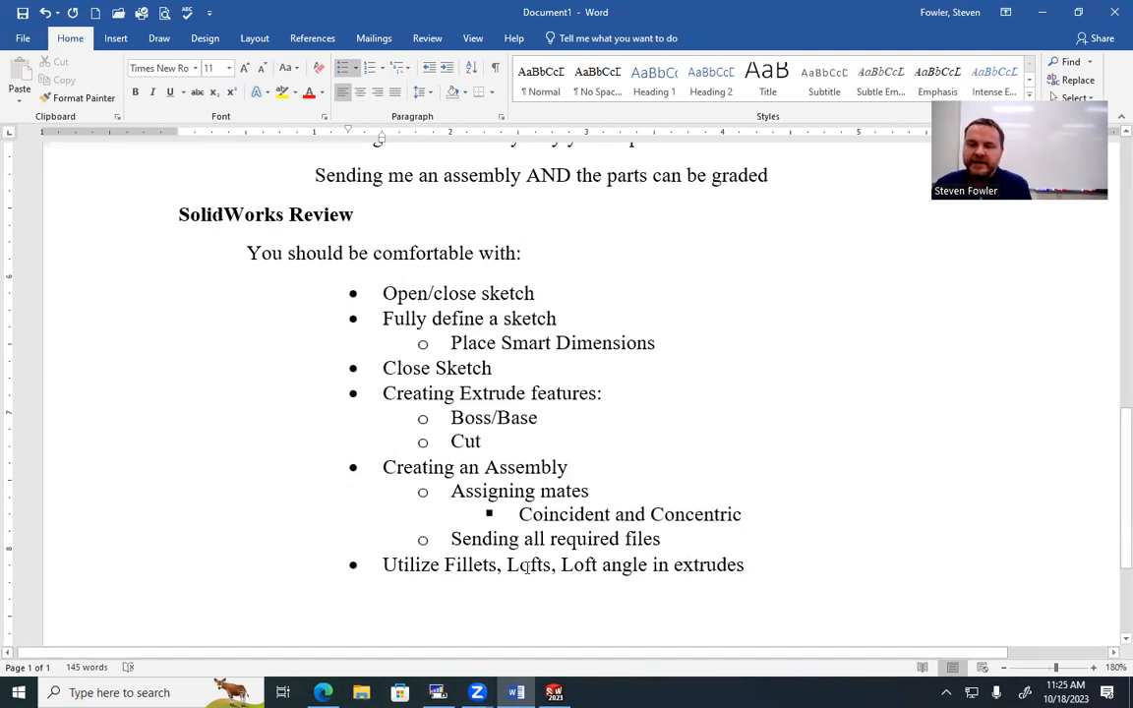
scroll(526, 566, "up", 3)
left_click_drag(317, 218, 811, 215)
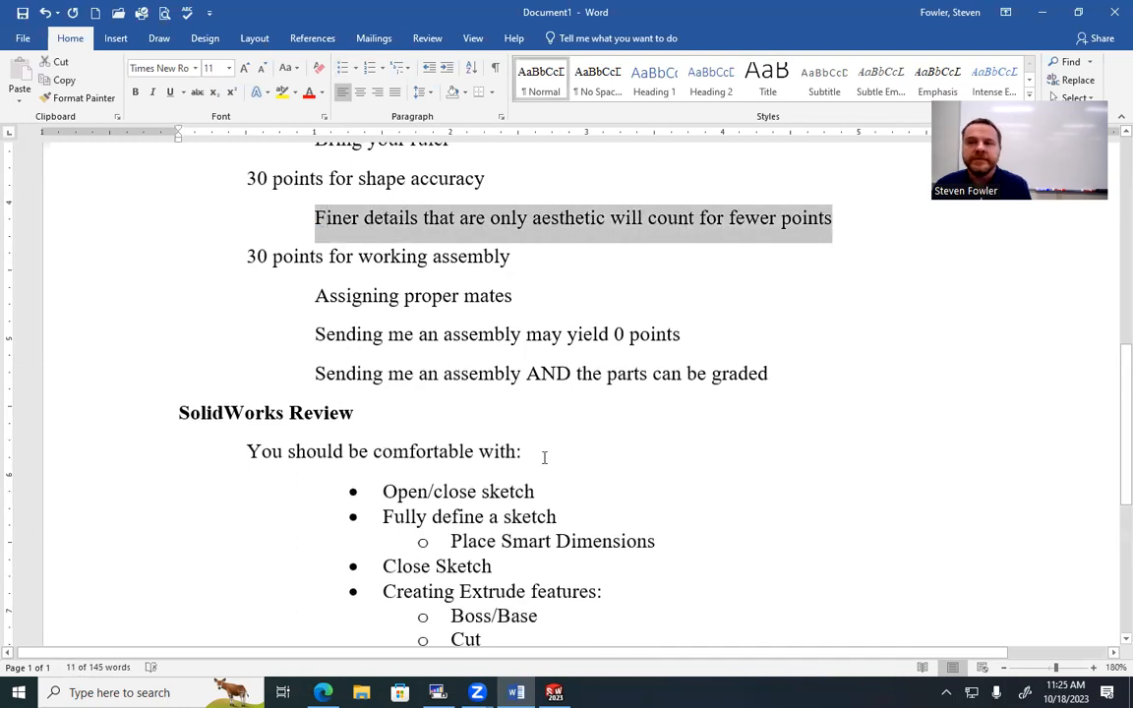
scroll(544, 458, "down", 5)
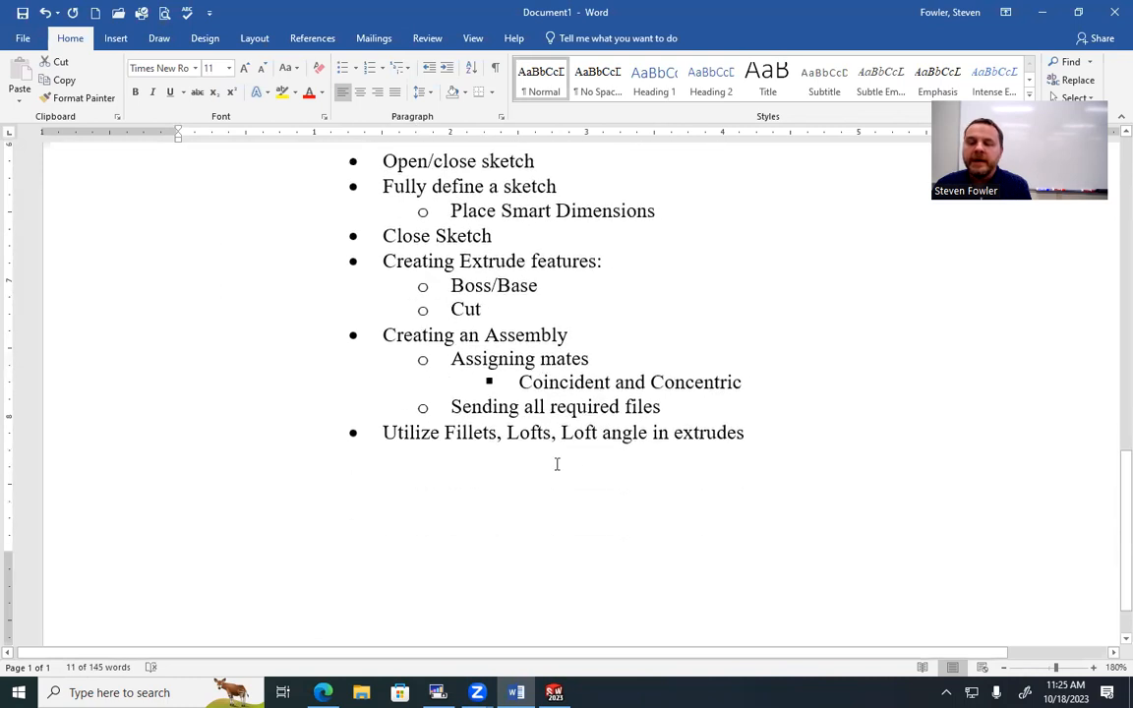
left_click_drag(381, 434, 706, 439)
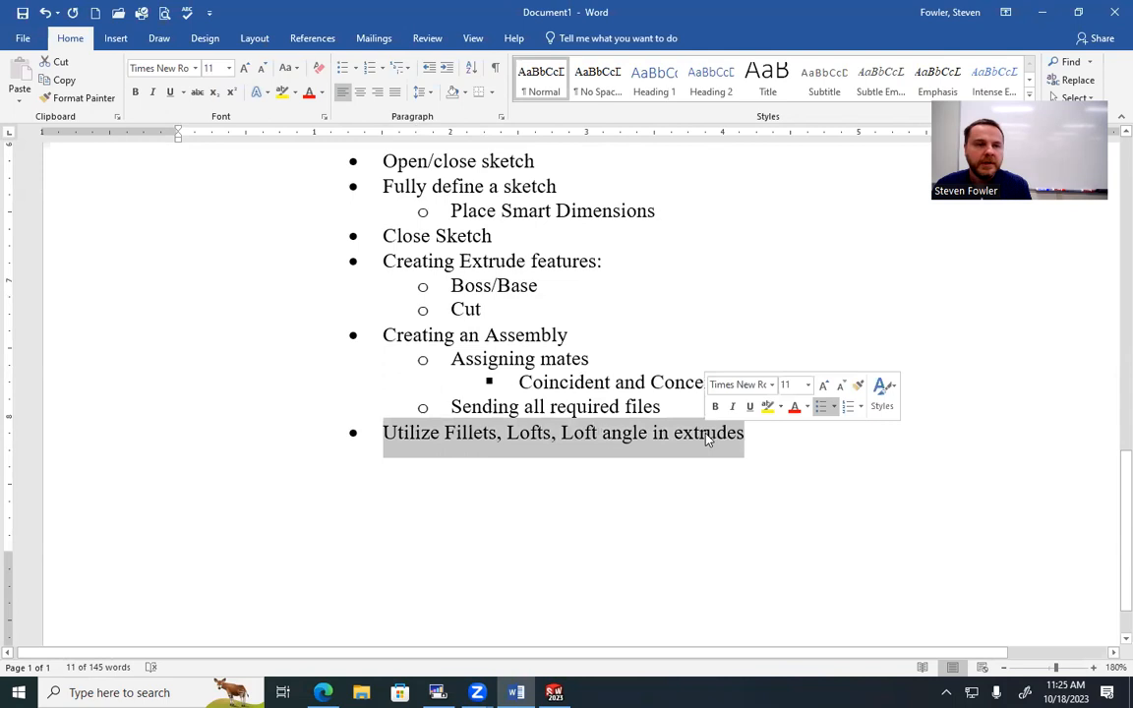
left_click(741, 434)
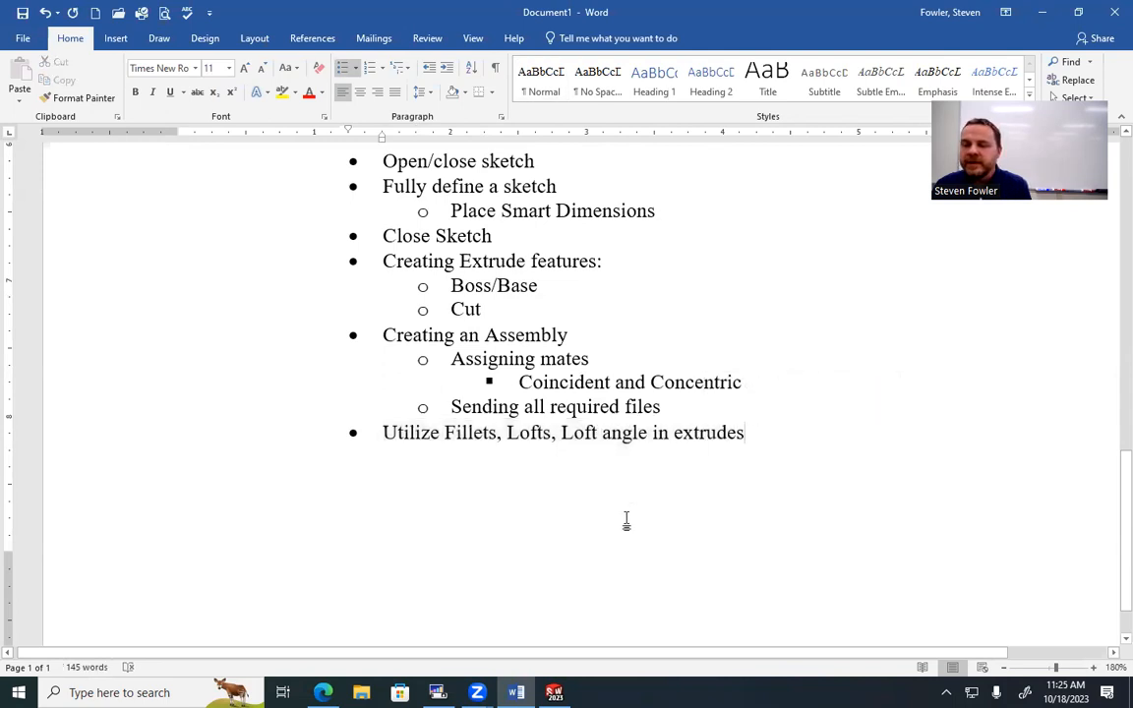
scroll(625, 522, "up", 2)
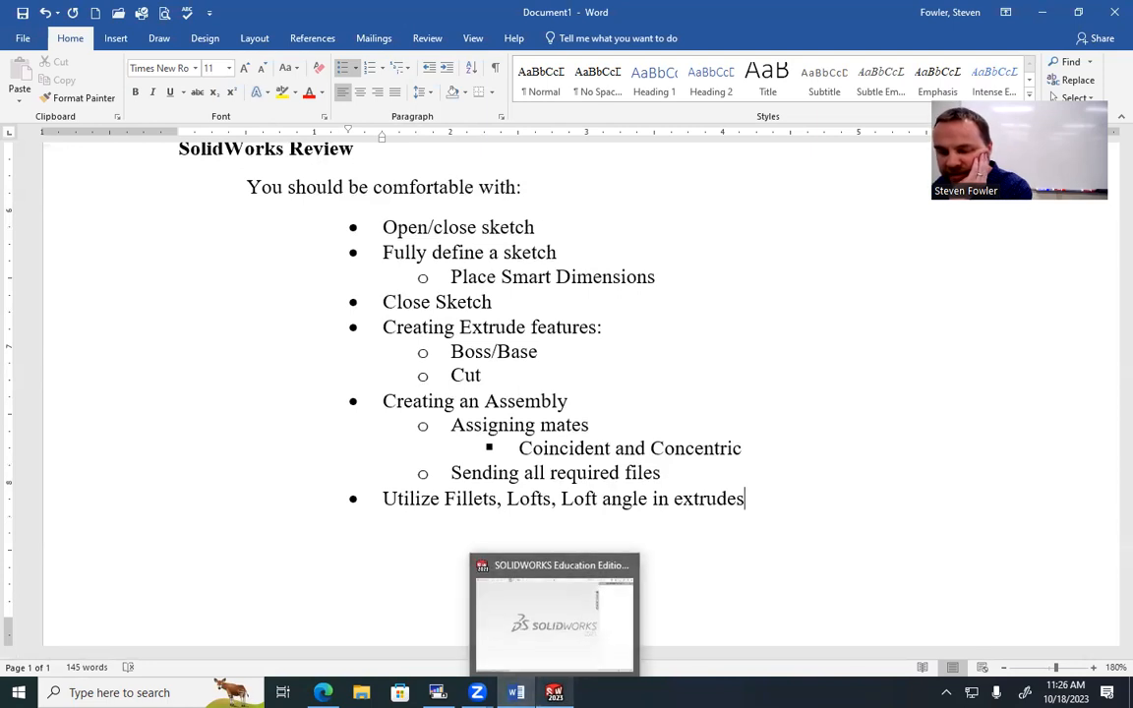
Switch to SOLIDWORKS, create a new Part document and maximize the program window.
left_click(558, 674)
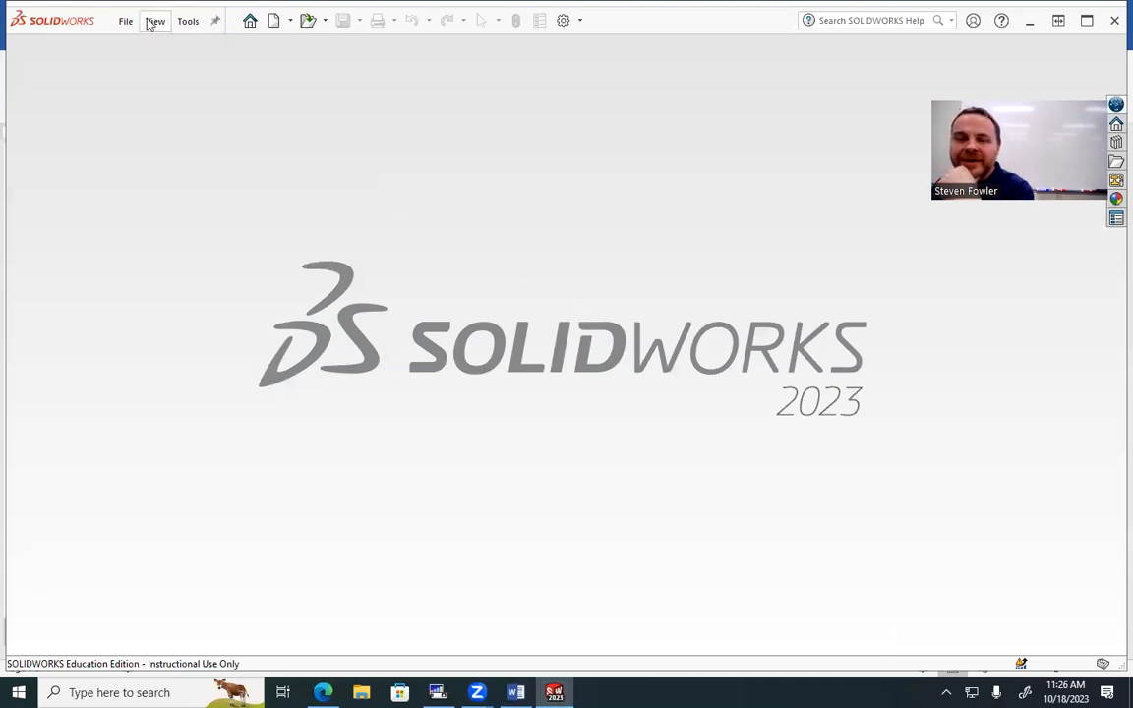
left_click(274, 20)
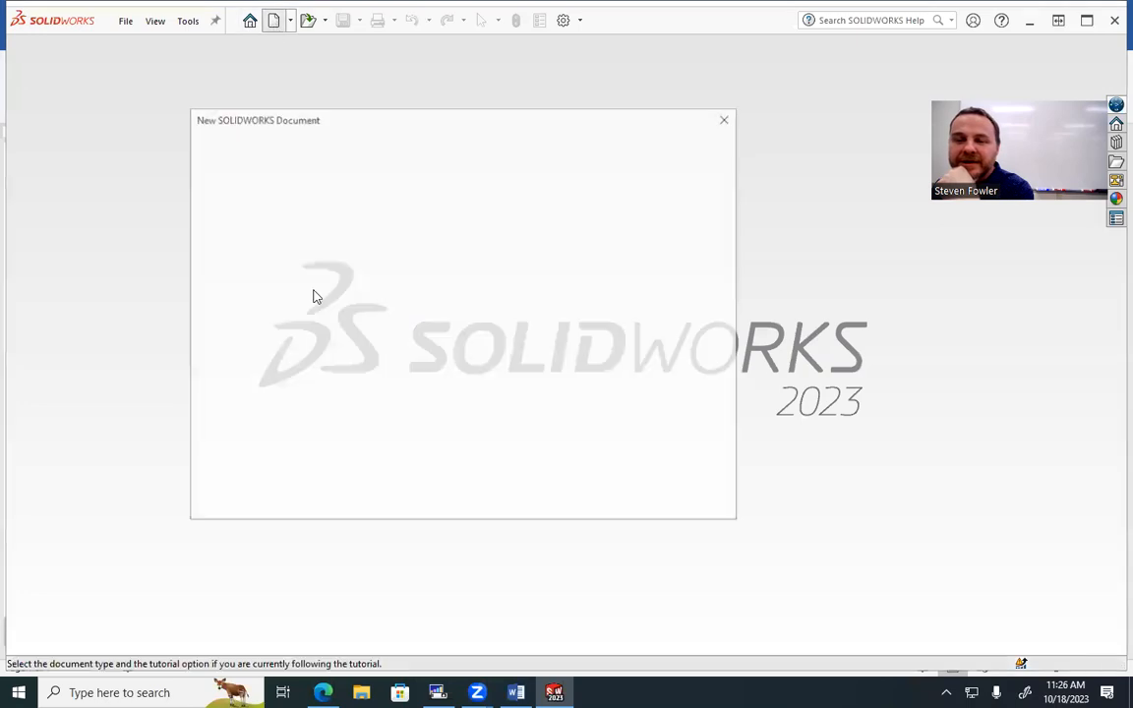
left_click(278, 240)
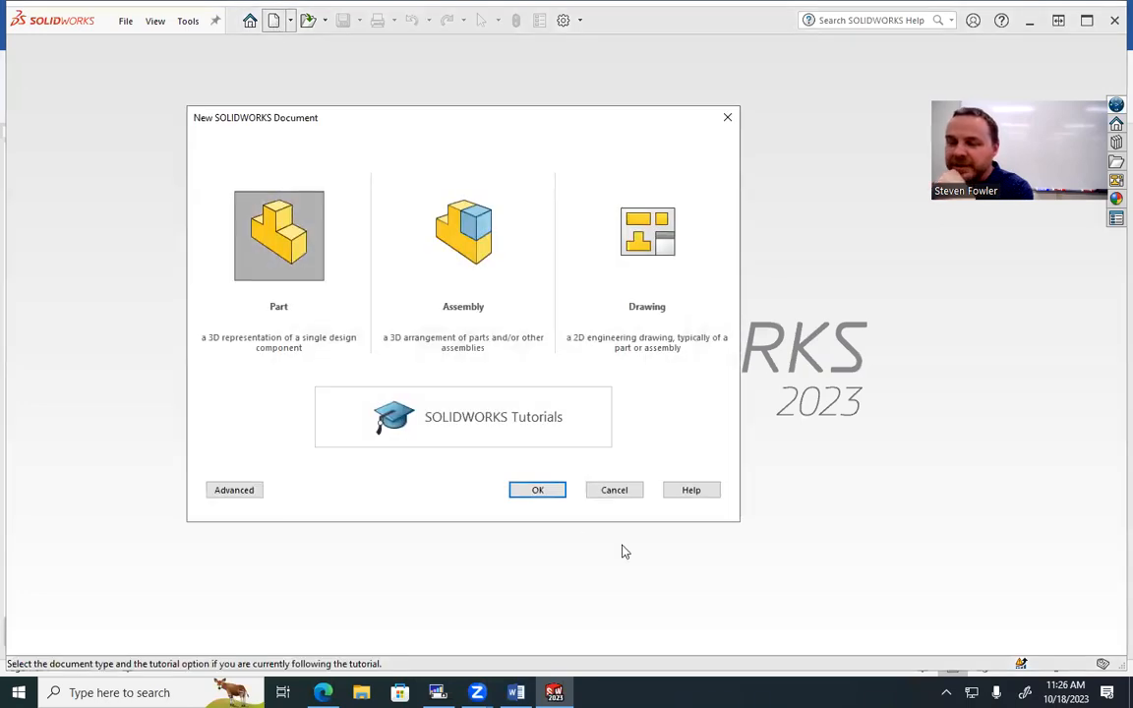
left_click(536, 491)
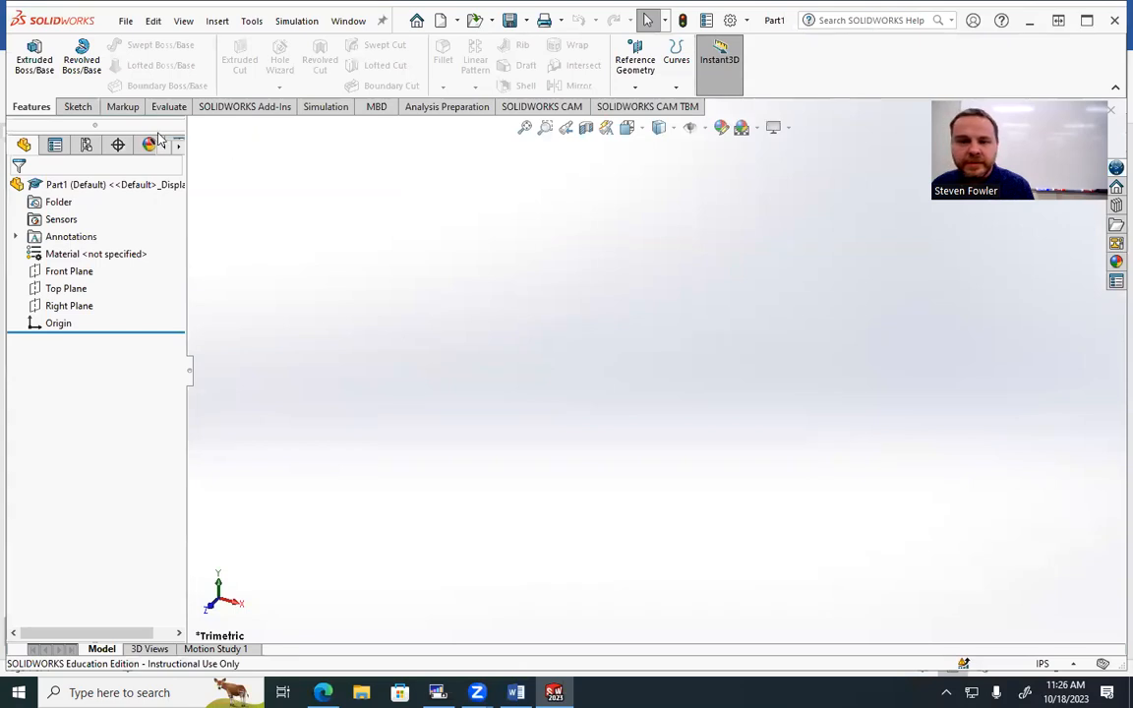
left_click(1087, 21)
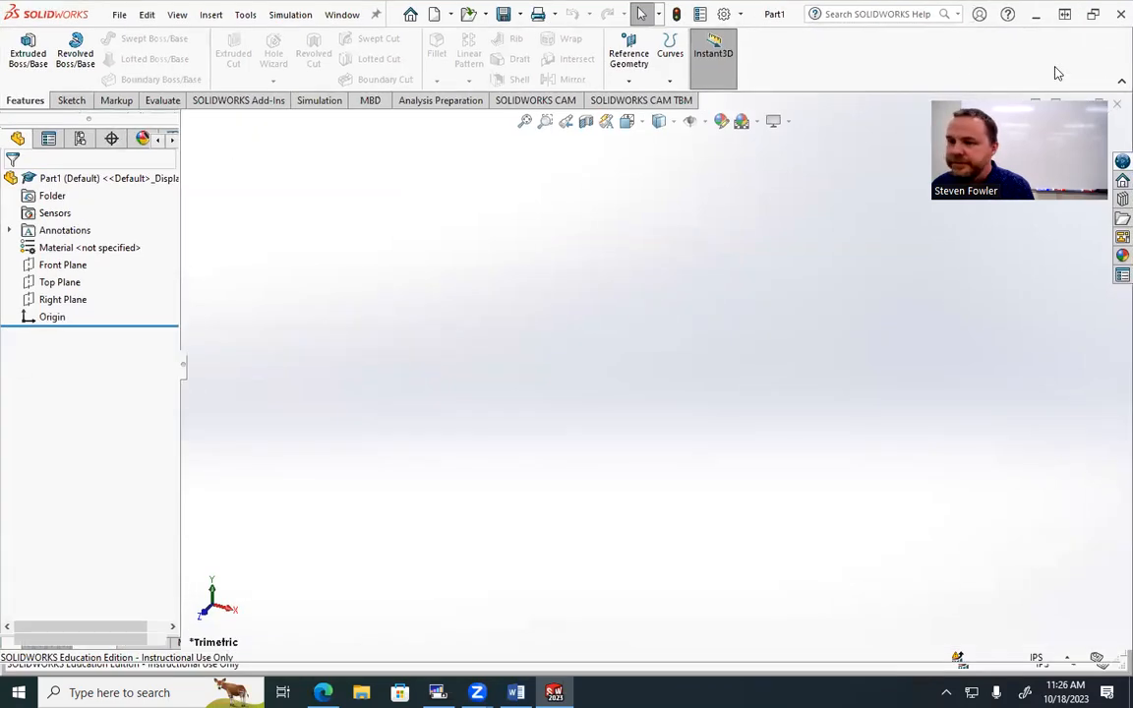
Start a new sketch on the Top Plane.
left_click(79, 102)
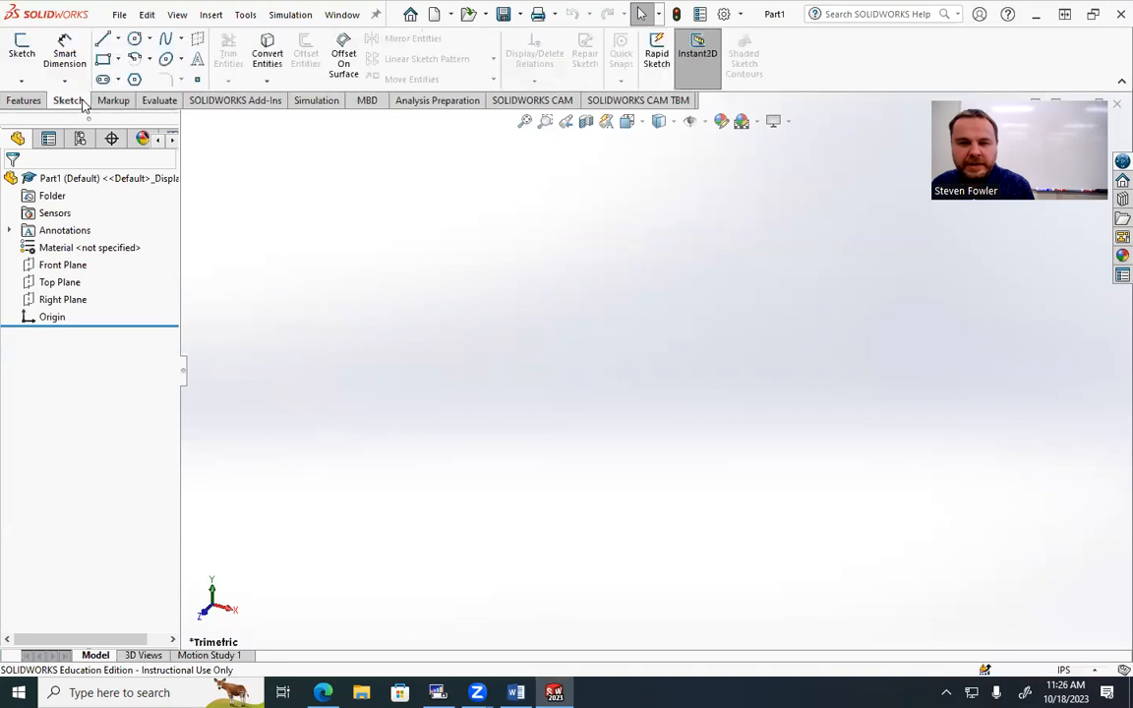
left_click(19, 51)
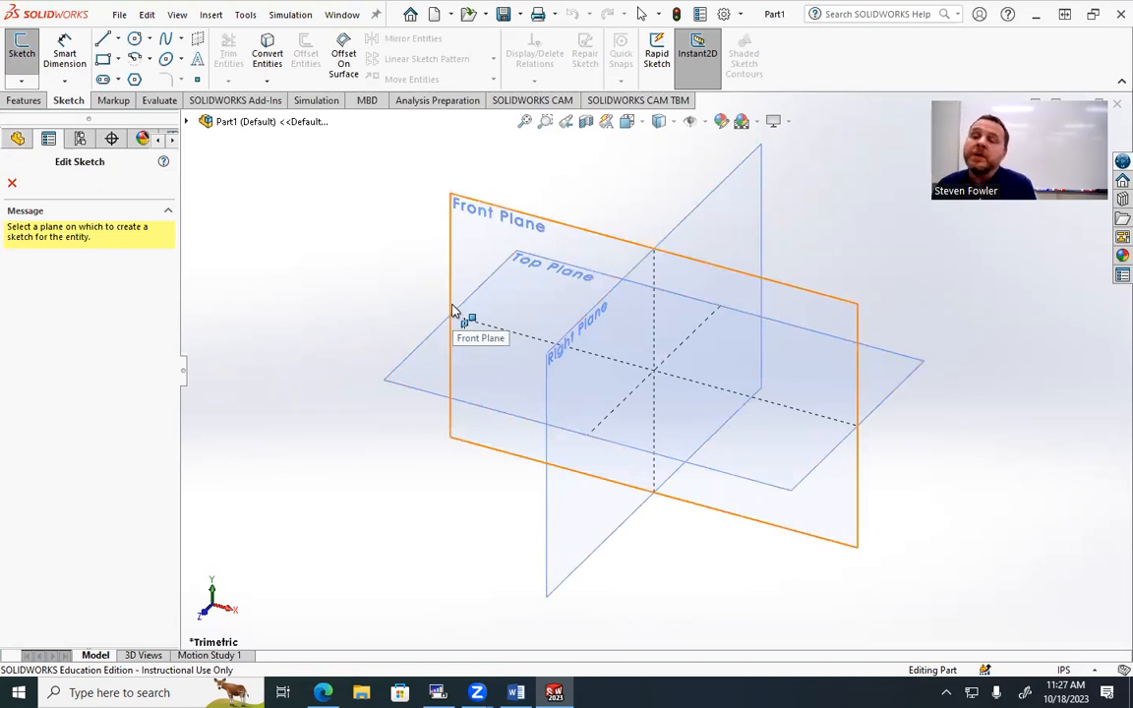
left_click(493, 413)
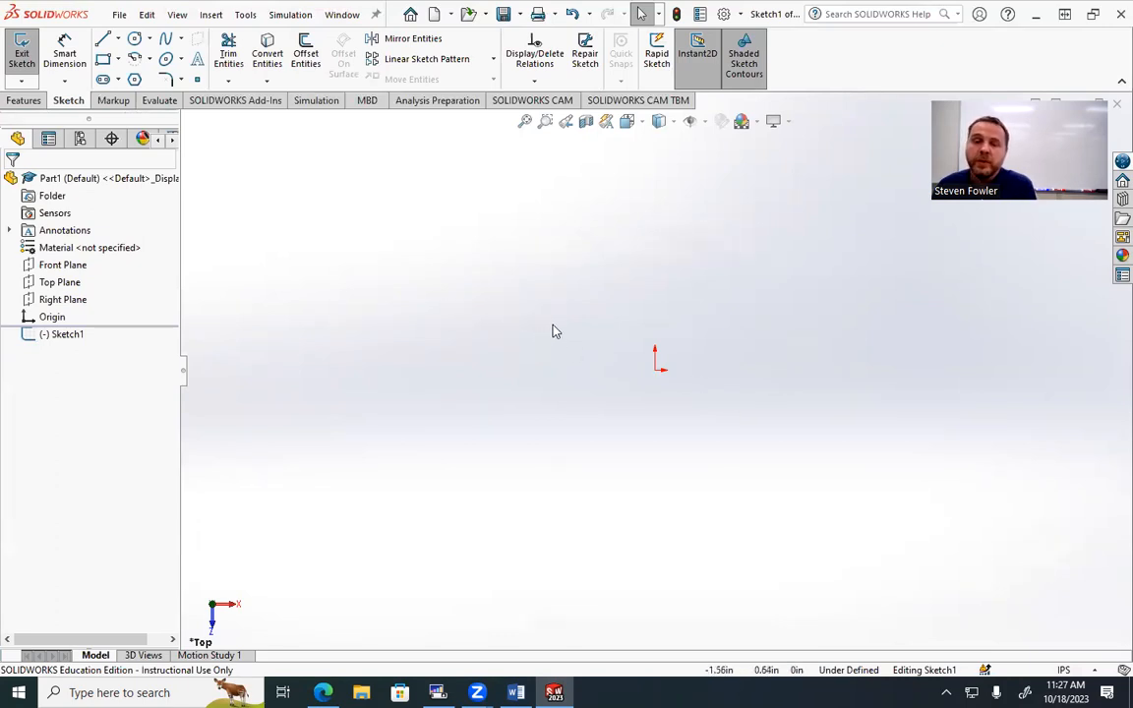
Sketch two separate slanted lines above the origin, one to its left and one about 2.13 in long to its right.
left_click(103, 42)
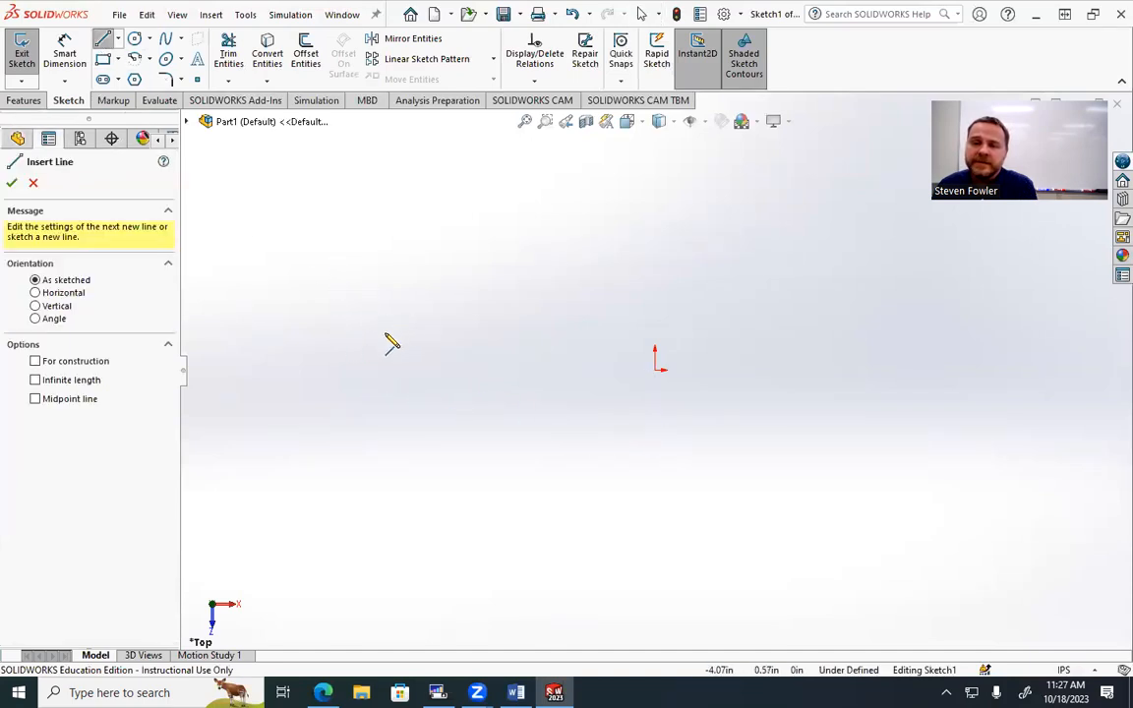
left_click(315, 317)
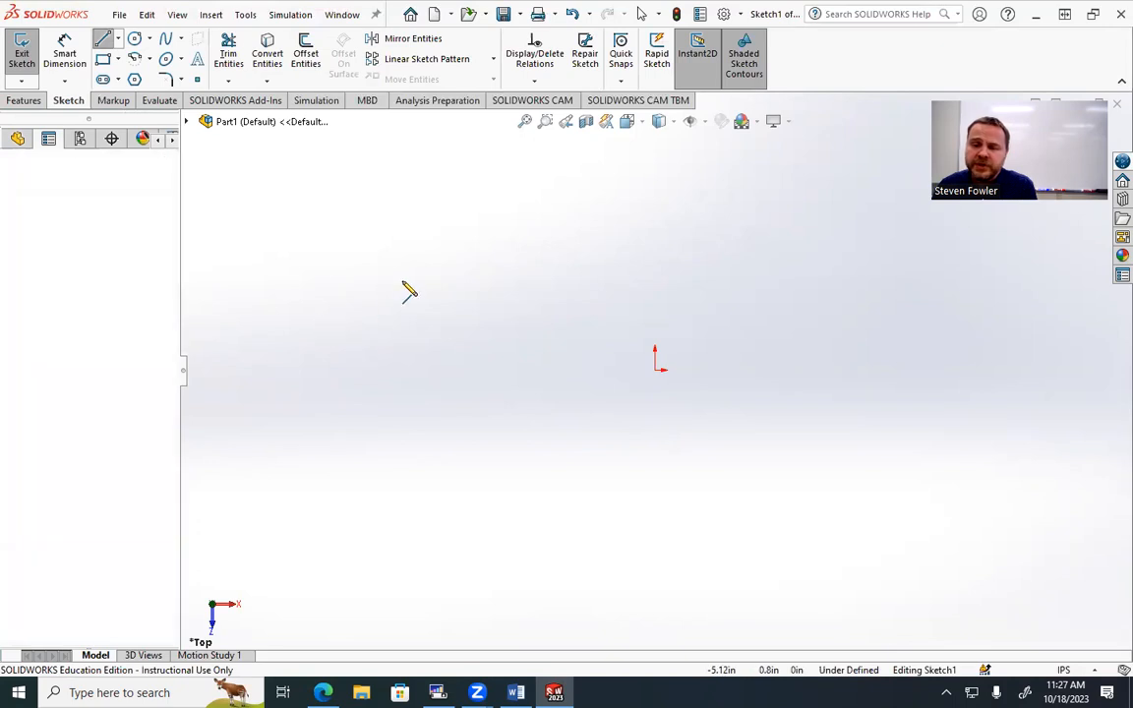
left_click(434, 225)
key("Escape")
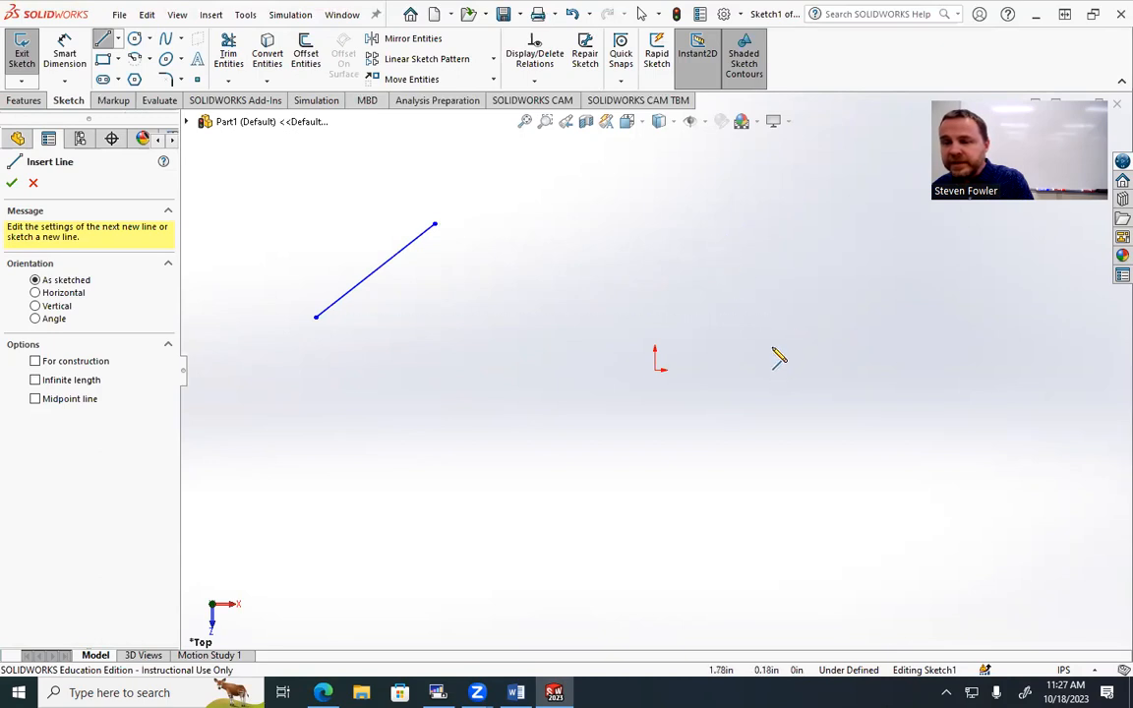
left_click(694, 184)
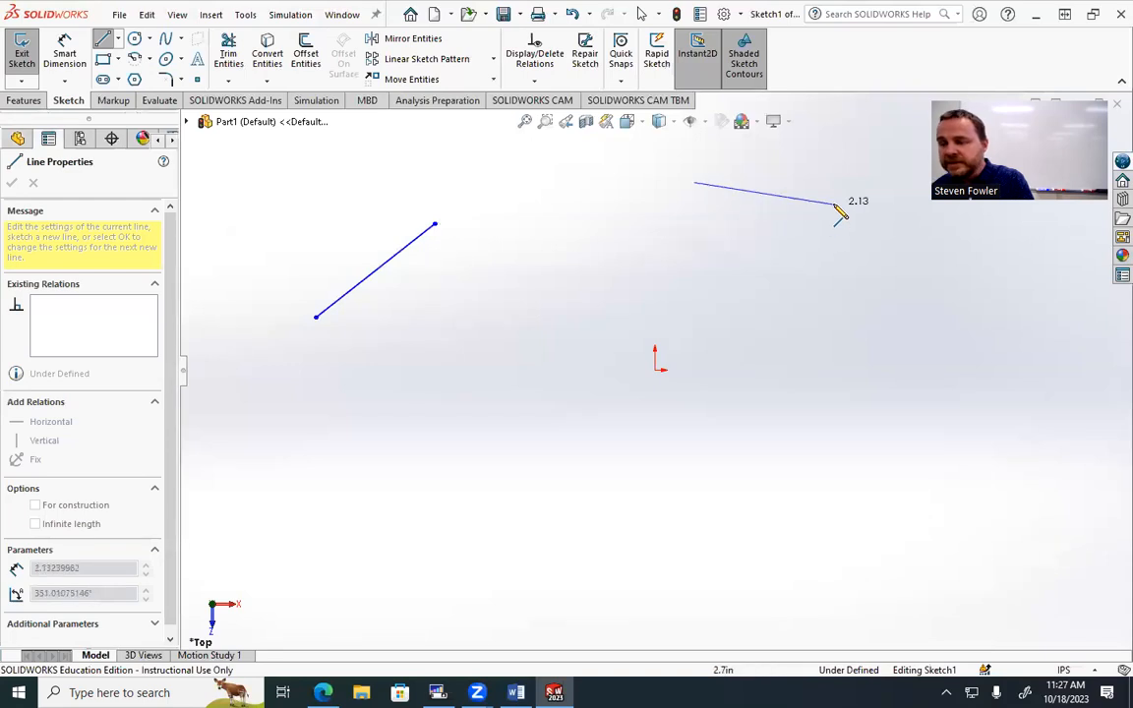
left_click(835, 201)
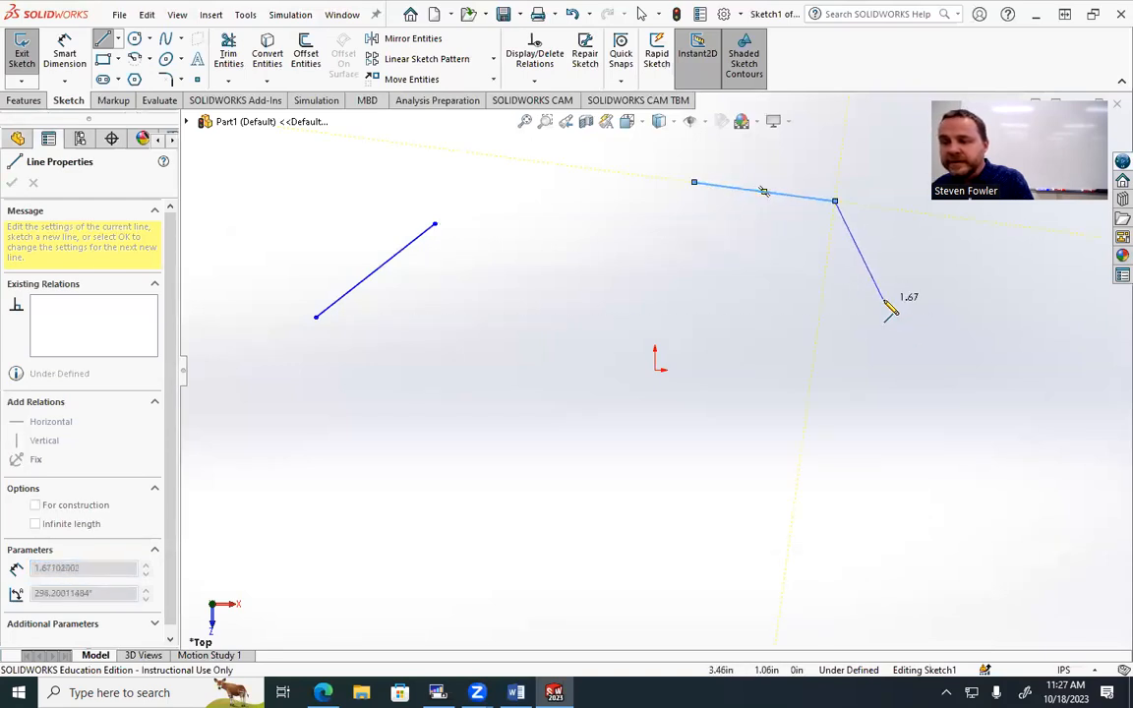
key("Escape")
Sketch two more separate slanted lines below the origin, one about 2.32 in long to its right and a longer one to its left.
left_click(102, 39)
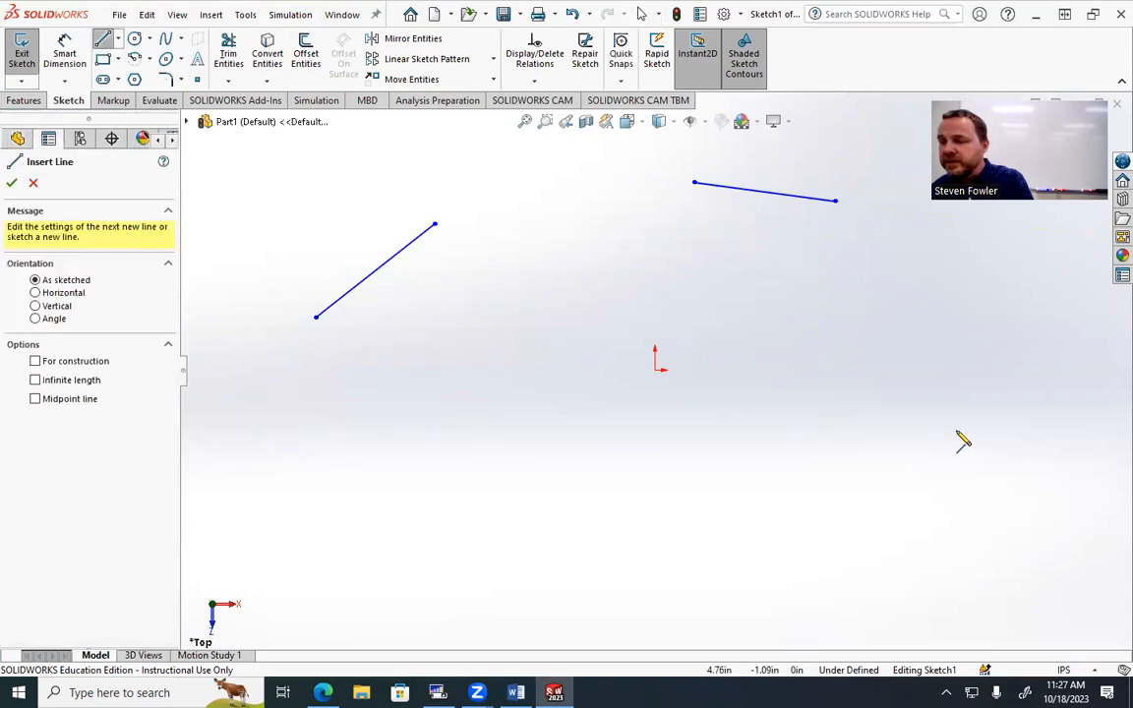
left_click(937, 384)
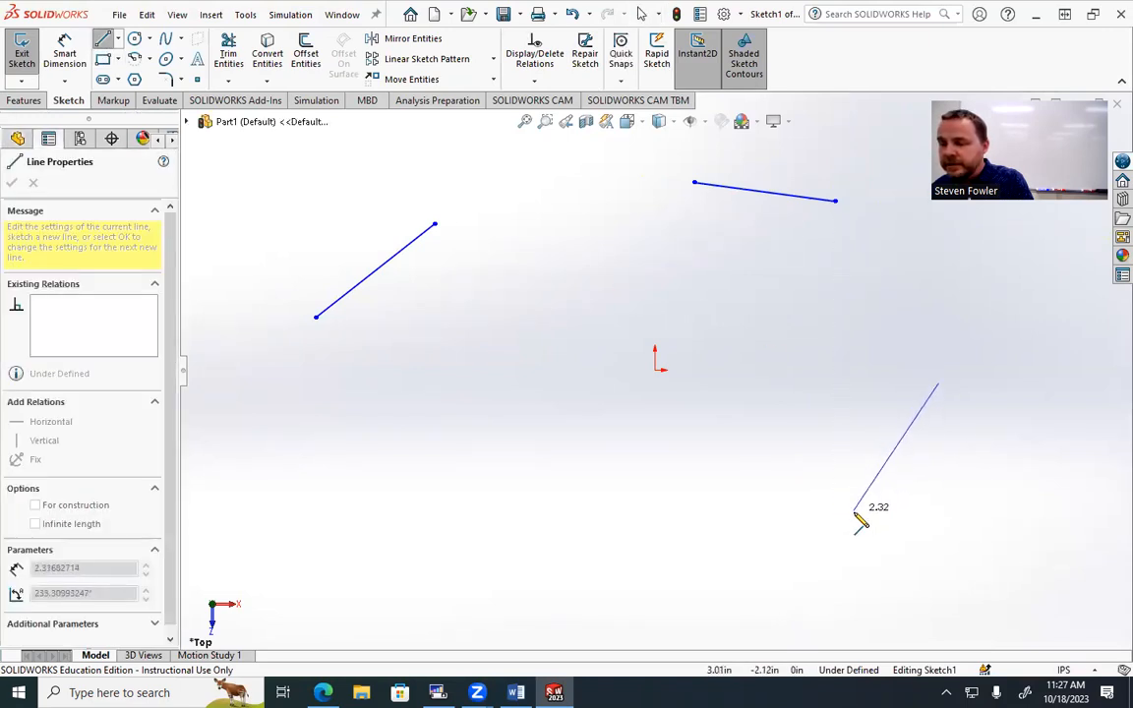
left_click(856, 513)
key("Escape")
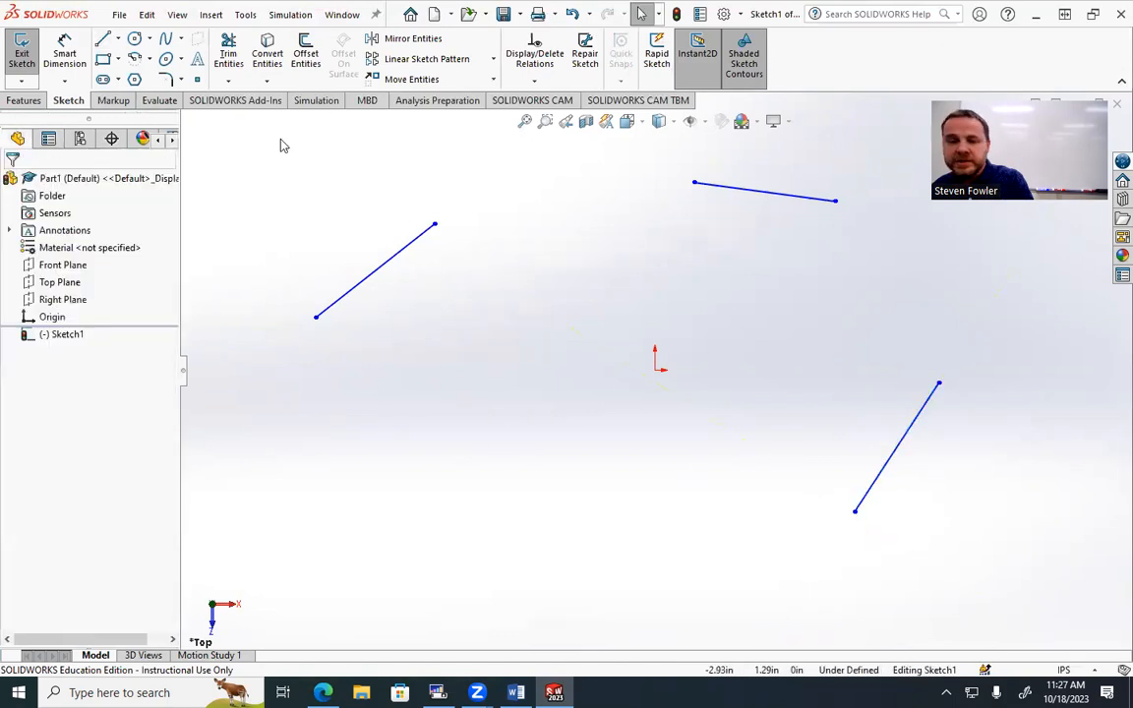
left_click(102, 38)
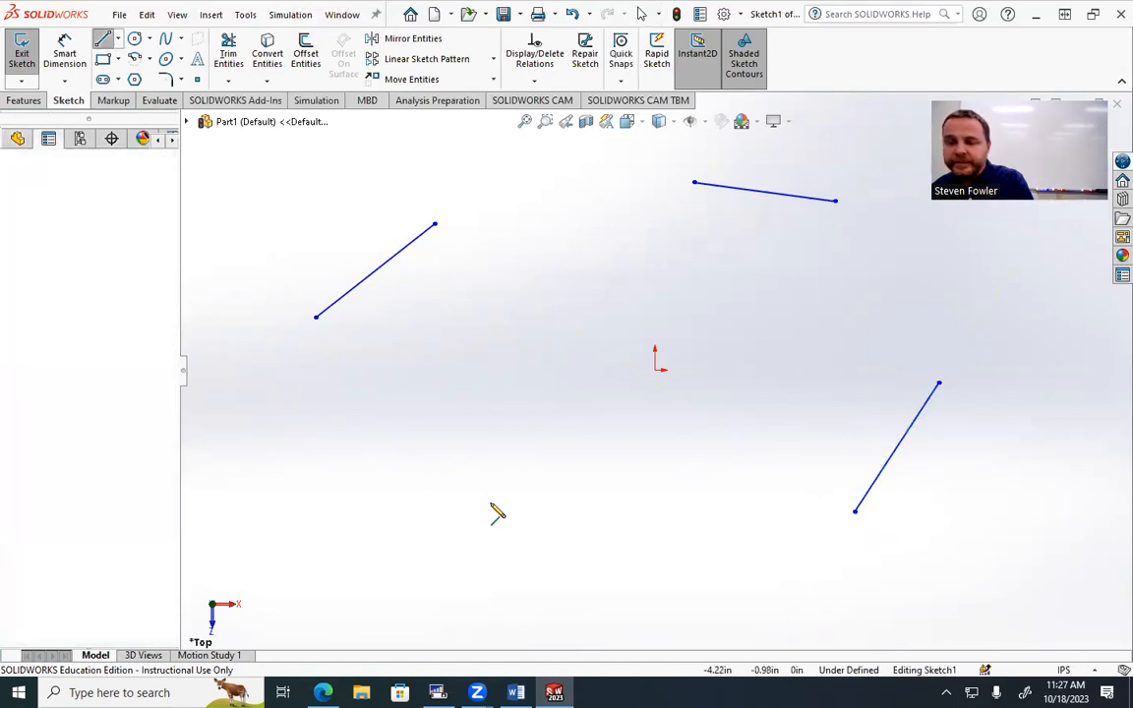
left_click(375, 436)
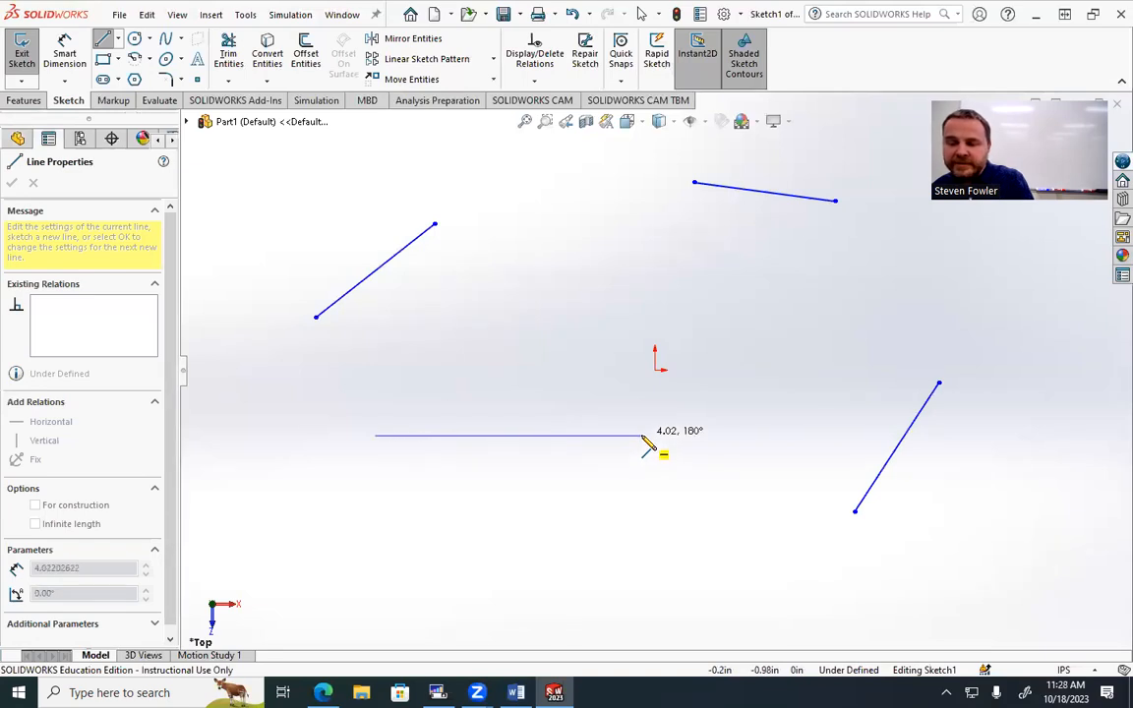
left_click(644, 499)
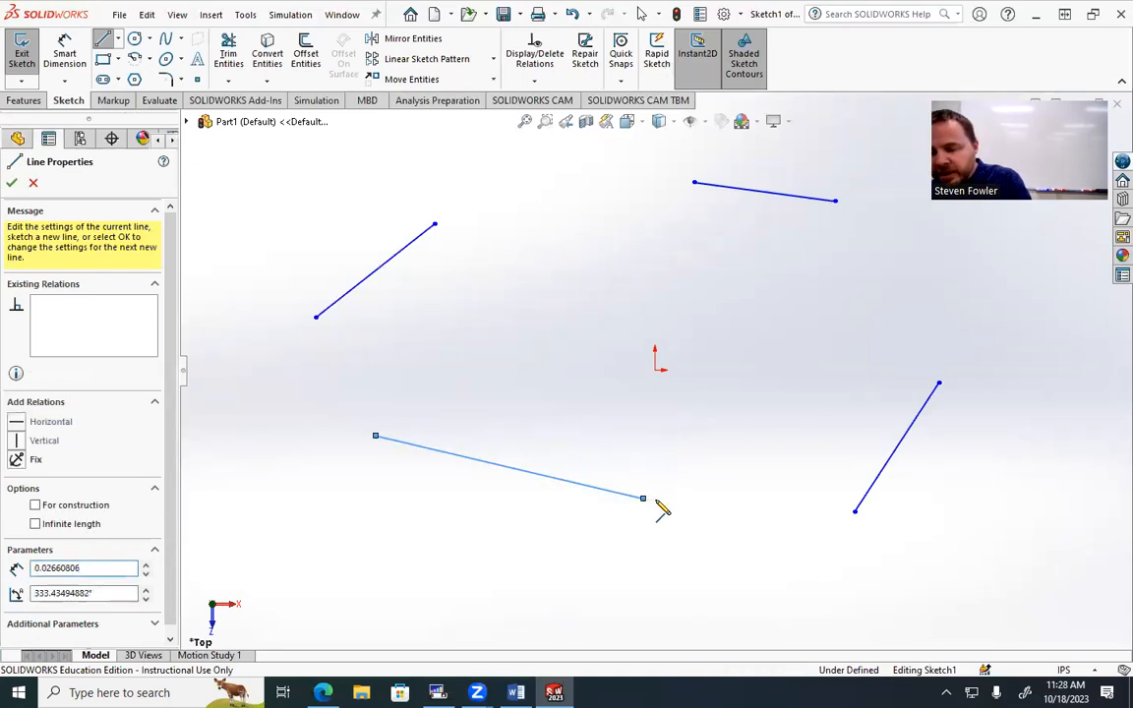
key("Escape")
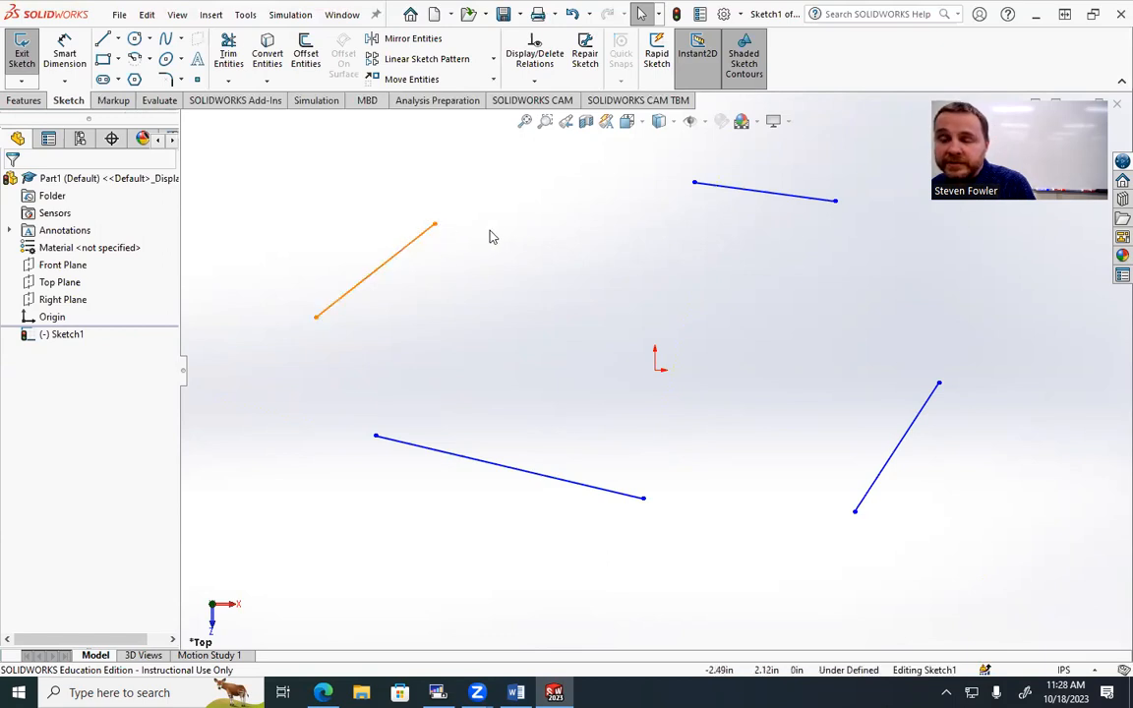
Merge the upper end of the upper-left line with the left end of the upper-right line.
left_click(435, 226)
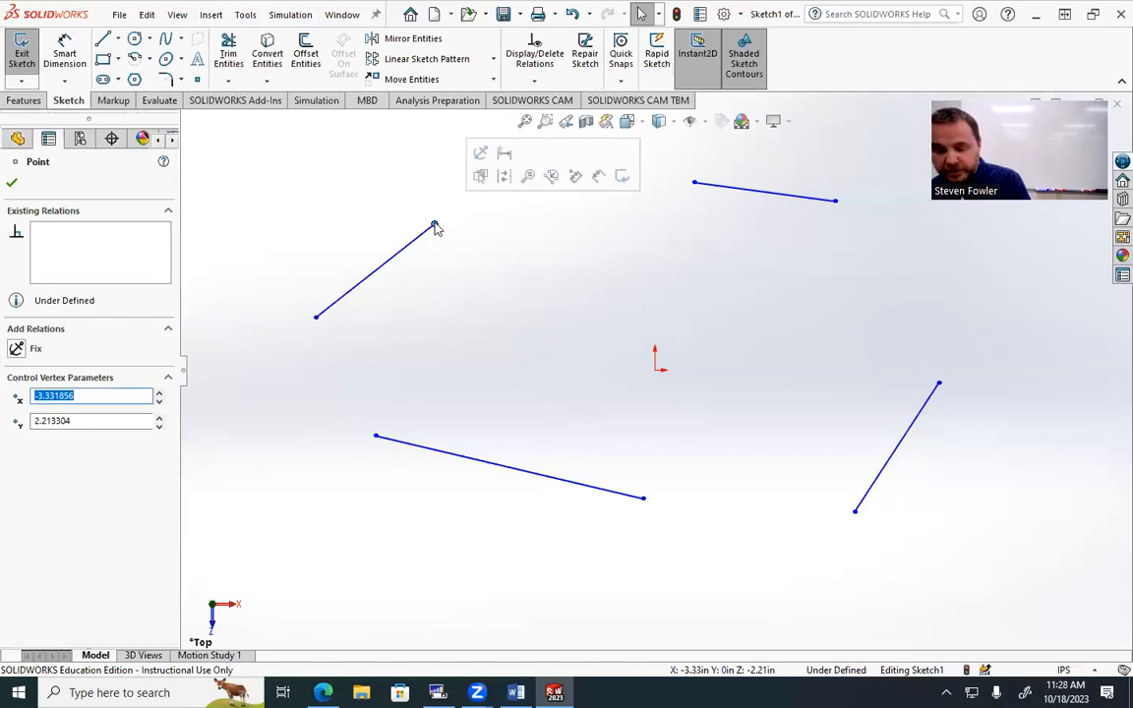
left_click(695, 184)
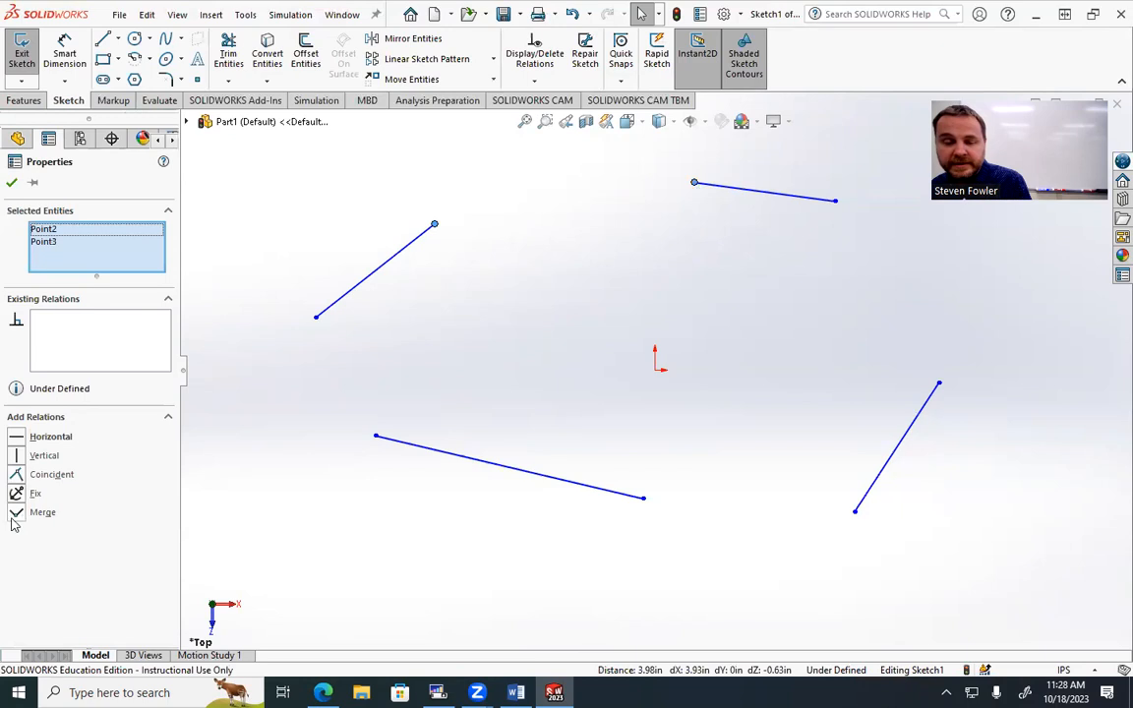
left_click(16, 513)
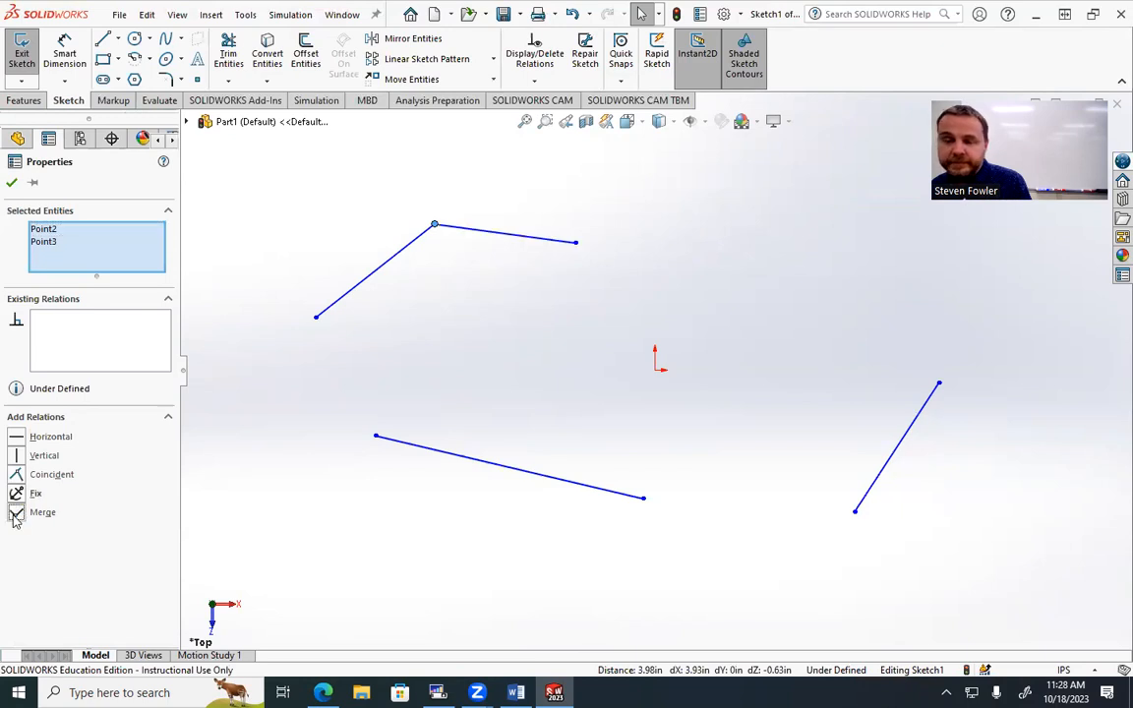
left_click(292, 424)
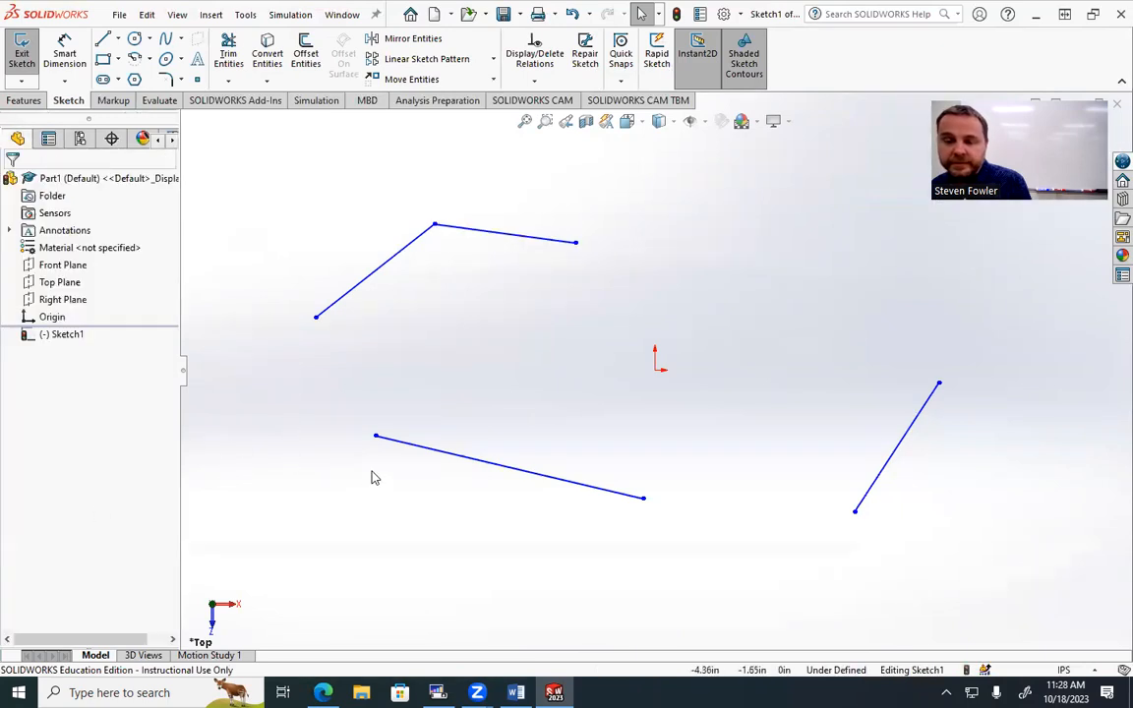
Merge the left end of the long lower line with the lower end of the upper-left line.
left_click(376, 438)
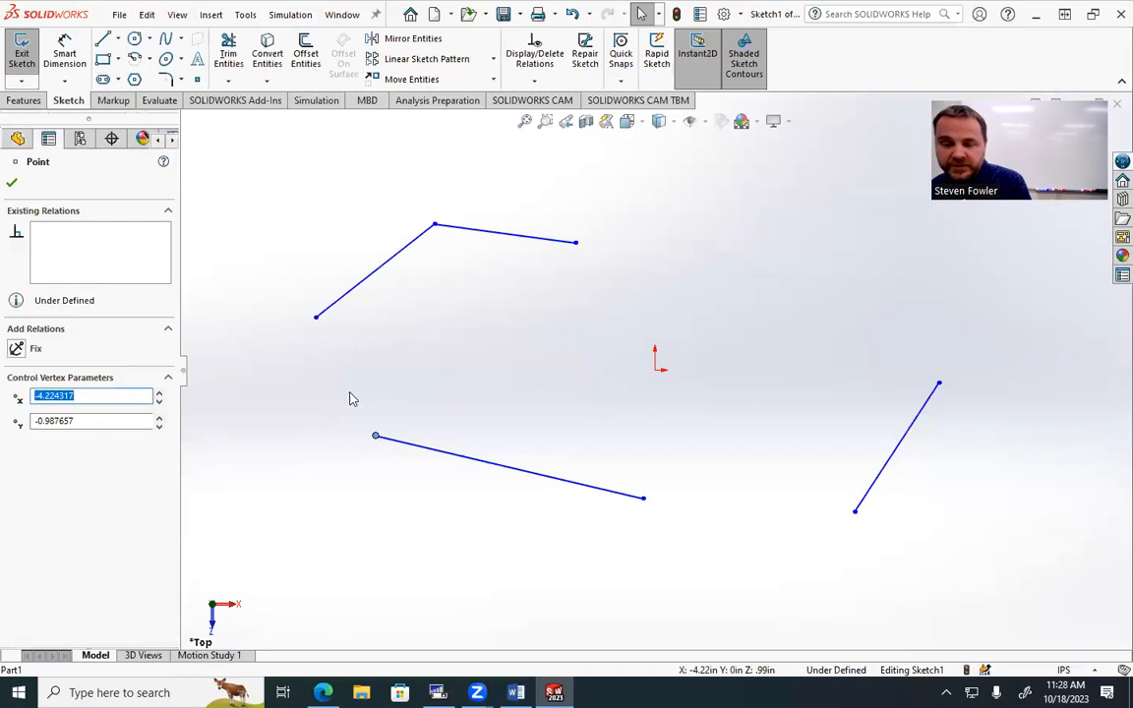
left_click(316, 318, "ctrl")
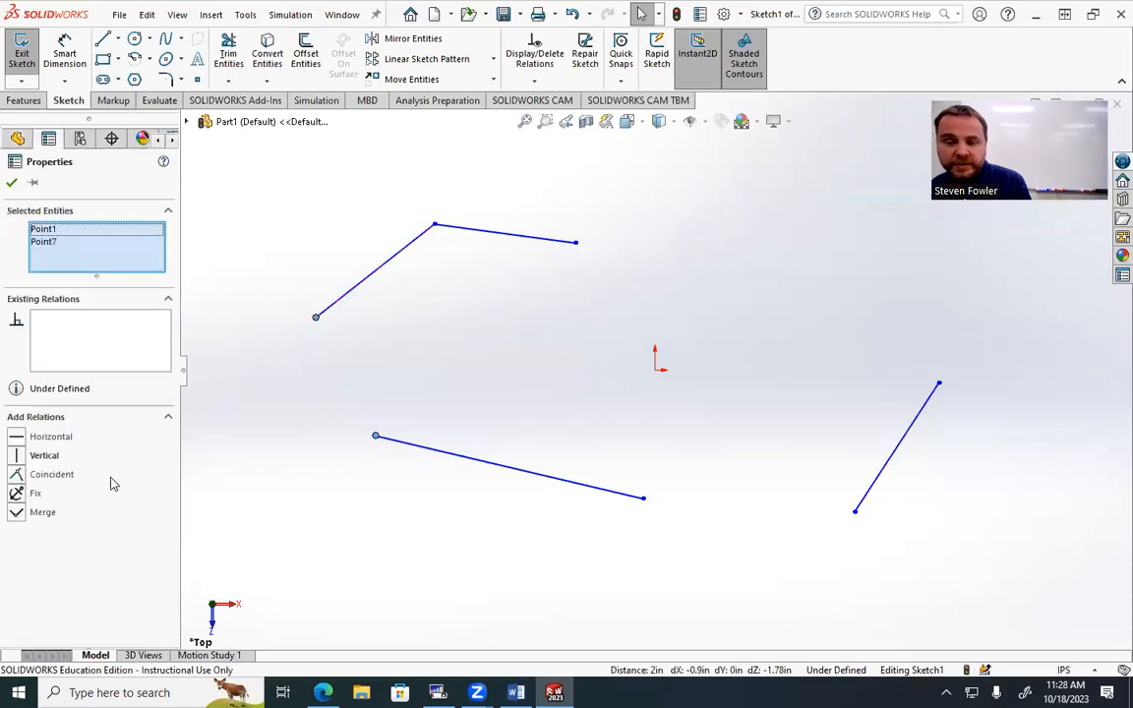
left_click(16, 513)
left_click(386, 536)
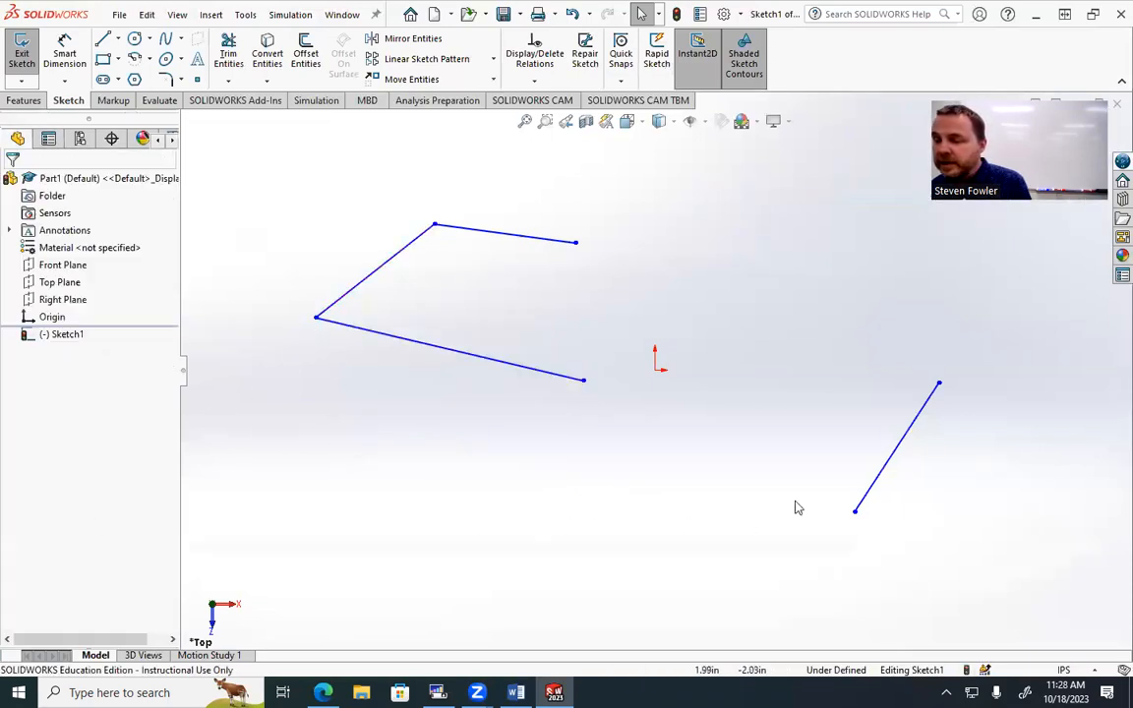
Merge the upper end of the separate right-hand line with the free right end of the top line.
left_click(939, 386)
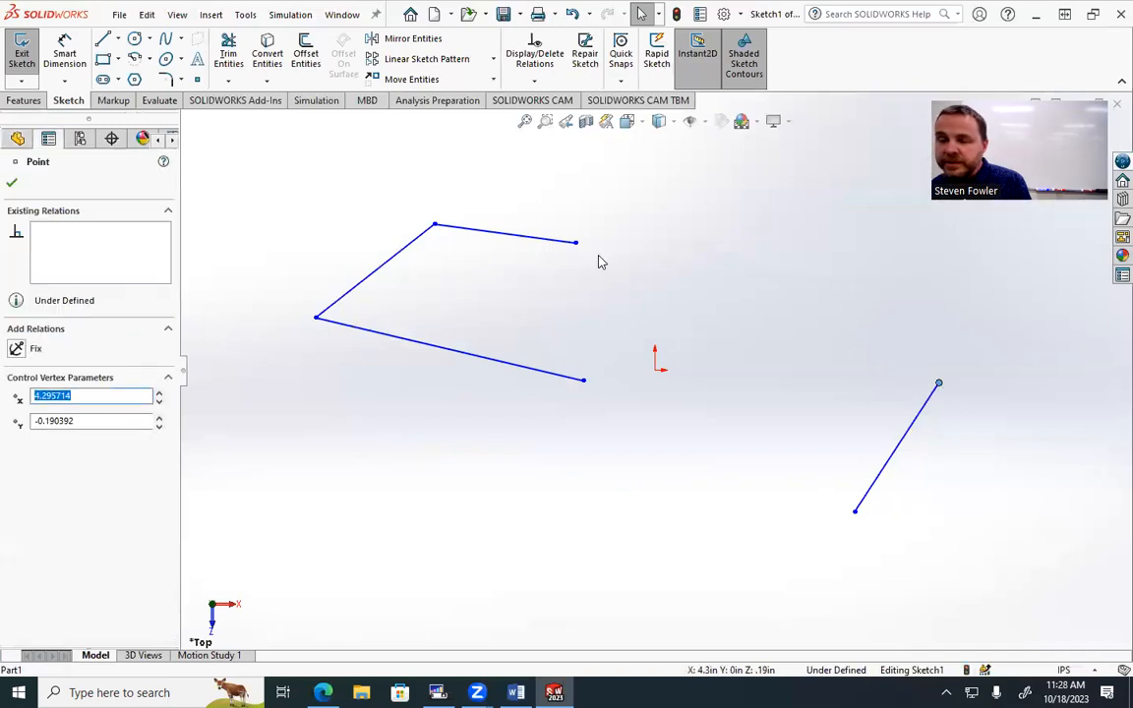
left_click(577, 243, "ctrl")
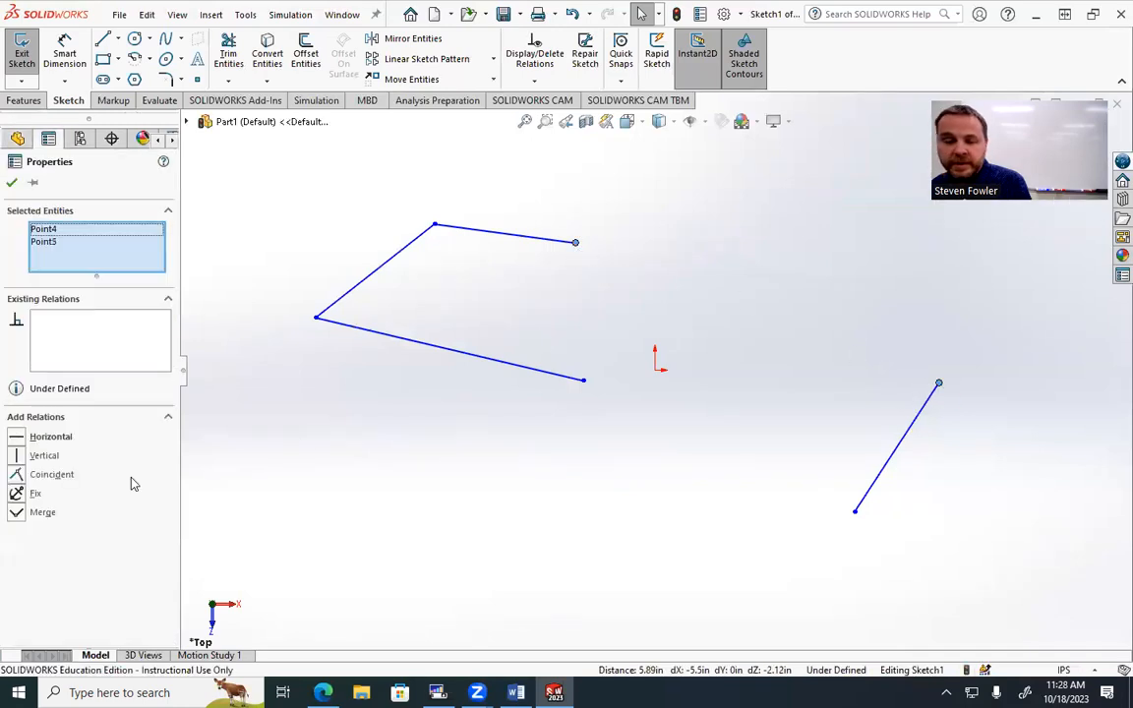
left_click(21, 516)
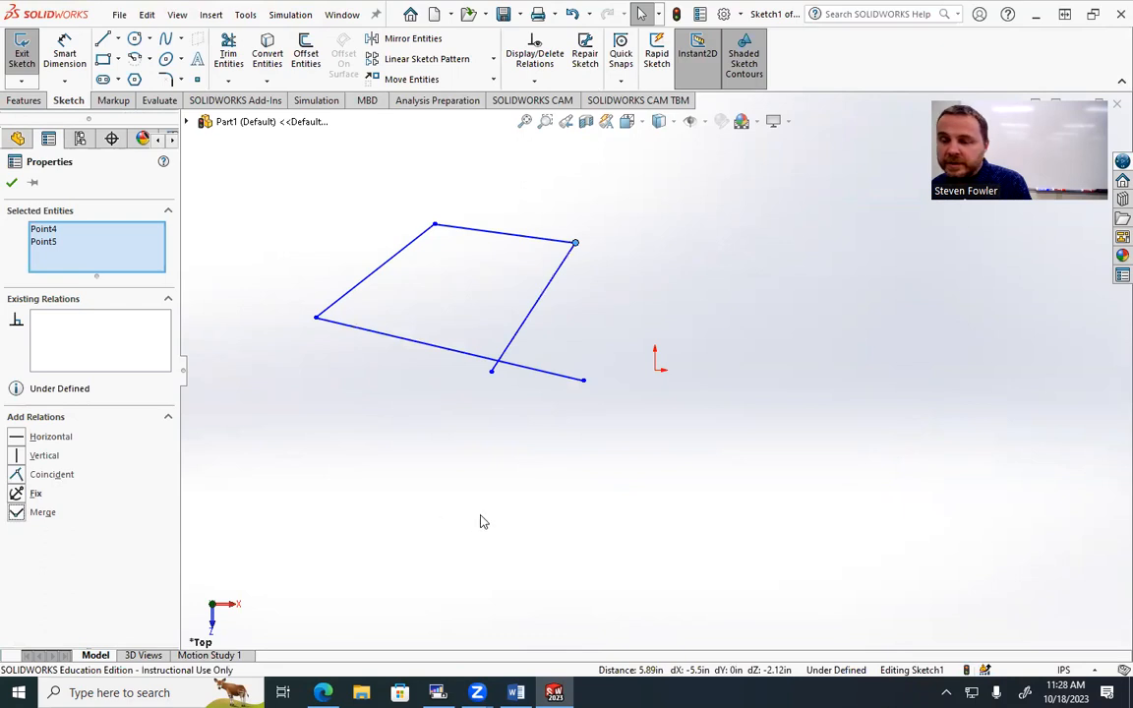
left_click(541, 396)
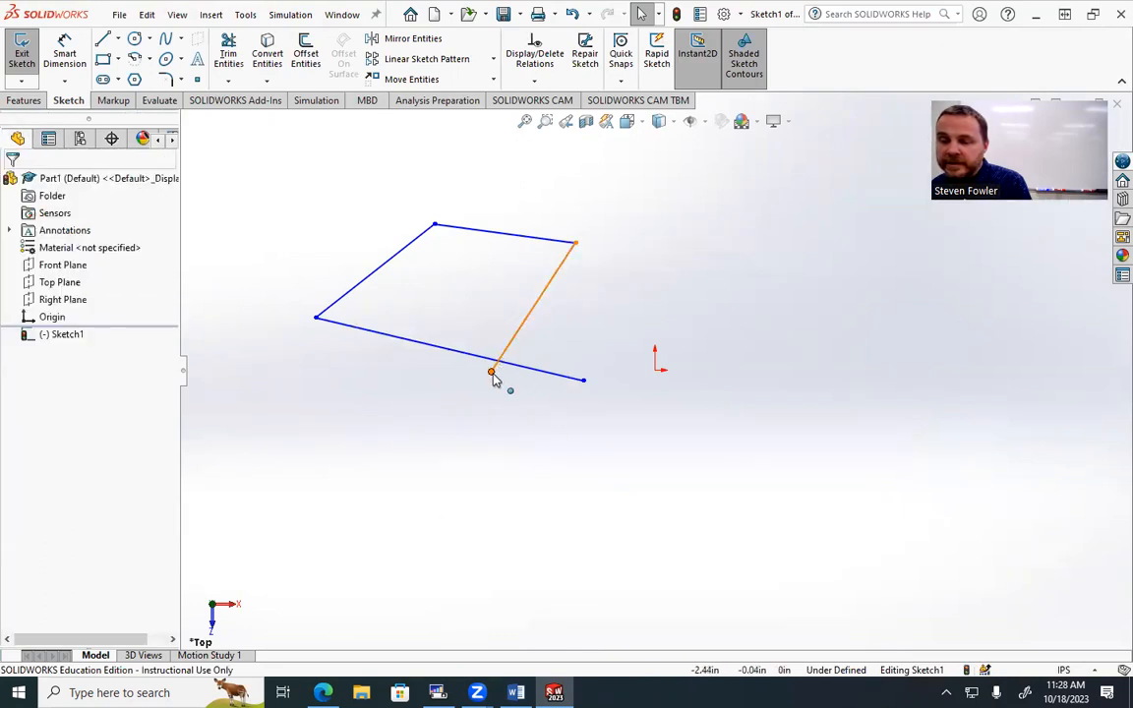
Merge the lower end of the right-hand line with the right end of the bottom line to close the four-sided contour.
left_click(582, 383)
left_click(582, 383, "ctrl")
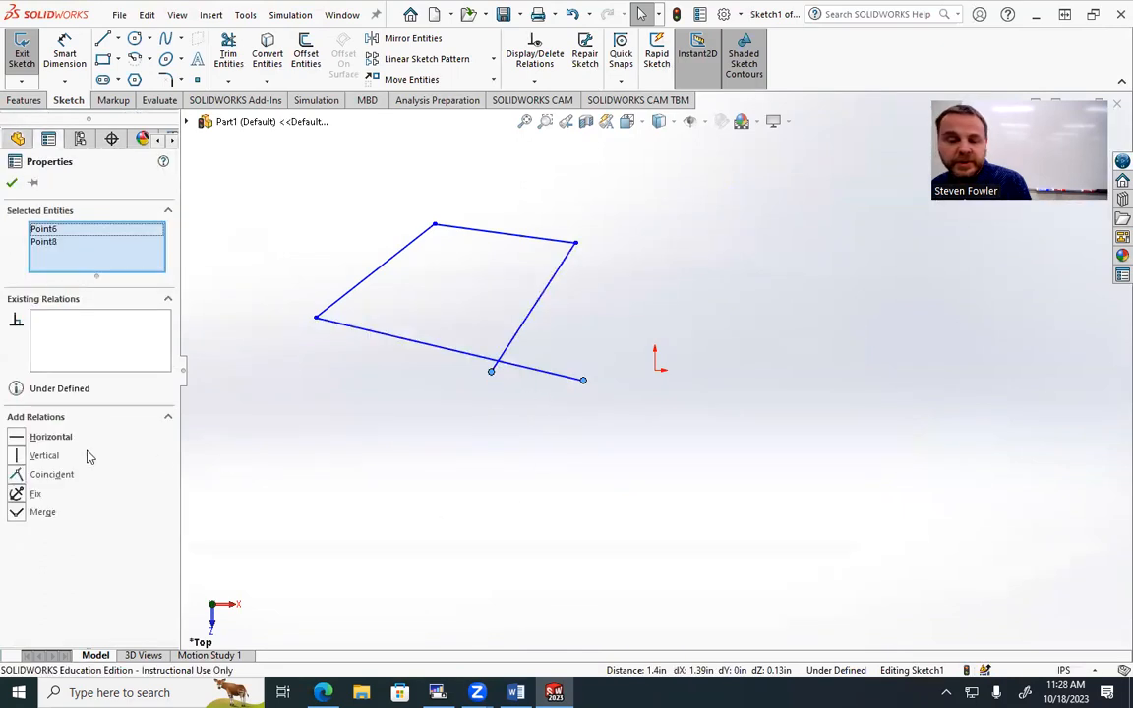
left_click(22, 513)
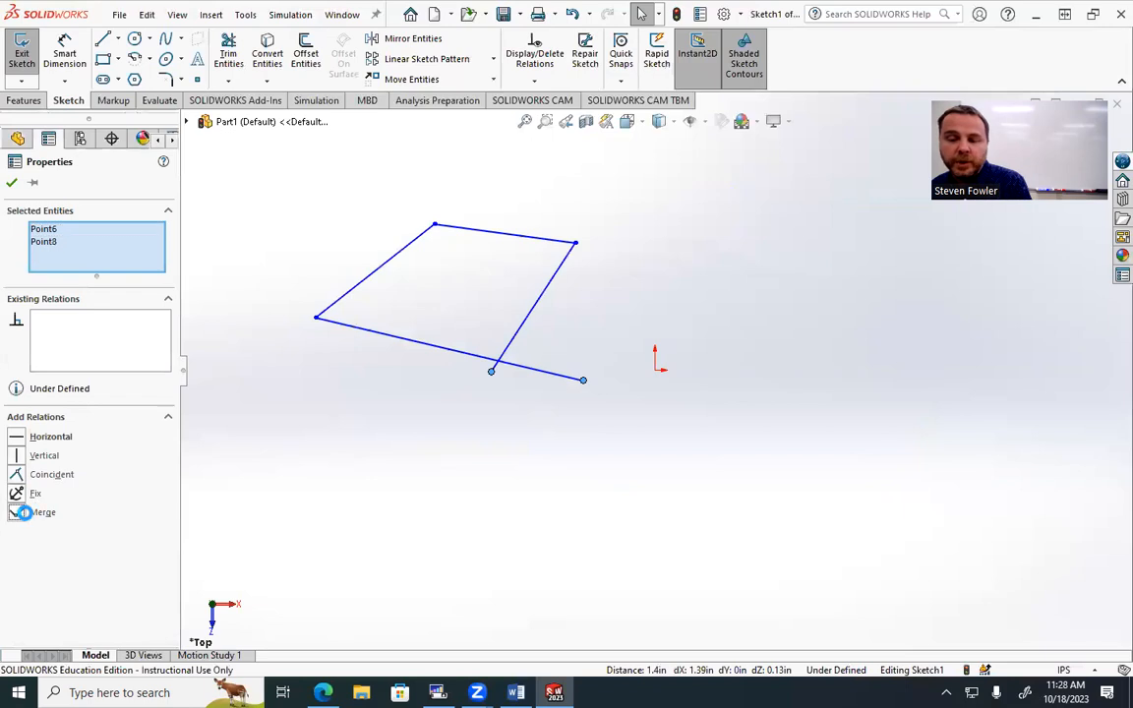
left_click(527, 523)
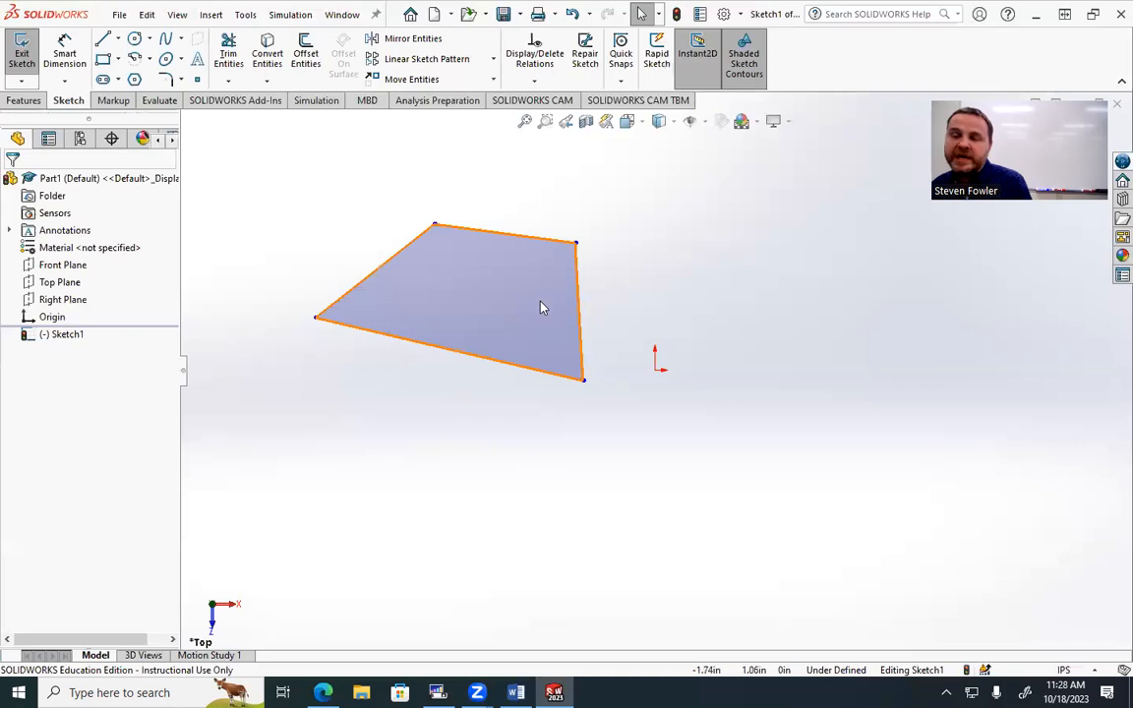
Turn the Shaded Sketch Contours display off and back on.
left_click(746, 63)
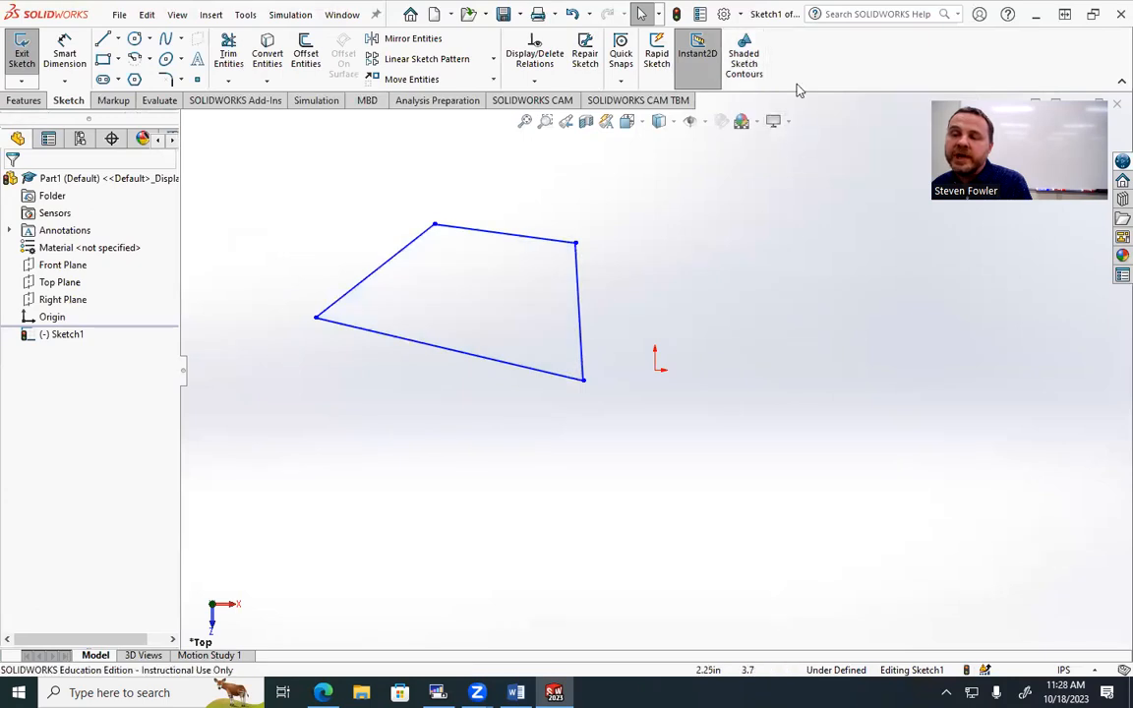
left_click(747, 65)
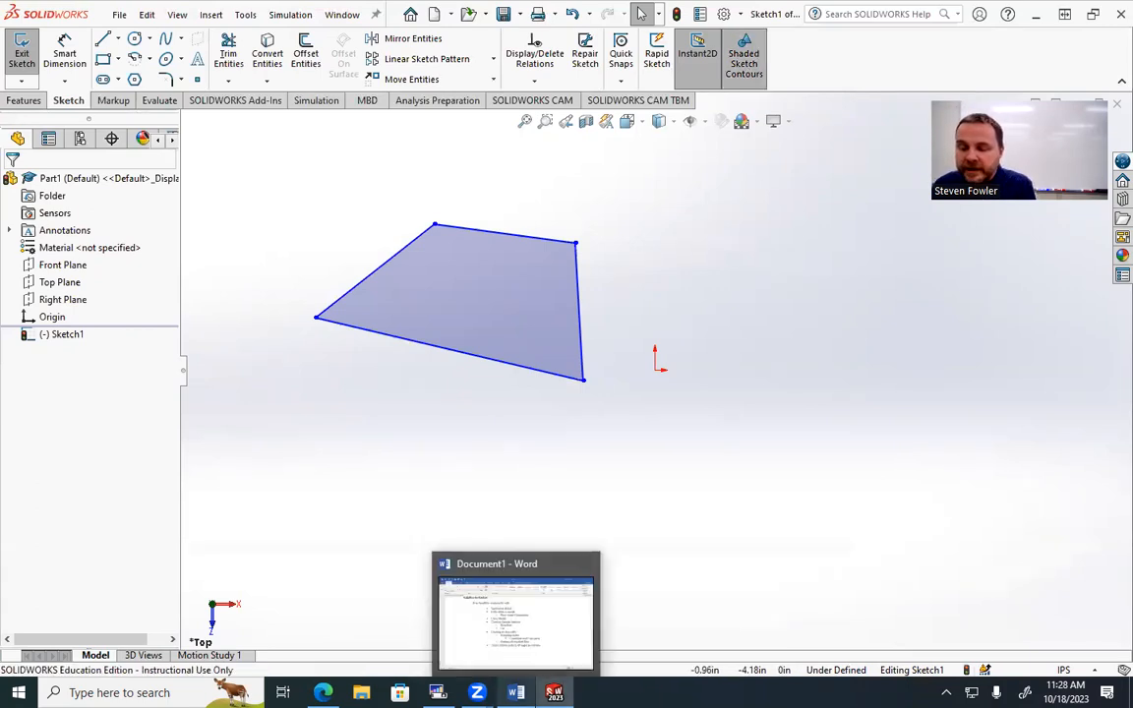
Switch to Word and add the sub-item "REALLY want closed contours" beneath the Cut item in the SolidWorks Review list.
left_click(516, 693)
left_click(496, 374)
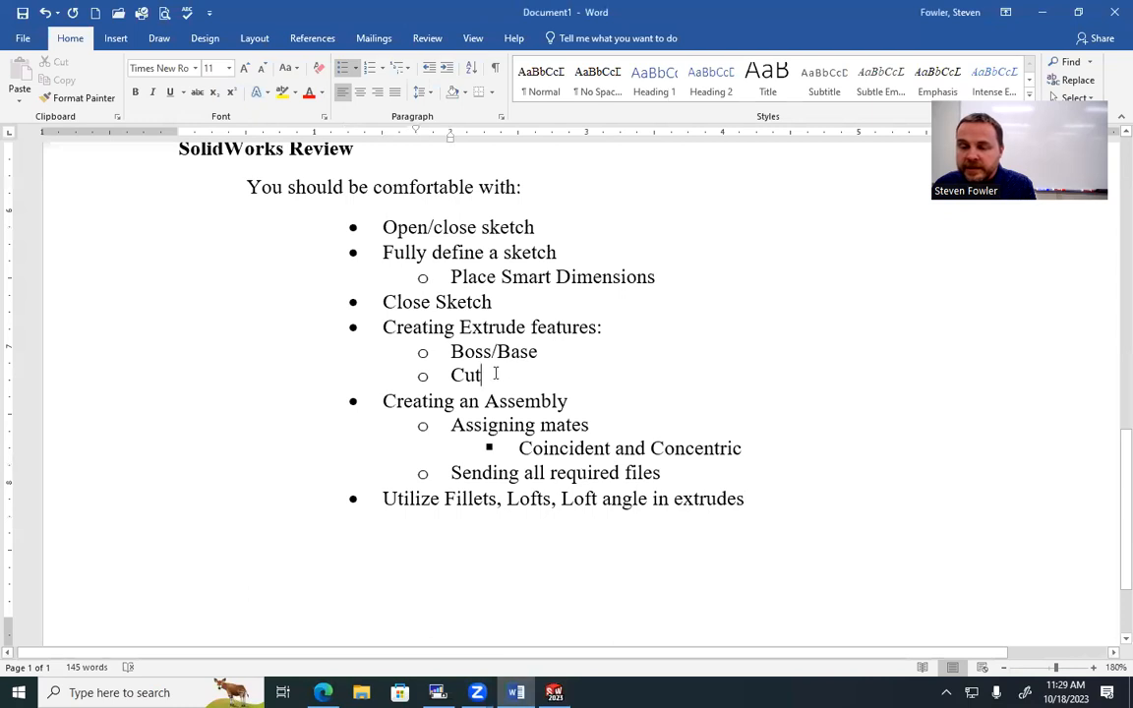
key("Return")
key("Tab")
type("REALLLY")
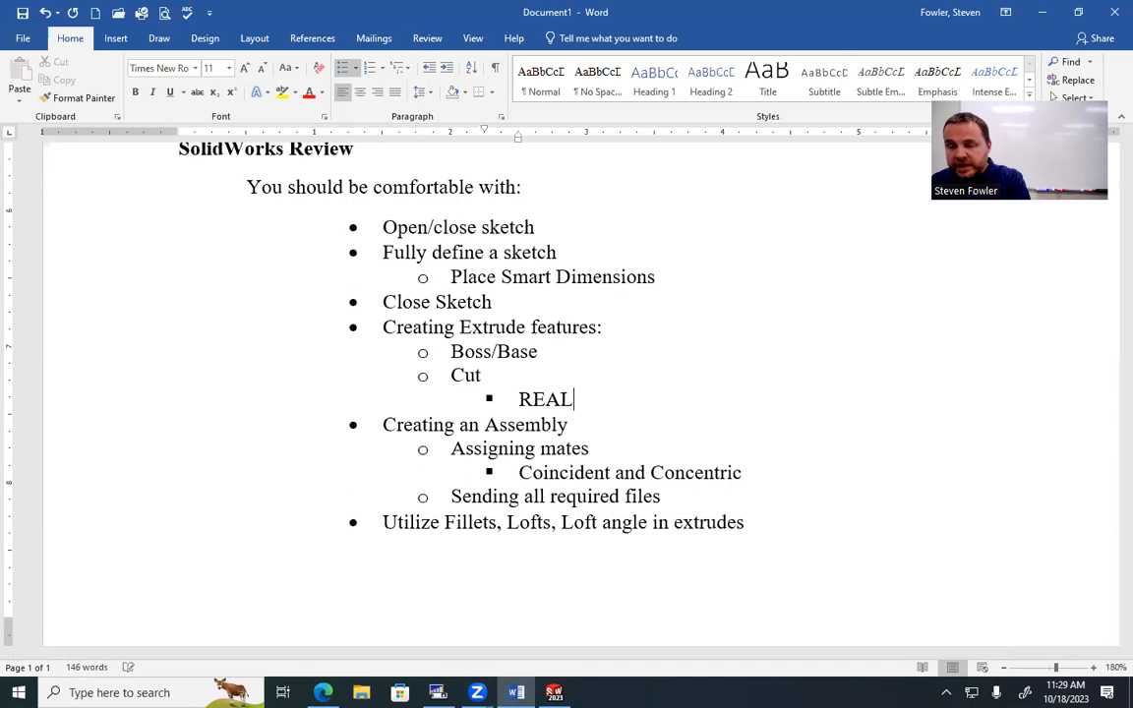
key("BackSpace")
key("BackSpace")
key("BackSpace")
type("Y WAN")
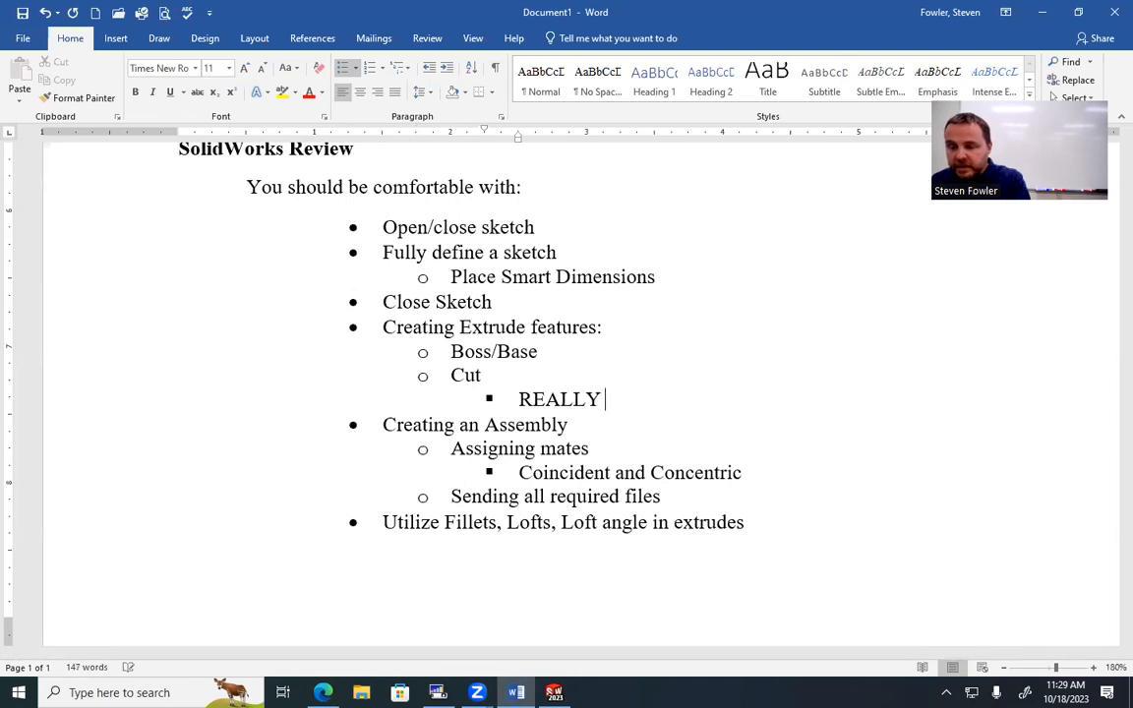
key("BackSpace")
key("BackSpace")
key("BackSpace")
type("wa")
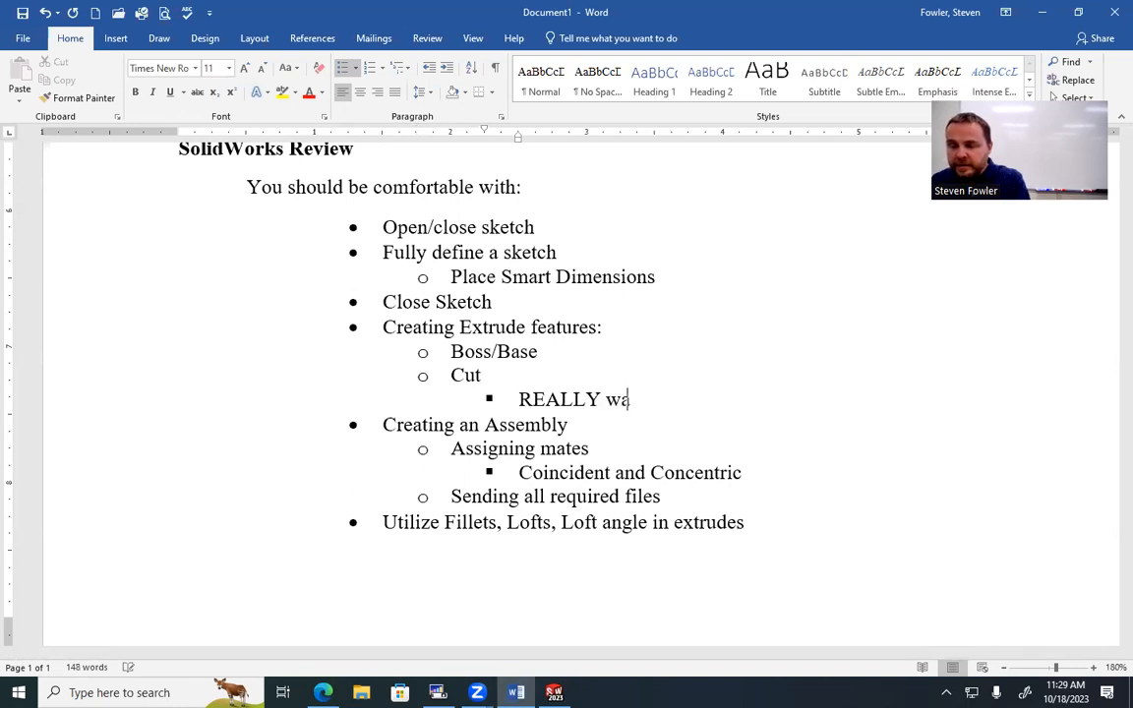
type("nt closed contuours")
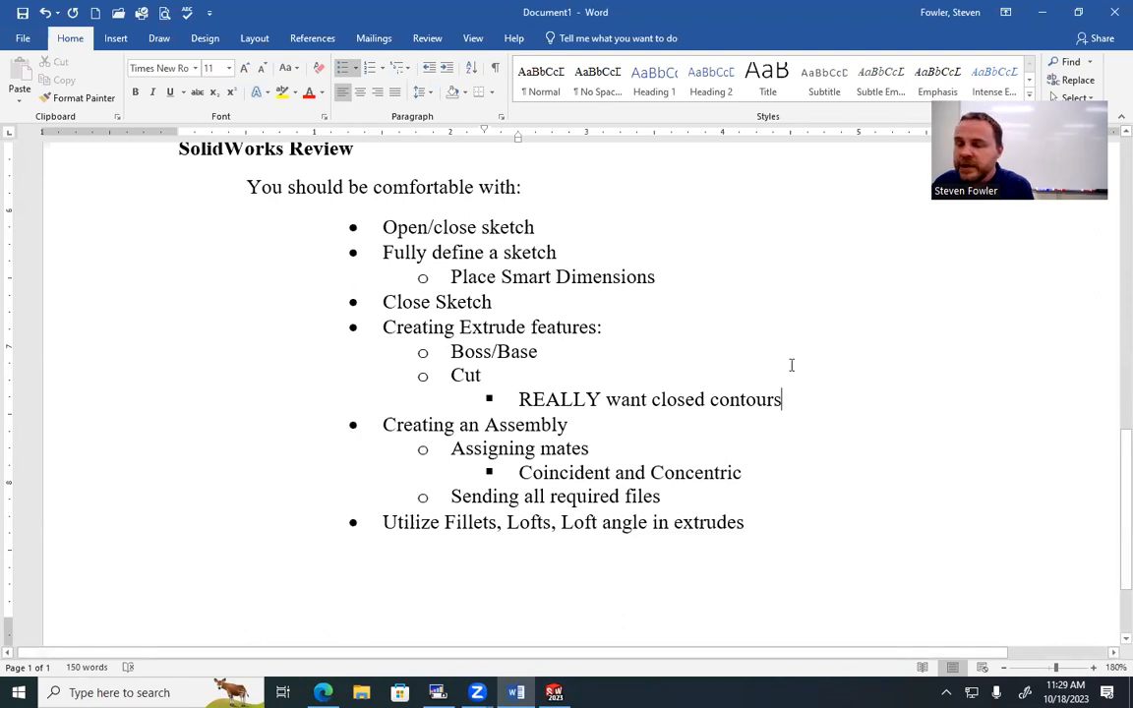
left_click(554, 692)
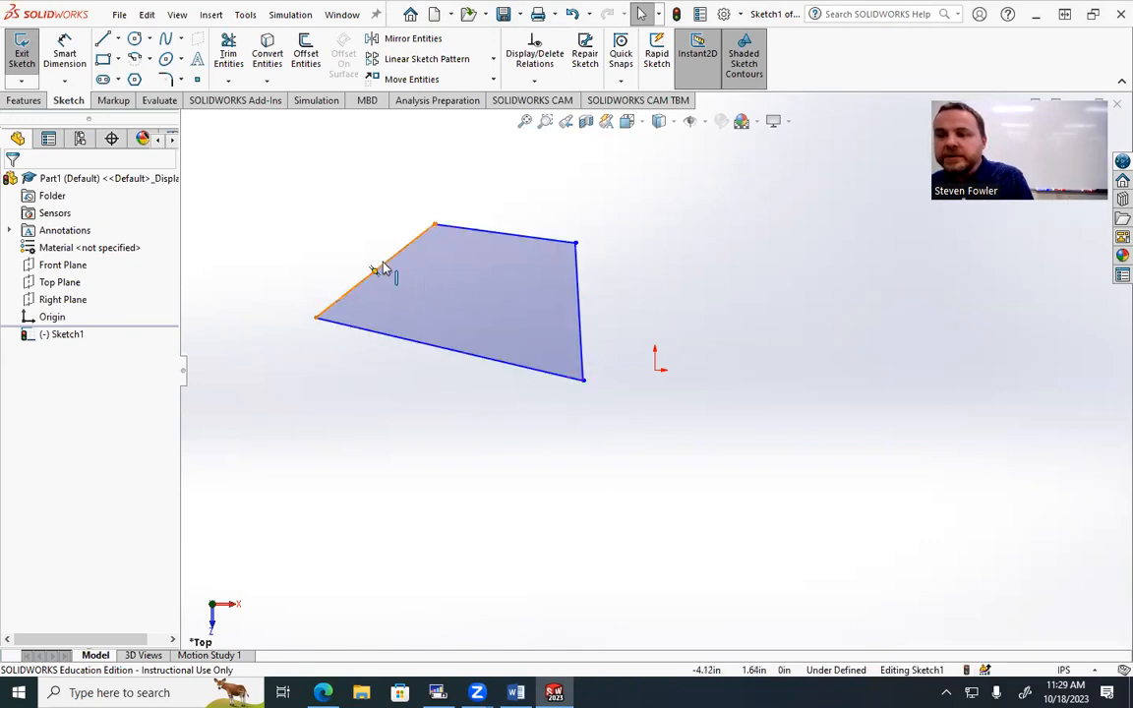
left_click(516, 692)
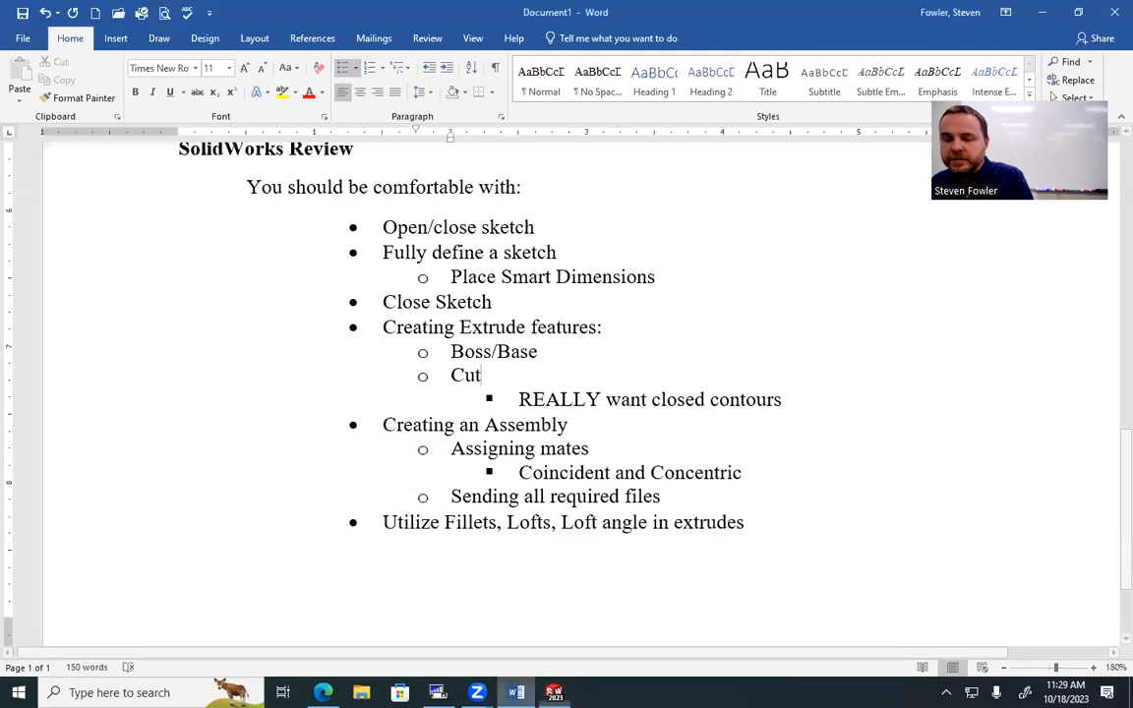
Add the indented, unbulleted line "Two ways to define a sketch" below the SolidWorks Review list.
left_click(767, 523)
key("Return")
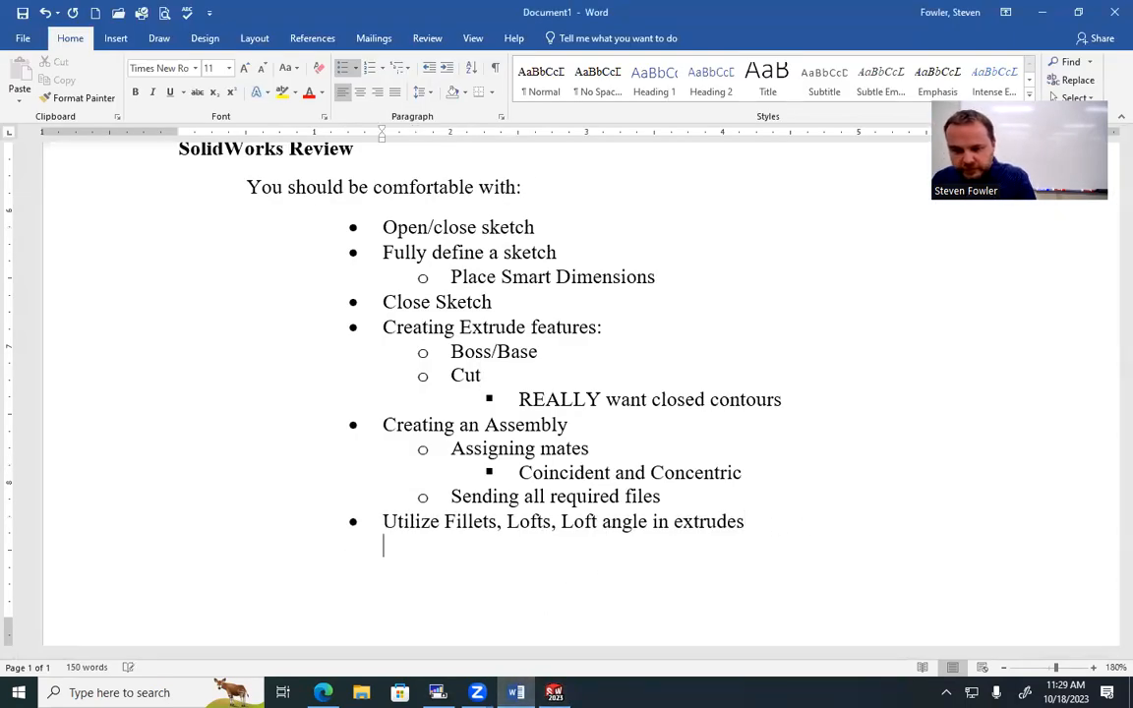
key("BackSpace")
key("BackSpace")
key("Tab")
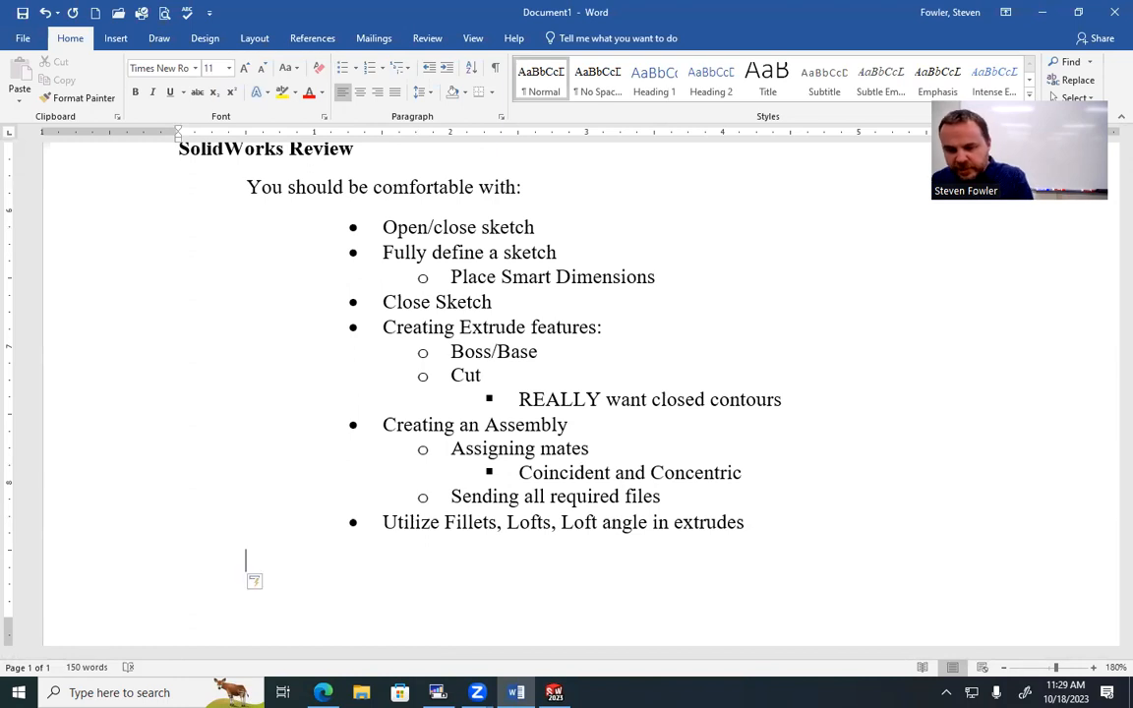
type("Two ways to defind")
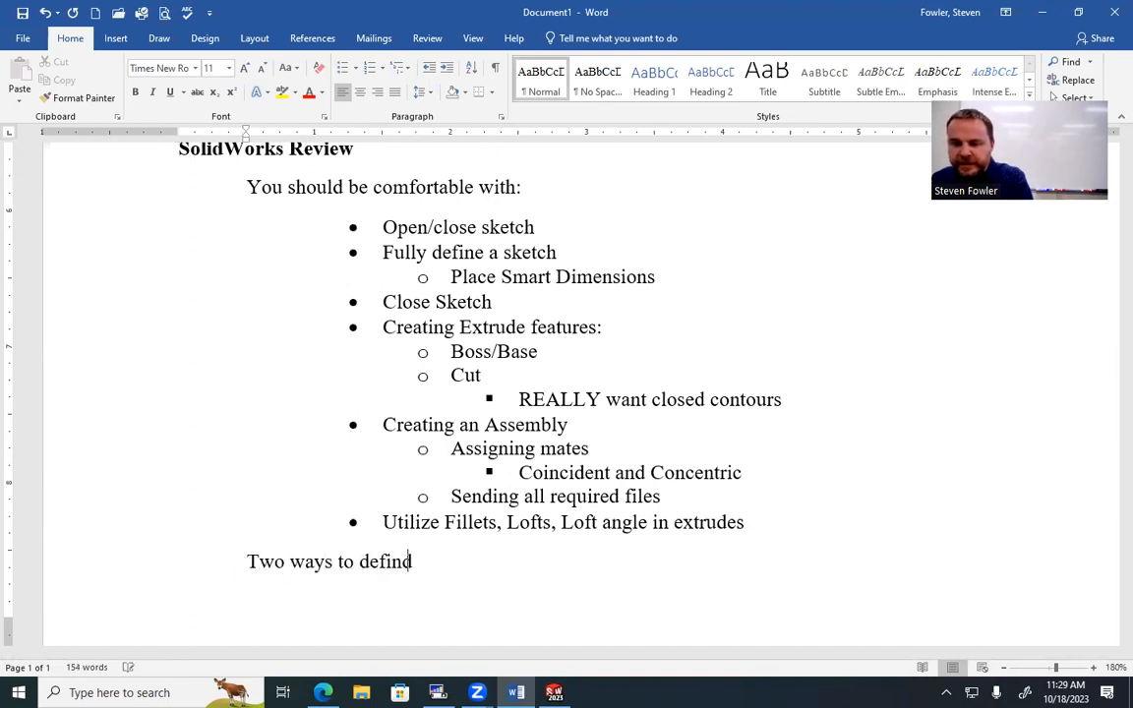
key("BackSpace")
type("e a ske")
key("BackSpace")
type("ketch")
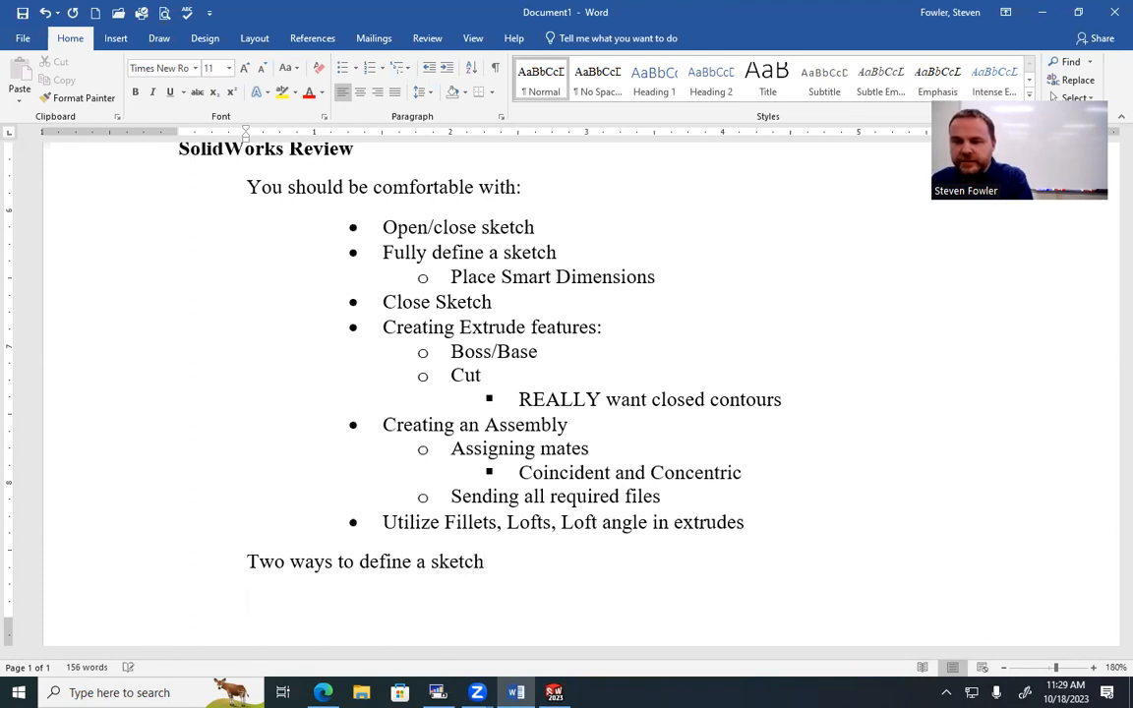
Add a numbered list with the items "Smart Dimension" and "Geometric Relations" under that line, hiding the white space between pages.
left_click(369, 67)
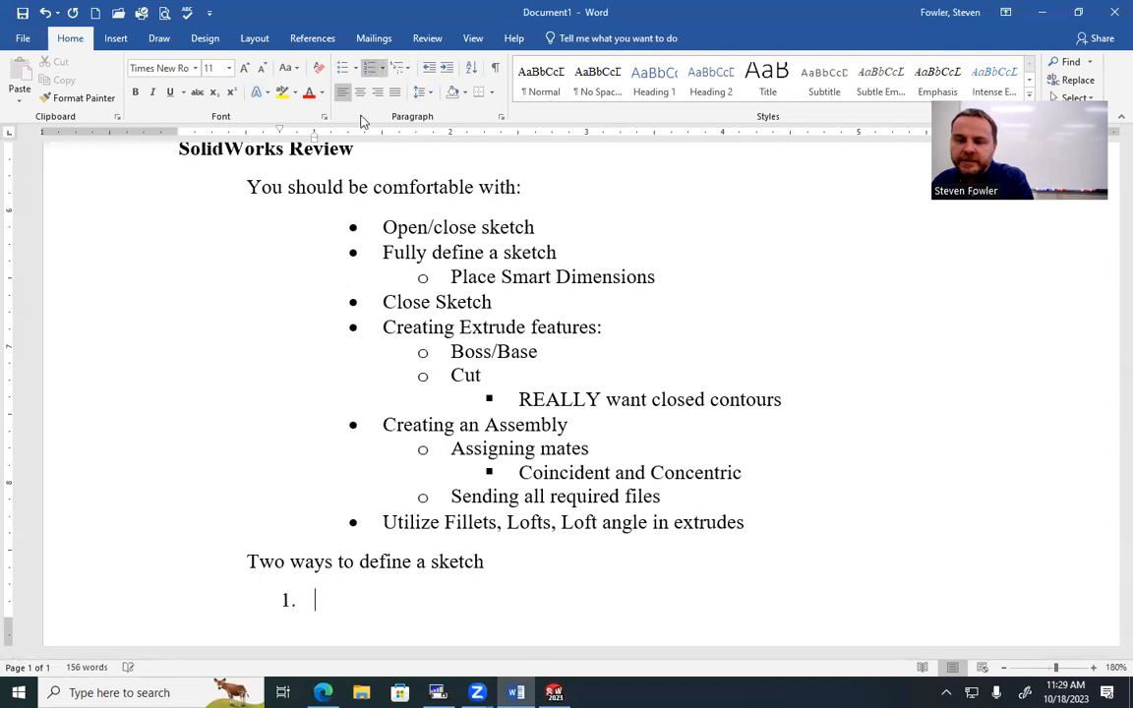
type("D")
key("BackSpace")
type("S")
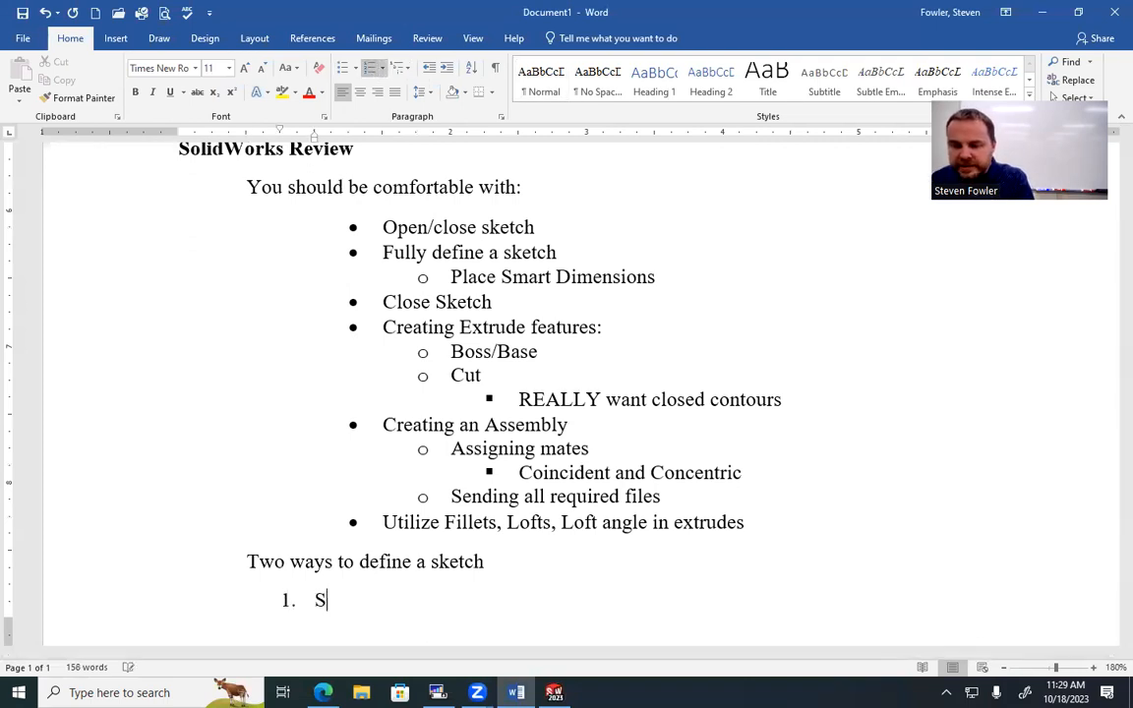
type("mart Dimension")
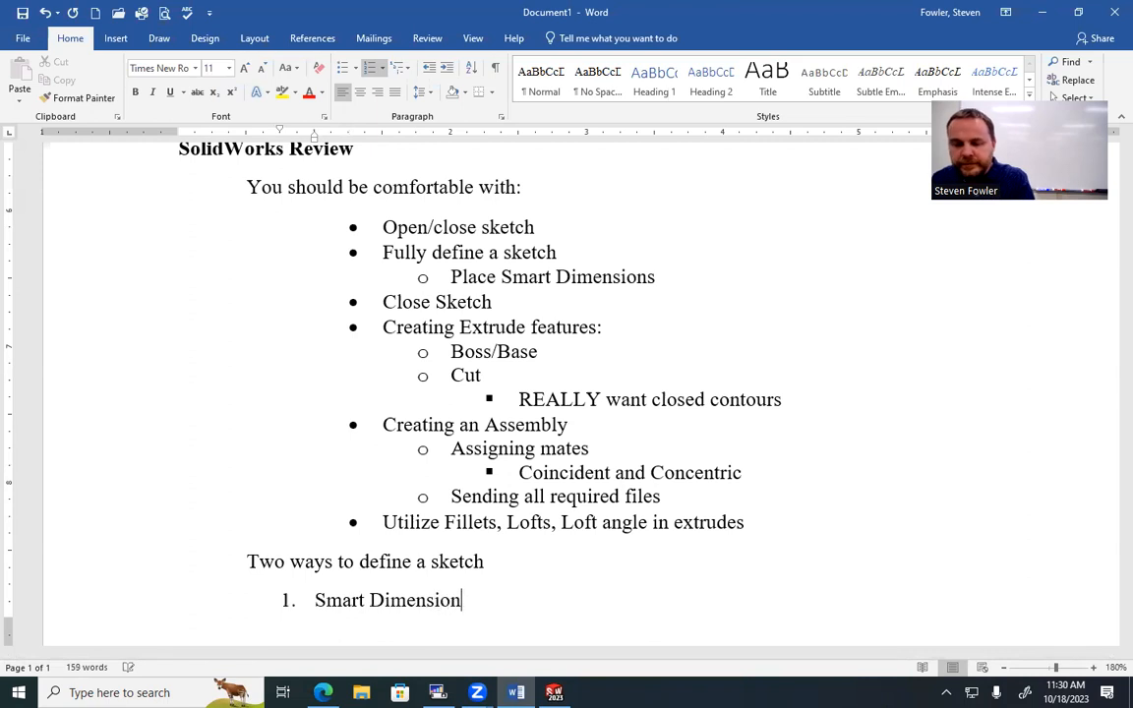
key("Return")
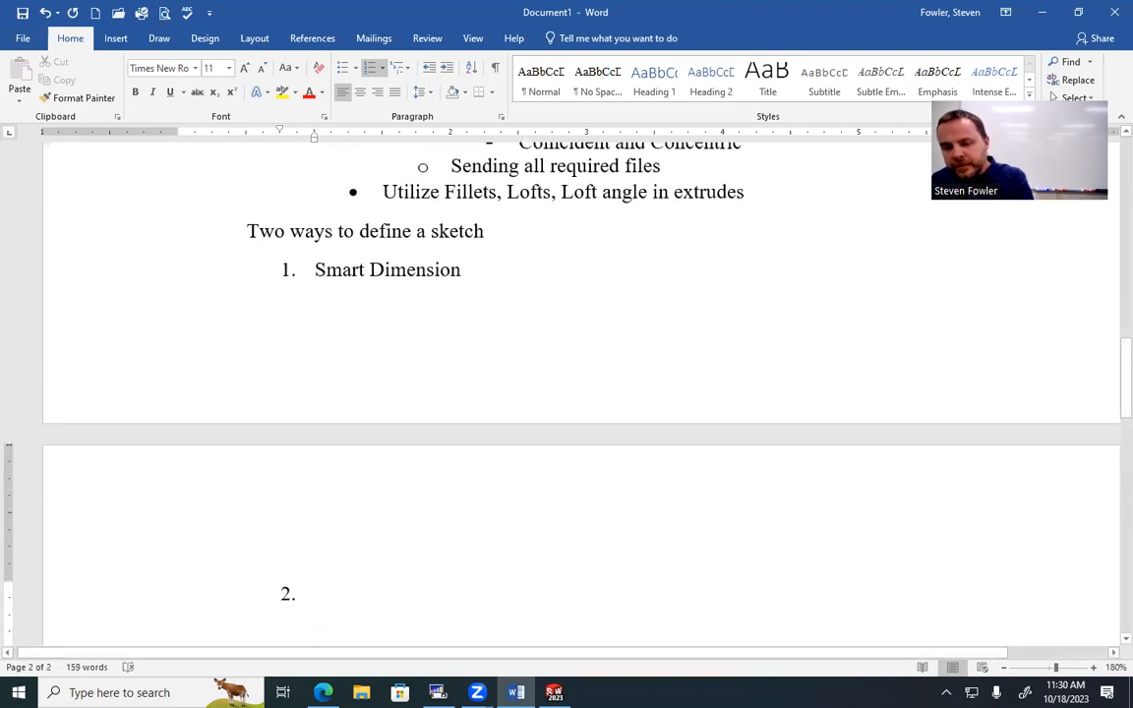
double_click(513, 433)
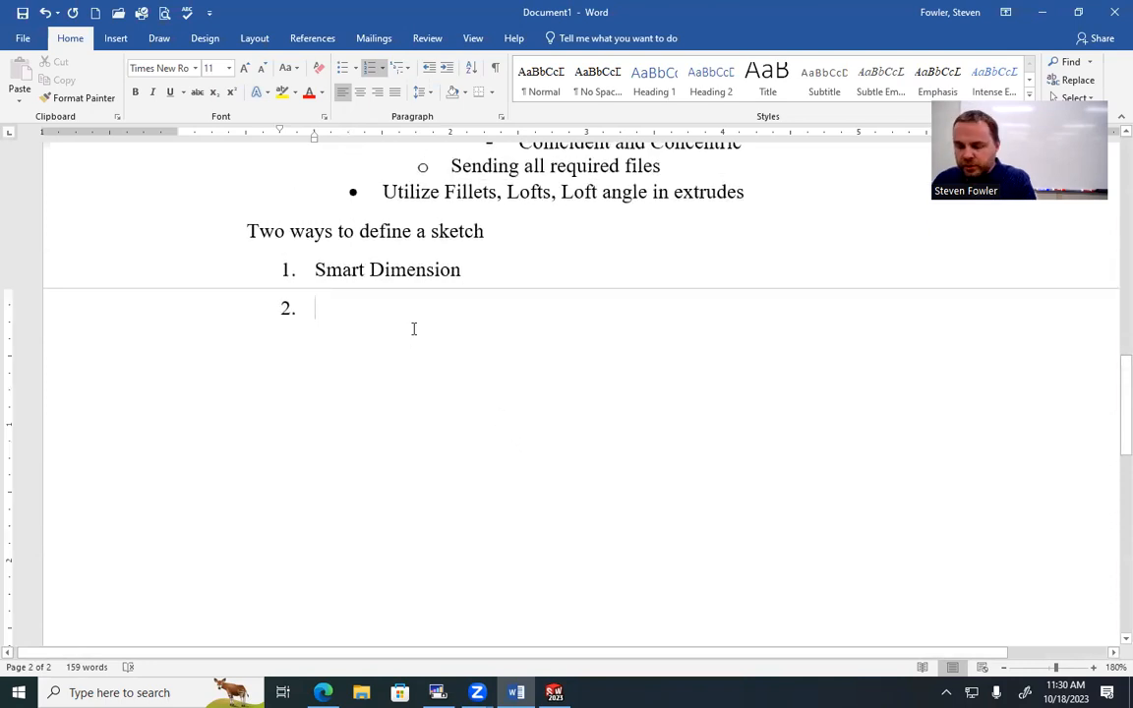
type("Geometric Relations")
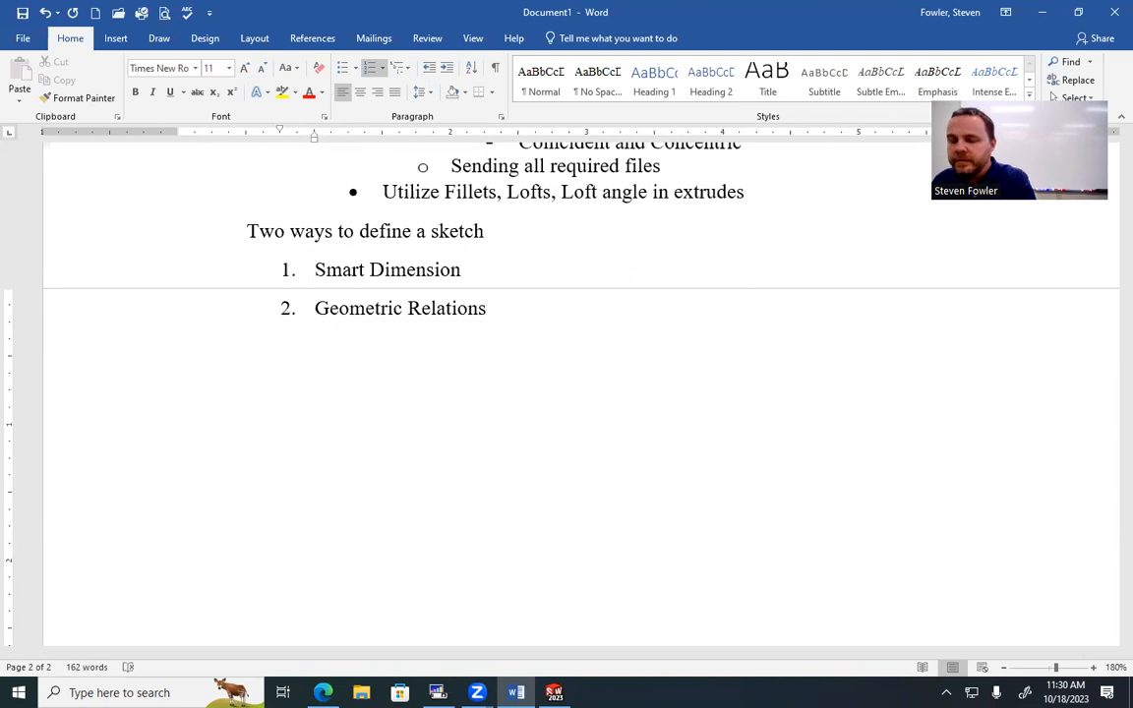
Switch to SOLIDWORKS and set the length of the quadrilateral's slanted left side to 2 in.
left_click(554, 692)
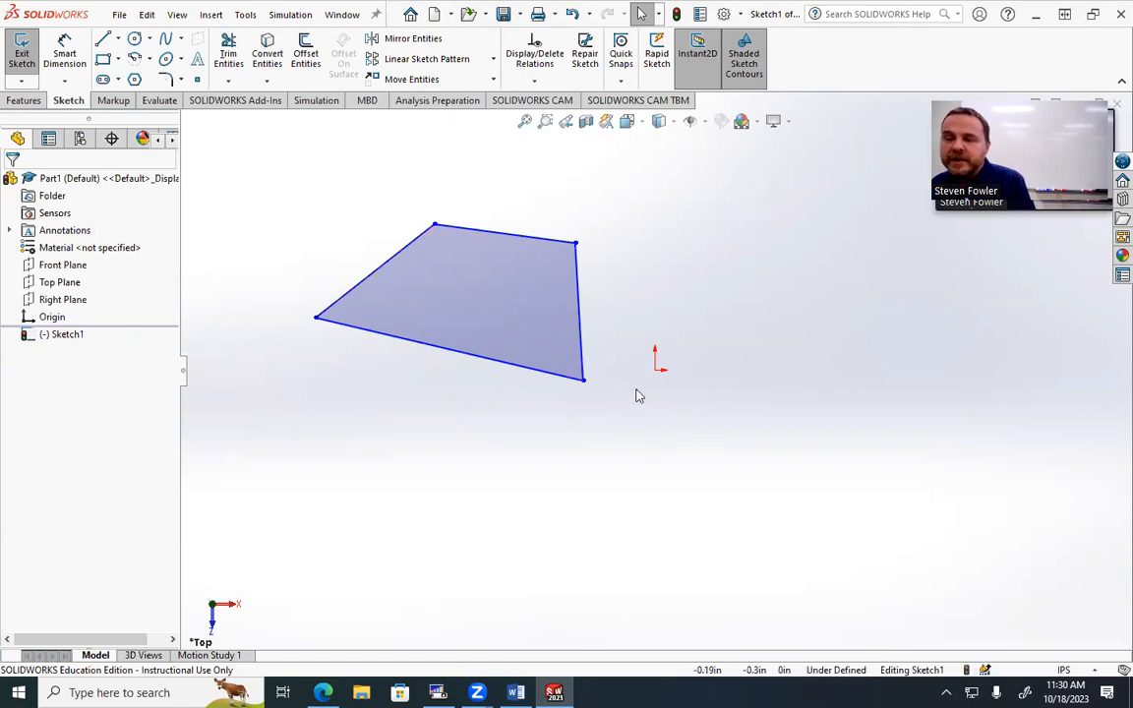
left_click(383, 266)
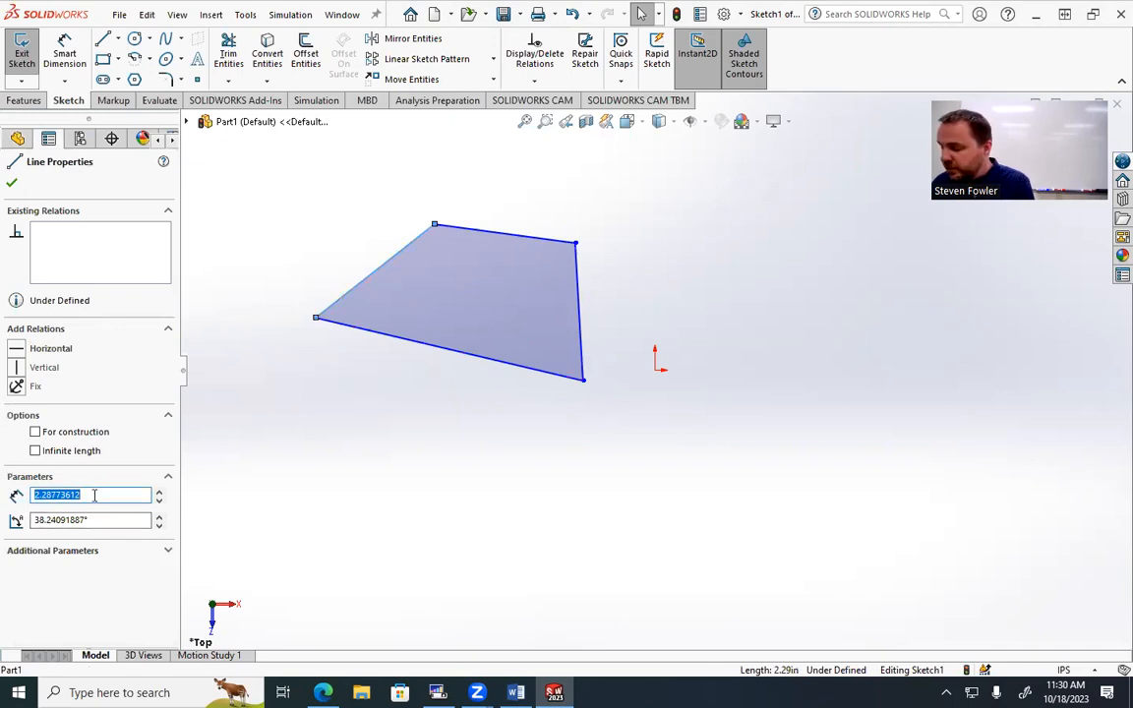
type("2")
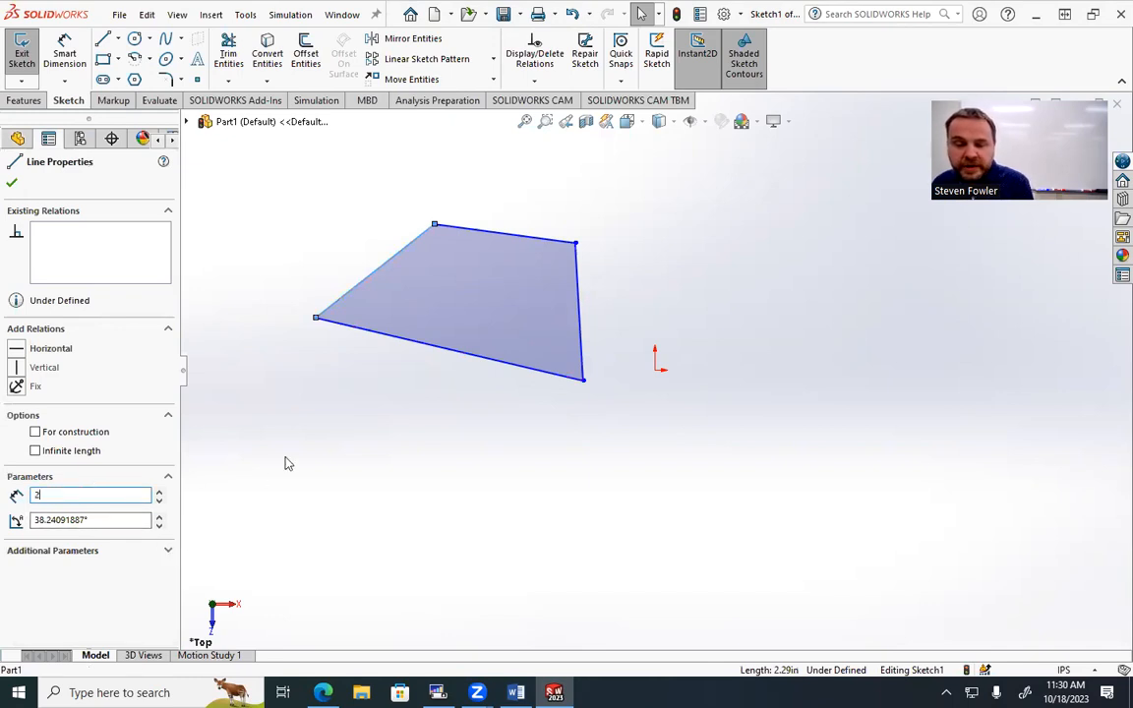
key("Return")
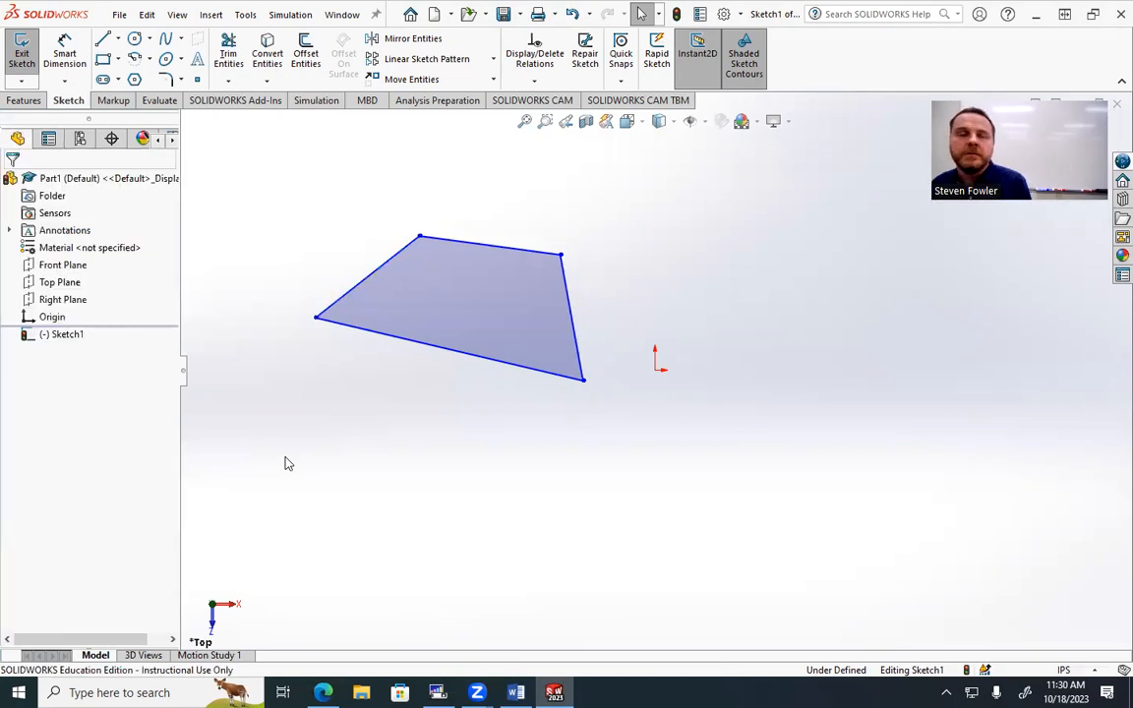
left_click(361, 288)
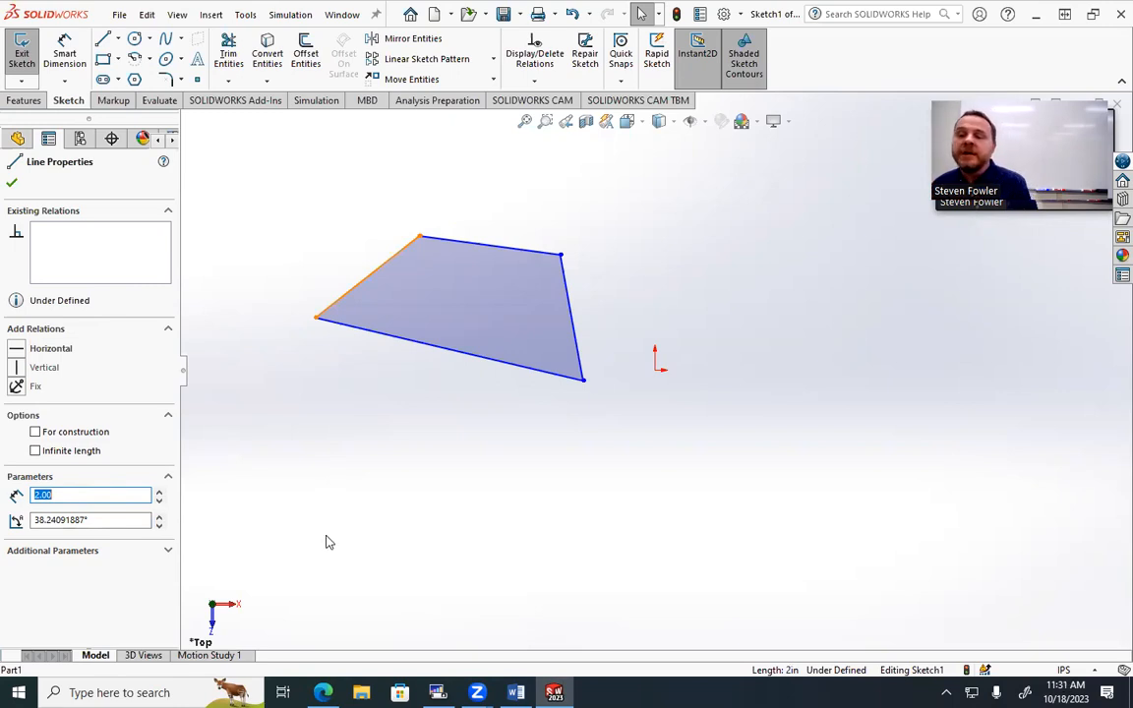
left_click(487, 480)
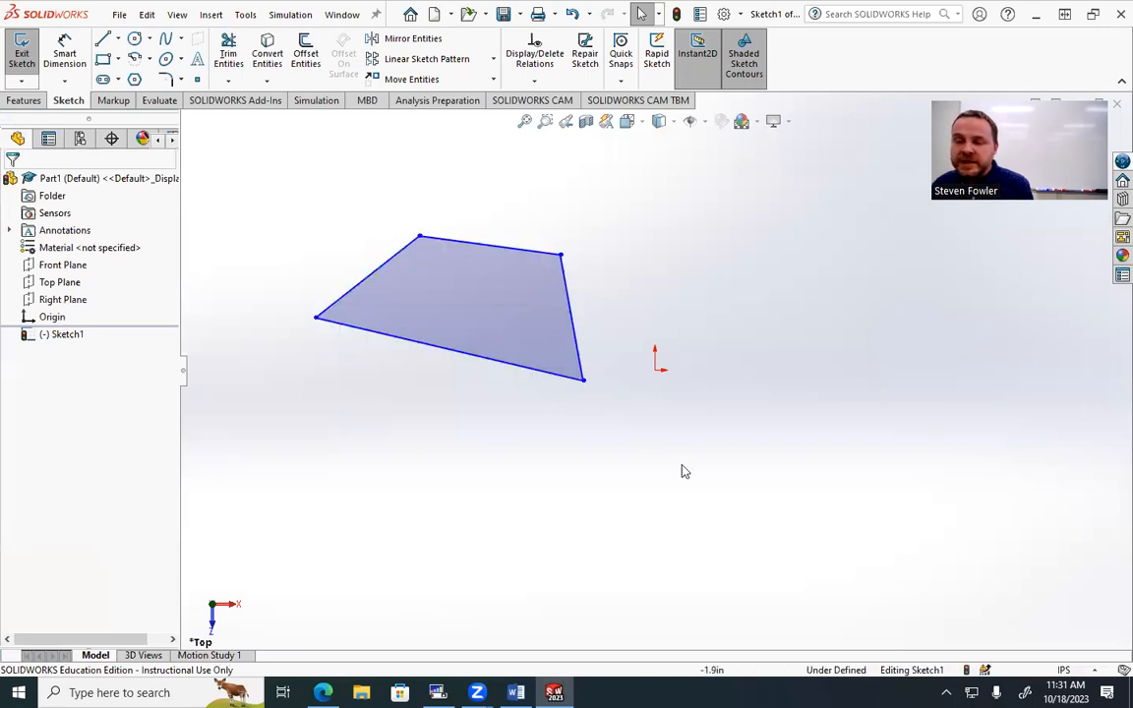
Enlarge and reposition the quadrilateral by moving its right, lower and left sides until it encloses the origin.
left_click_drag(577, 336, 765, 382)
left_click_drag(630, 391, 645, 466)
mouse_move(328, 312)
left_mouse_down()
mouse_move(513, 350)
mouse_move(570, 388)
left_mouse_up()
left_click(862, 397)
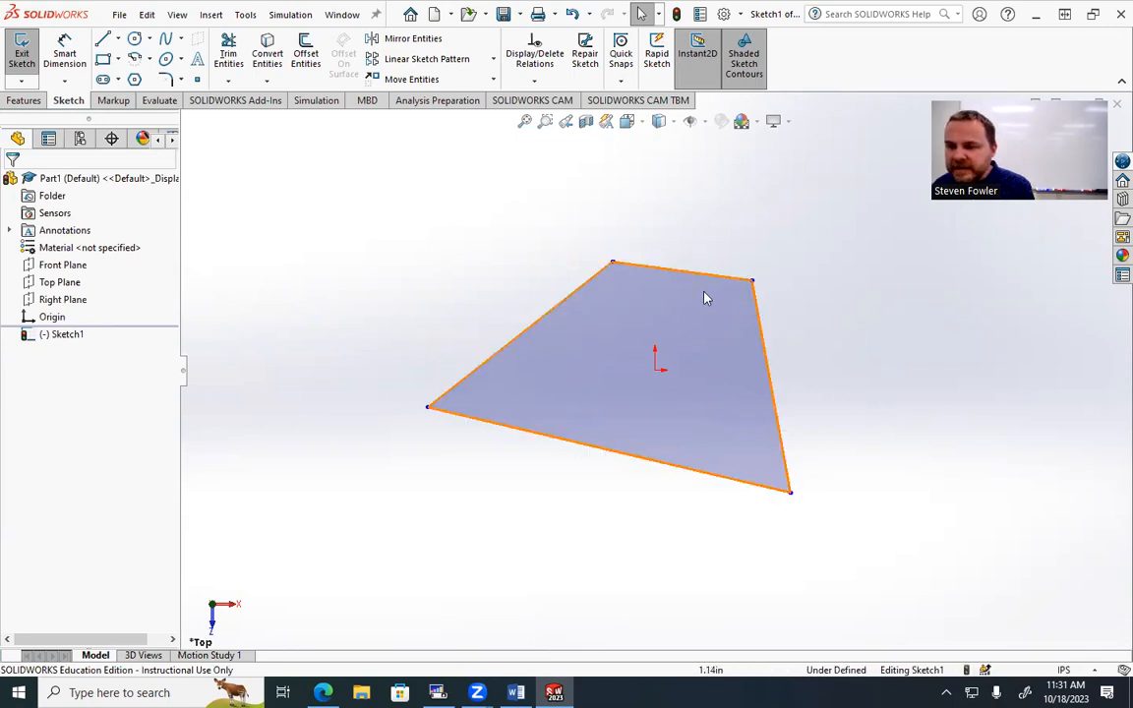
Add a Parallel relation between the quadrilateral's left and right sides and make the left side Vertical.
left_click(536, 331)
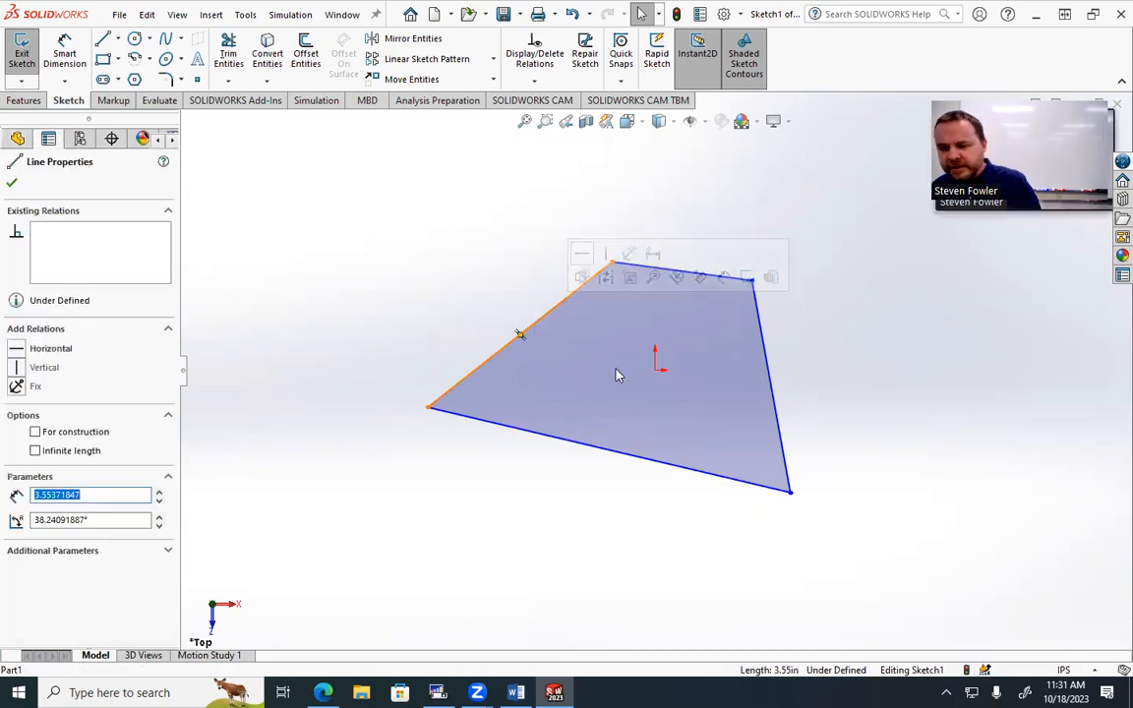
left_click(762, 364, "ctrl")
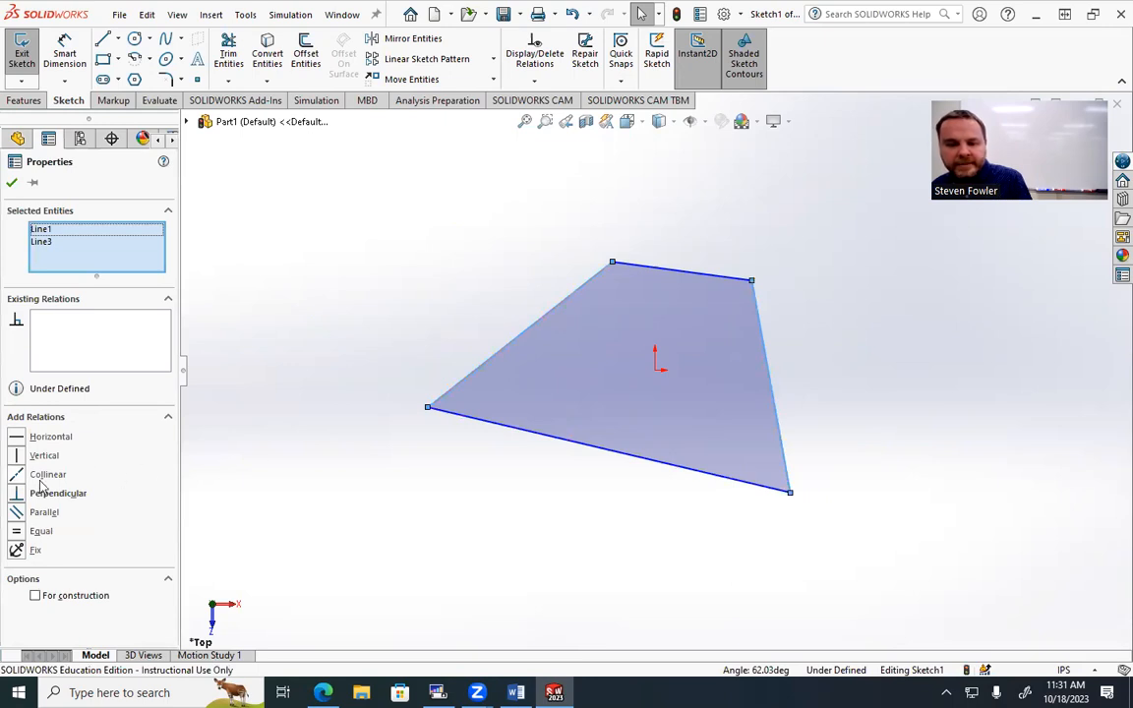
left_click(17, 512)
left_click(445, 526)
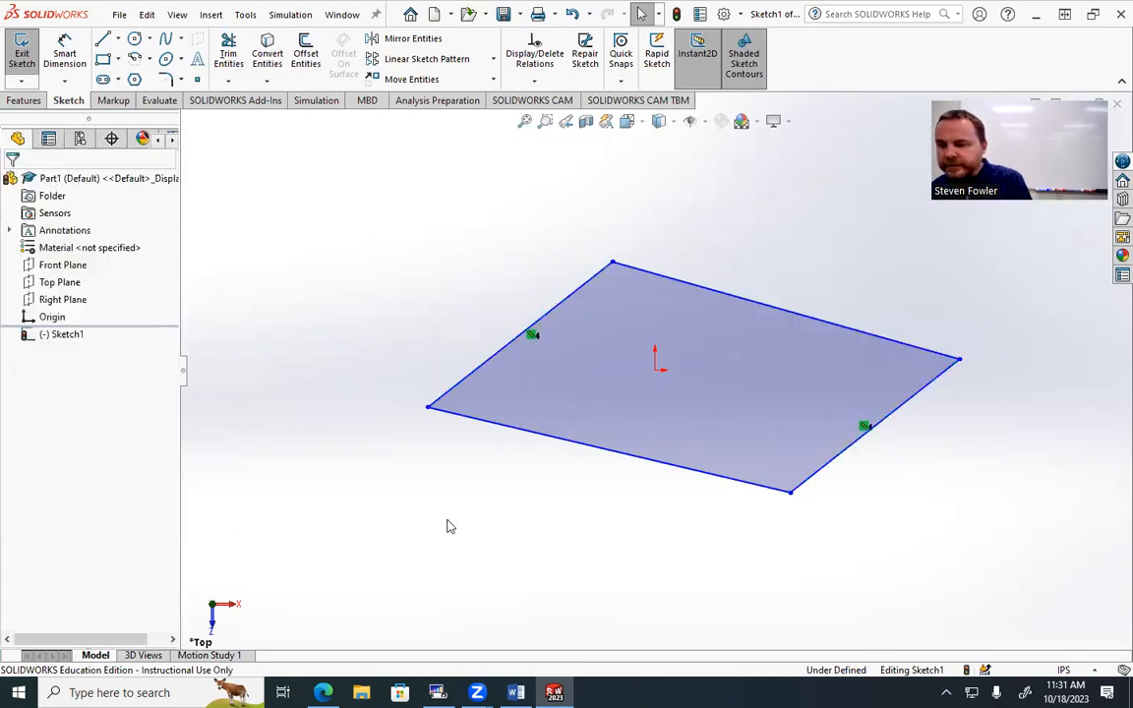
left_click(572, 298)
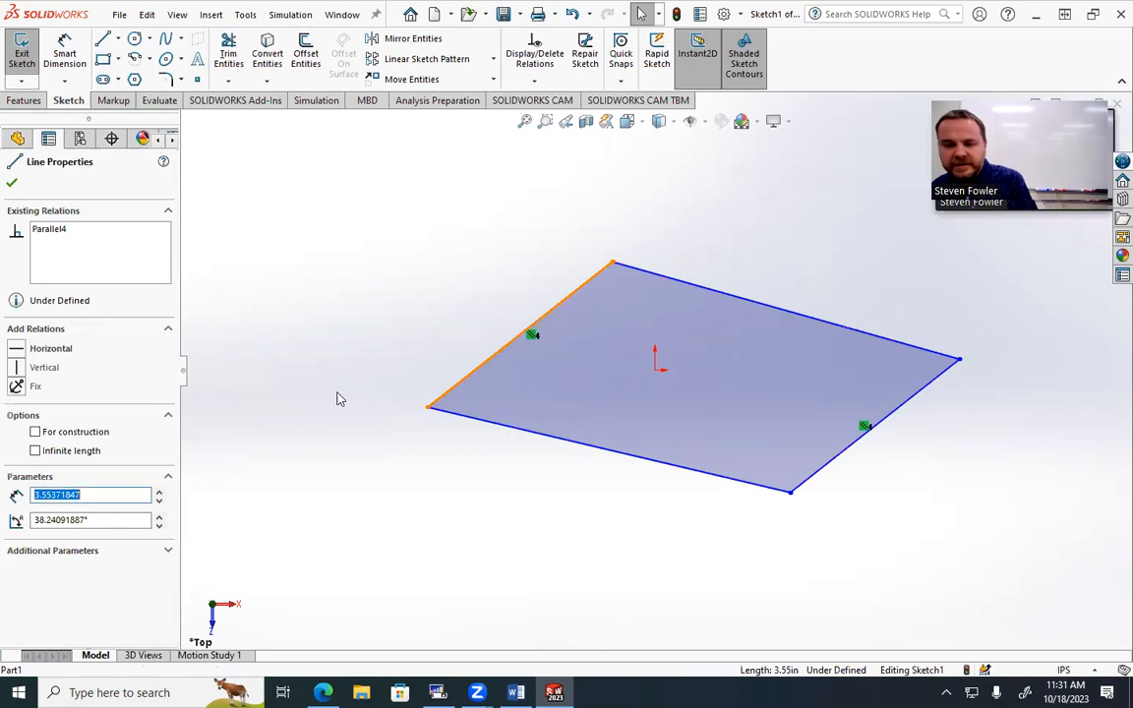
left_click(20, 368)
left_click(491, 499)
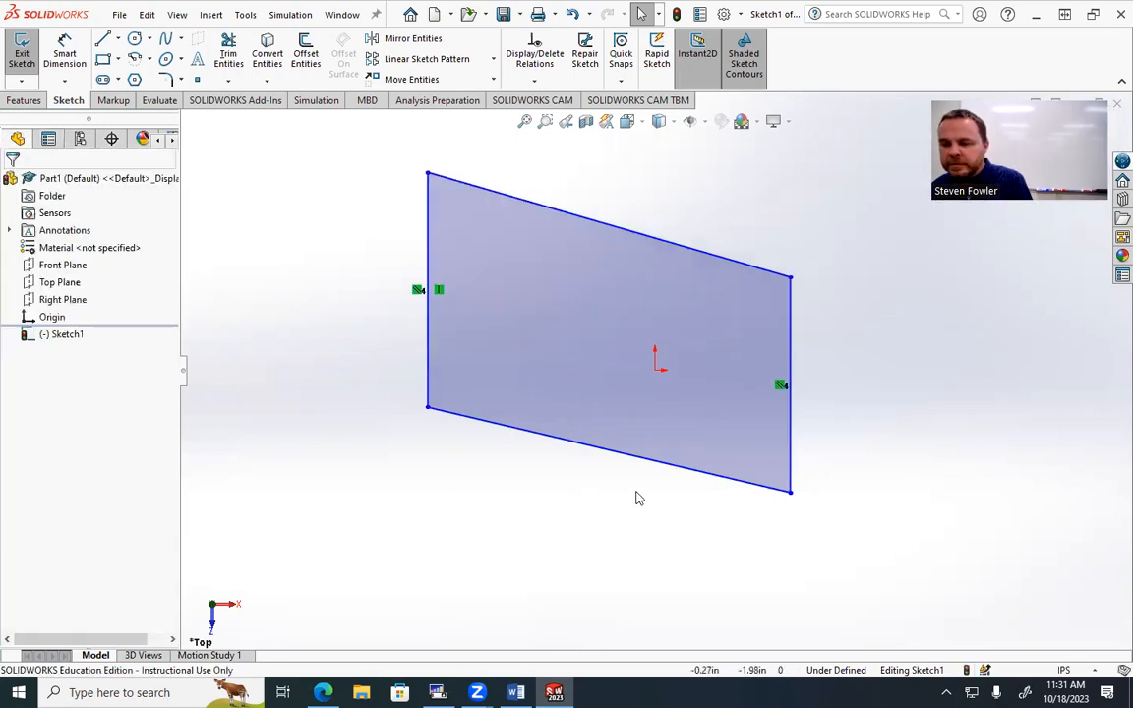
Add a Parallel relation between the upper and lower sides and make the upper side Horizontal.
left_click(687, 248)
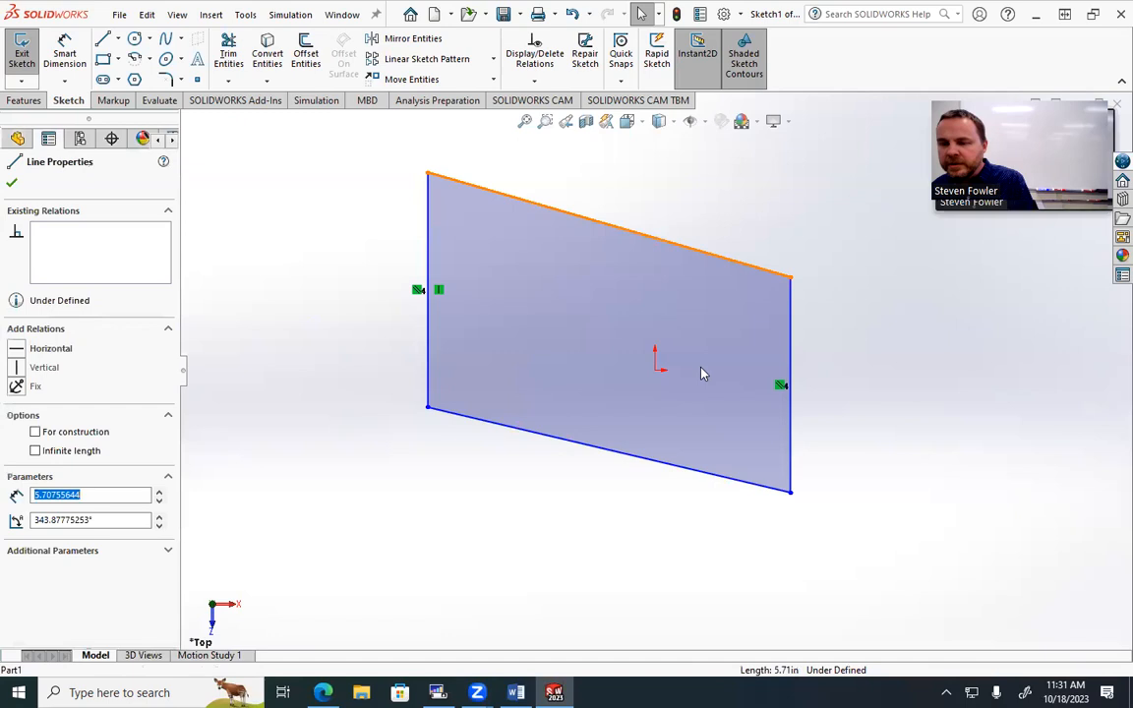
left_click(706, 476, "ctrl")
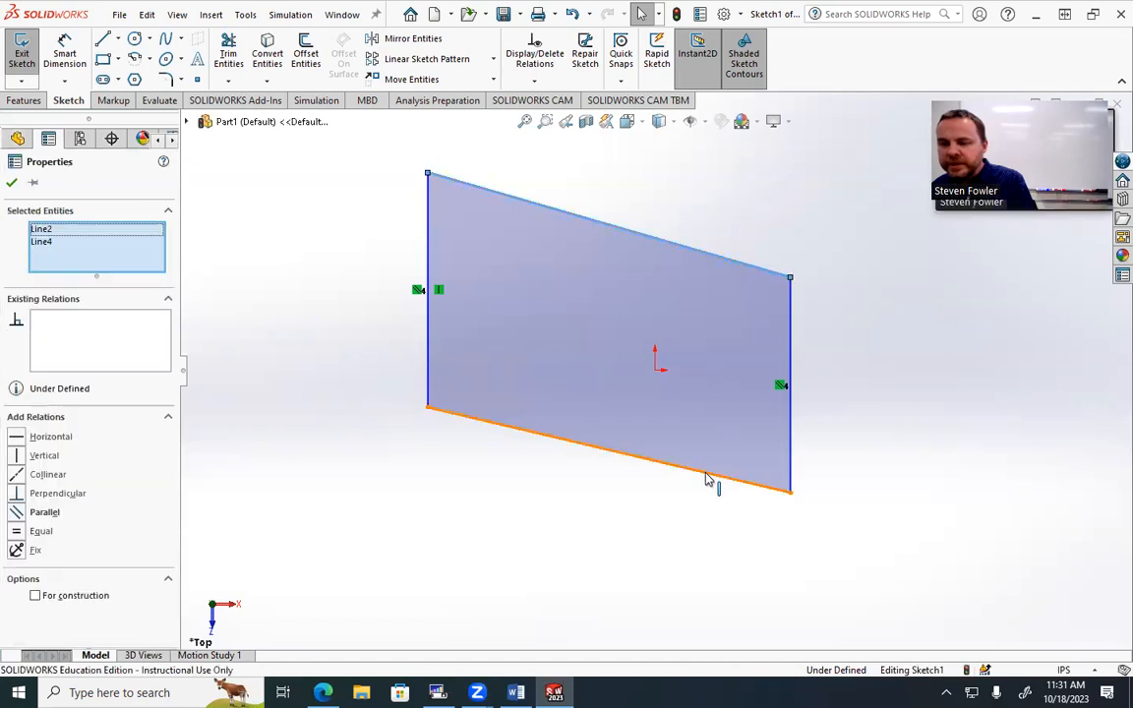
left_click(32, 511)
left_click(382, 504)
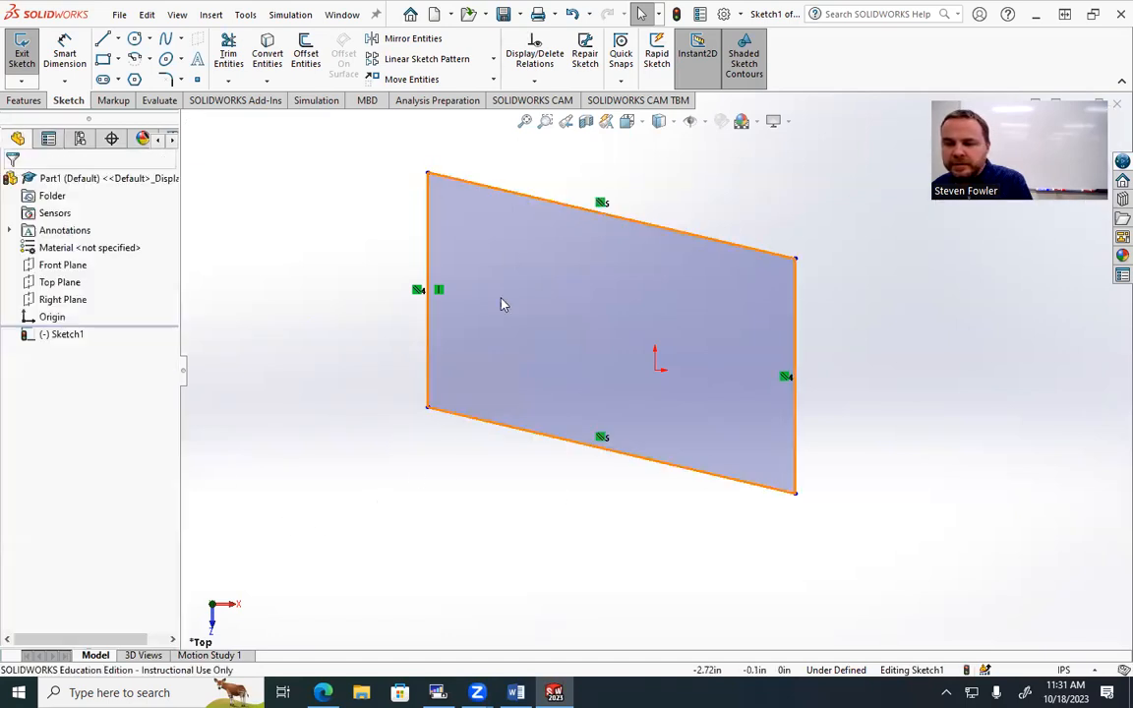
left_click(536, 200)
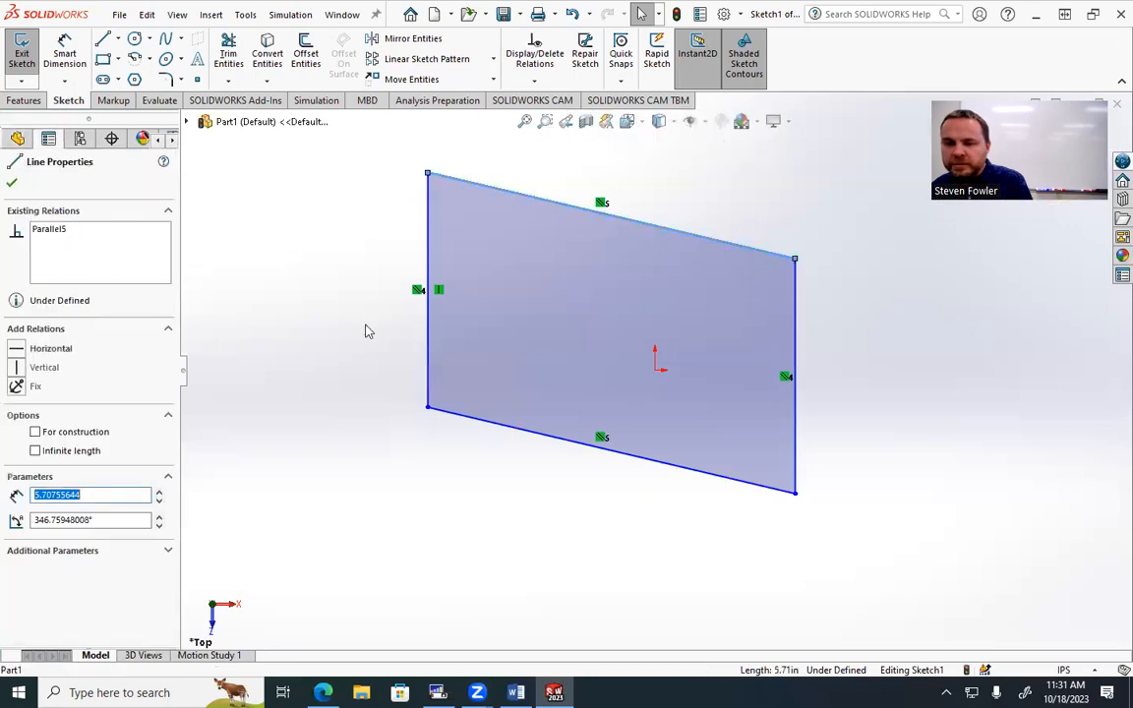
left_click(16, 350)
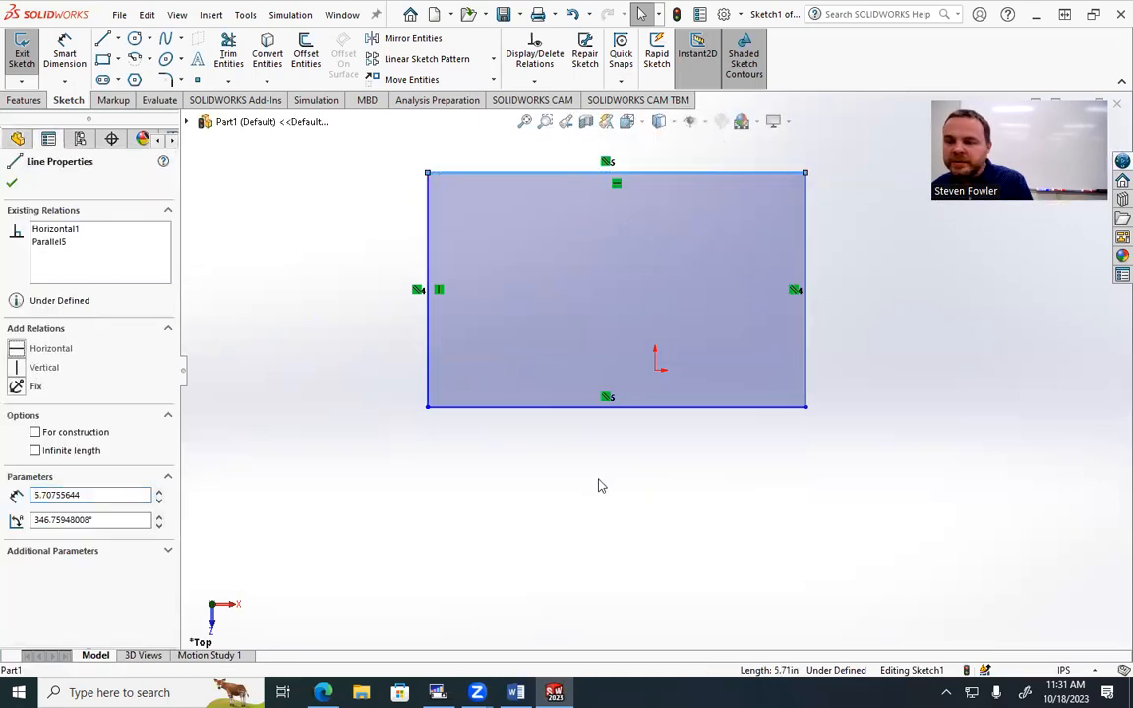
left_click(930, 450)
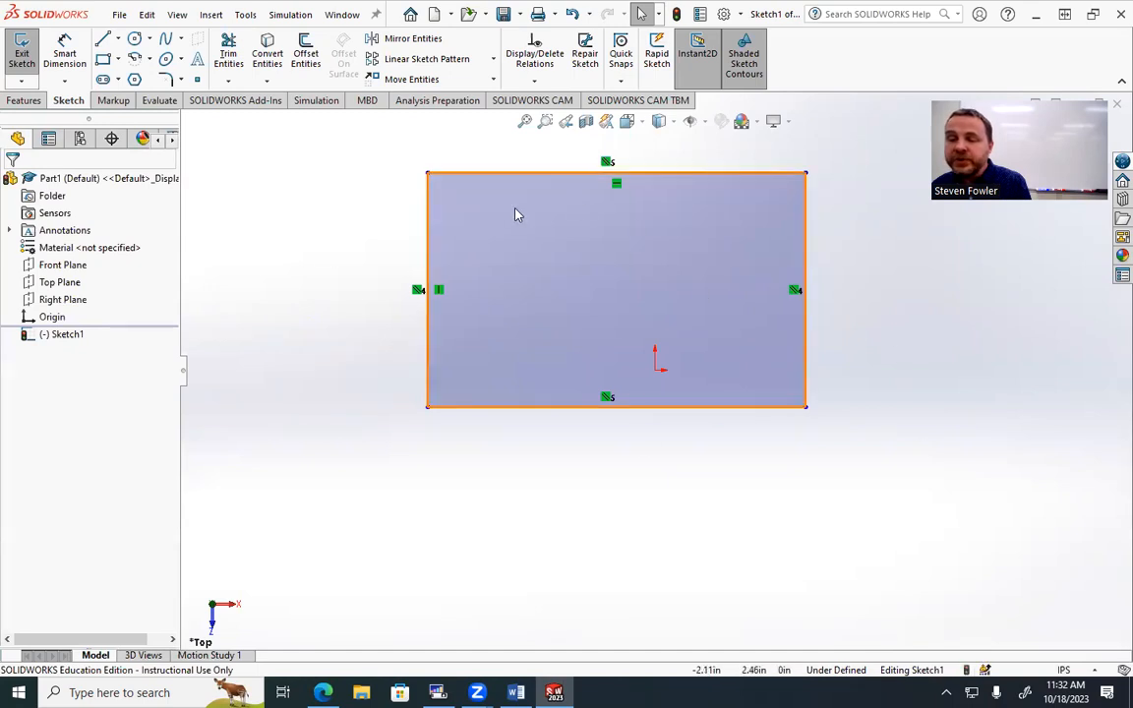
Resize the rectangle freehand to about 5.52 in wide by moving its upper-left corner, right side and lower side.
left_click_drag(429, 176, 502, 233)
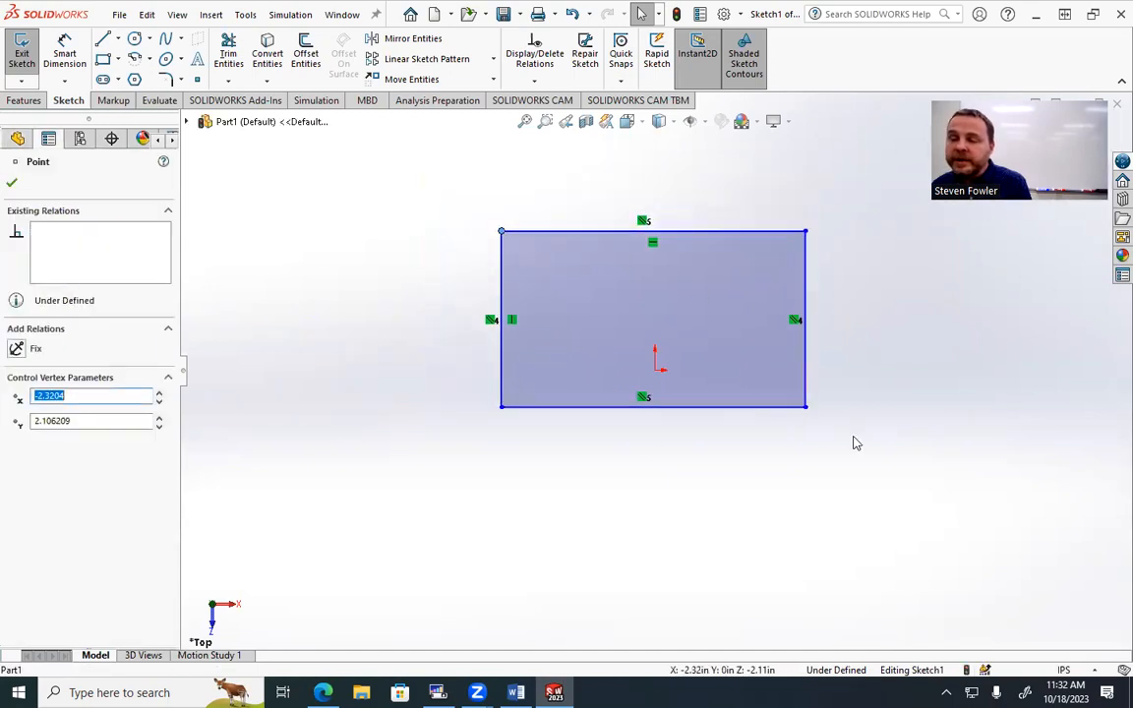
left_click_drag(806, 397, 867, 397)
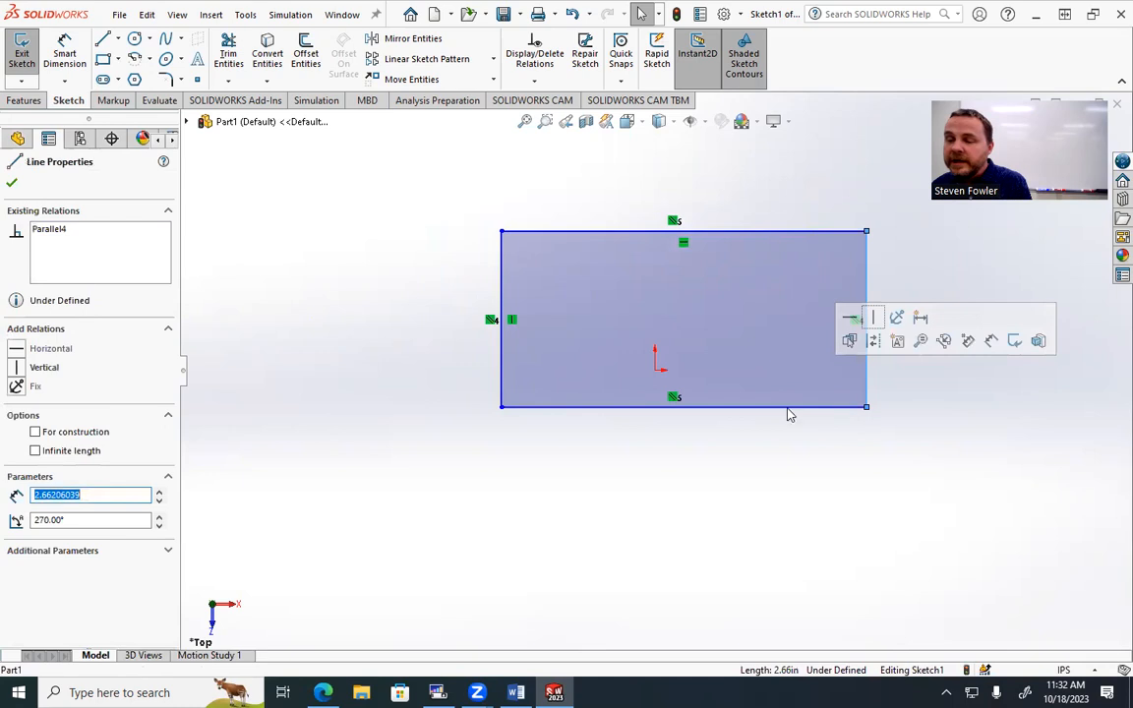
left_click_drag(773, 416, 758, 470)
left_click(835, 587)
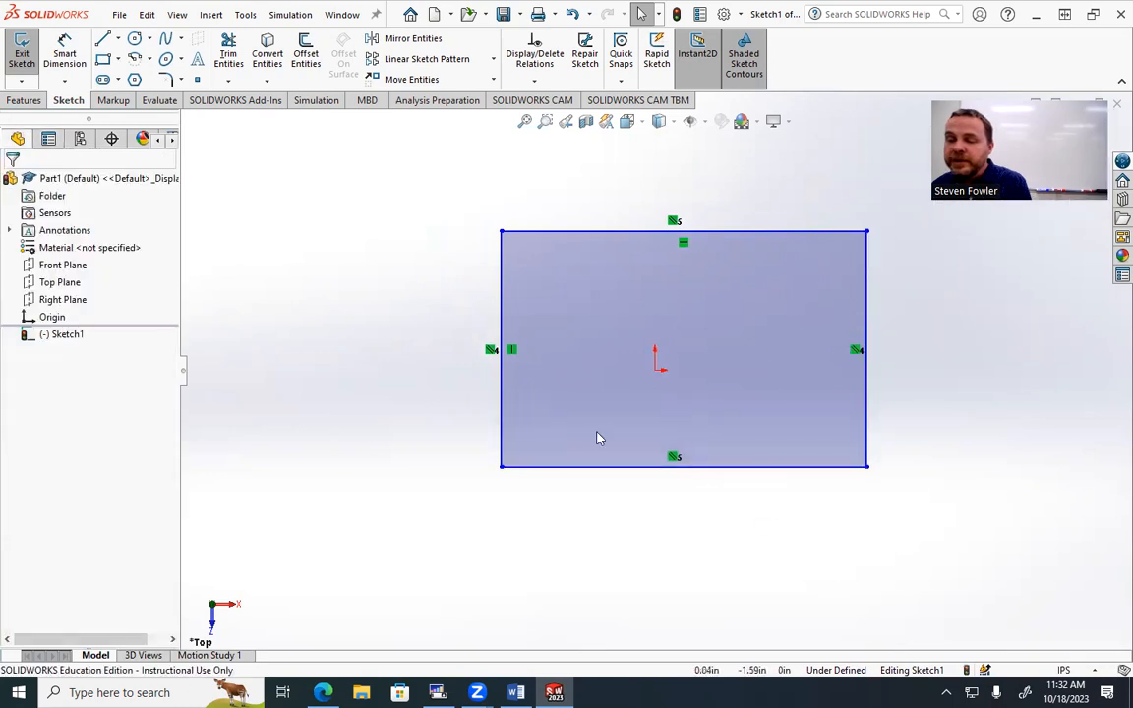
Add a Smart Dimension of 2 in to the rectangle's upper edge, placed above it.
left_click(64, 54)
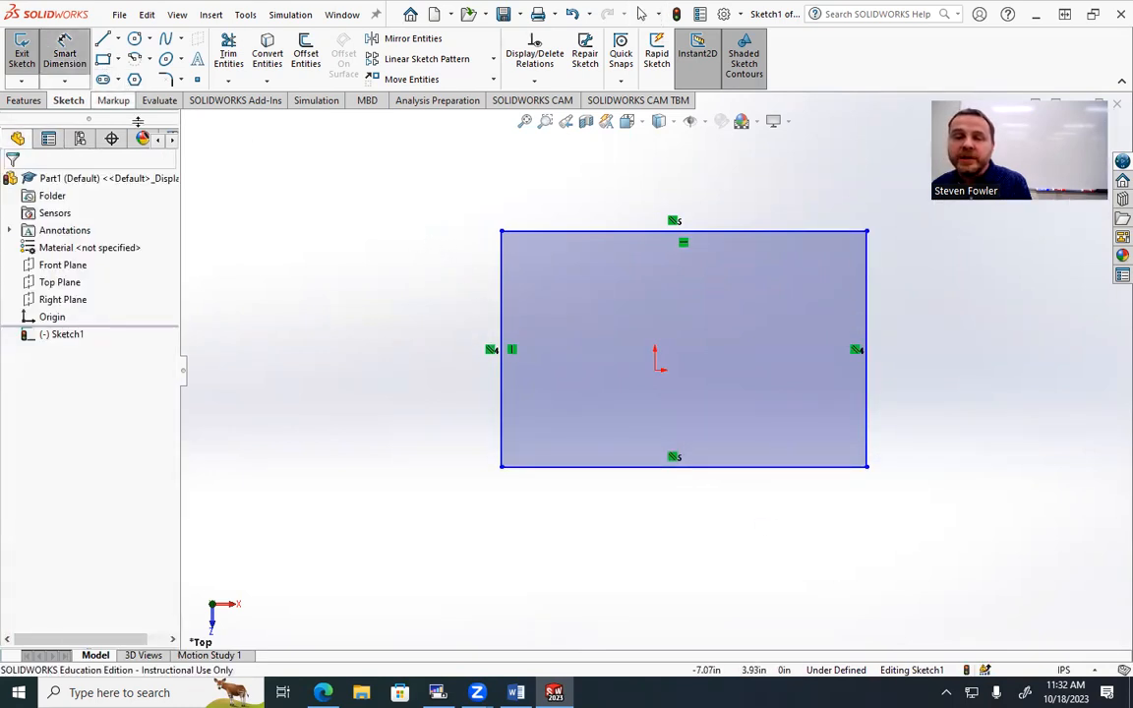
left_click(582, 235)
left_click(576, 189)
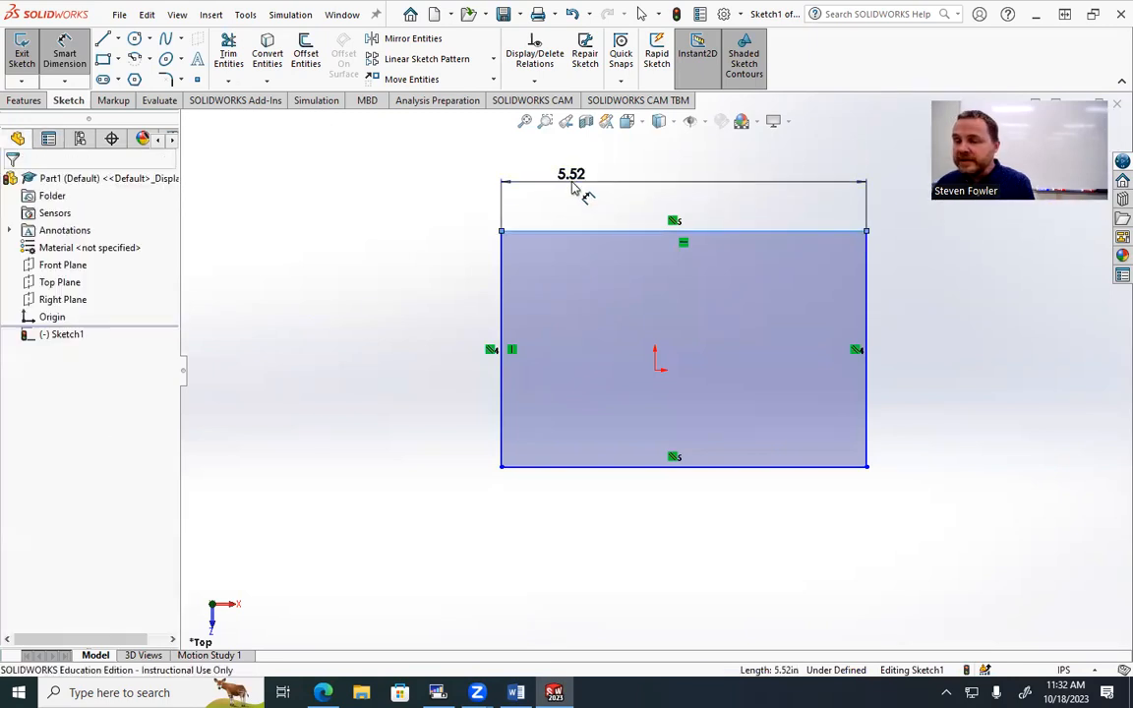
type("2")
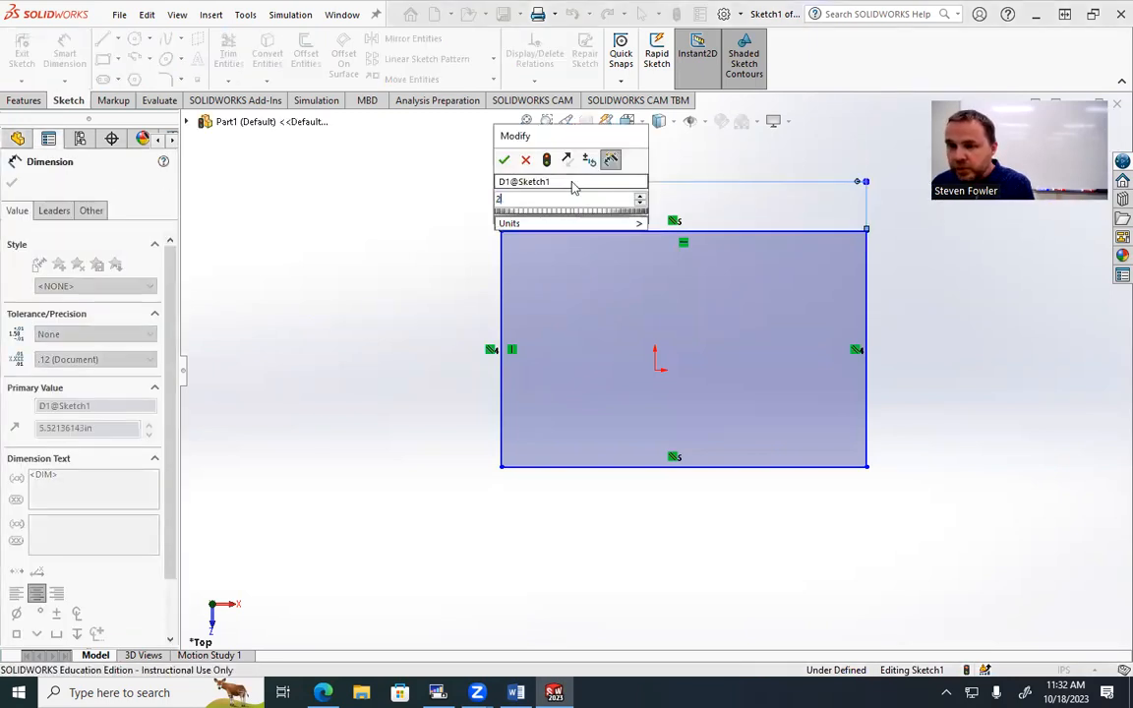
key("Return")
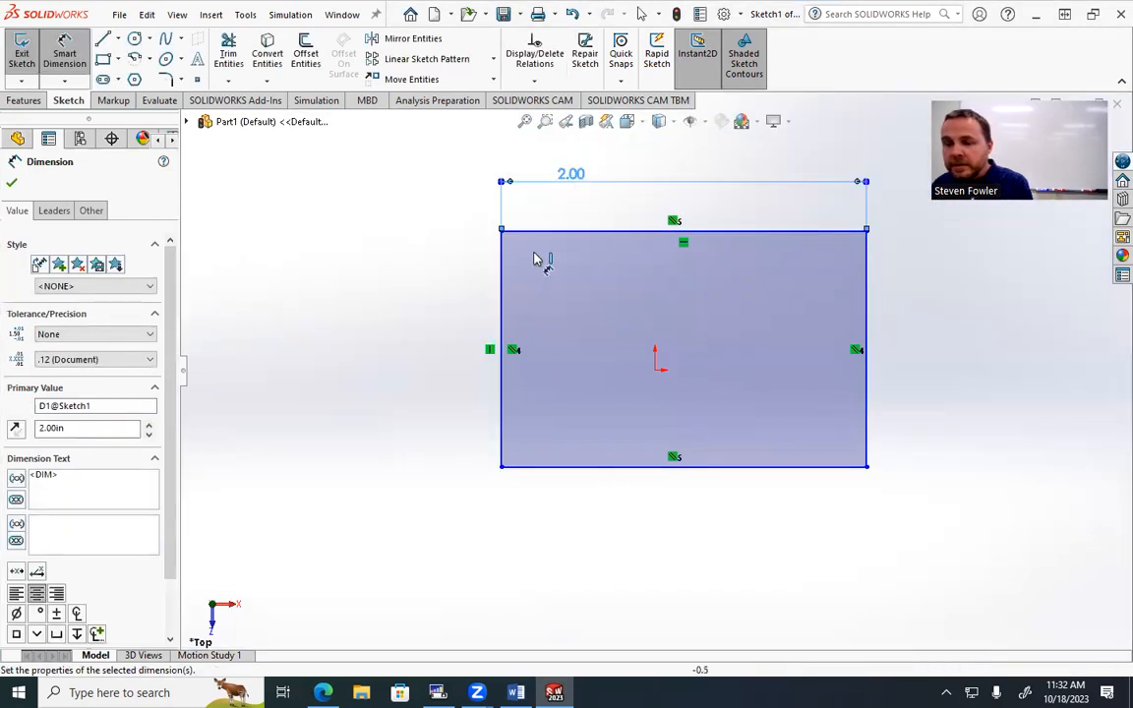
Add a Smart Dimension of 2 in to the rectangle's left edge, placed outside the shape.
left_click(501, 309)
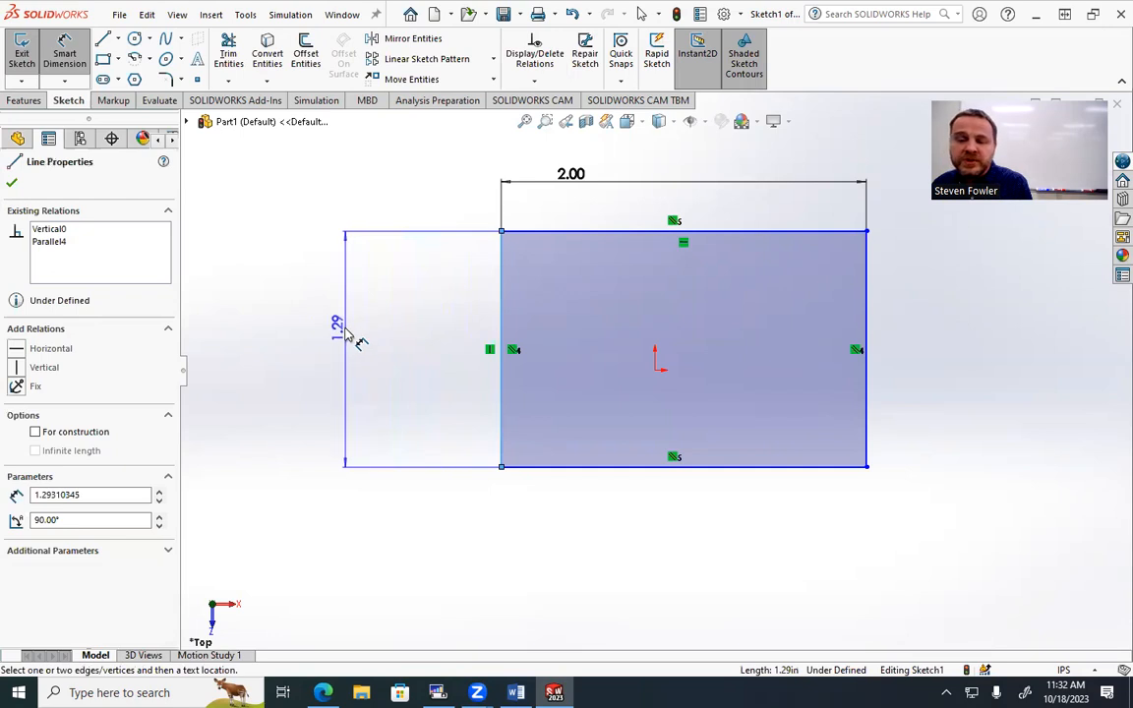
left_click(346, 332)
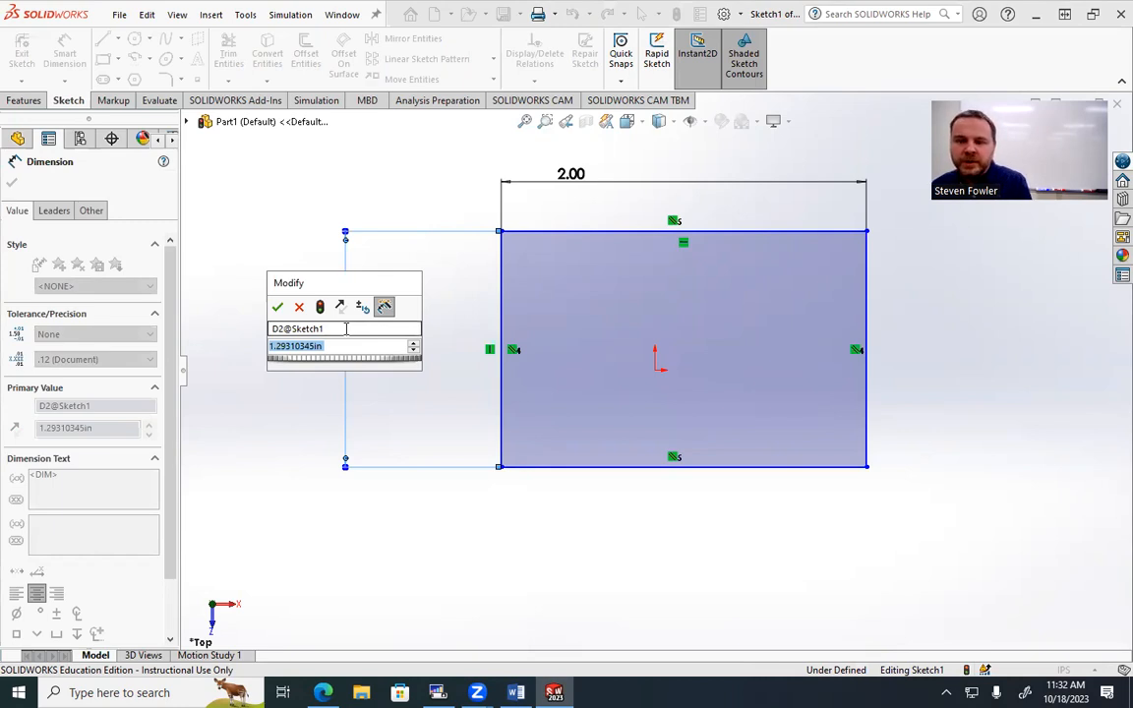
type("2")
key("Return")
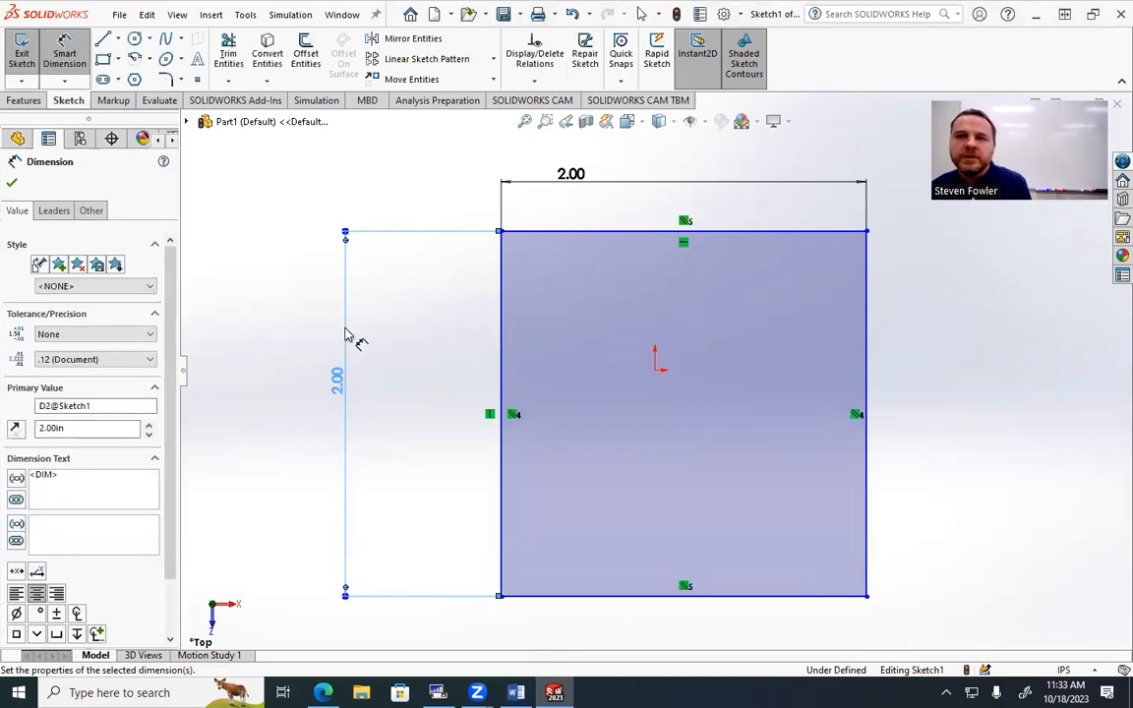
key("Escape")
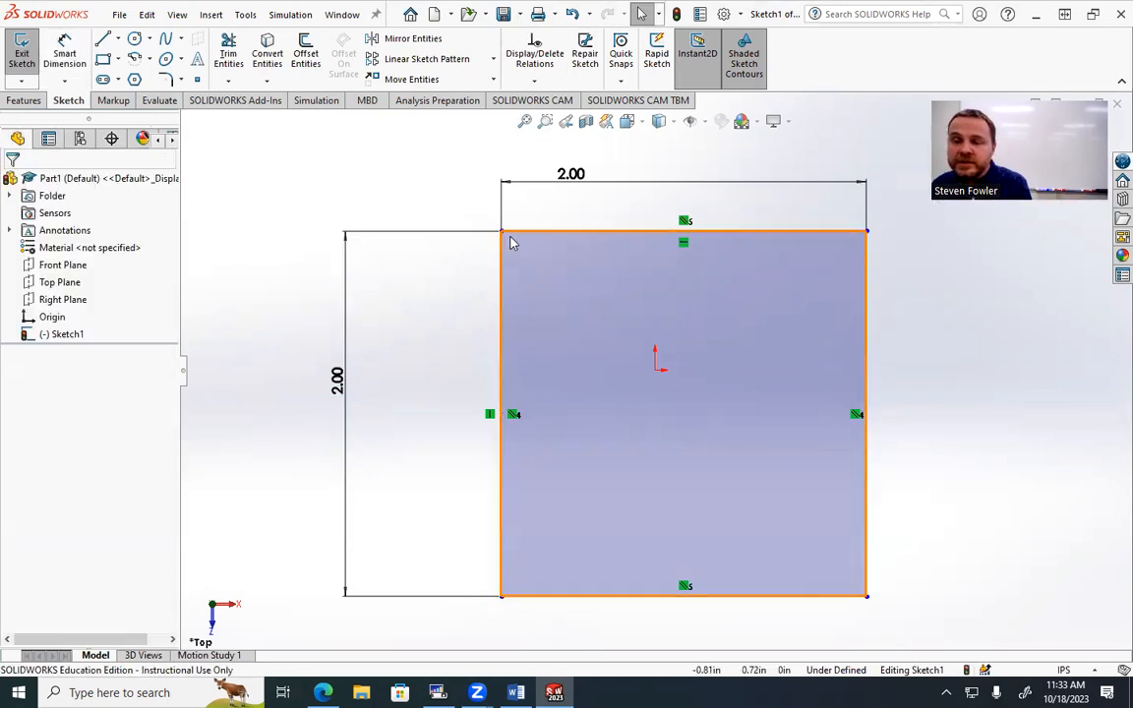
Move the square up and to the left so its upper-left corner sits at about X -1.4 in, Y 1.22 in.
mouse_move(517, 234)
left_mouse_down()
mouse_move(516, 143)
mouse_move(564, 312)
mouse_move(572, 182)
left_mouse_up()
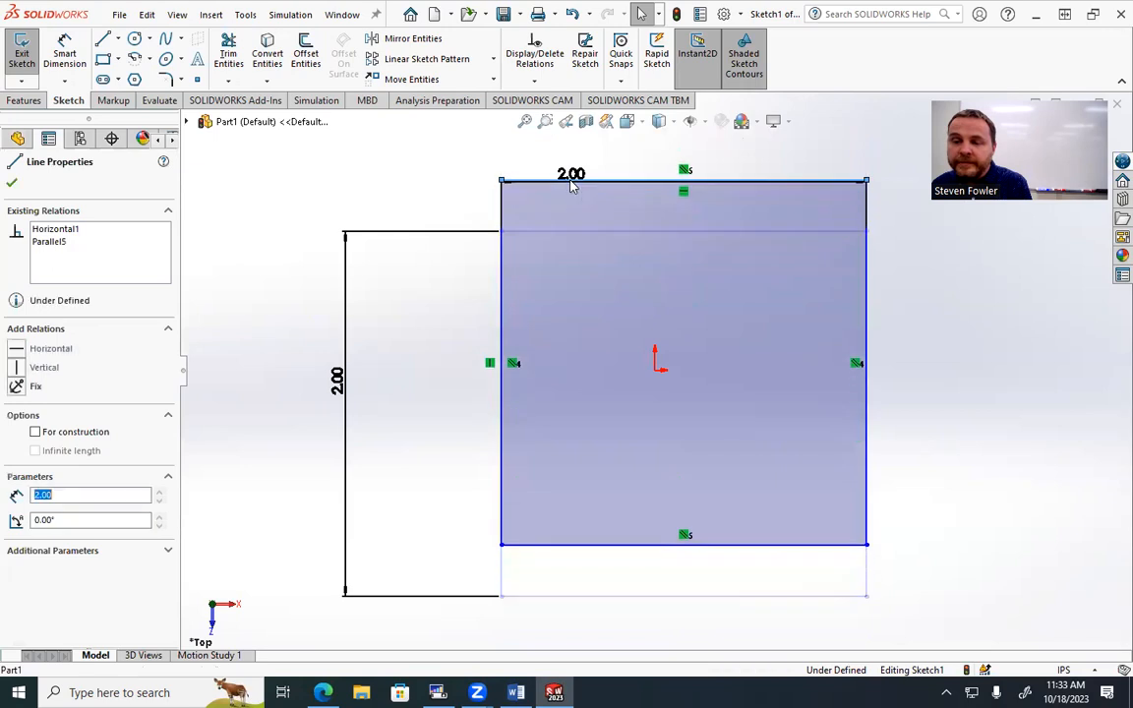
left_click_drag(501, 180, 400, 147)
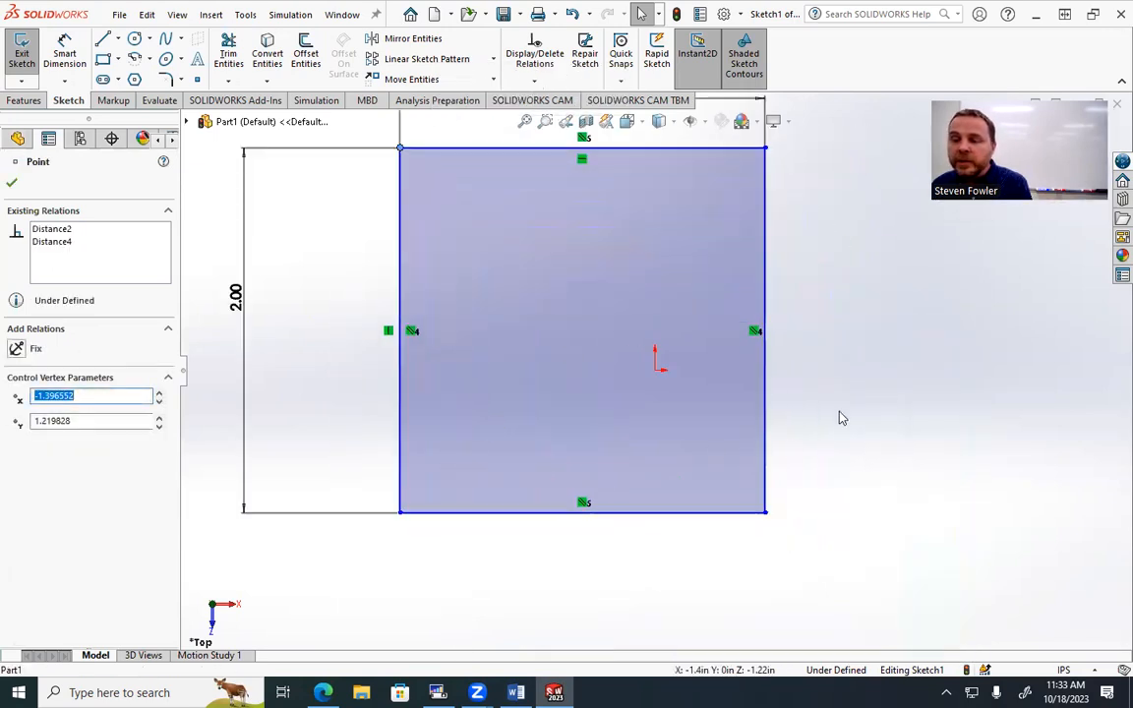
key("z")
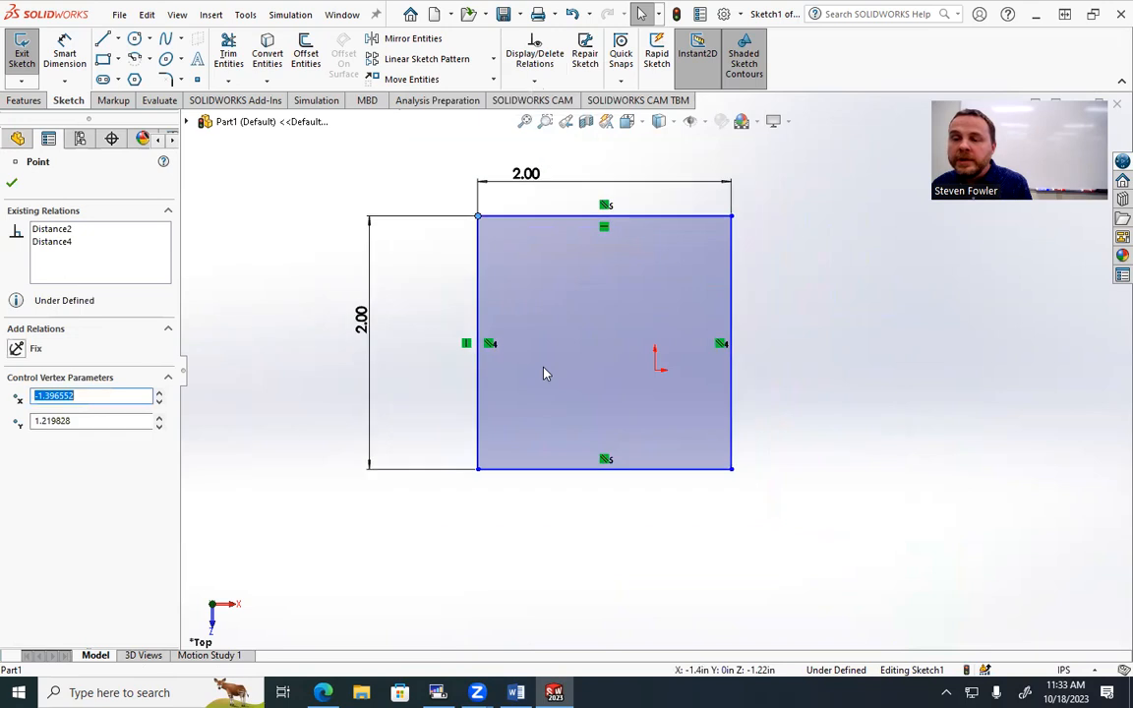
double_click(361, 320)
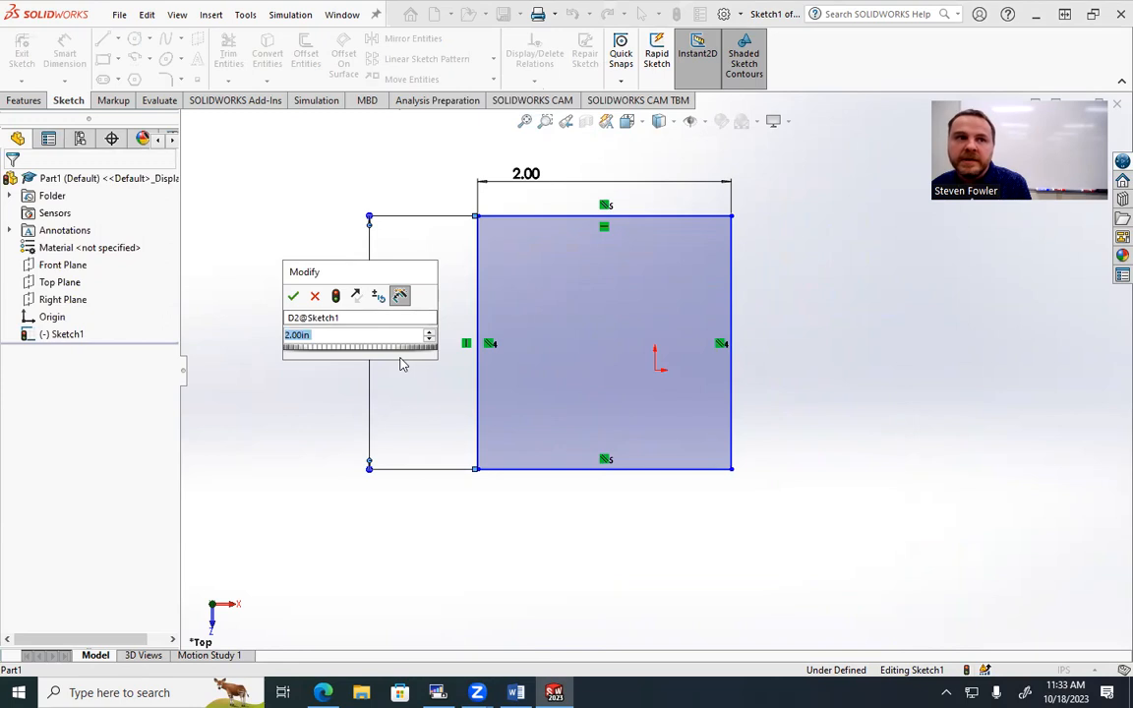
left_click(317, 299)
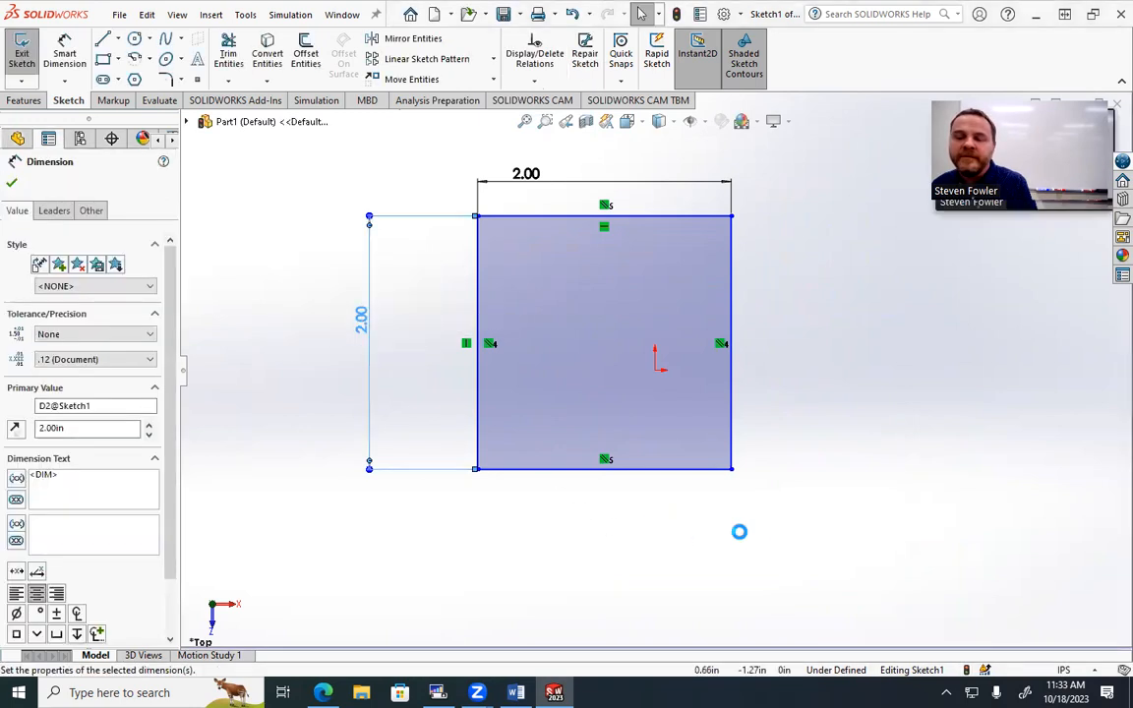
left_click(806, 435)
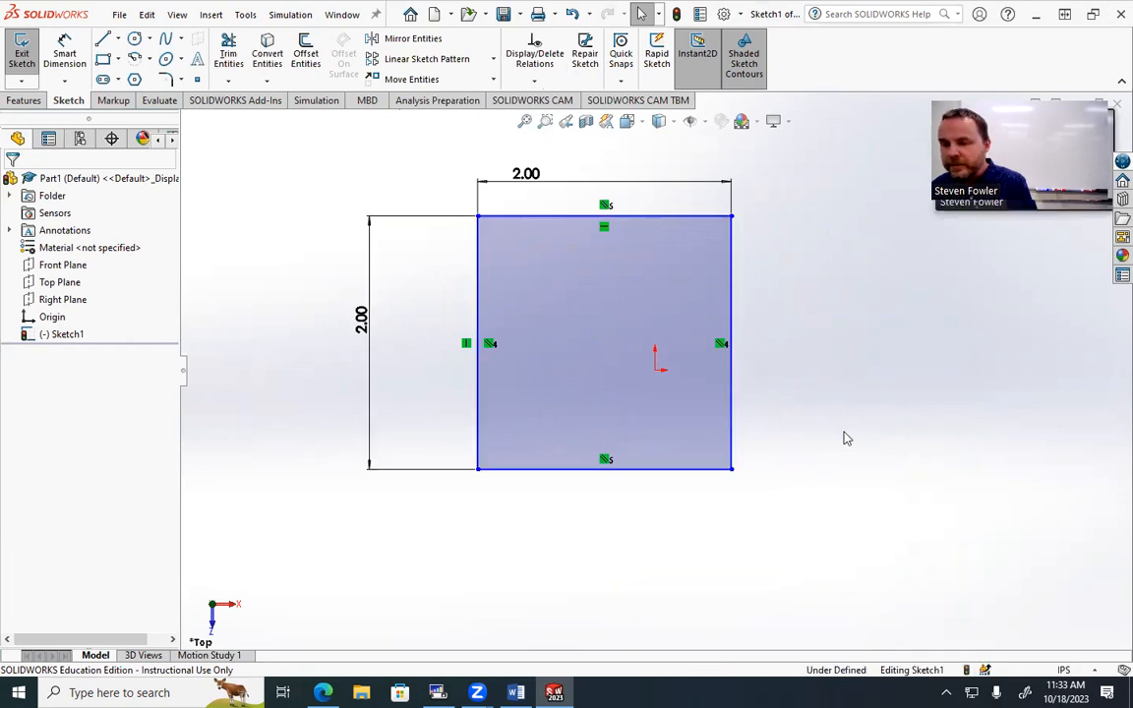
Move the square freehand by its edges so its upper-left corner sits at about X -0.87 in, Y 0.89 in from the origin.
left_click_drag(694, 217, 694, 289)
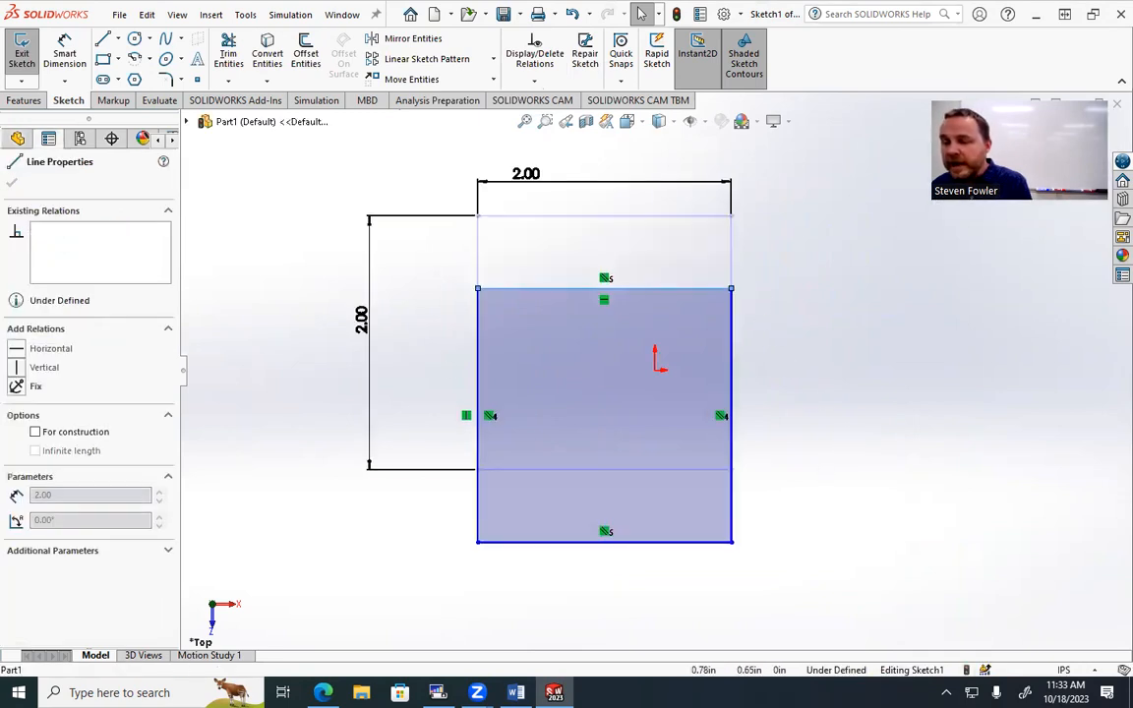
left_click_drag(733, 362, 801, 362)
left_click(930, 416)
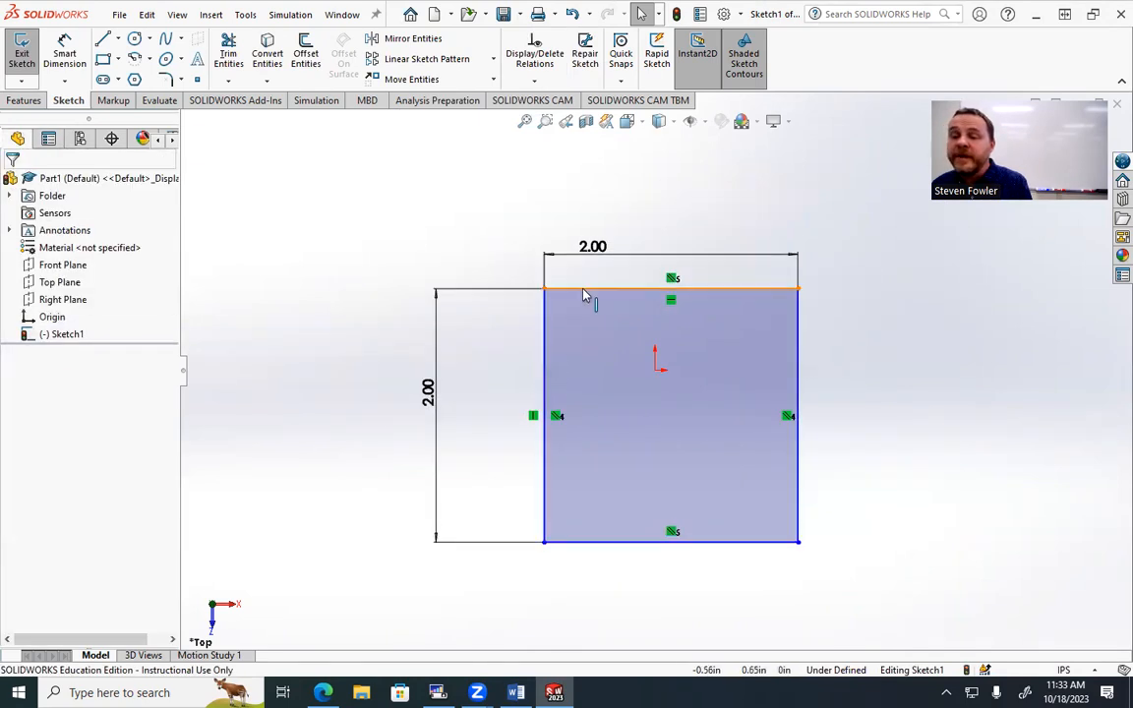
left_click_drag(584, 295, 584, 264)
left_click(885, 389)
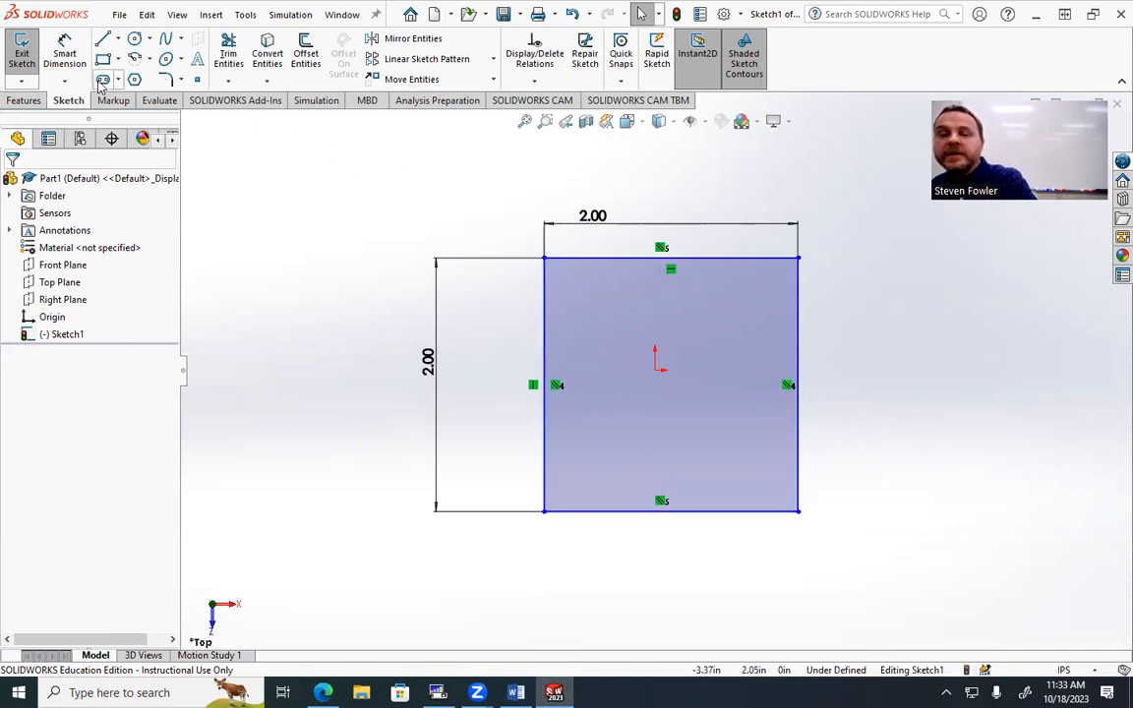
Add a 1 in Smart Dimension between the square's left edge and the origin, placed below the shape.
left_click(547, 357)
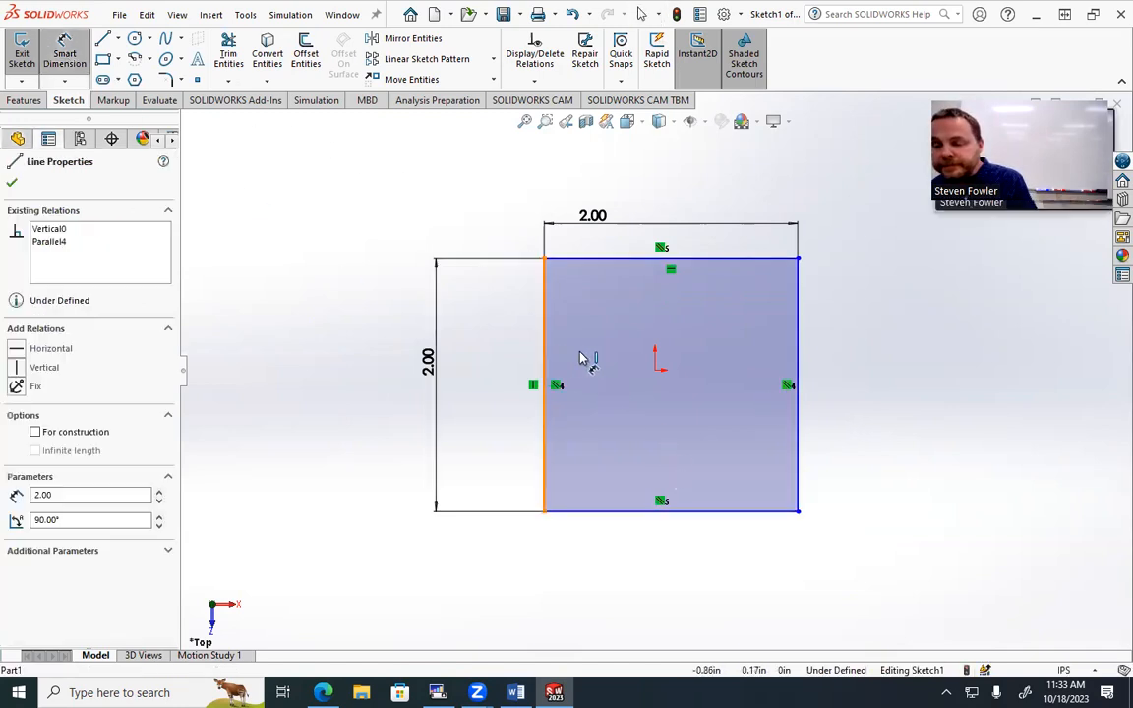
left_click(654, 370)
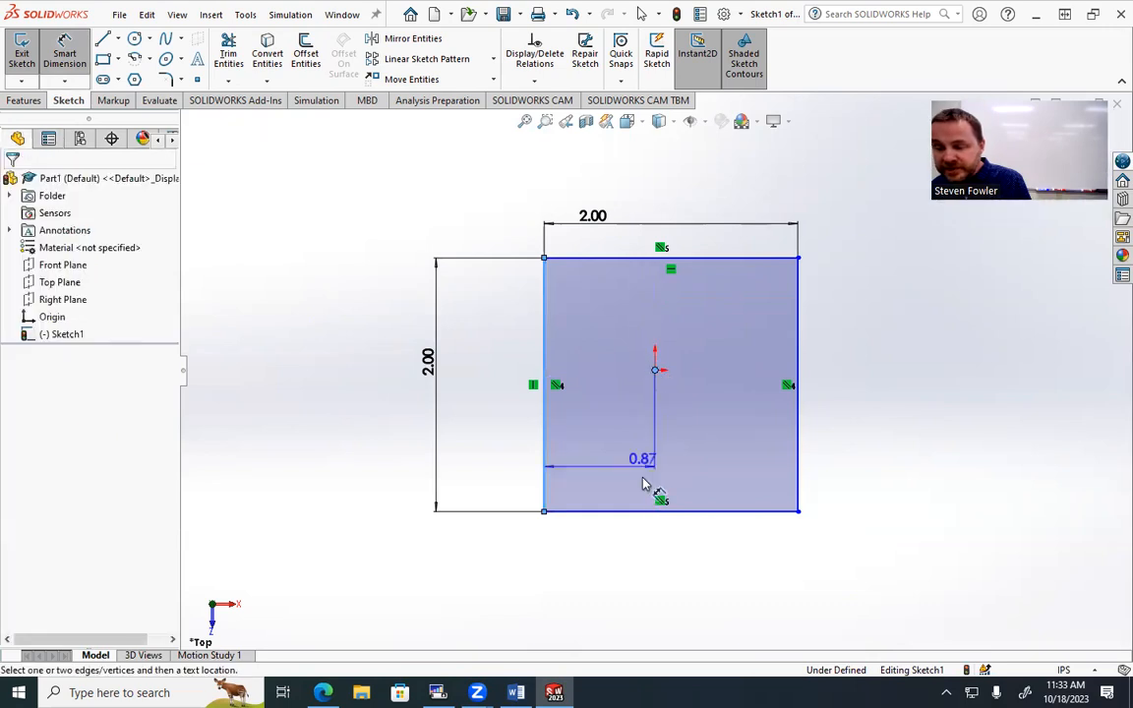
left_click(644, 561)
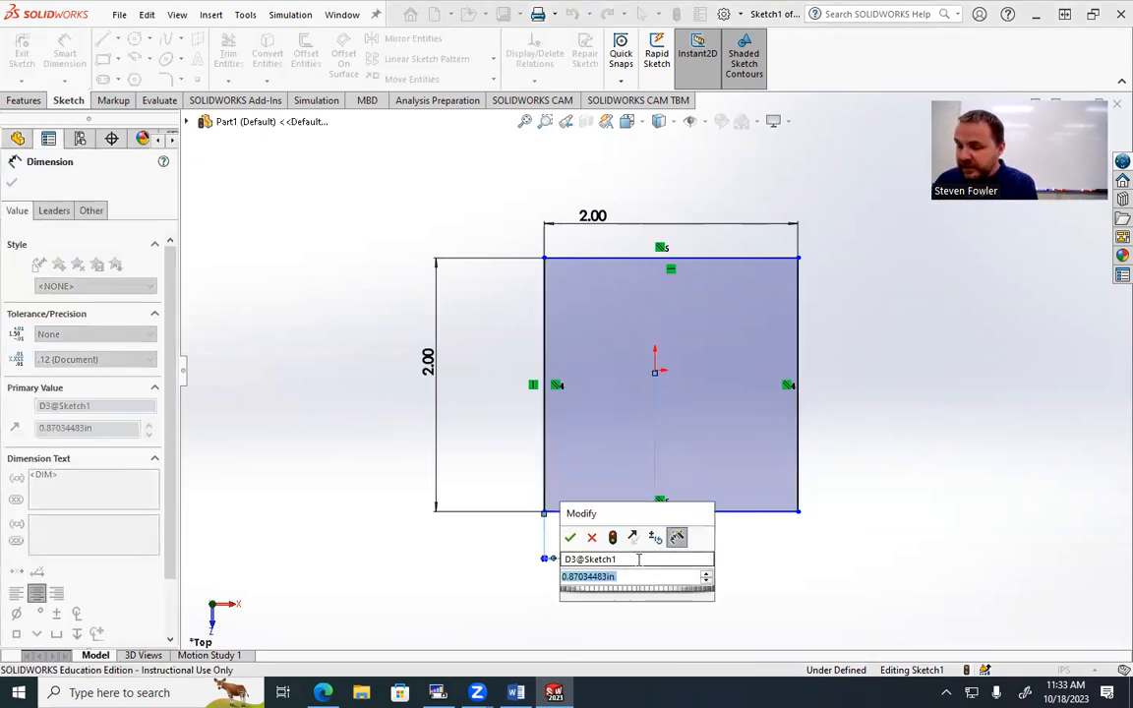
type("1")
key("Return")
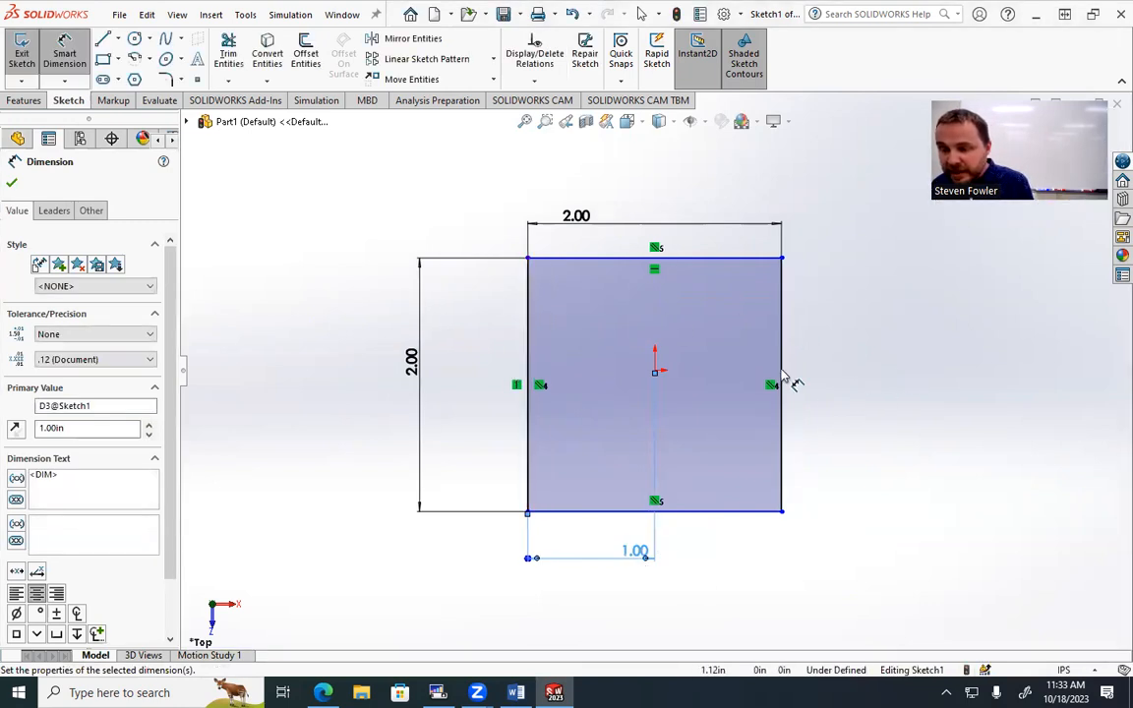
Add a 1 in Smart Dimension between the square's upper edge and the origin, placed to the right of the shape.
left_click(729, 261)
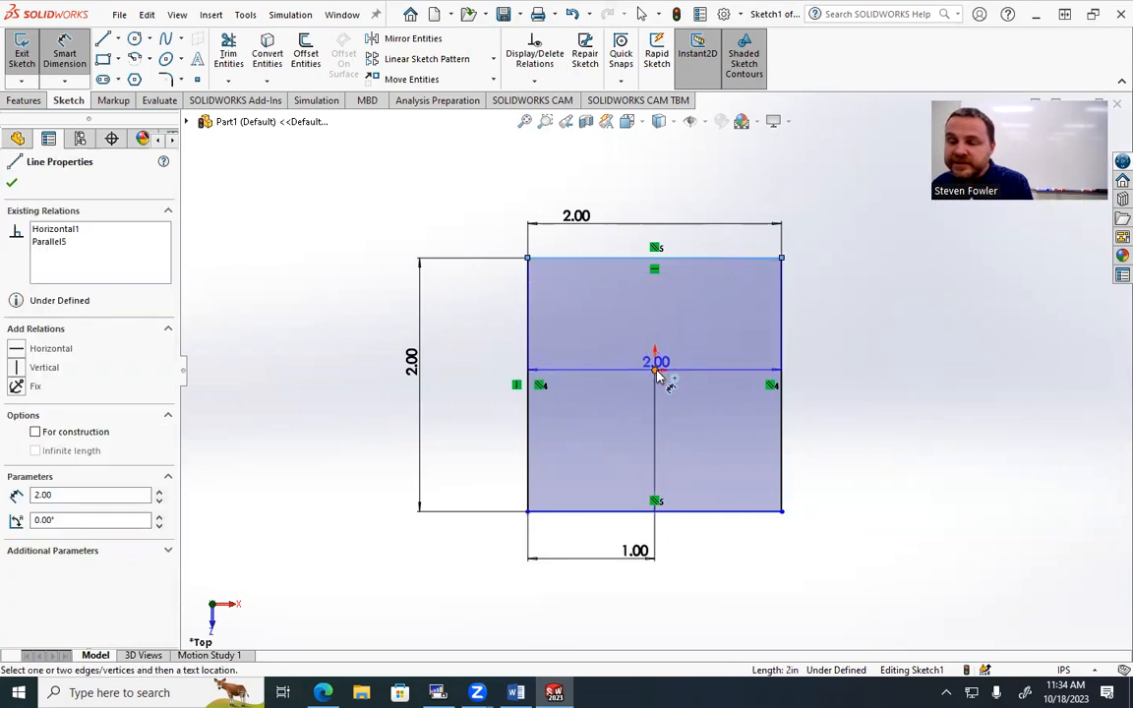
left_click(657, 371)
left_click(910, 372)
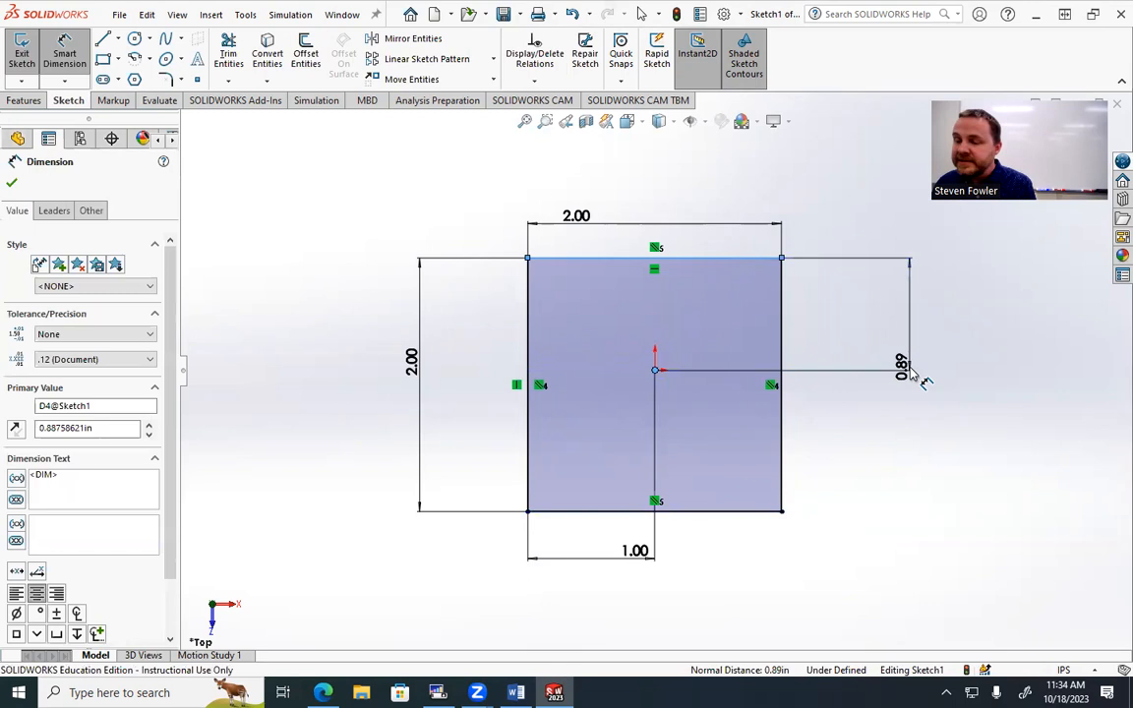
type("1")
key("Return")
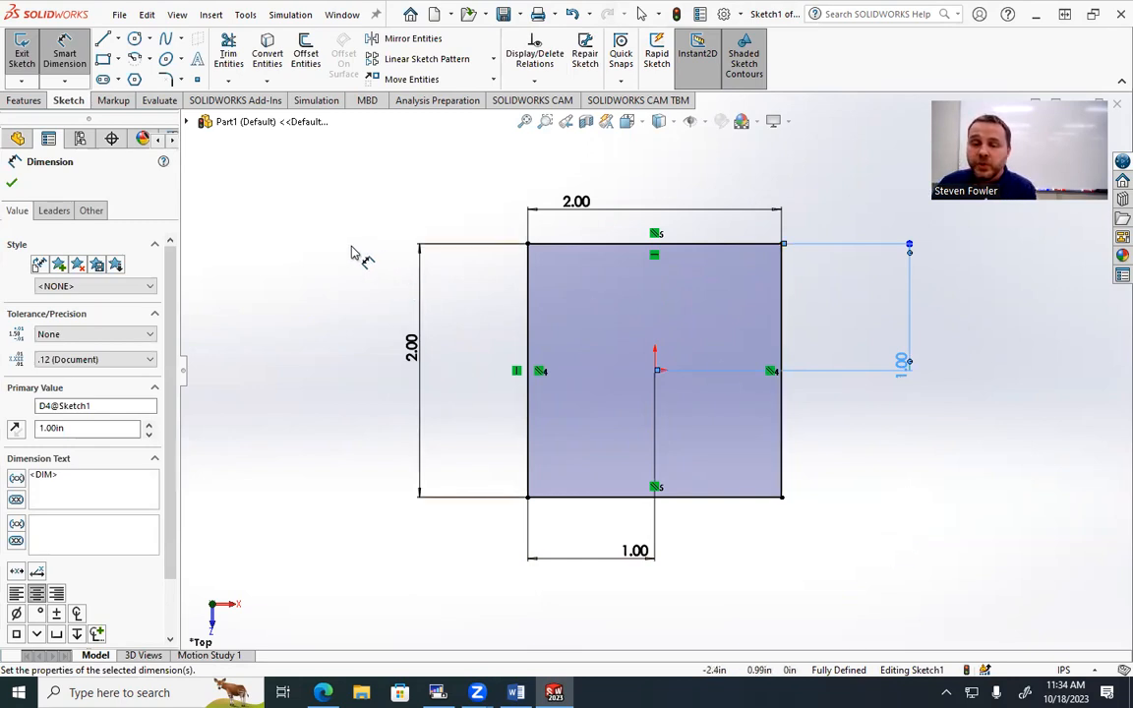
Set the square's height dimension on its left side to 5 in.
double_click(412, 349)
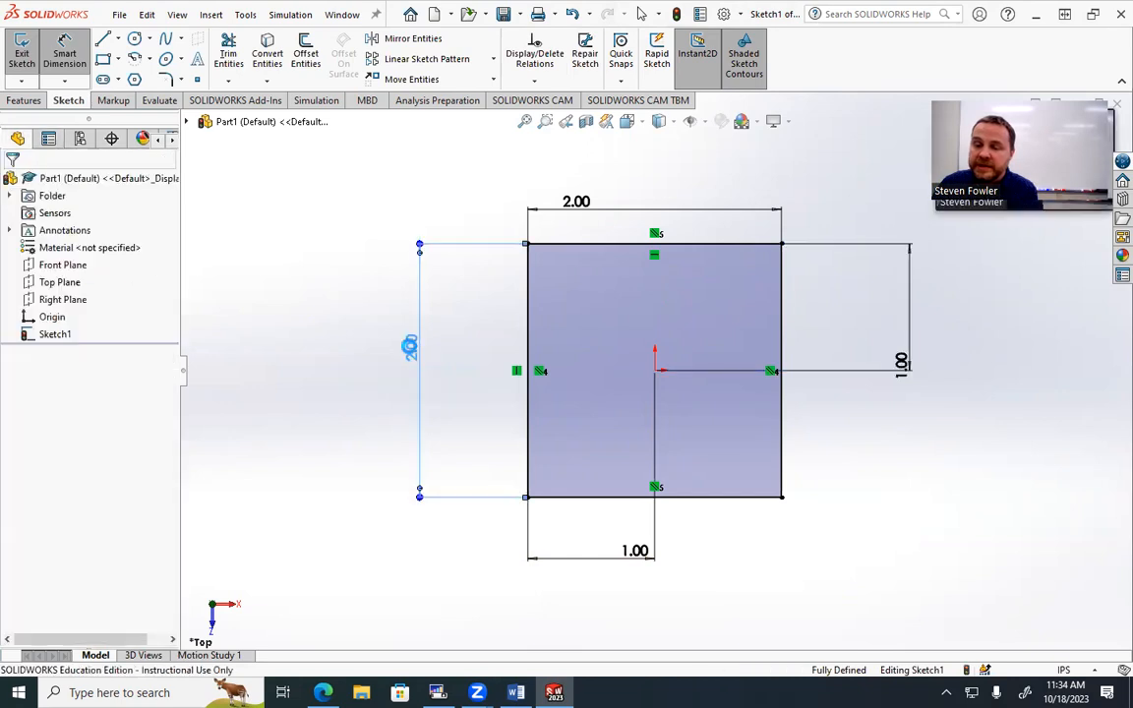
type("5")
key("Return")
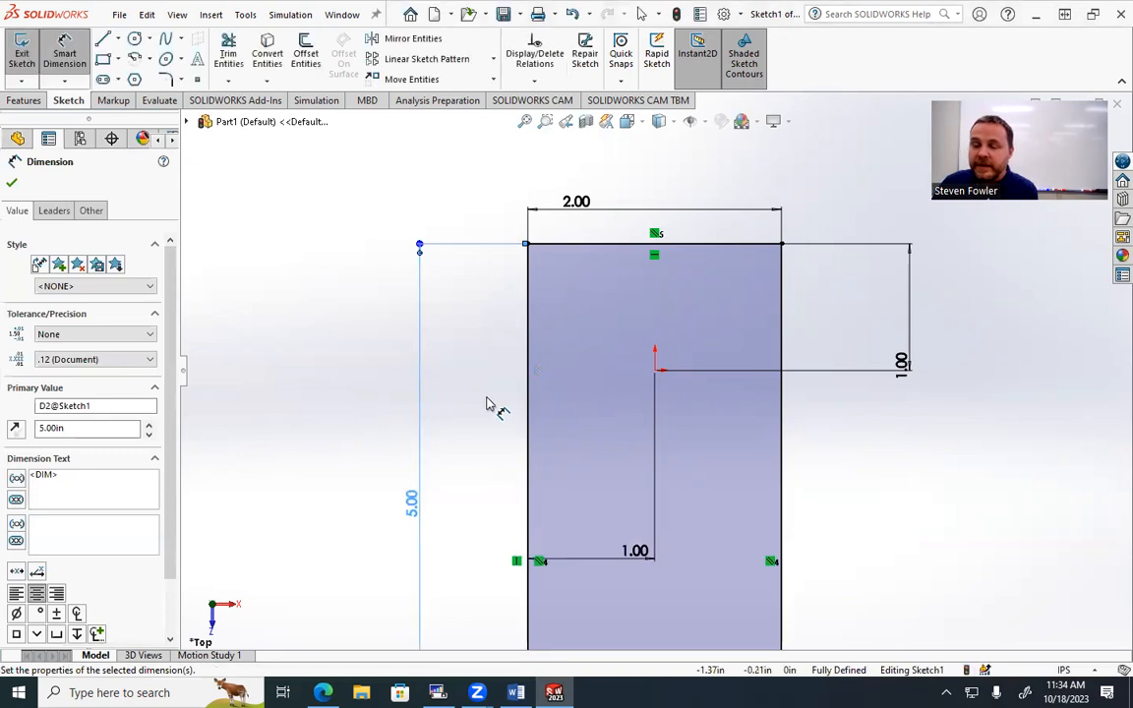
Link the vertical distance from the upper edge to the origin to half the rectangle's height with the equation ="D2@Sketch1"/2.
scroll(871, 507, "up", 3)
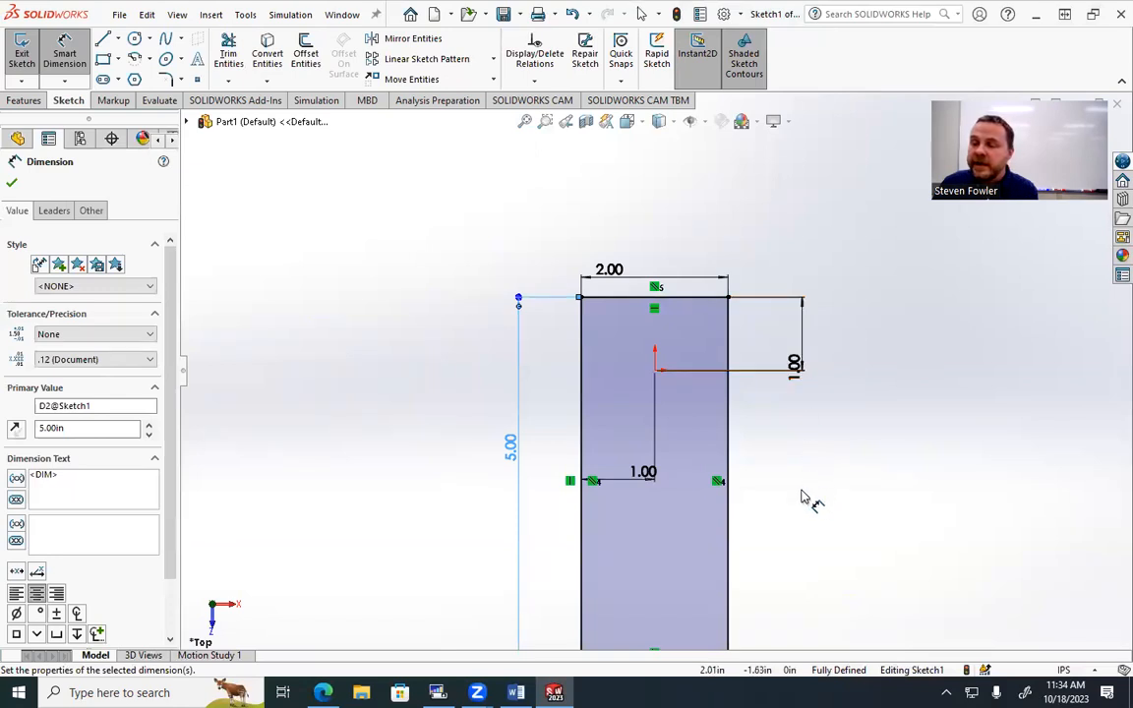
scroll(801, 497, "up", 2)
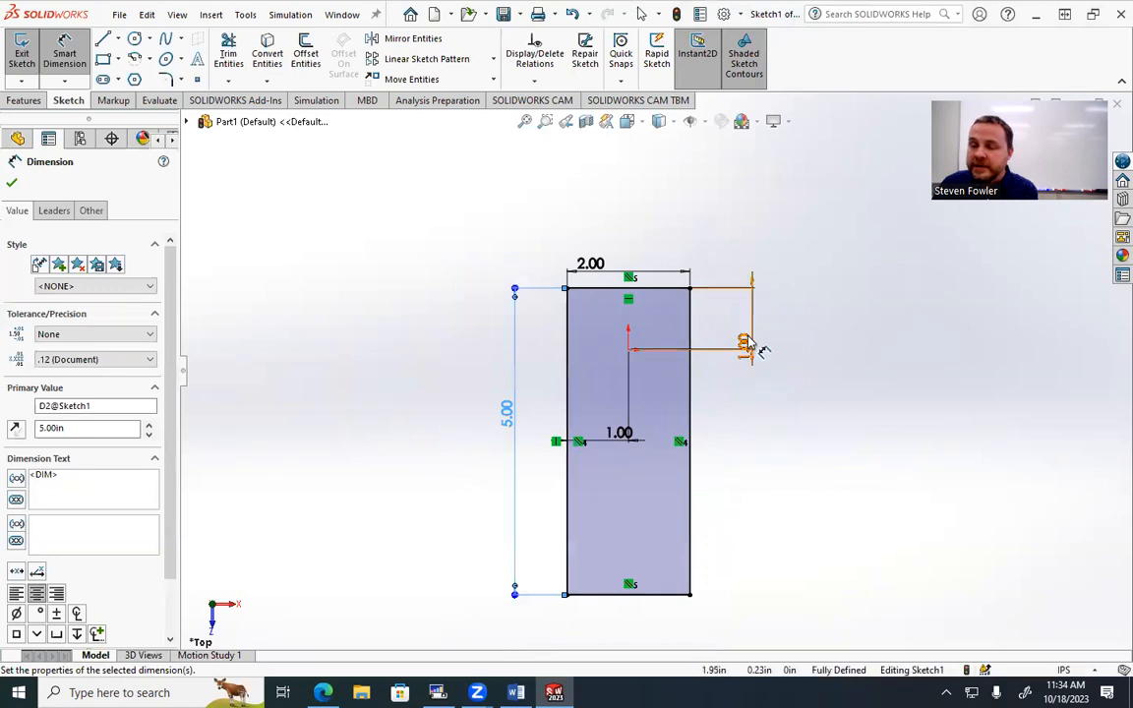
double_click(753, 345)
type("=")
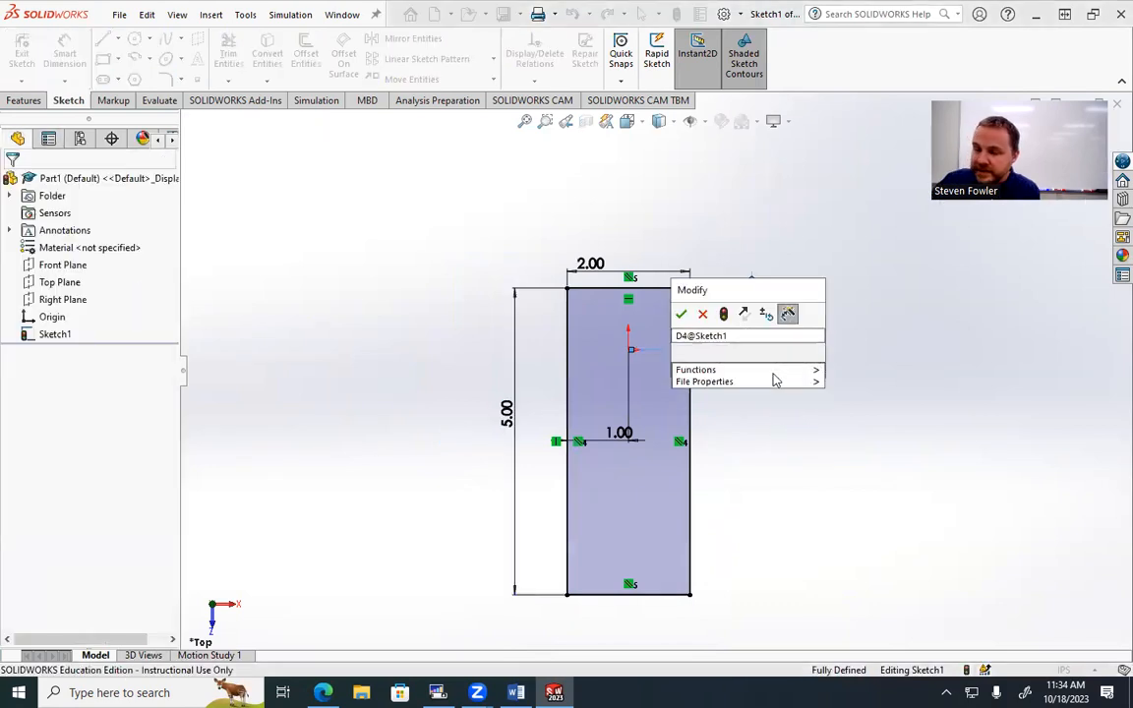
mouse_move(776, 374)
left_click(507, 411)
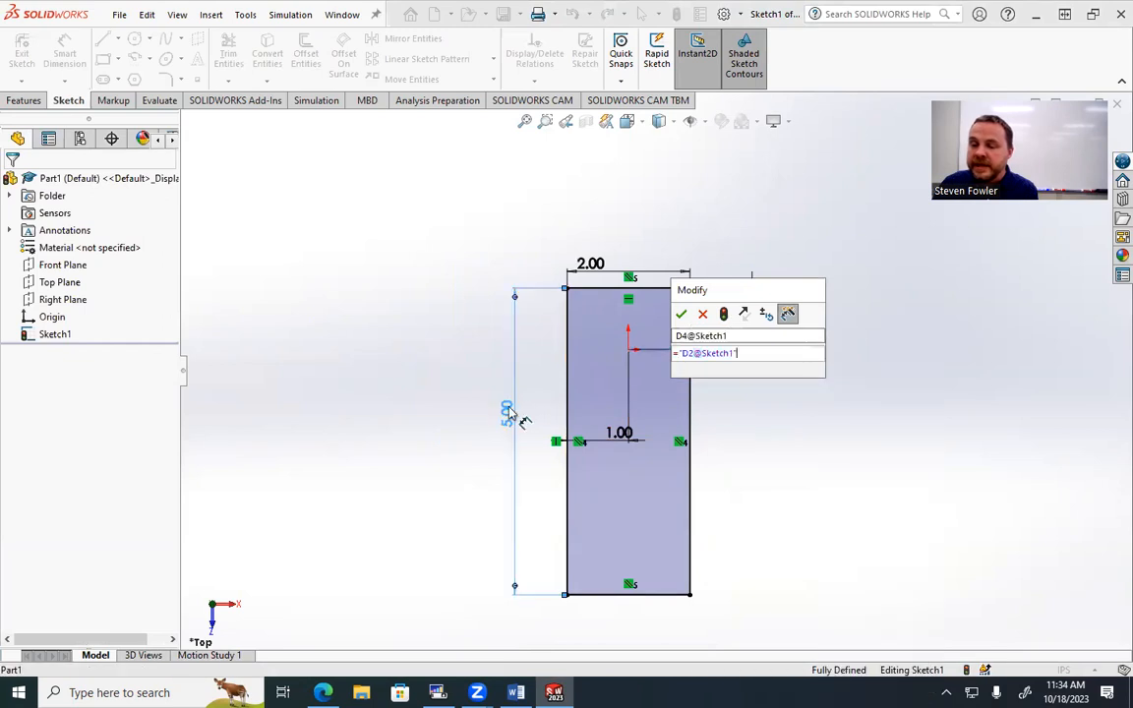
type("/")
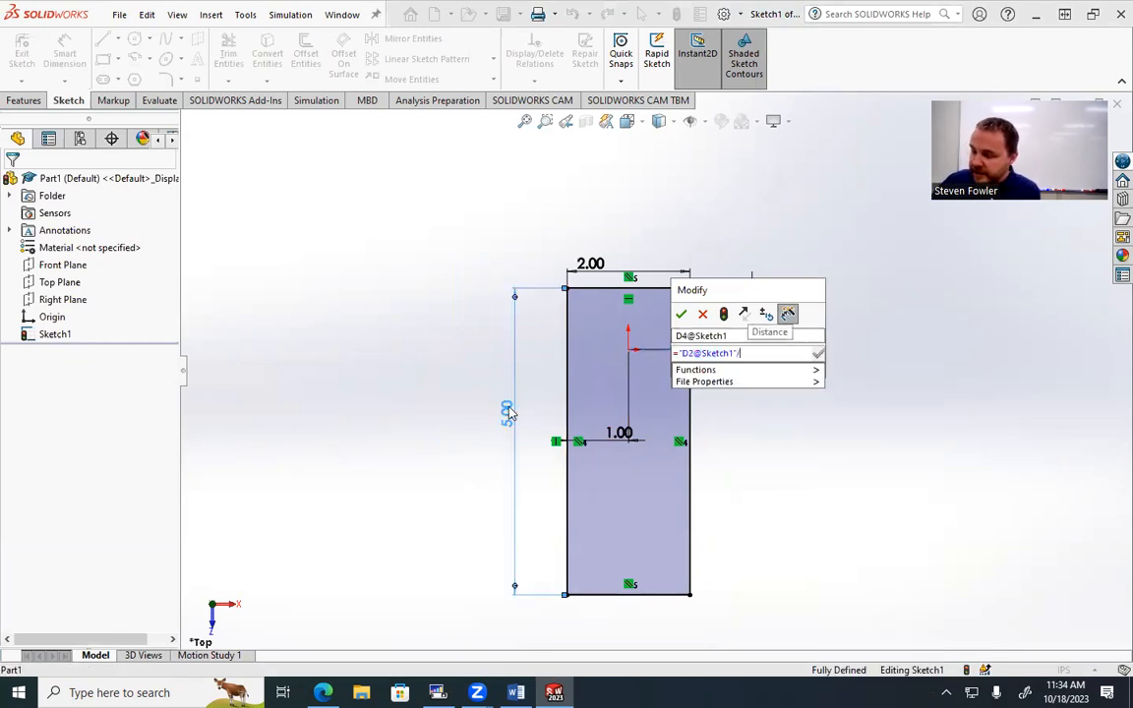
type("2")
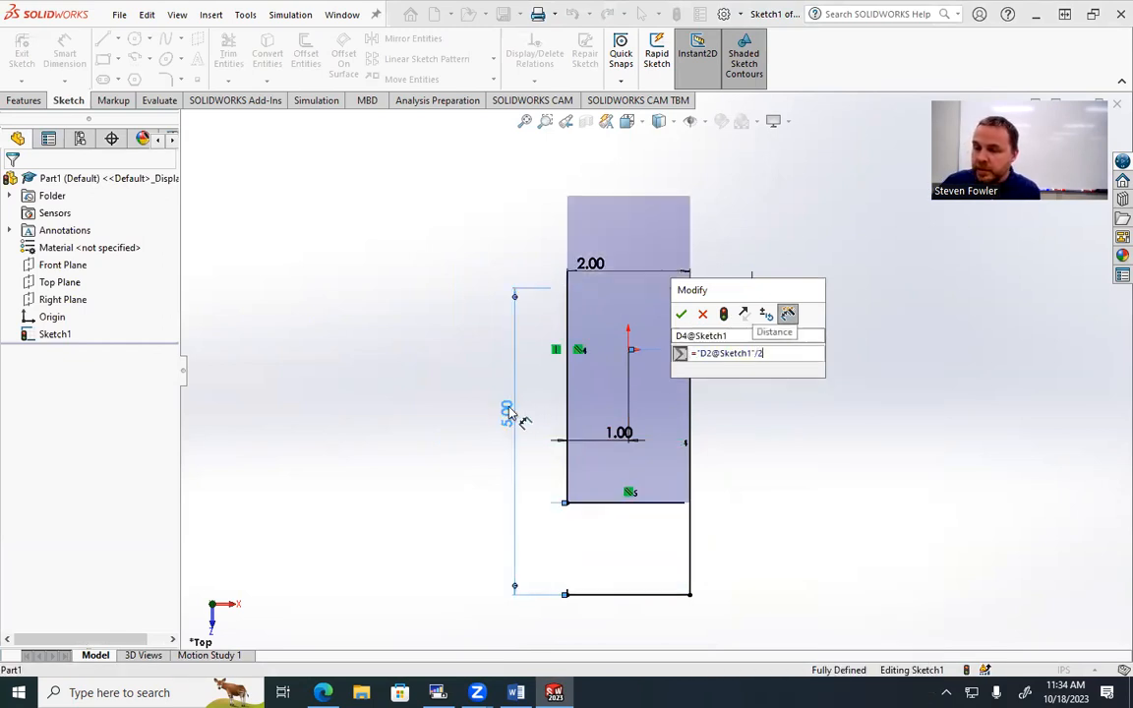
left_click(681, 314)
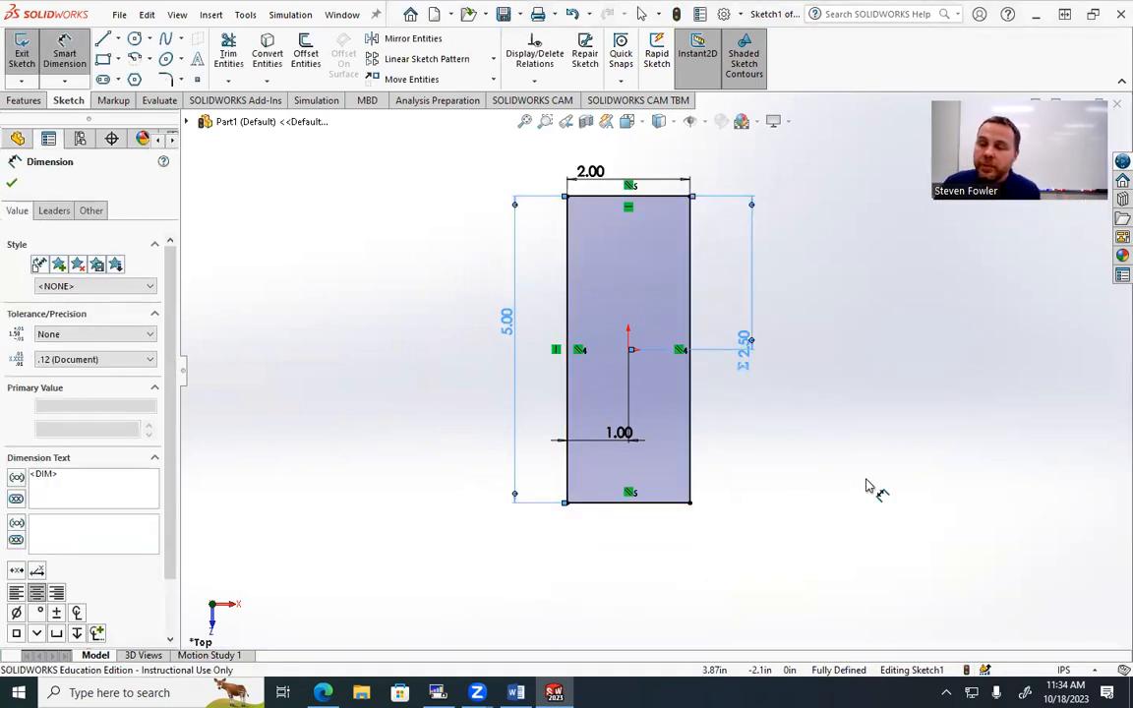
Set the rectangle's height to 4 in and move the 1 in horizontal origin dimension below the shape.
double_click(504, 319)
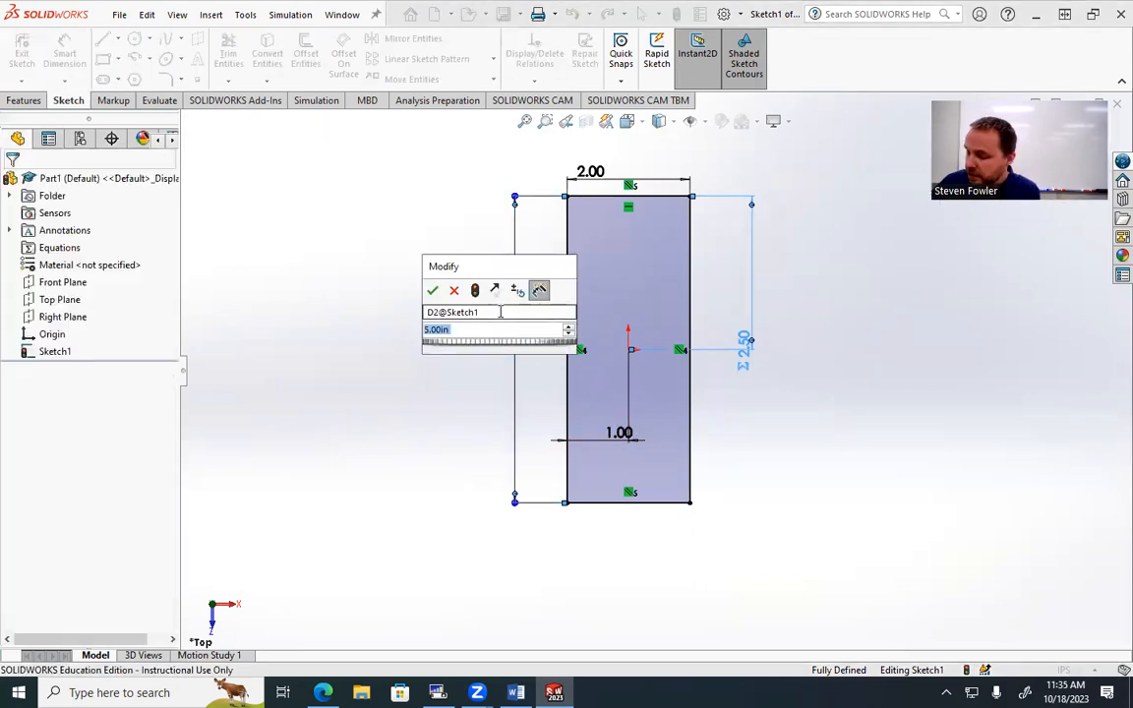
type("4")
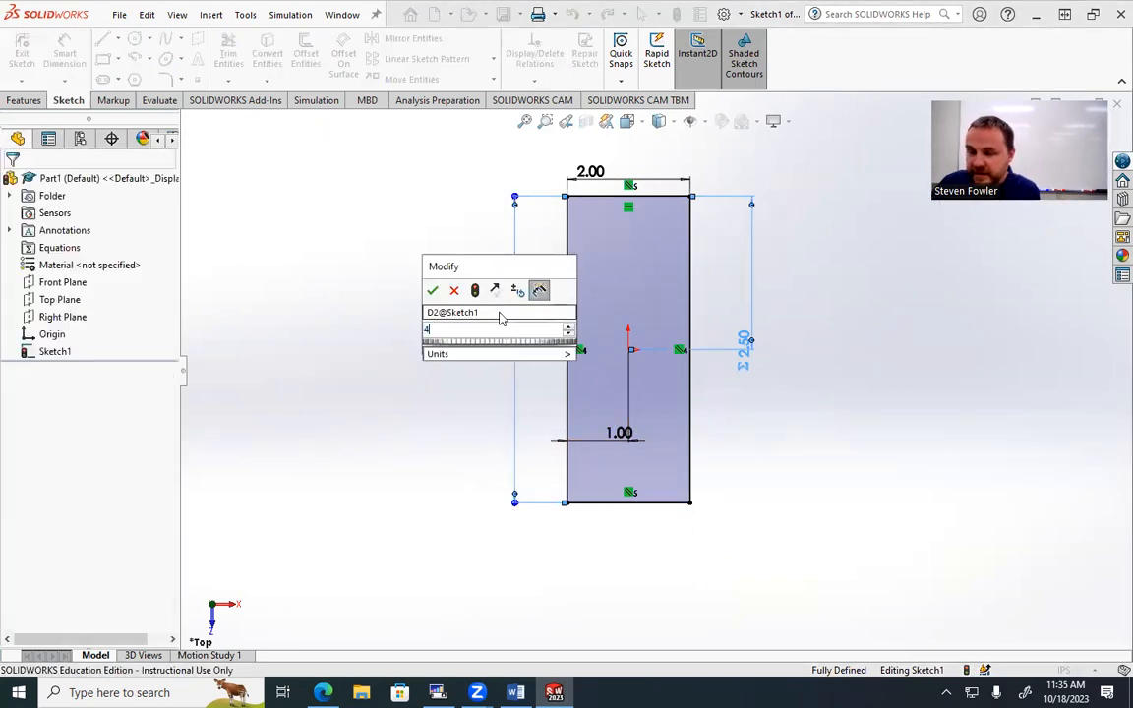
key("Return")
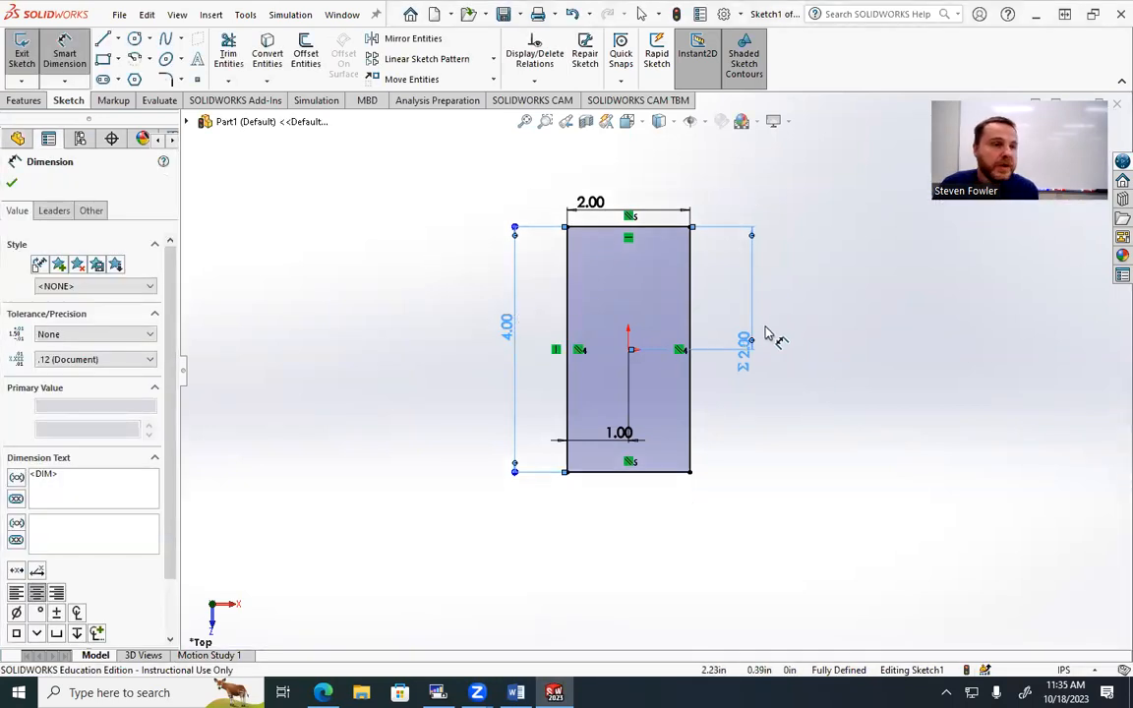
left_click_drag(620, 434, 617, 533)
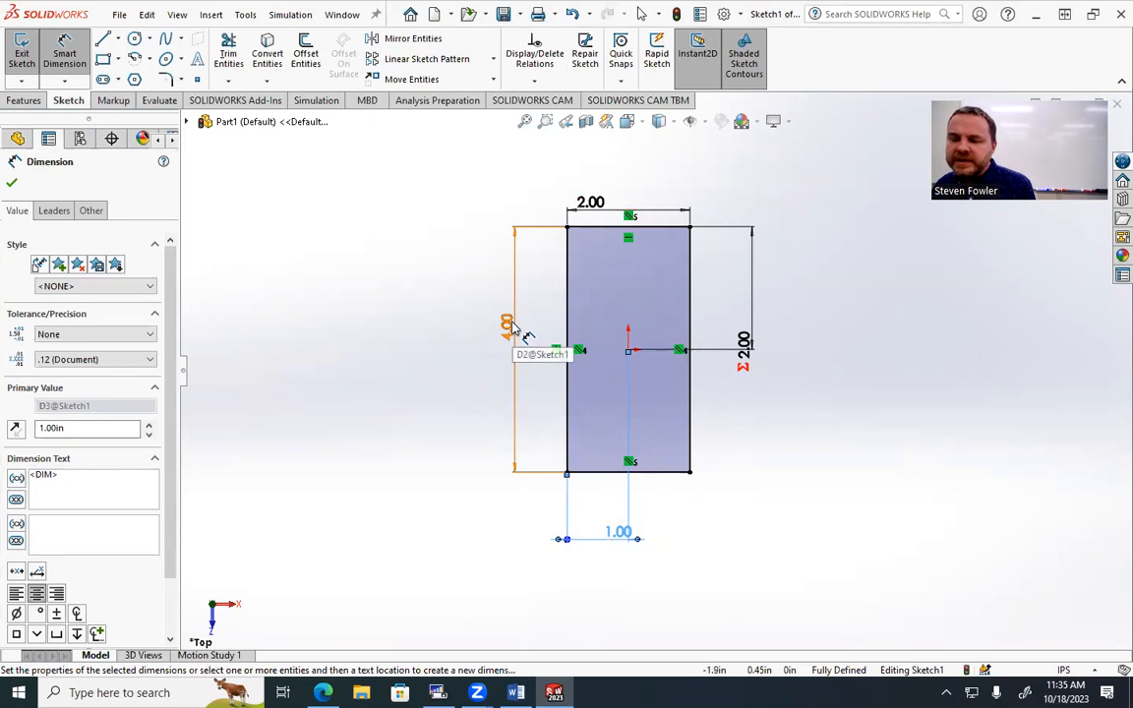
Make the rectangle's width equal to its height with the equation ="D2@Sketch1".
double_click(595, 203)
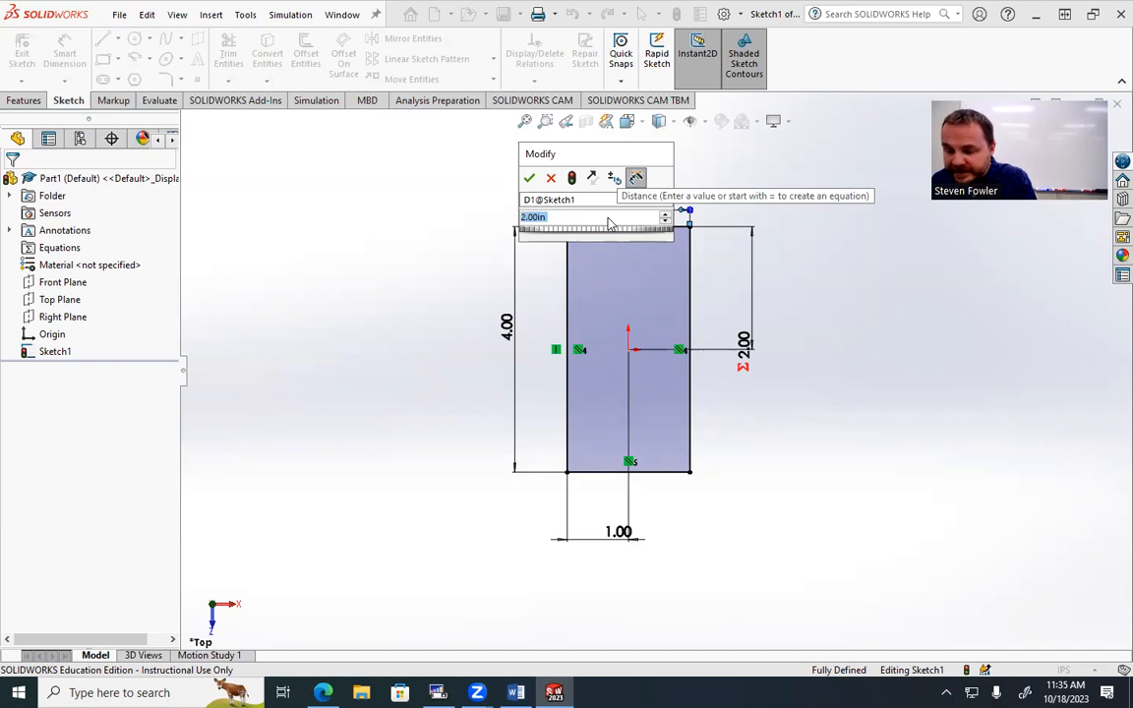
type("=")
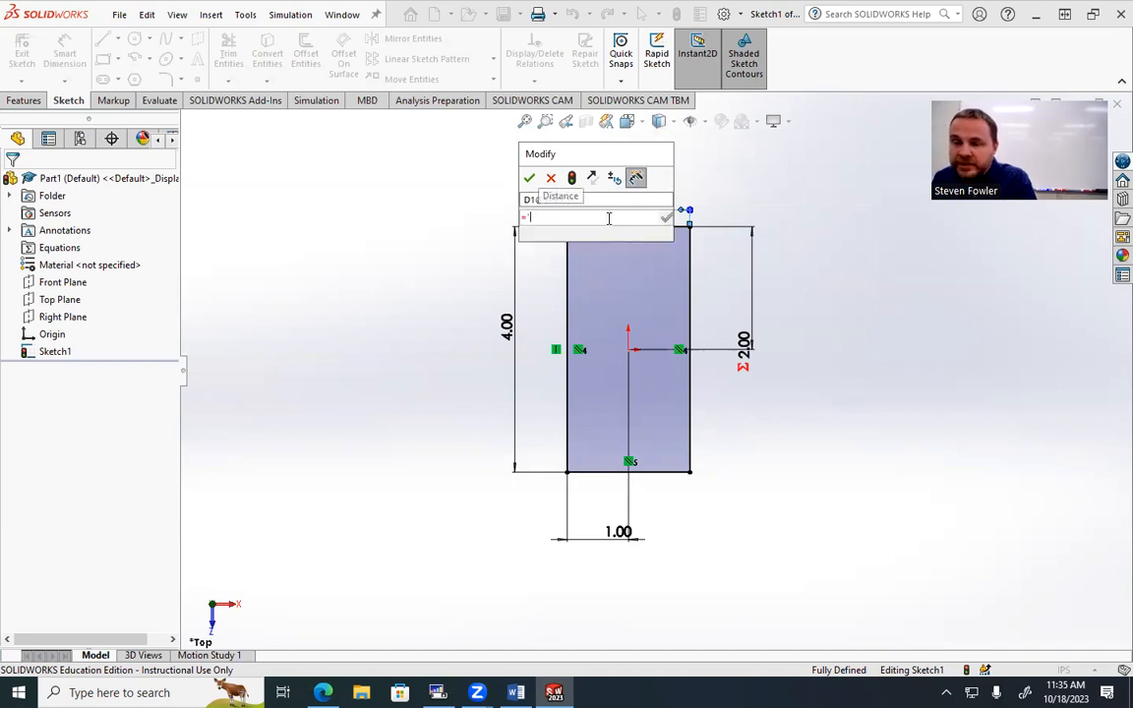
type("D2")
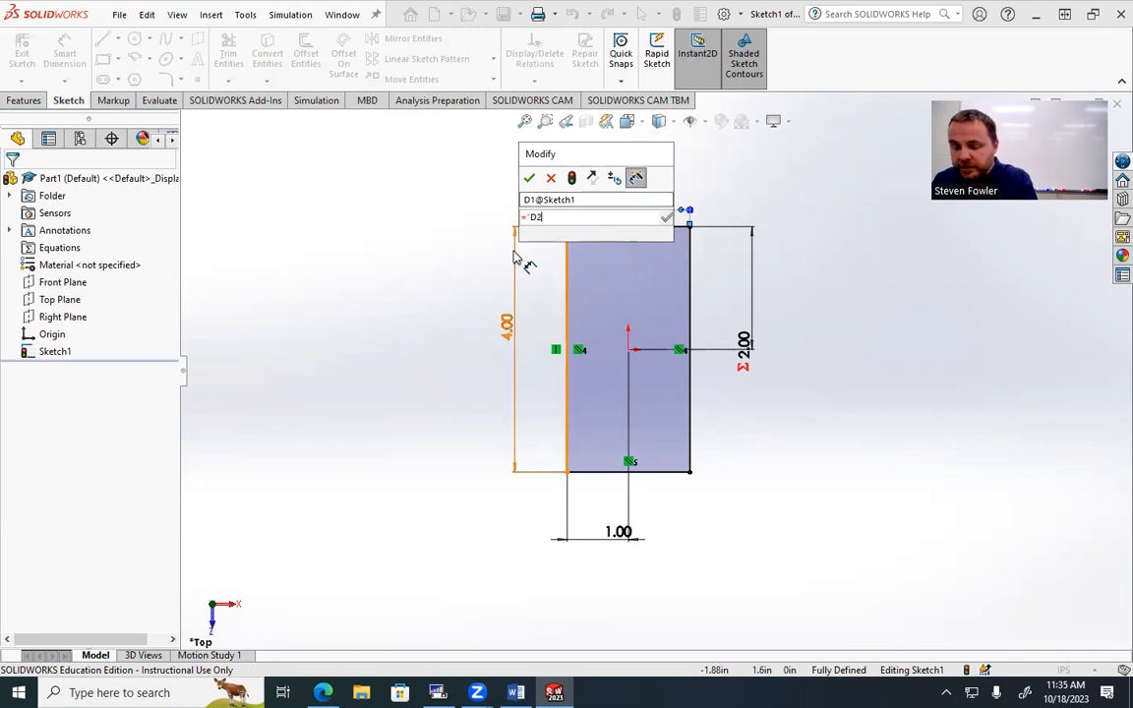
type("@")
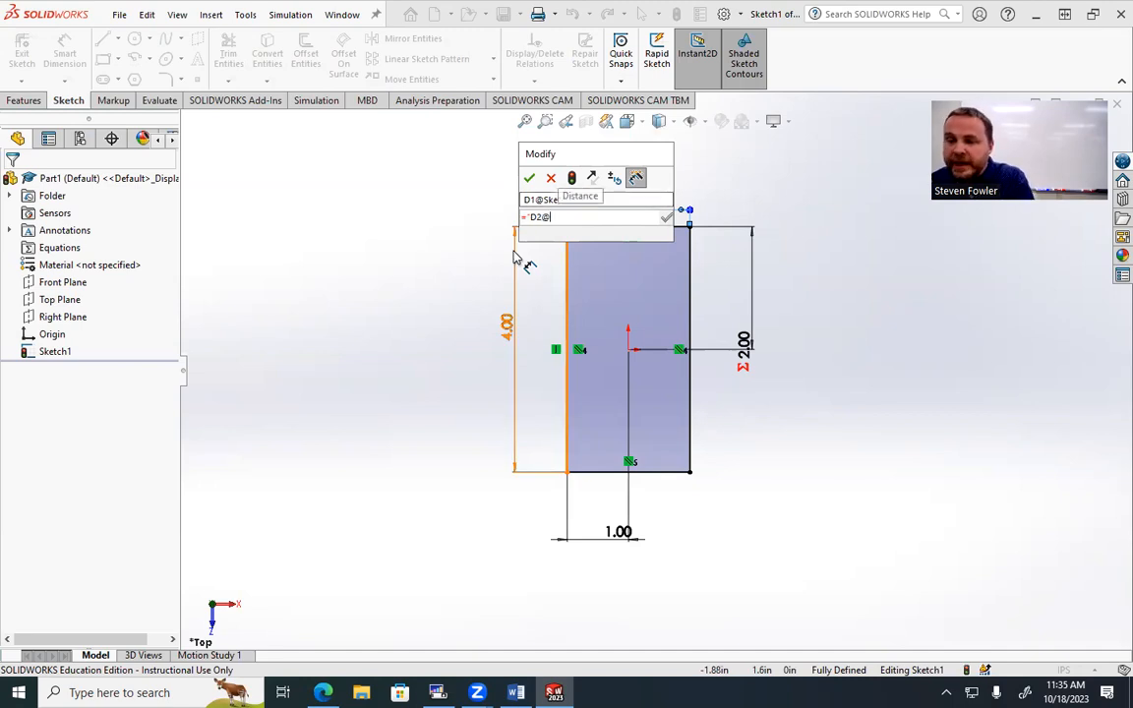
type("Sketch1")
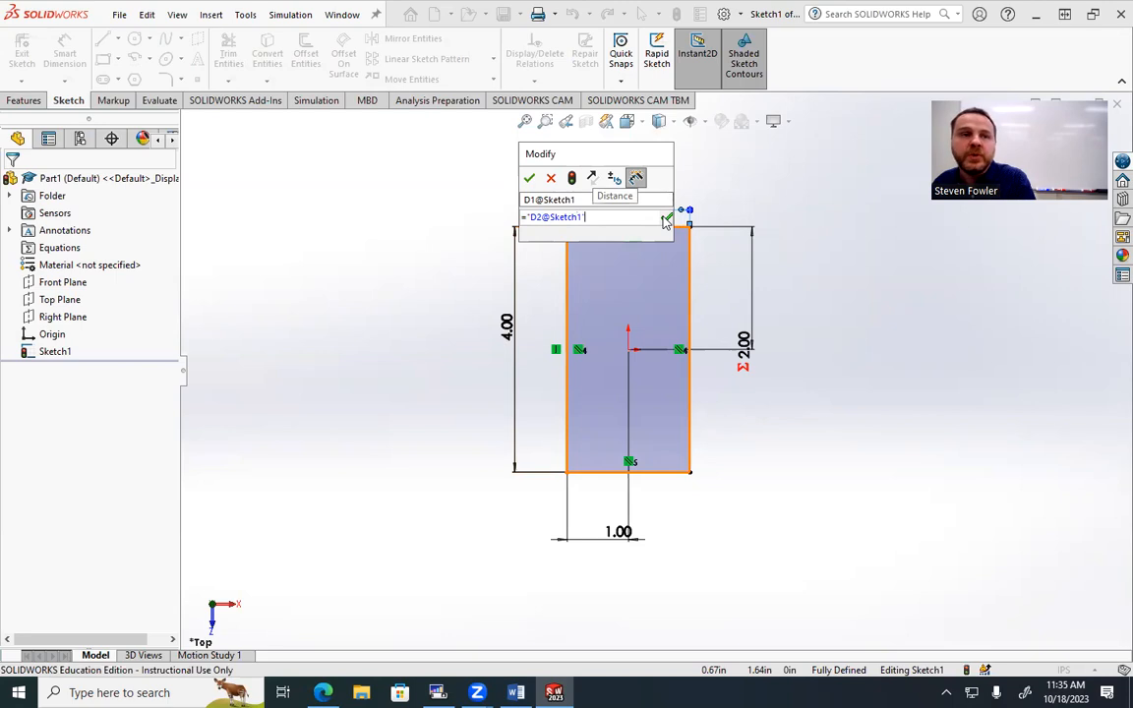
left_click(665, 220)
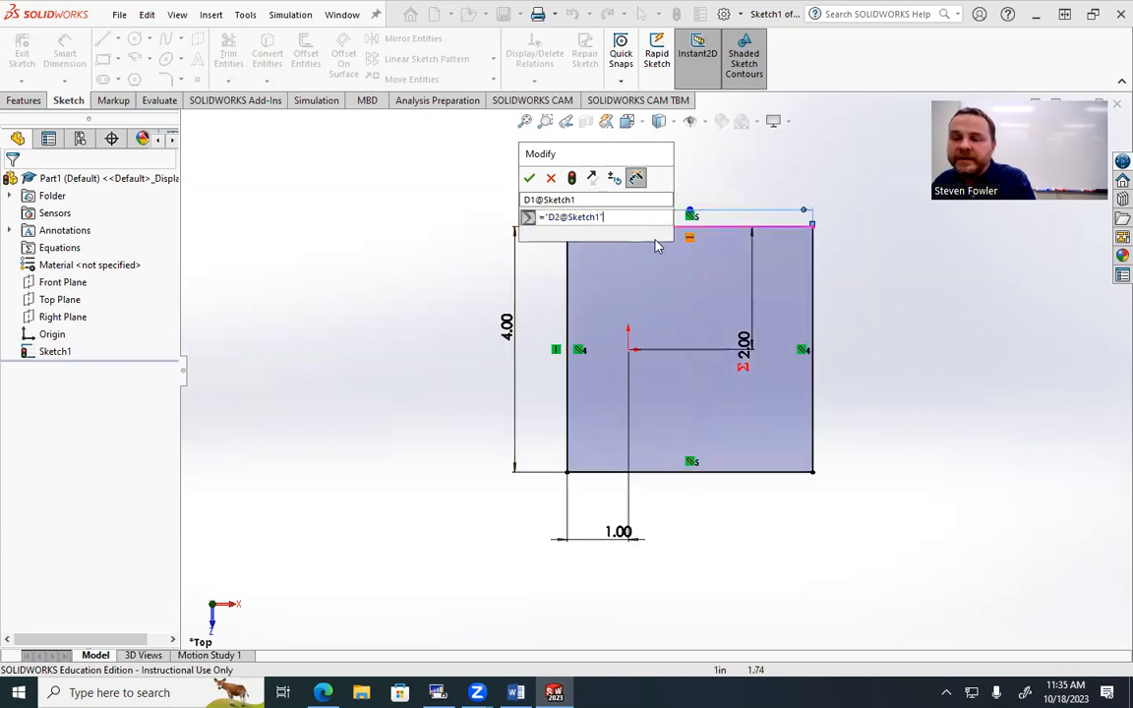
left_click(530, 178)
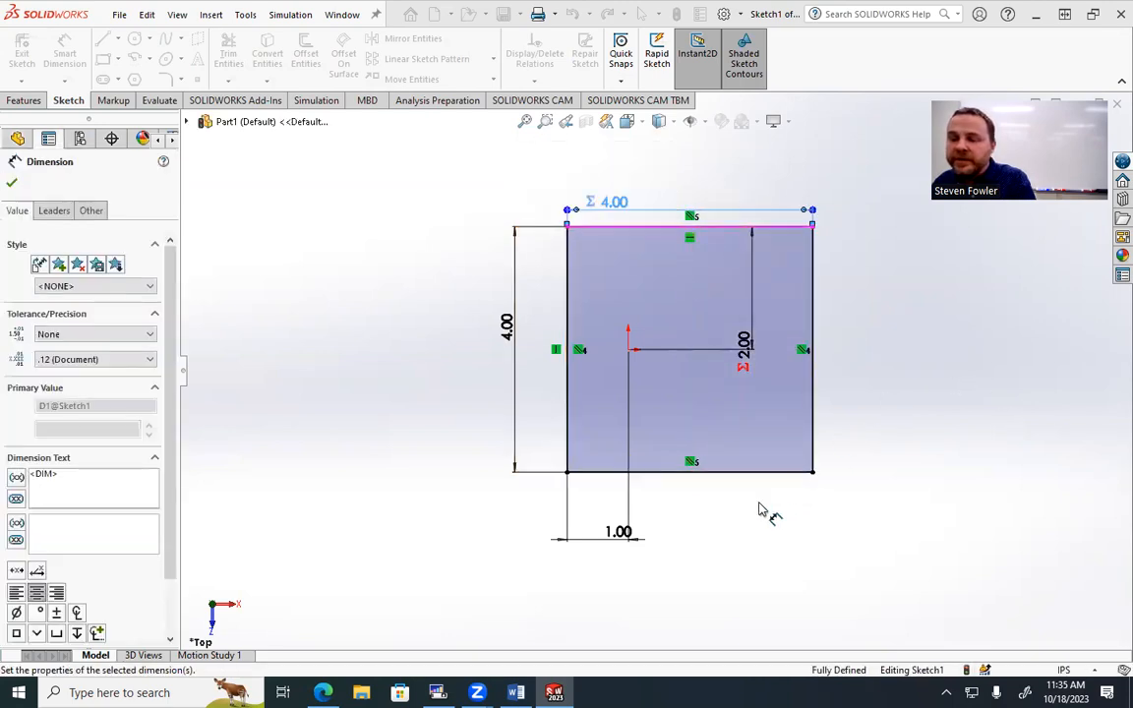
Link the horizontal distance from the left edge to the origin to half the height with the equation ="D2@Sketch1"/2.
double_click(610, 537)
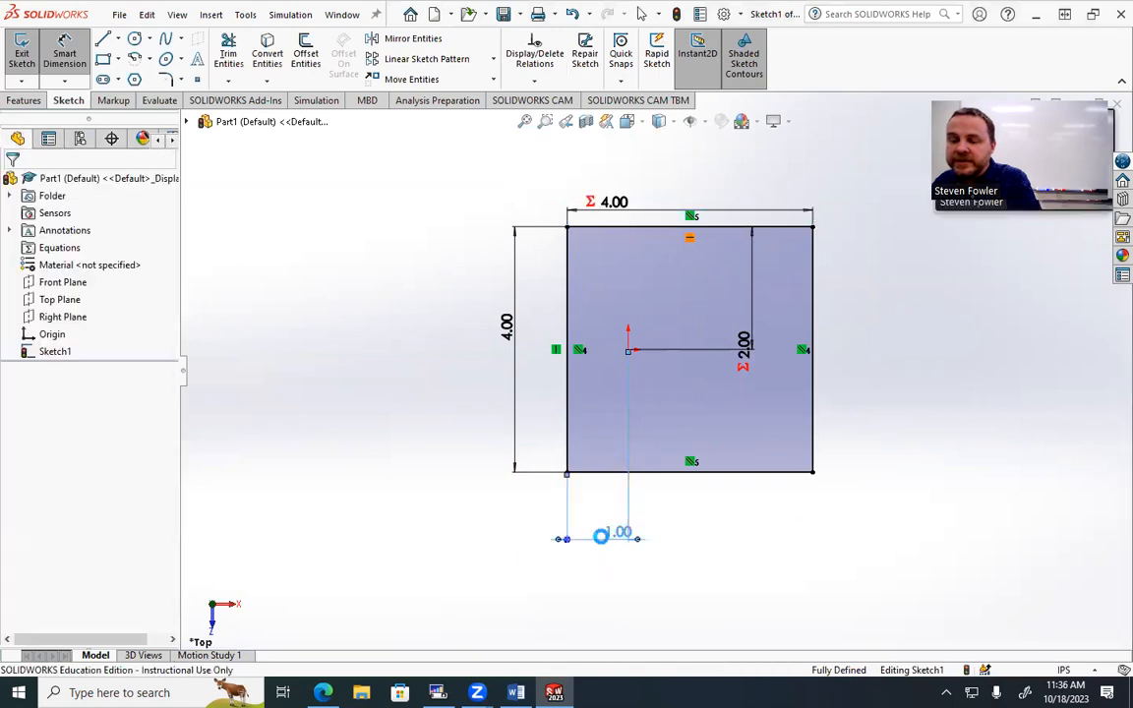
type("=")
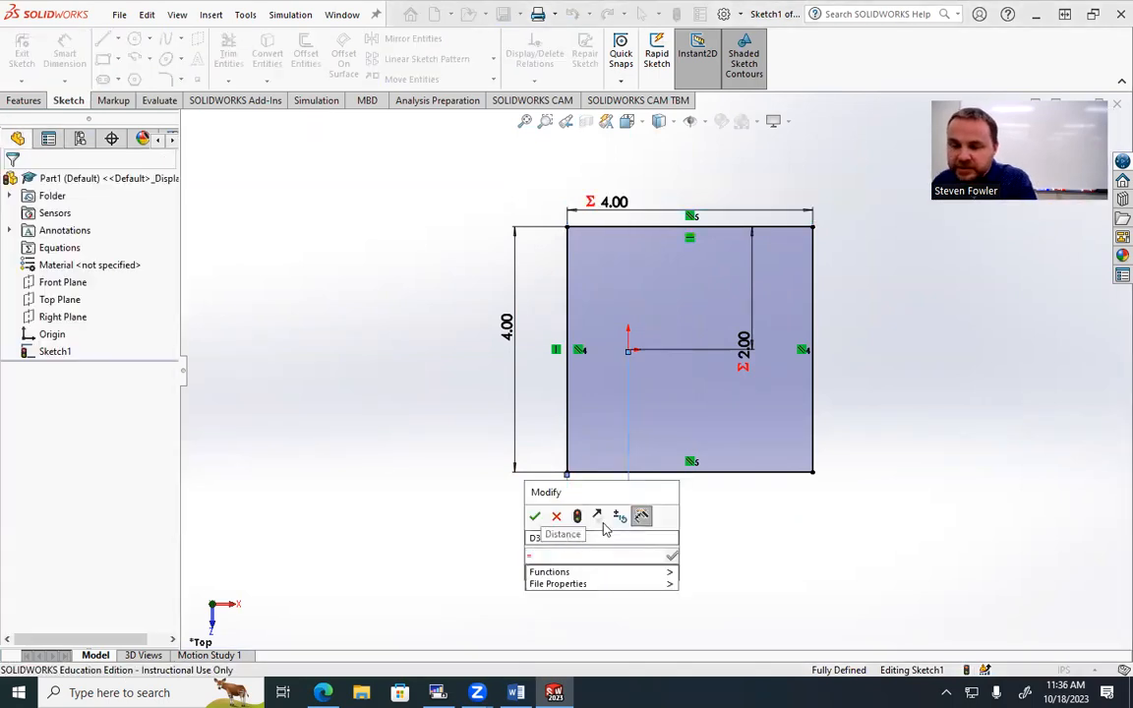
left_click(503, 333)
type("/2")
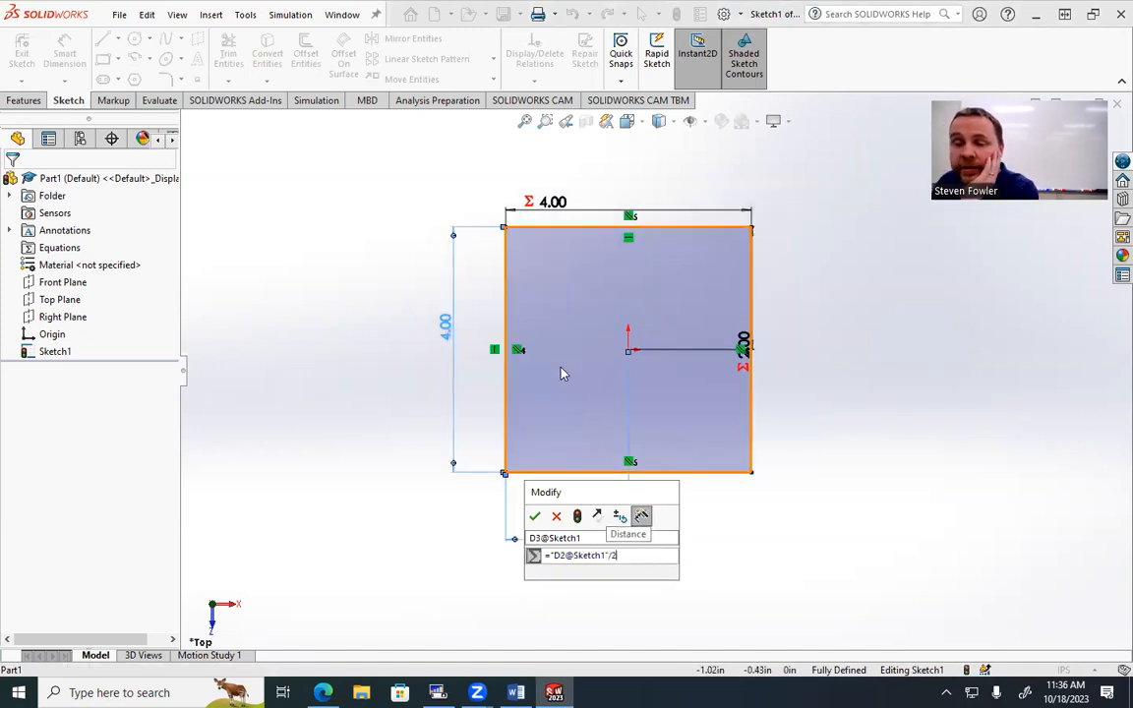
key("Return")
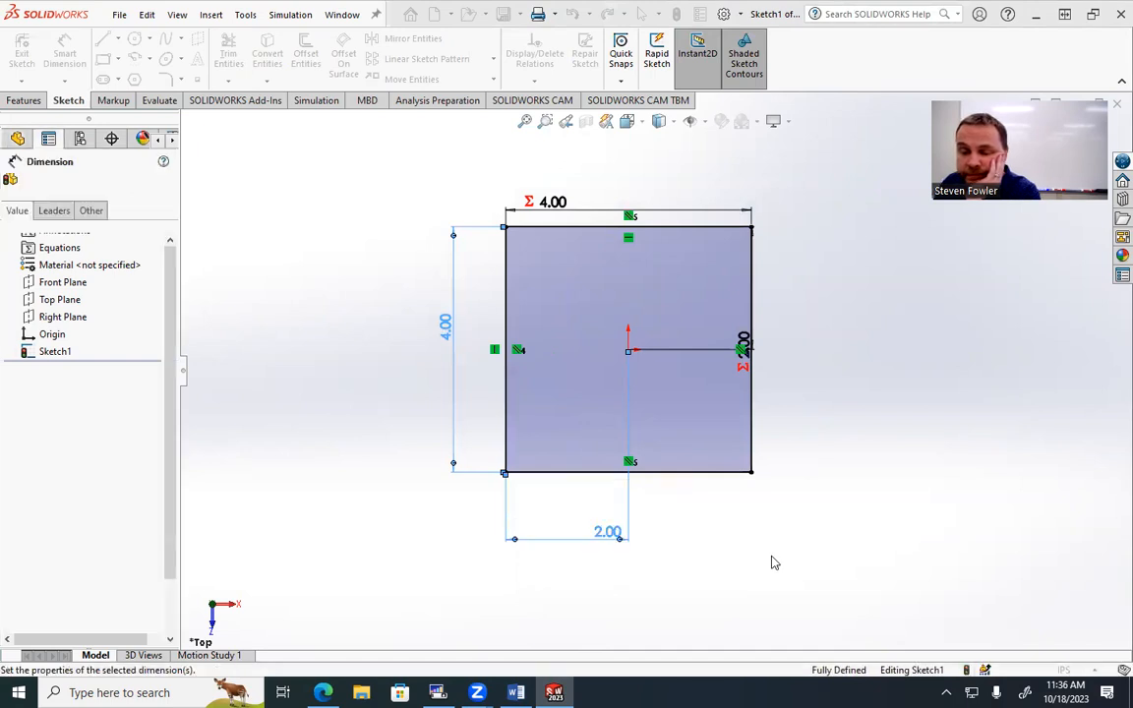
key("Escape")
Set the height dimension that drives the linked square to 5 in.
double_click(448, 330)
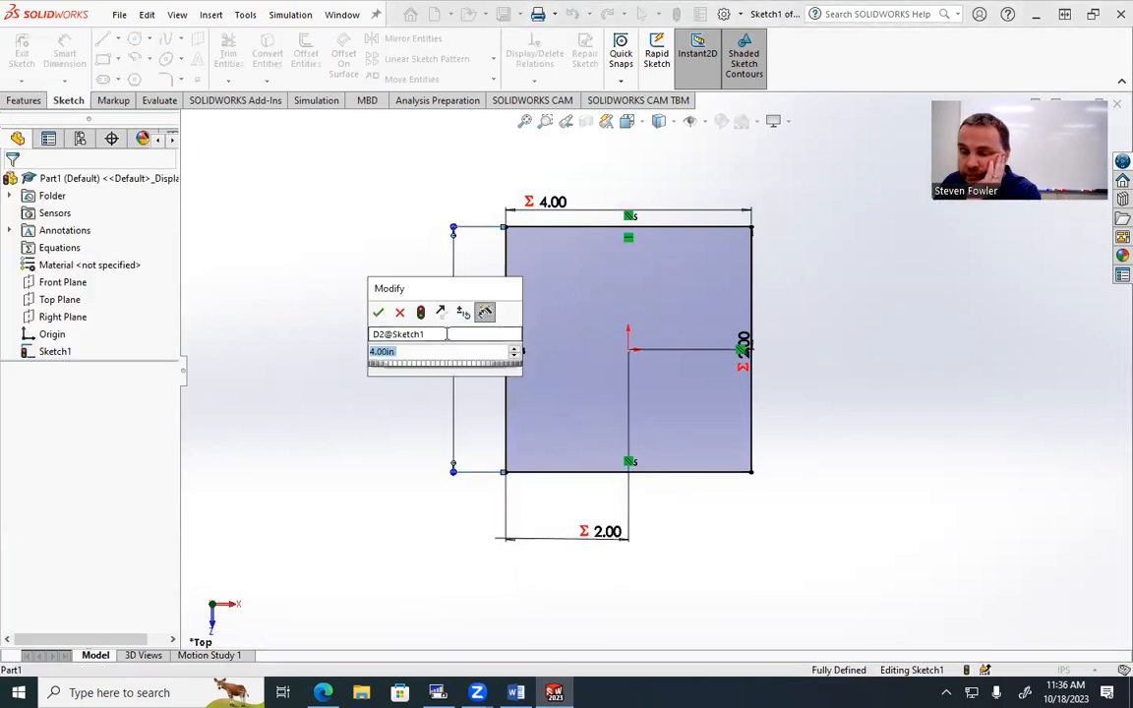
type("5")
key("Return")
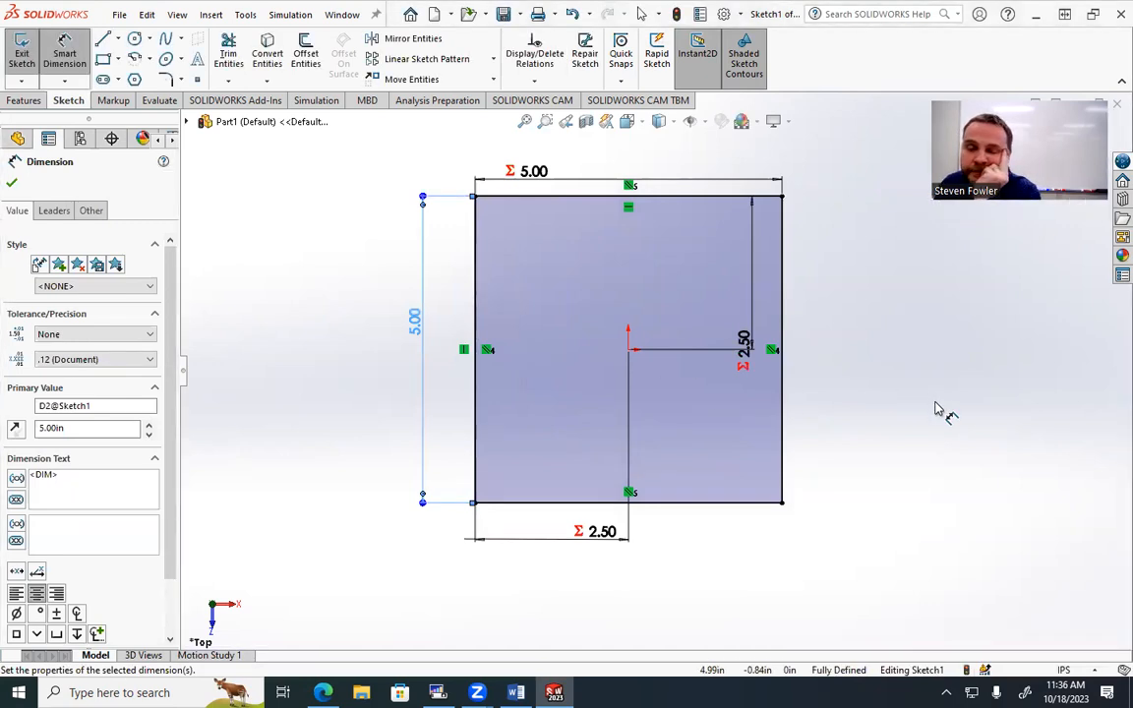
Delete the three equation-driven dimensions: the two 2.50 in origin offsets and the square's 5.00 in width.
left_click_drag(758, 311, 838, 313)
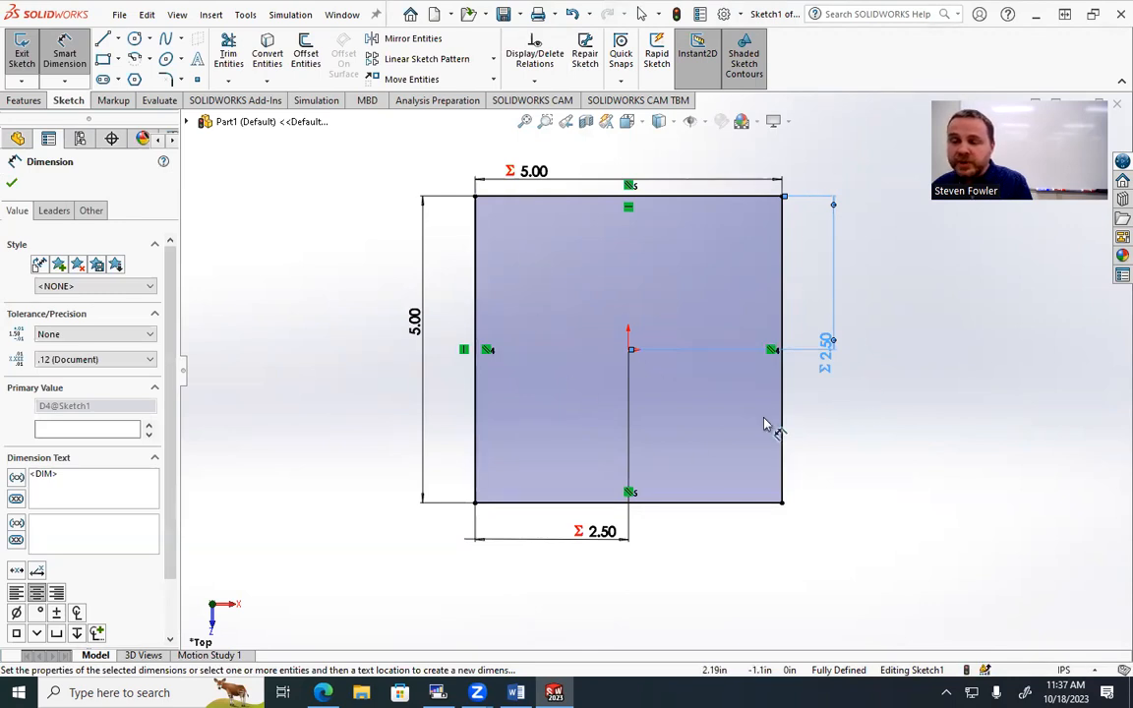
left_click(628, 543)
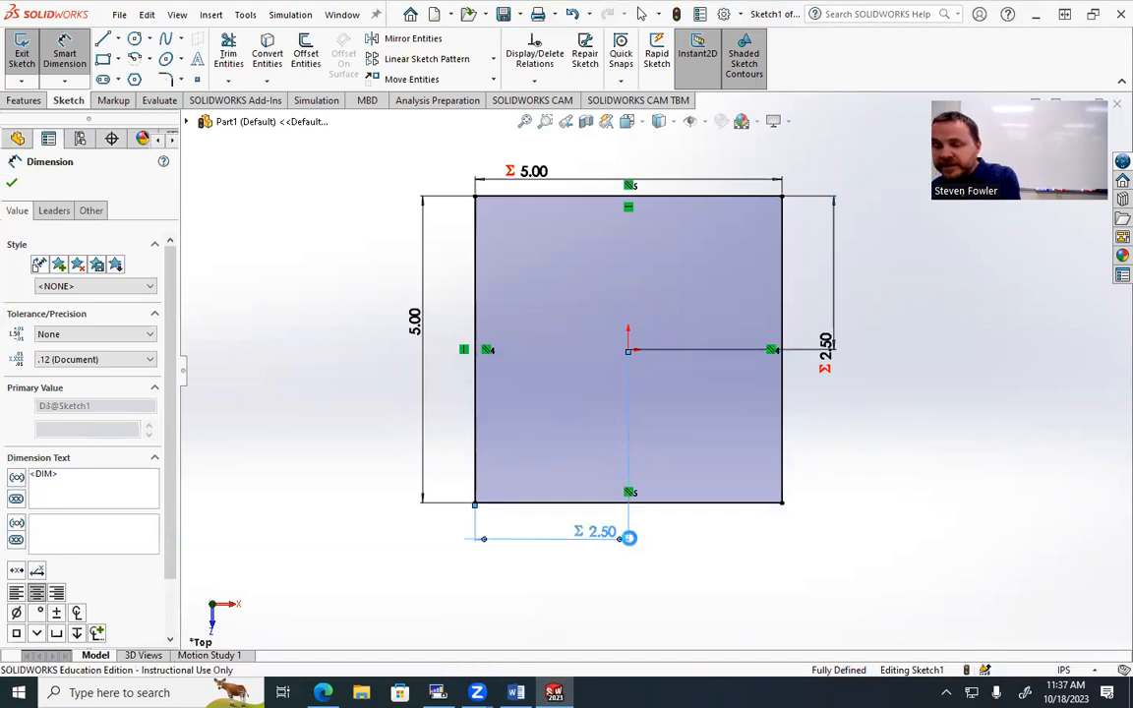
key("Delete")
left_click(822, 349)
key("Delete")
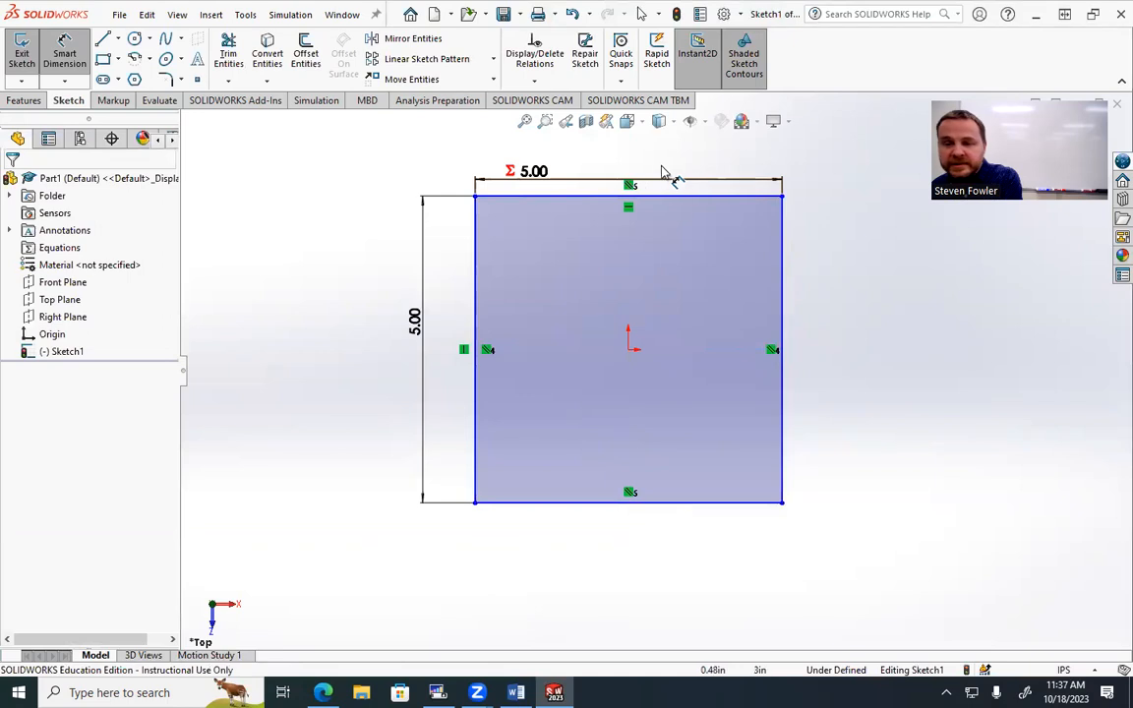
left_click(707, 187)
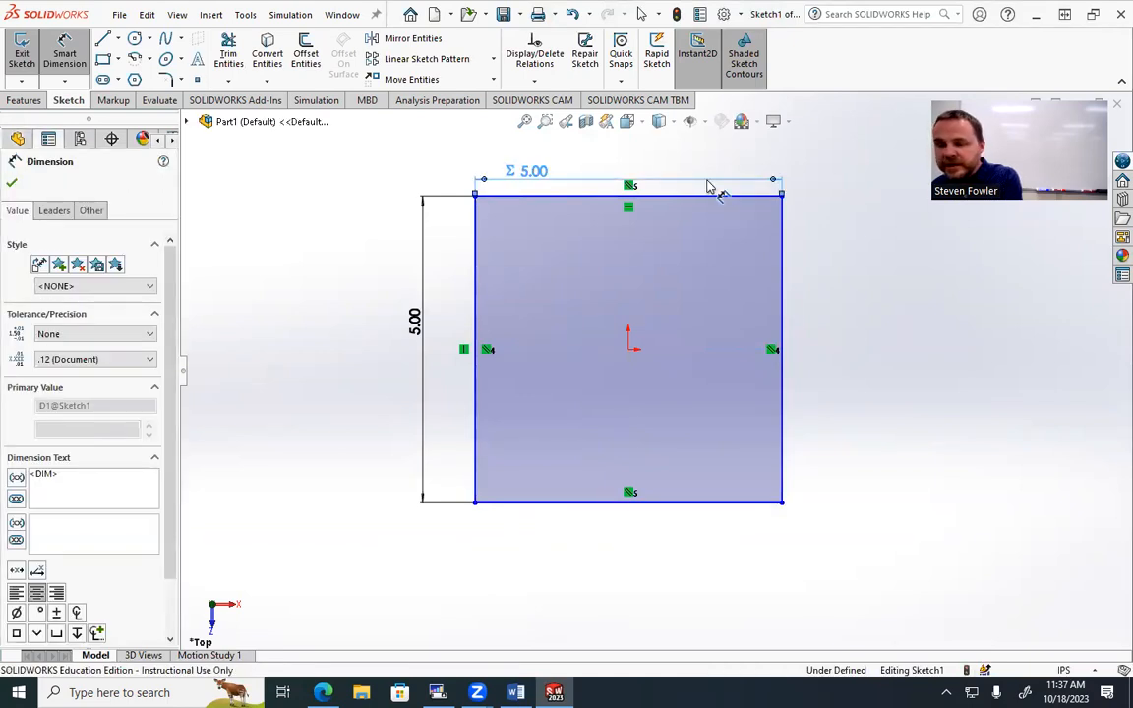
key("Delete")
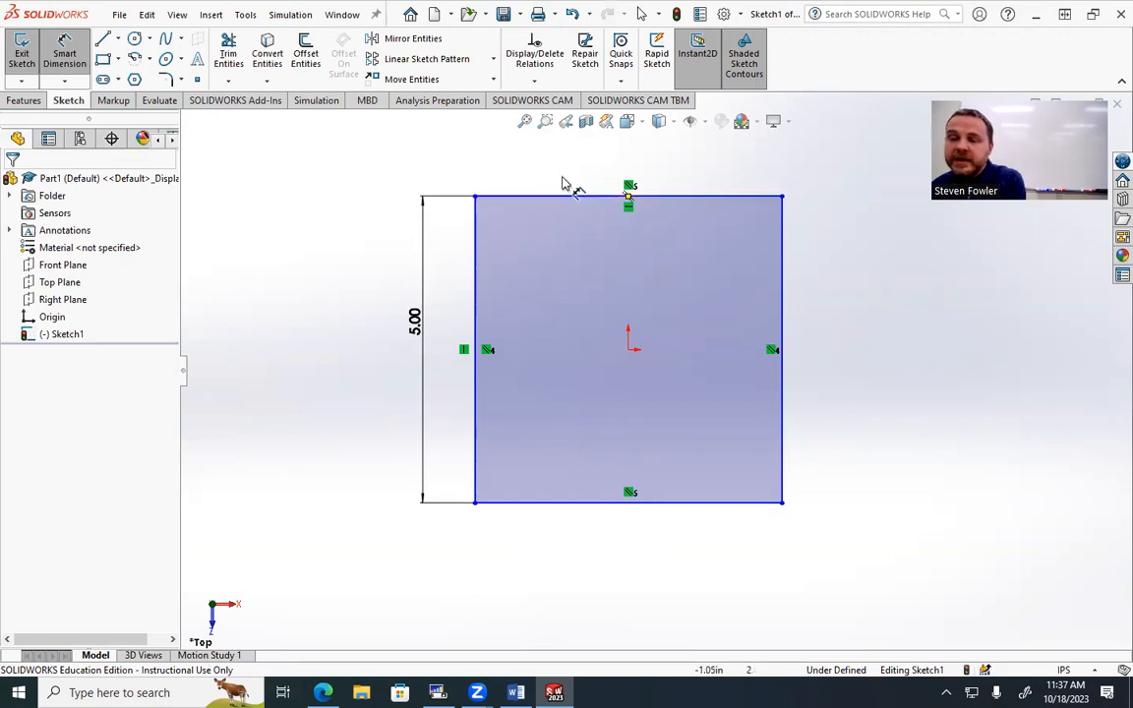
Leave Smart Dimension and move the square's upper-left corner inward to about X -2.26, Y 2.24 in.
left_click(475, 197)
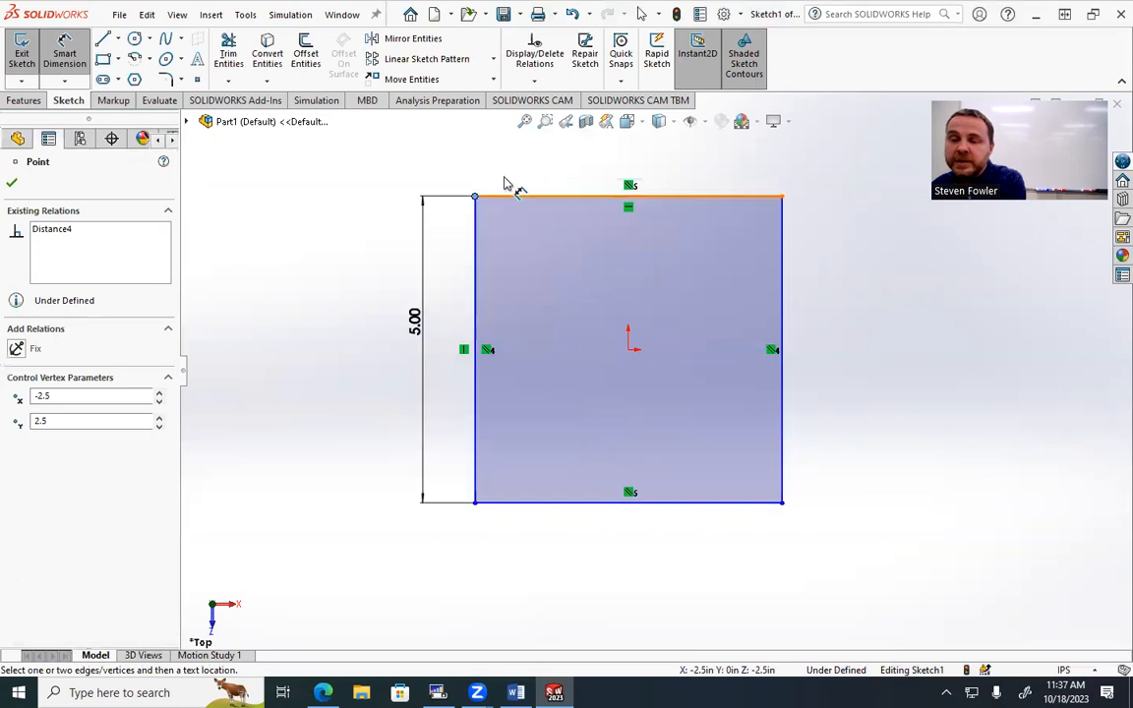
left_click(62, 61)
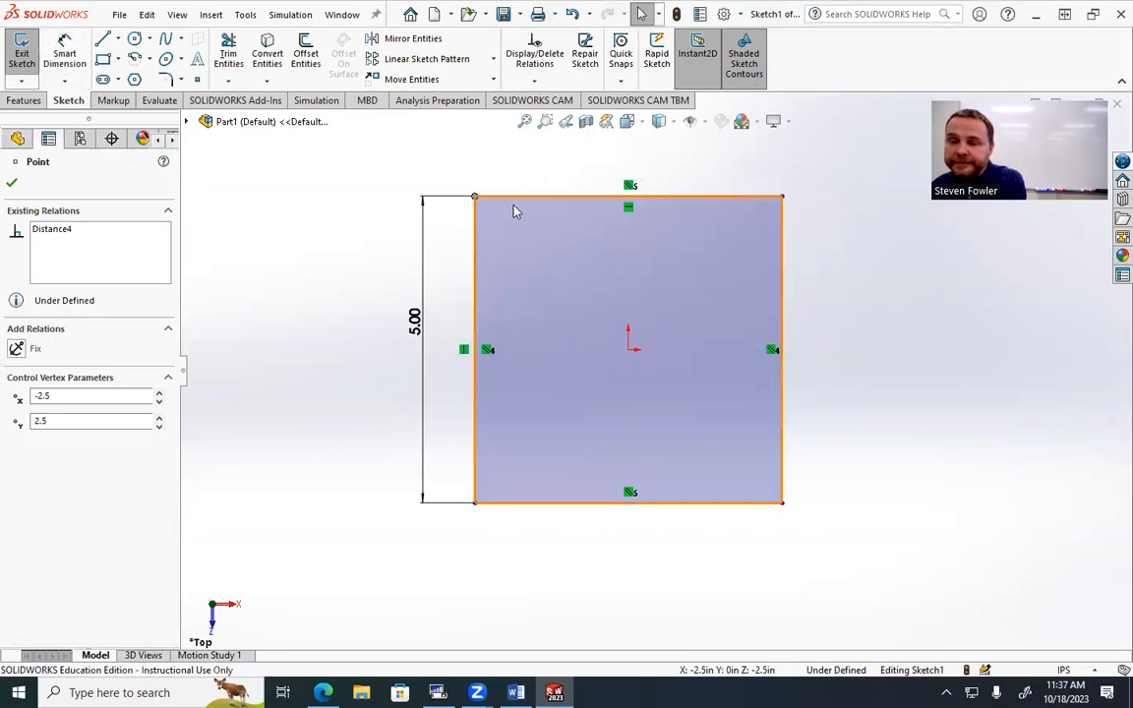
mouse_move(477, 199)
left_mouse_down()
mouse_move(554, 247)
mouse_move(438, 205)
mouse_move(602, 262)
mouse_move(508, 234)
mouse_move(499, 247)
mouse_move(491, 214)
left_mouse_up()
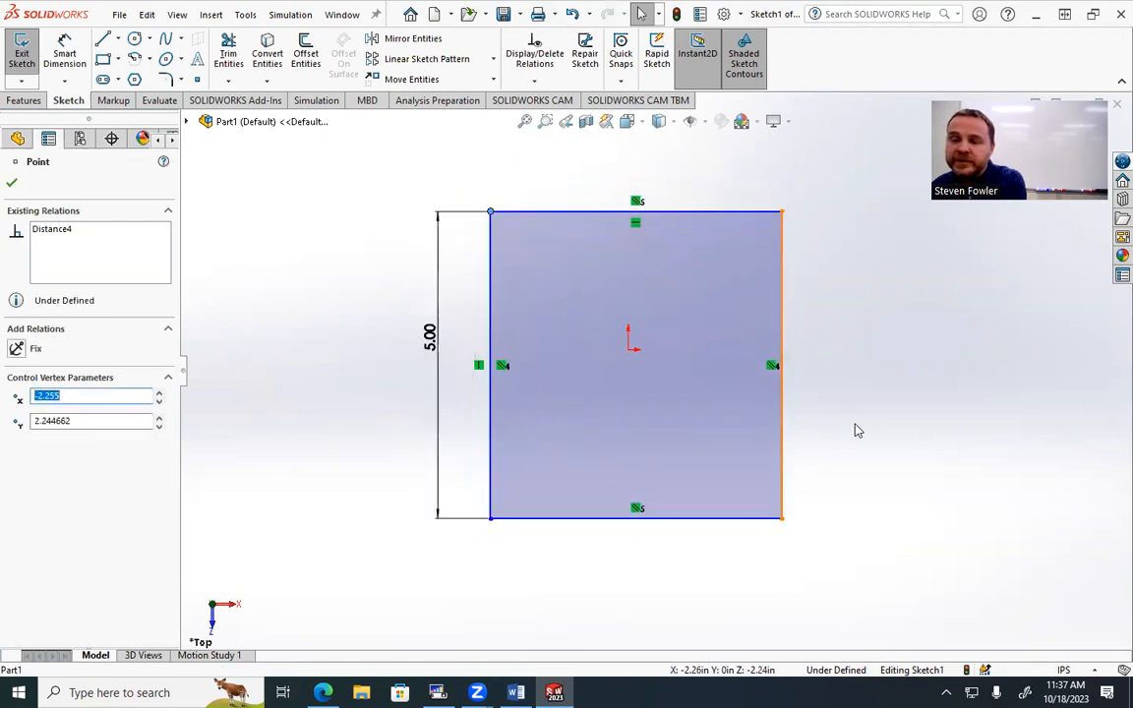
left_click(880, 416)
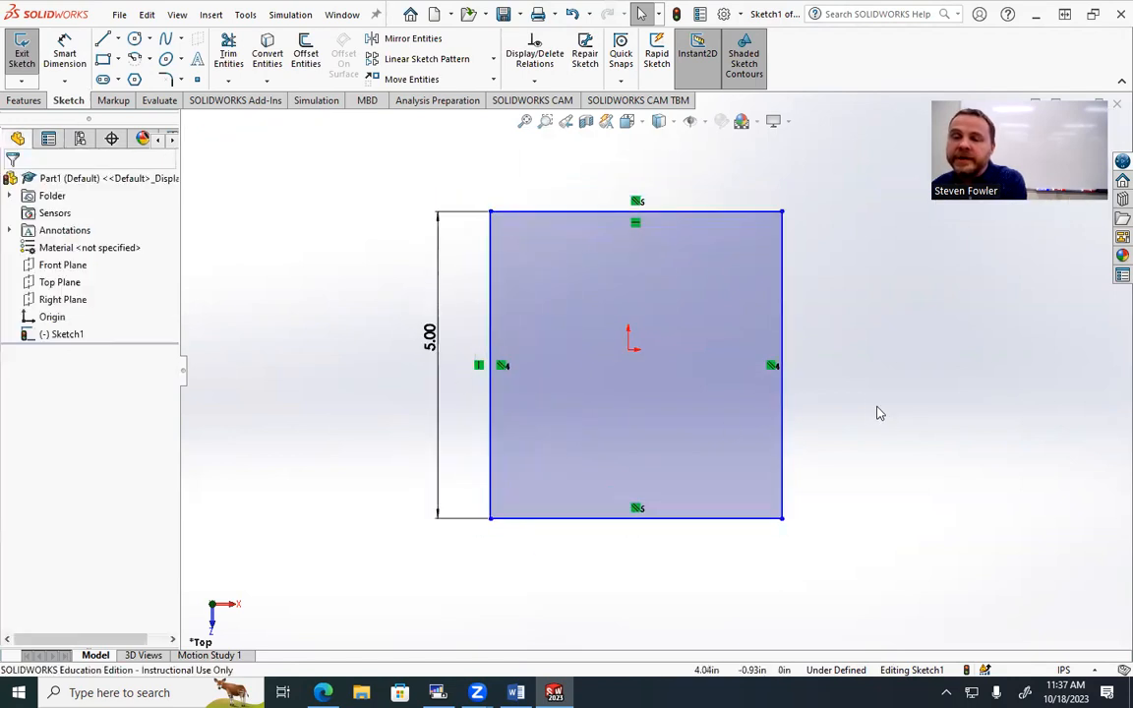
Add an Equal relation between the rectangle's top horizontal line and its left vertical line.
left_click(573, 214)
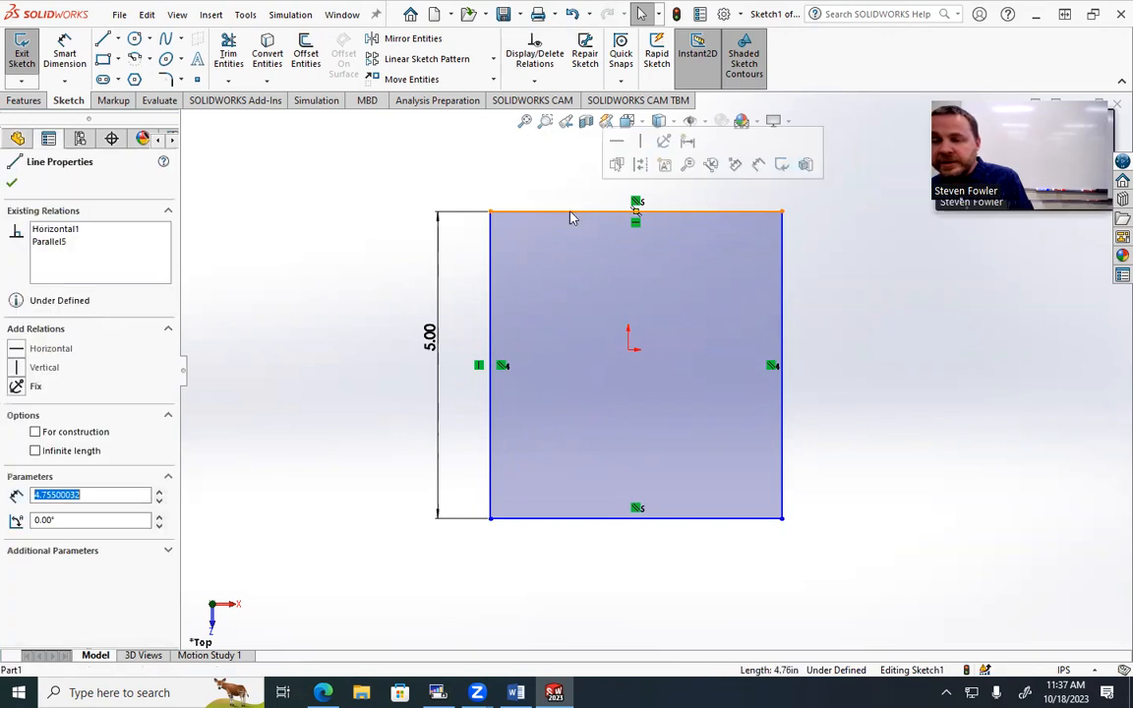
left_click(490, 324, "ctrl")
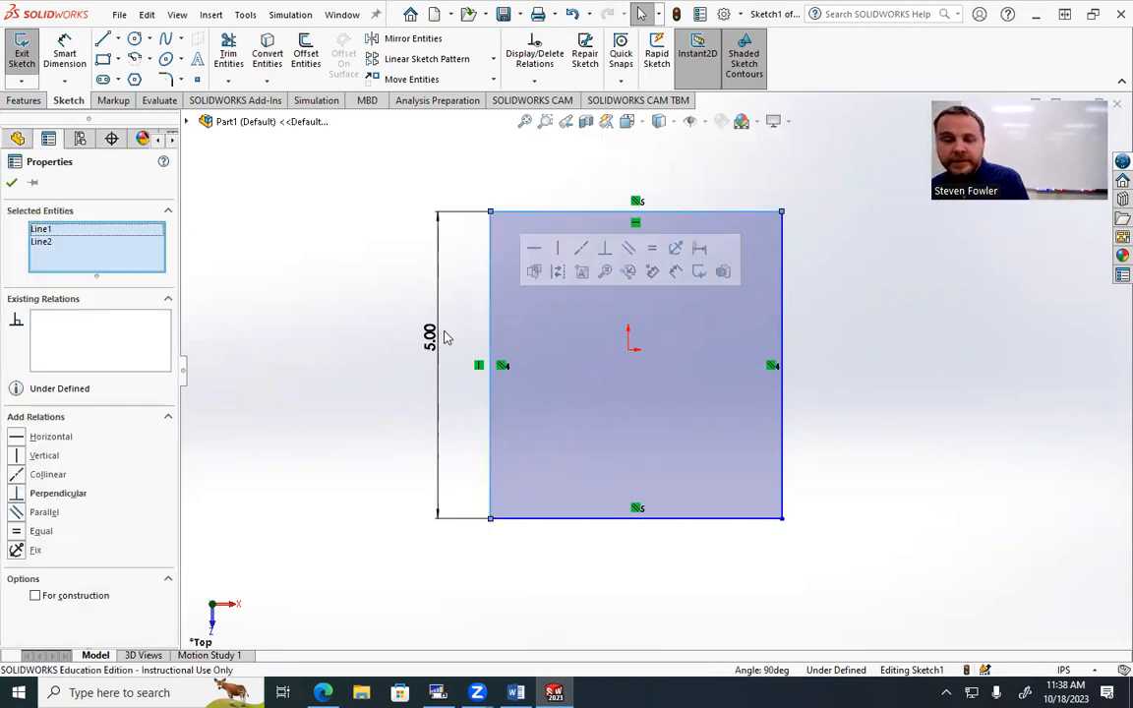
left_click(16, 532)
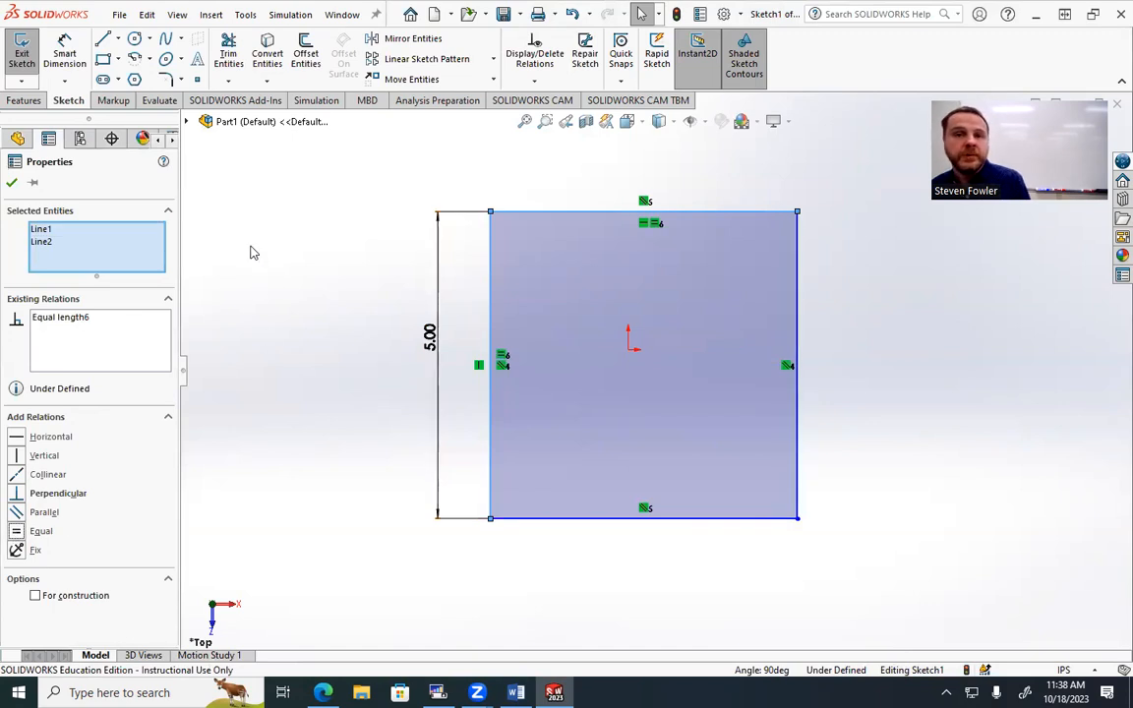
left_click(332, 285)
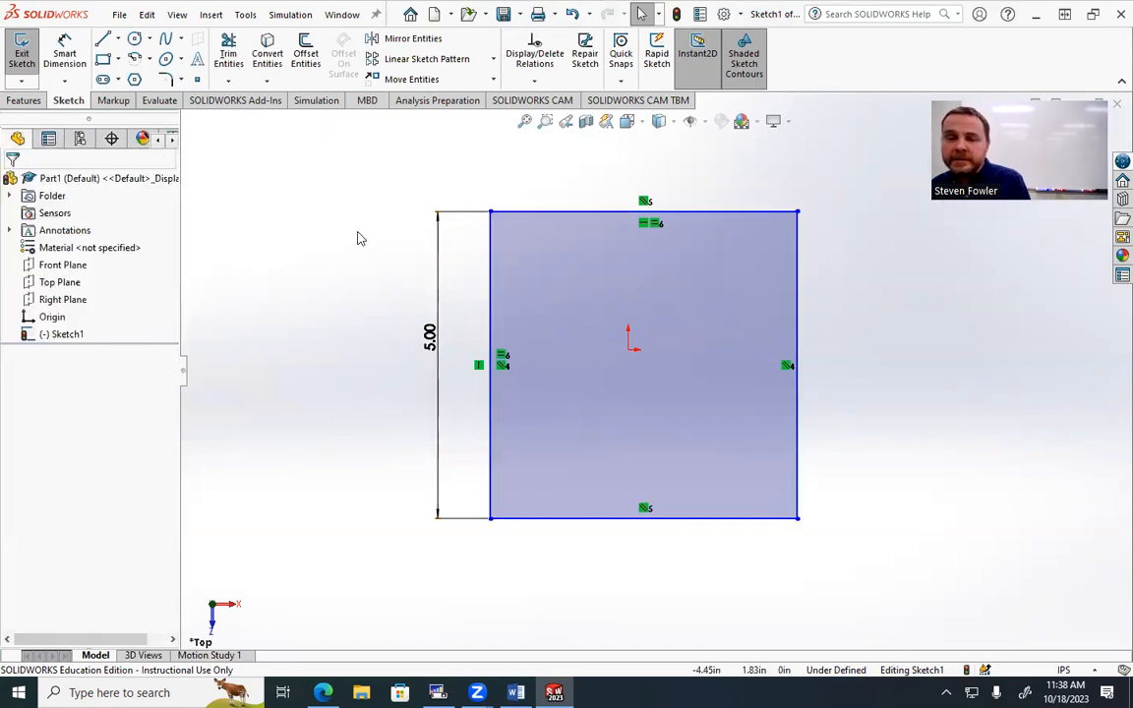
left_click(117, 38)
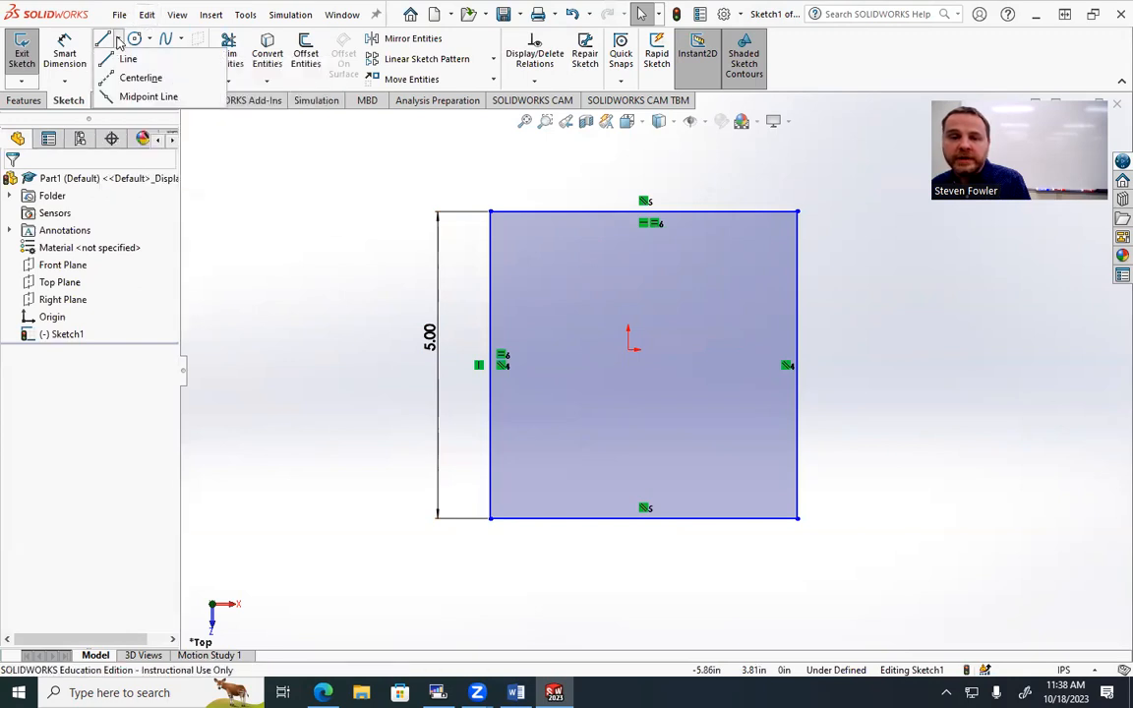
left_click(141, 78)
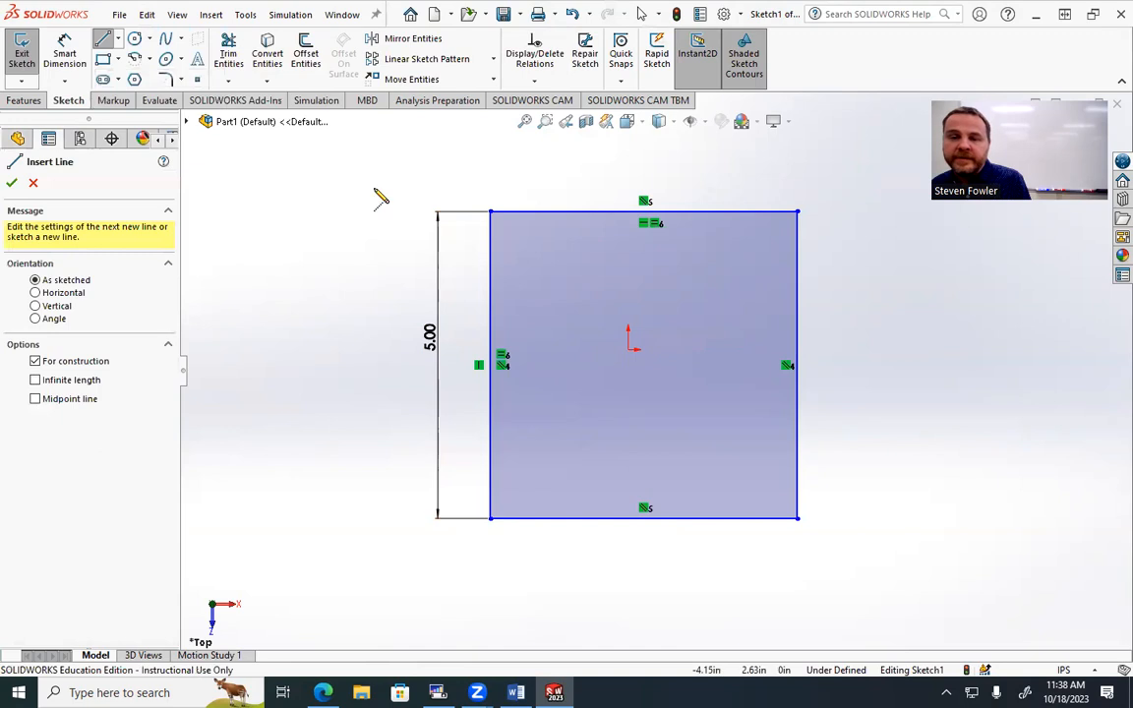
left_click(117, 39)
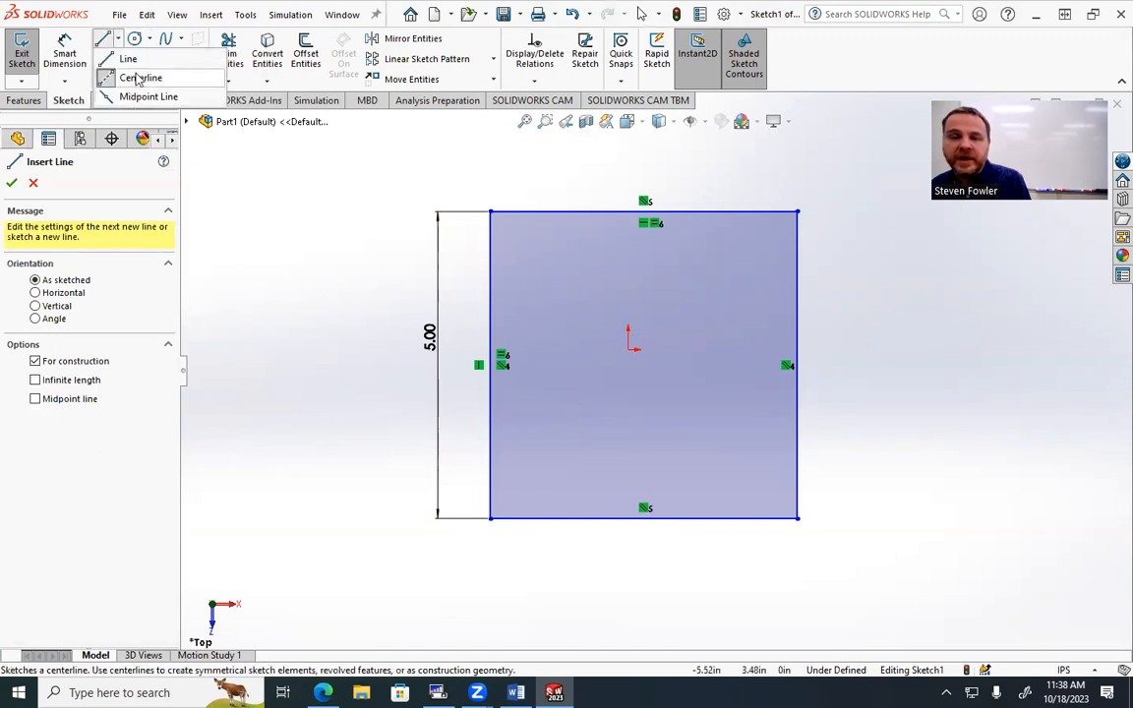
left_click(416, 173)
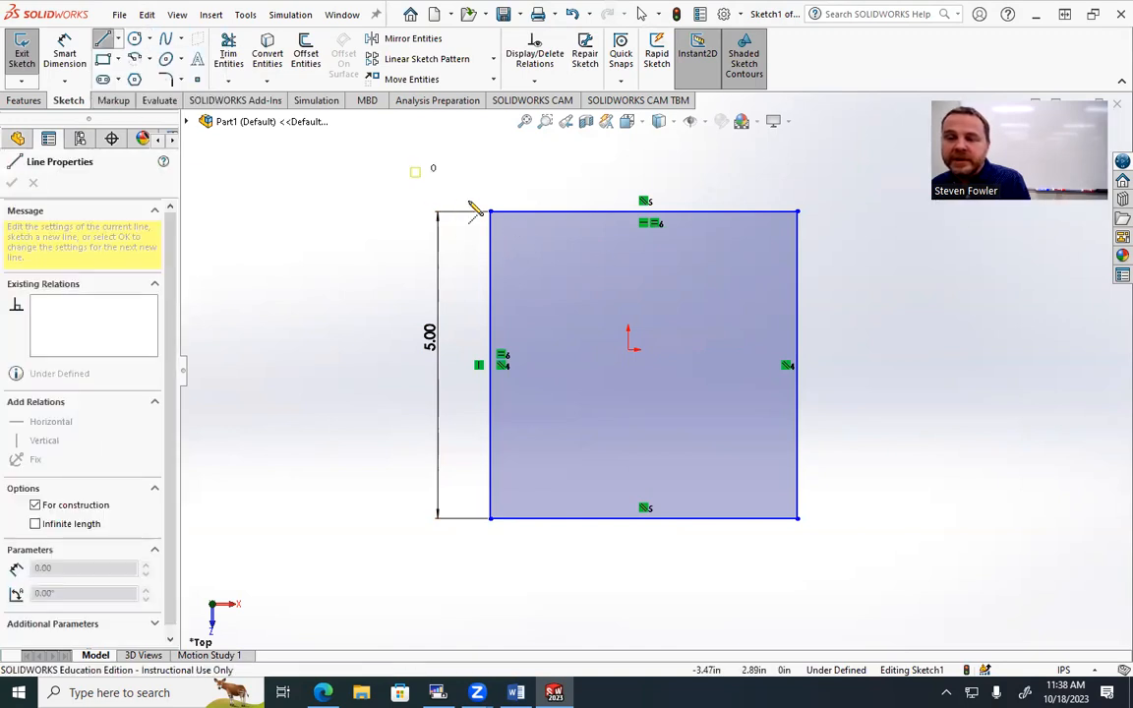
key("Escape")
key("Escape")
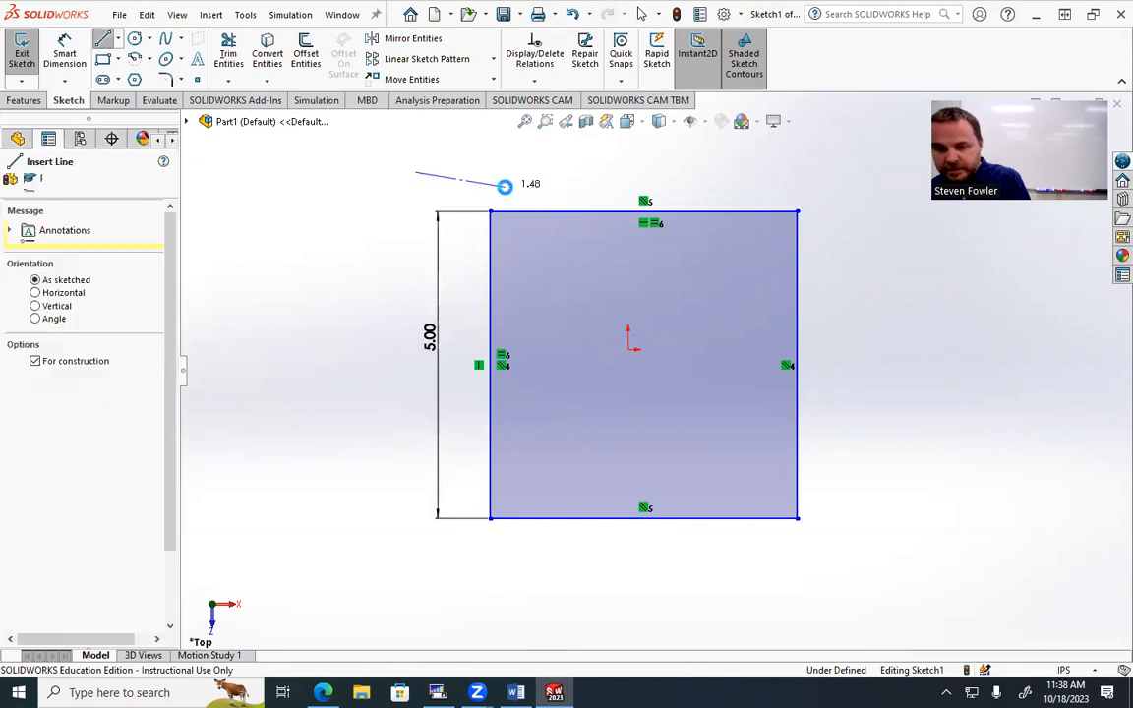
Sketch a diagonal centerline from the square's upper-left corner to its lower-right corner.
left_click(117, 40)
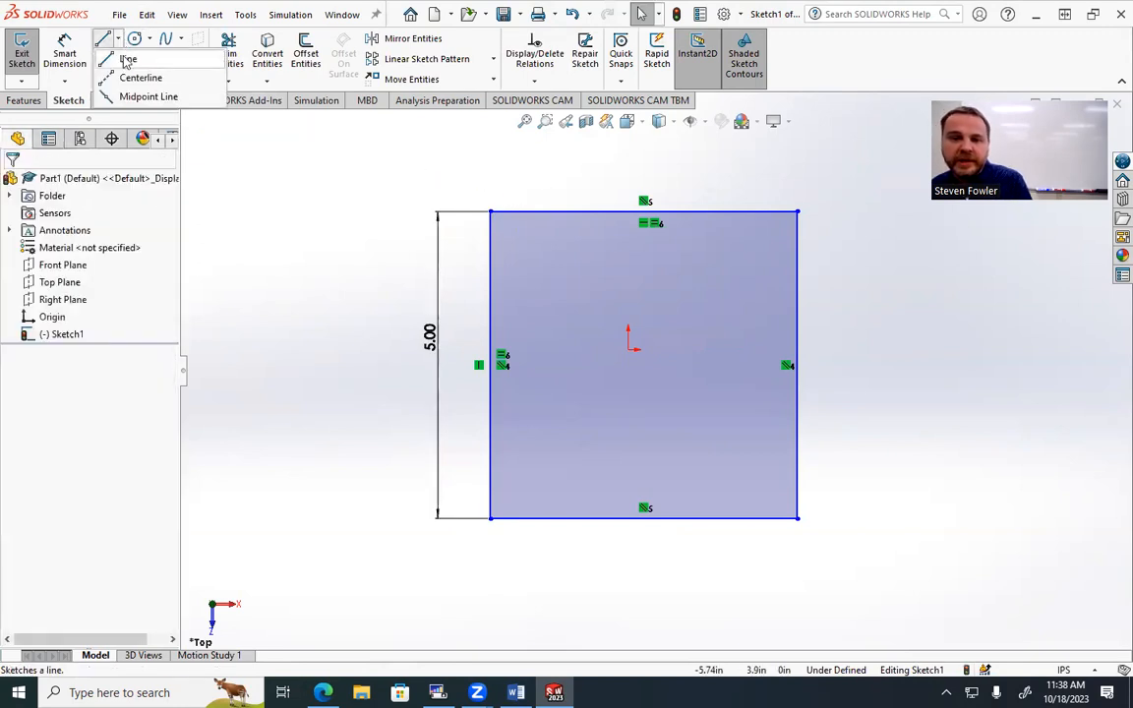
left_click(138, 76)
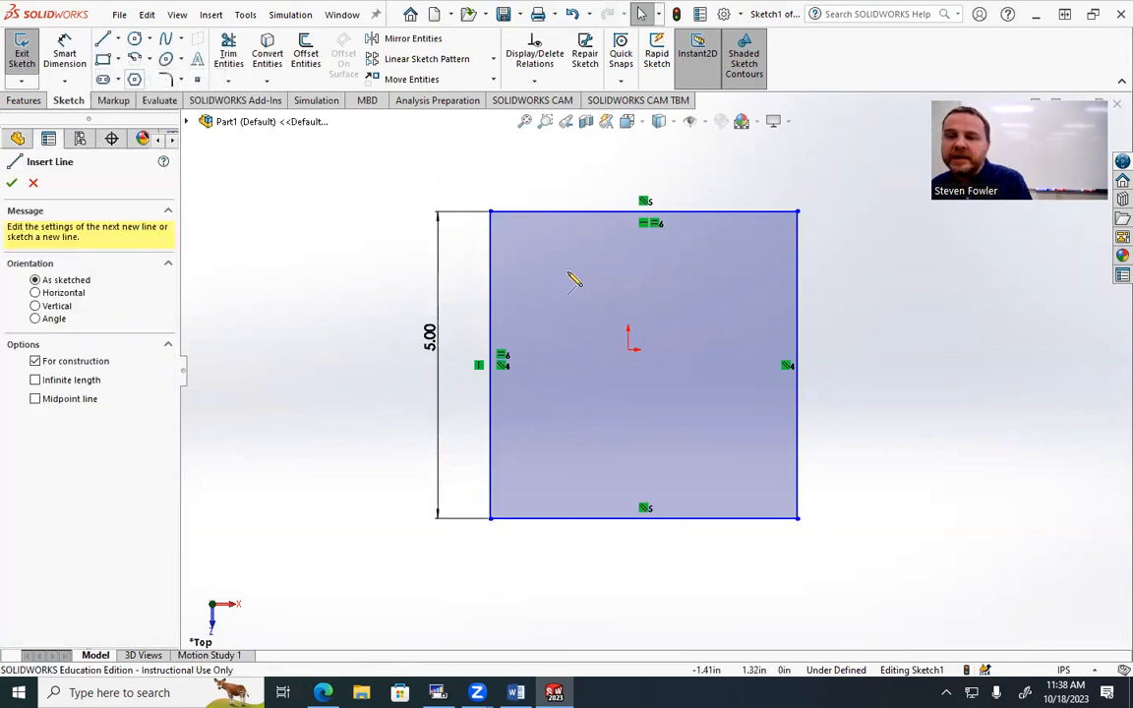
left_click(491, 212)
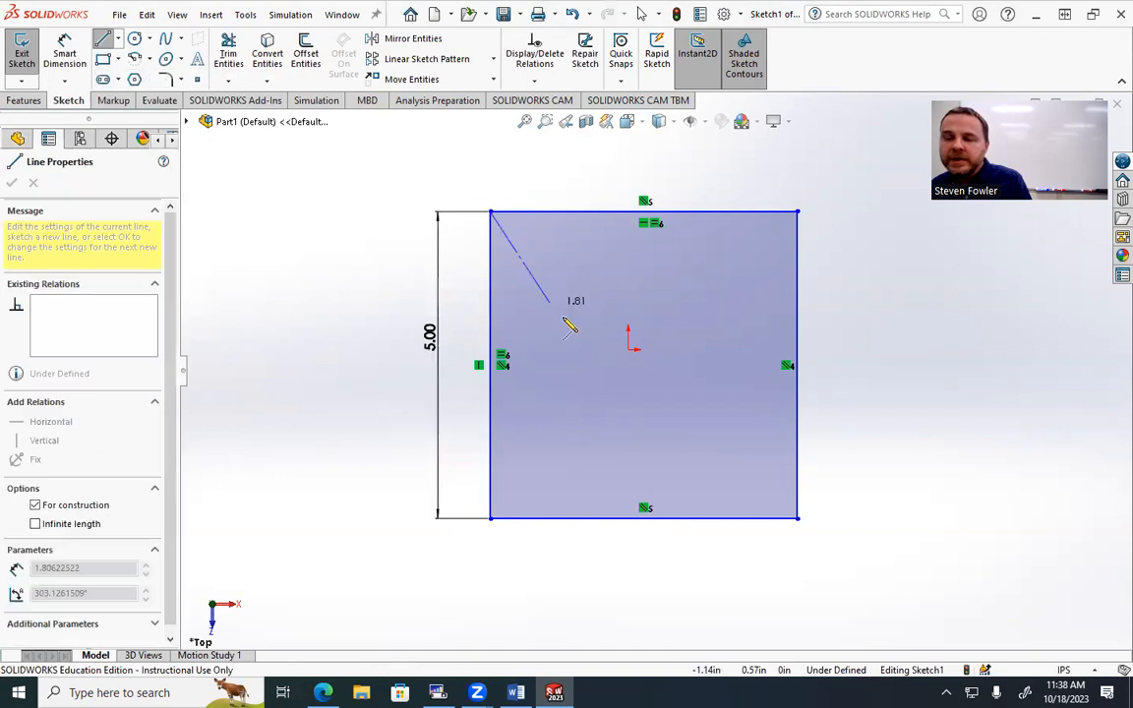
left_click(798, 519)
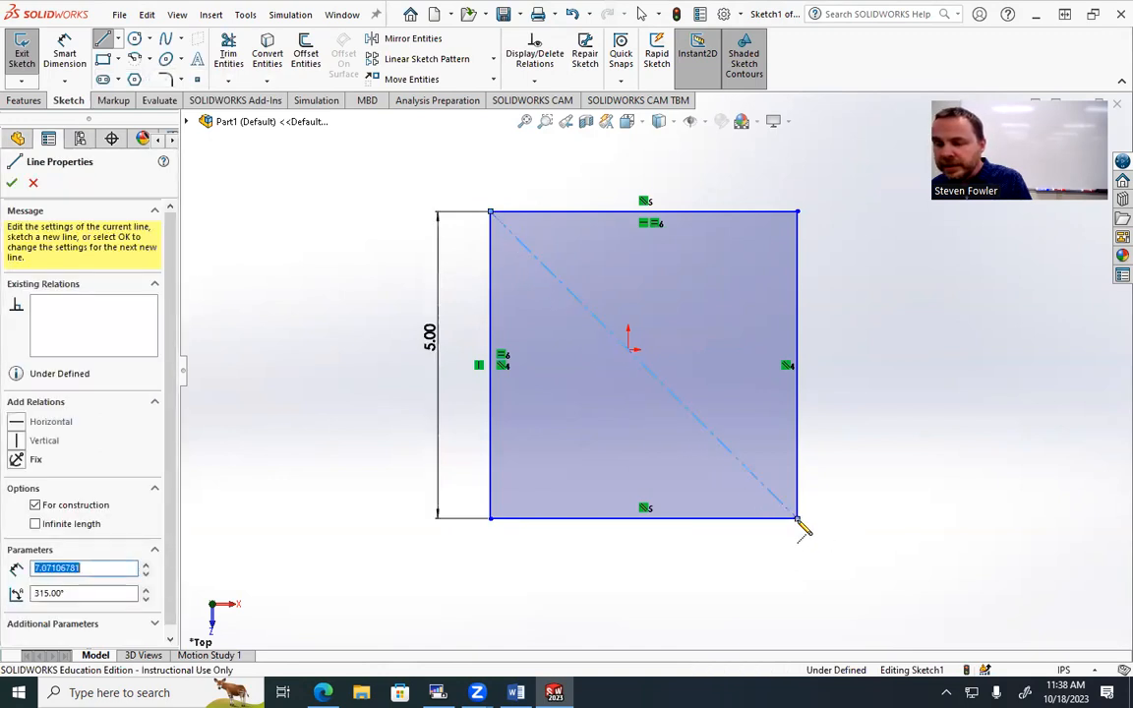
key("Escape")
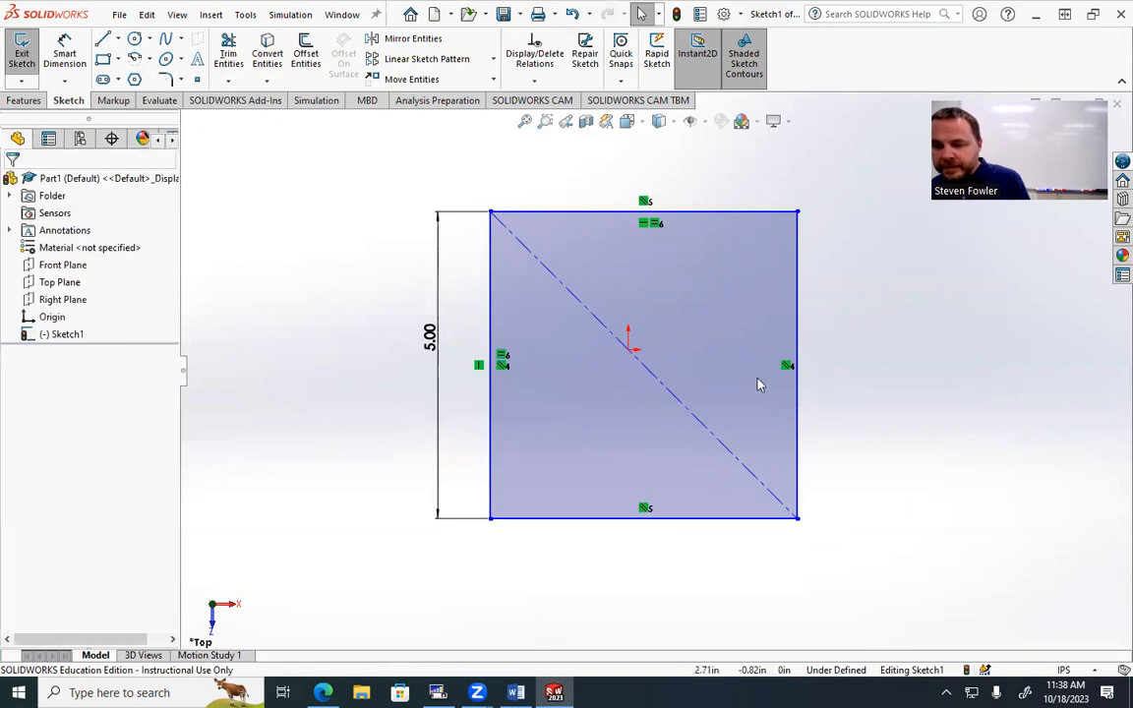
Add a Midpoint relation between the origin and the diagonal centerline to center the square.
left_click(630, 349)
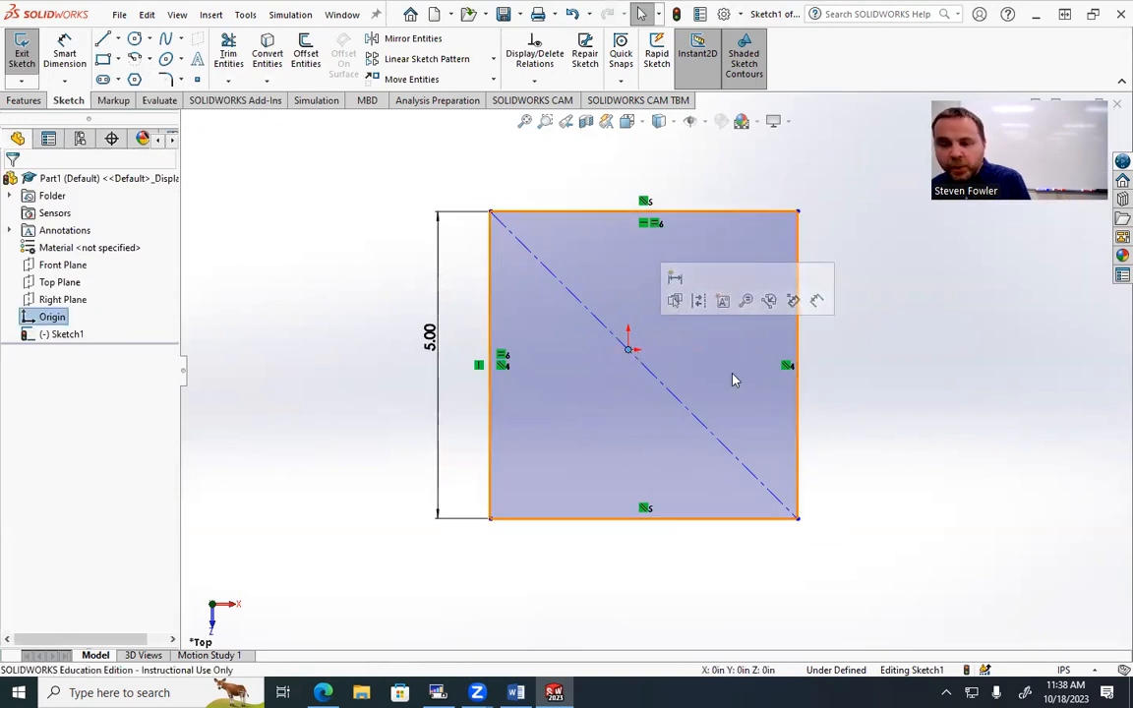
left_click(665, 385, "ctrl")
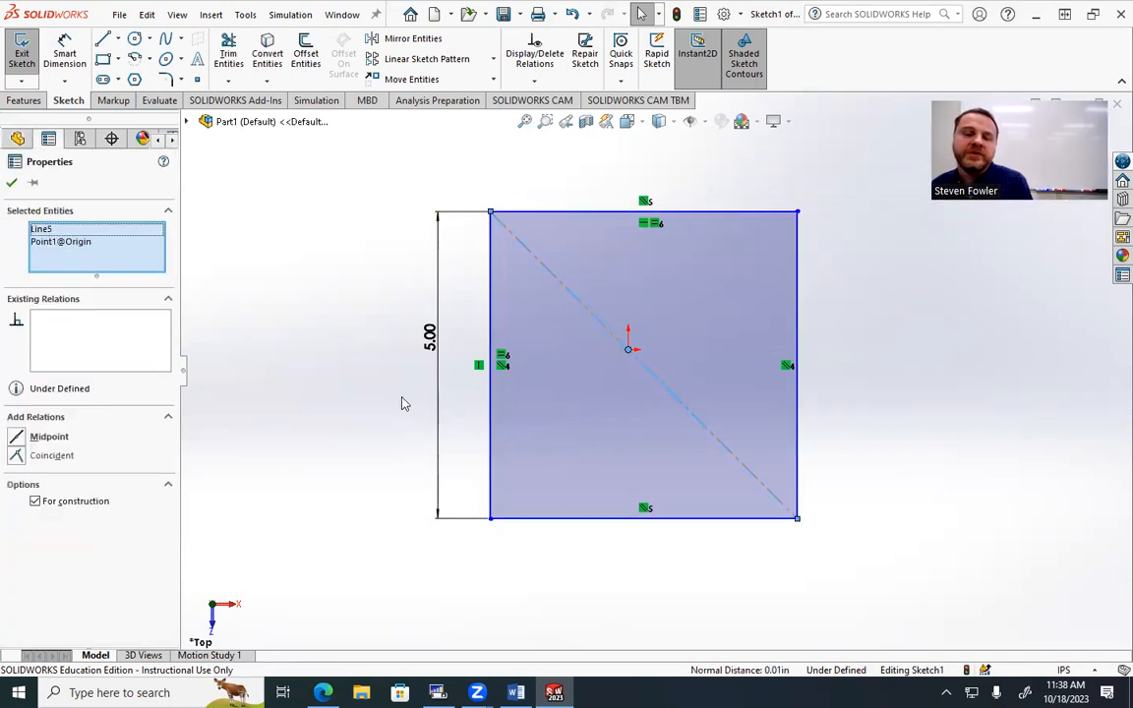
left_click(16, 439)
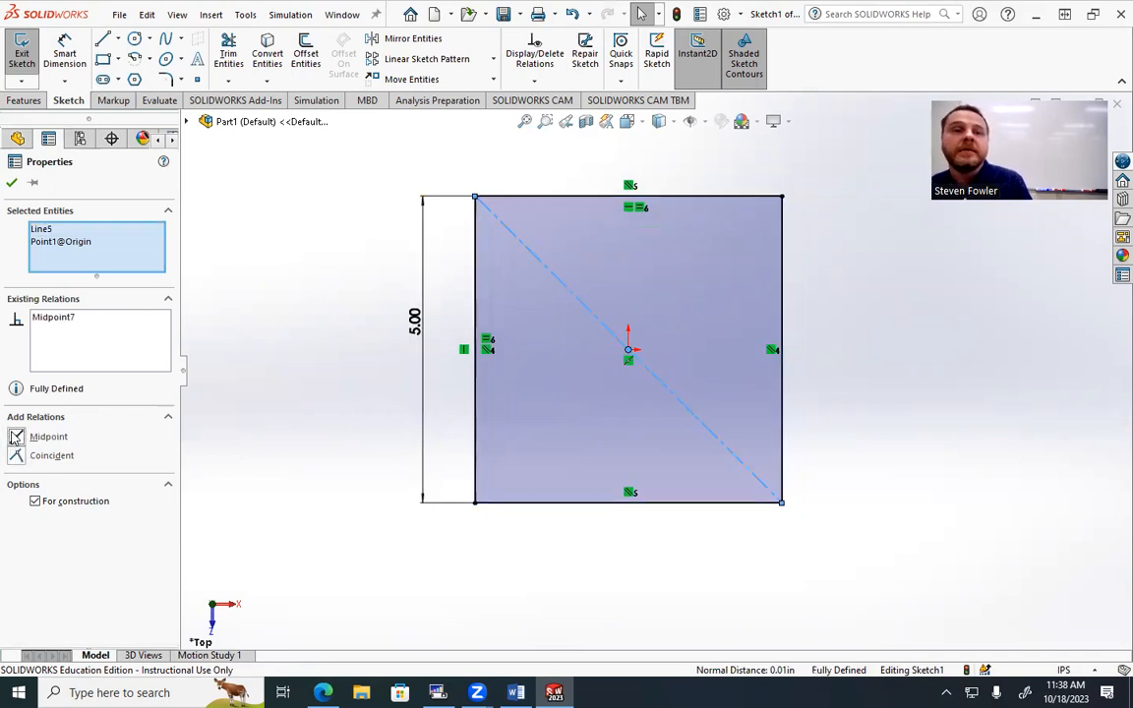
left_click(11, 183)
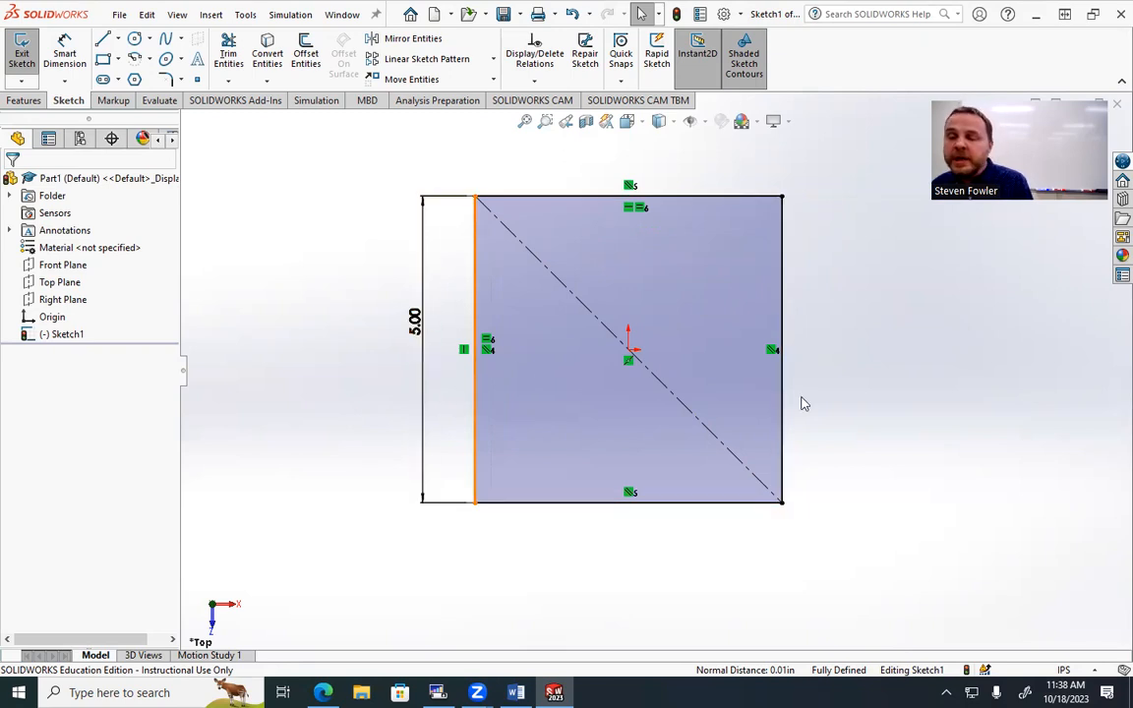
Set the square's vertical side dimension to 2 in.
double_click(415, 323)
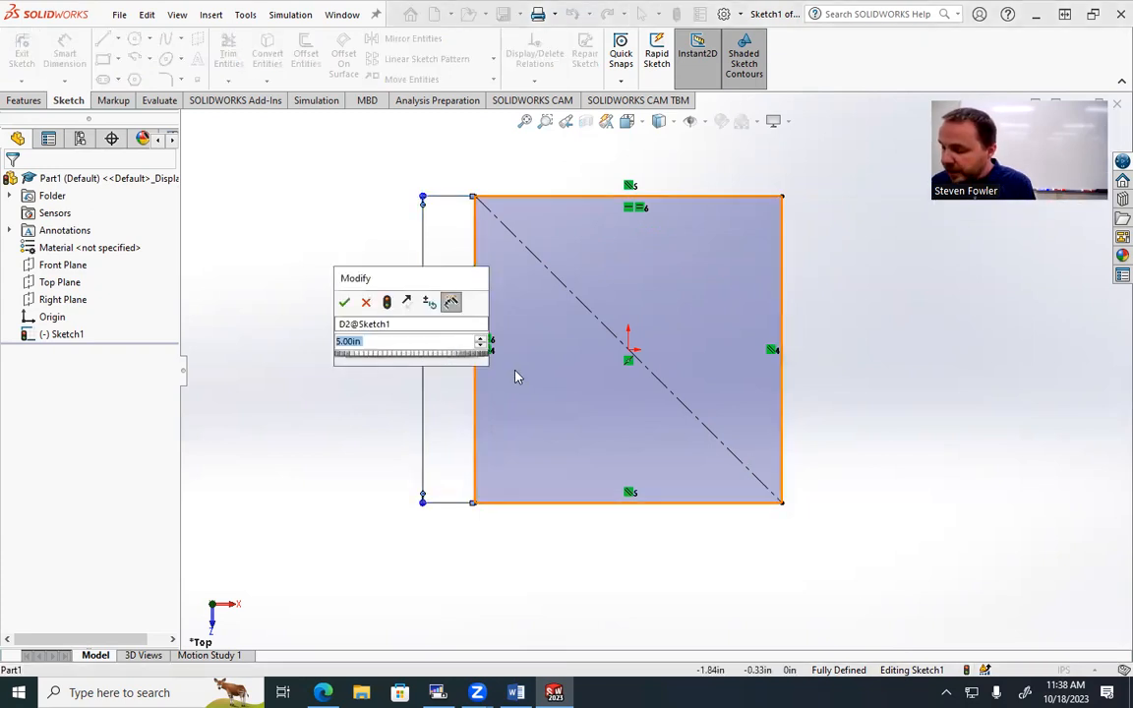
type("2")
key("Return")
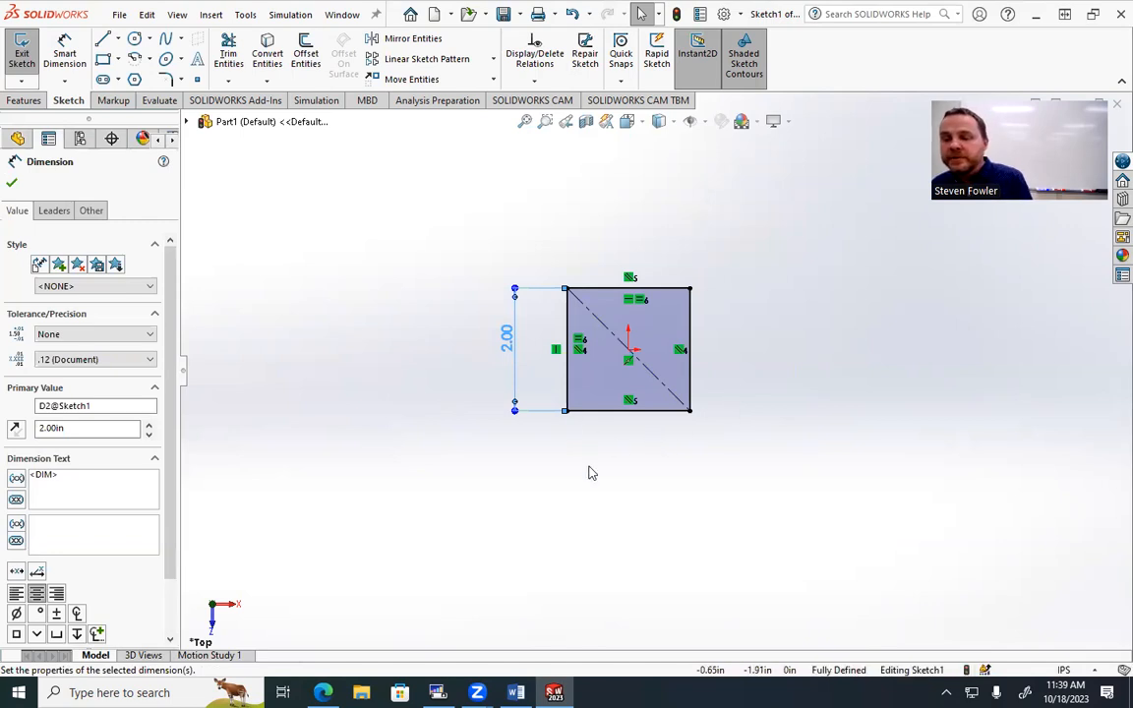
Exit the square's sketch and start a Boss-Extrude from it with a Blind depth of 4 in.
scroll(597, 370, "up", 2)
scroll(600, 372, "down", 3)
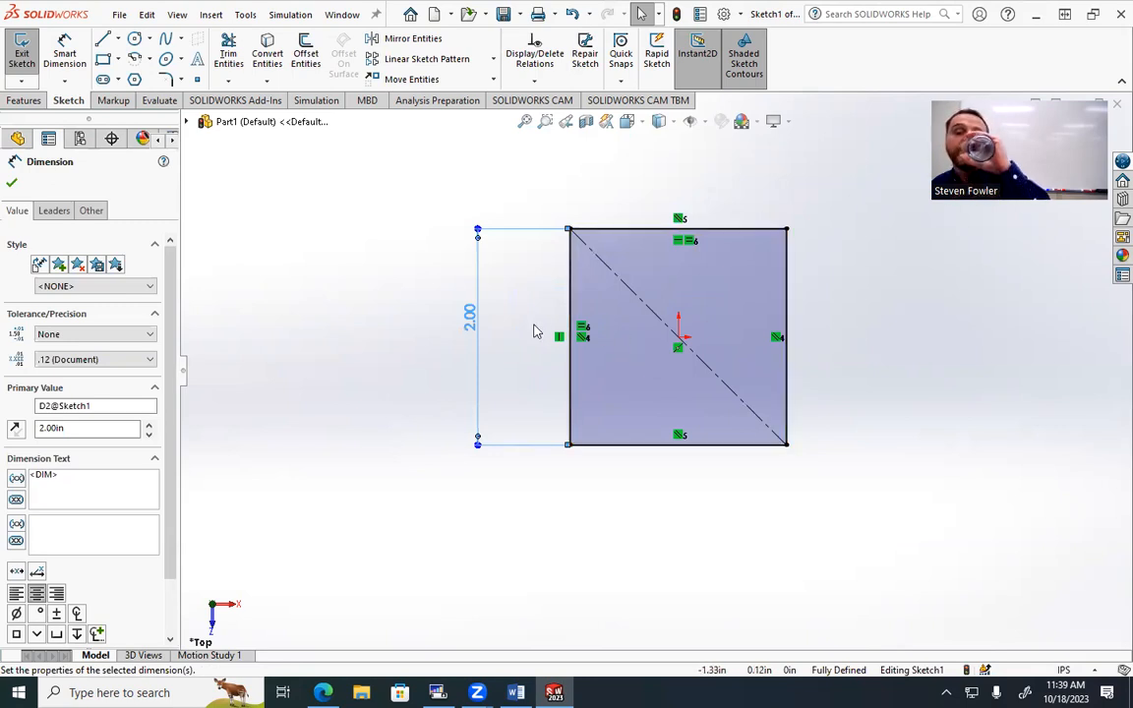
left_click(22, 49)
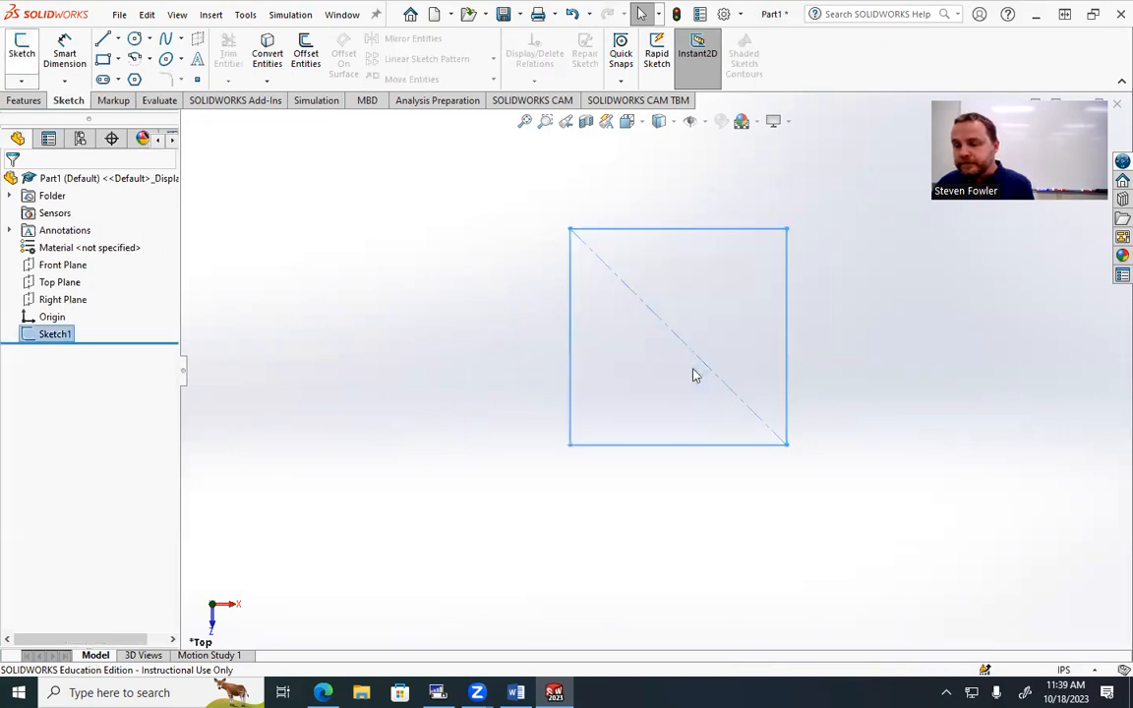
left_click(33, 101)
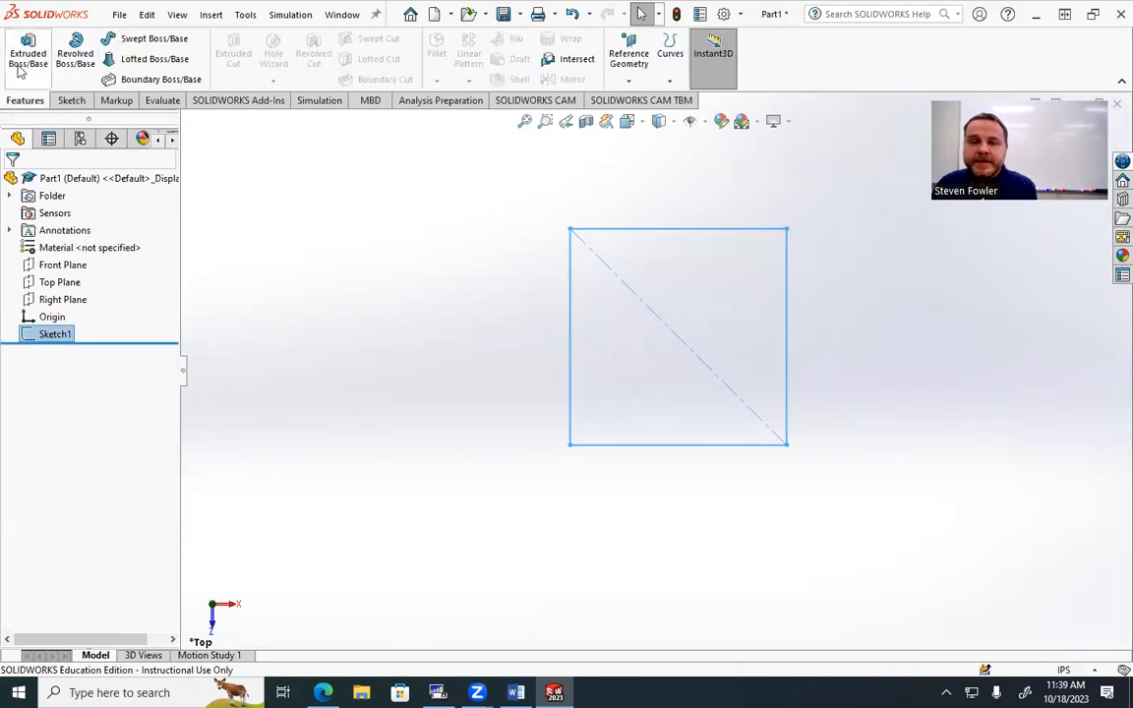
left_click(30, 55)
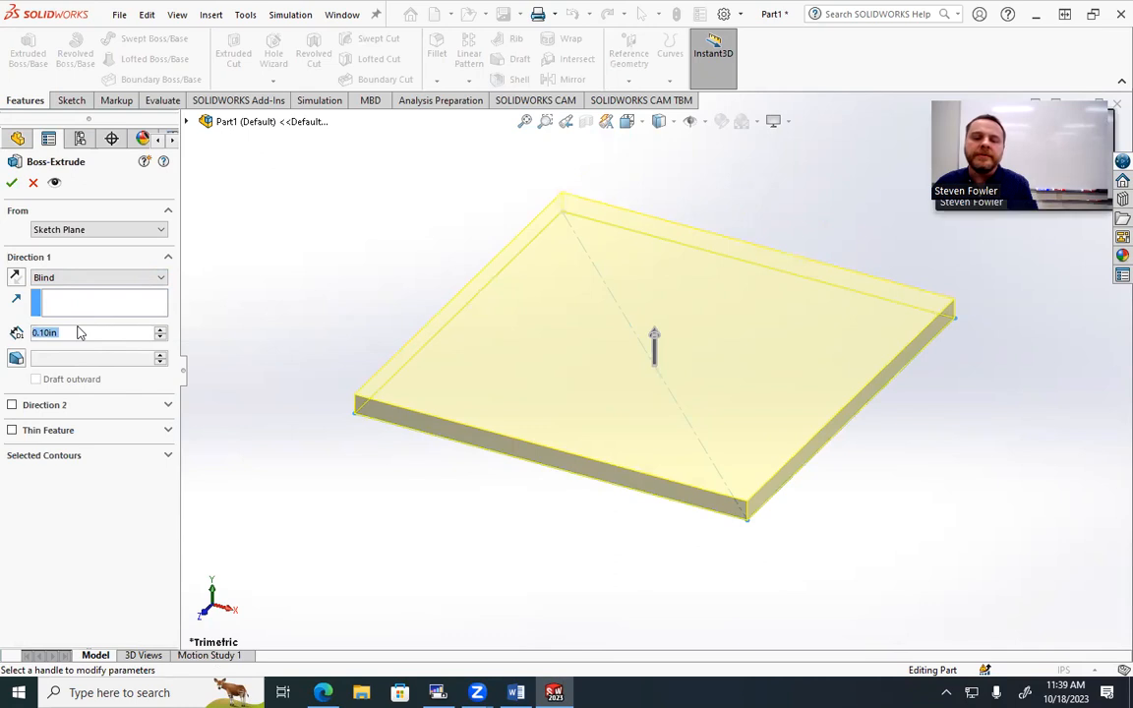
type("4")
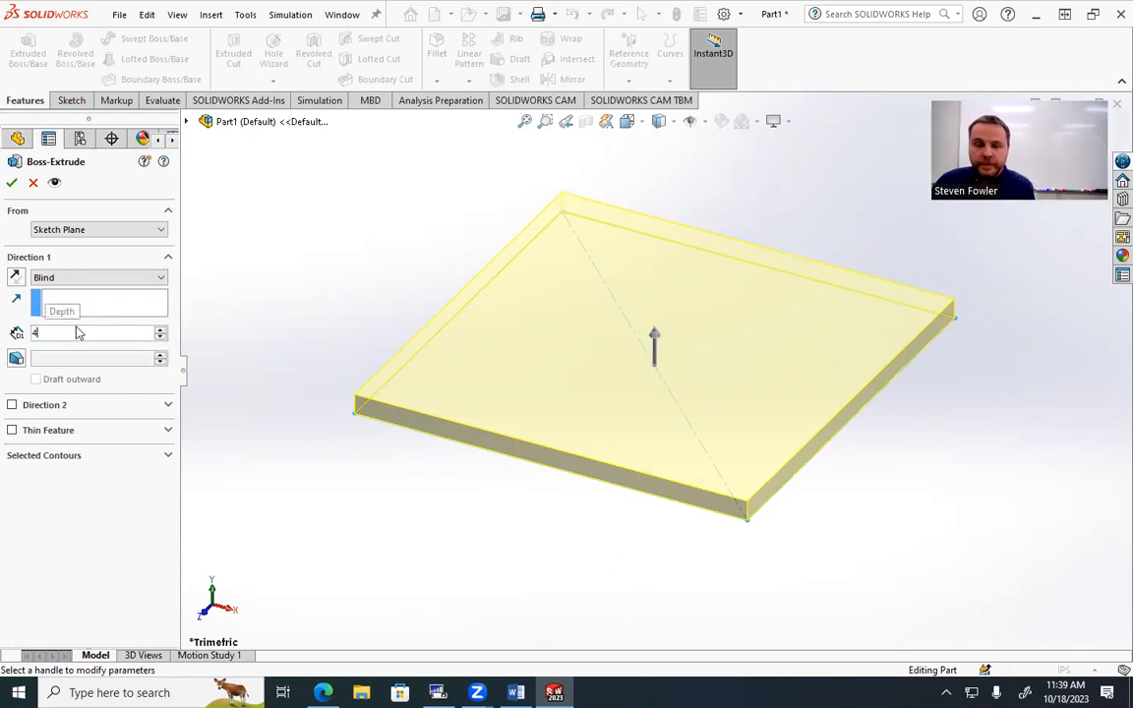
key("Return")
scroll(391, 321, "up", 3)
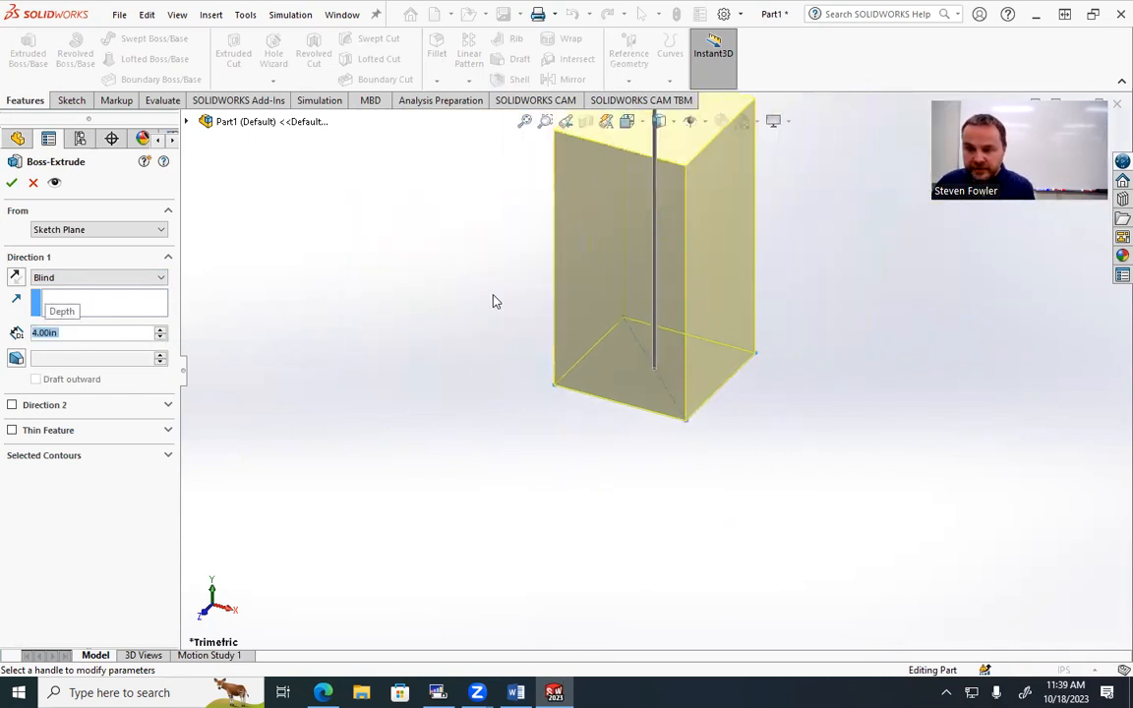
Try the Mid Plane end condition for the extrusion and return it to Blind.
left_click(120, 281)
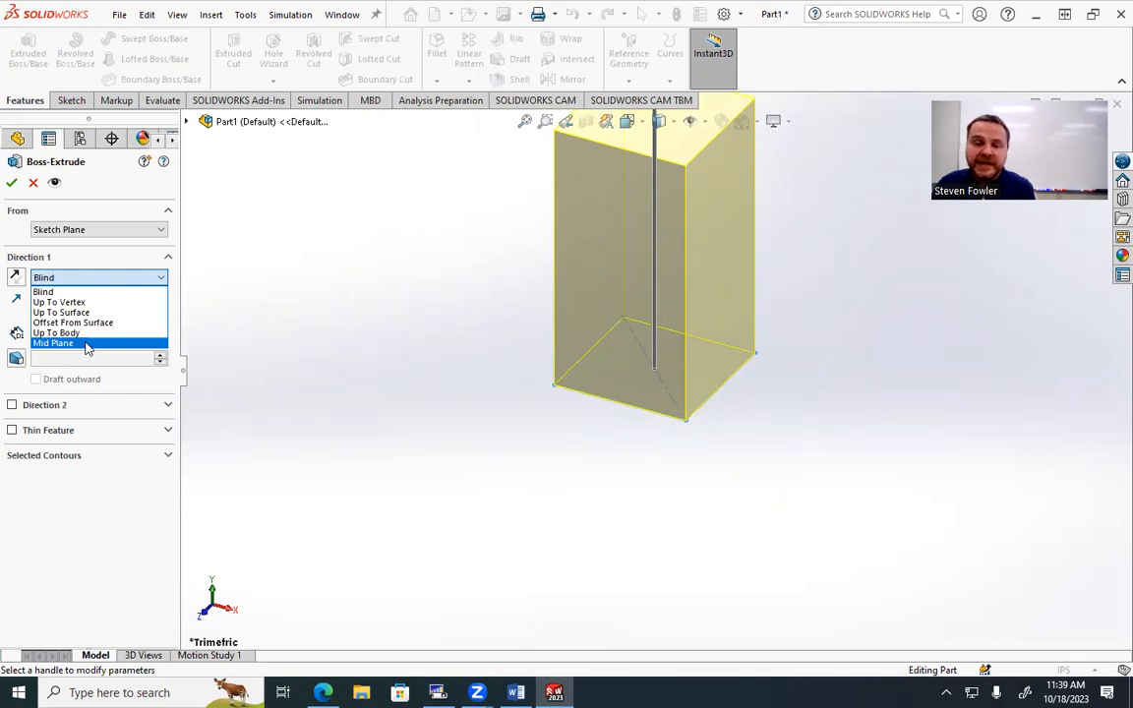
left_click(54, 344)
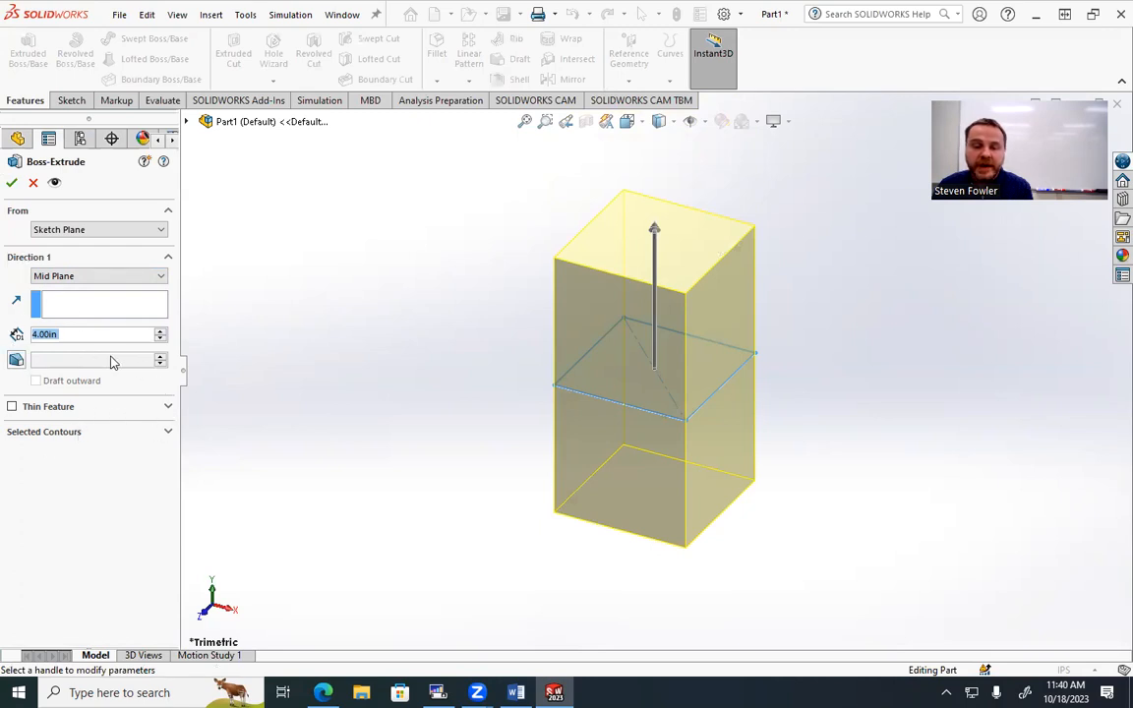
left_click(115, 281)
left_click(114, 291)
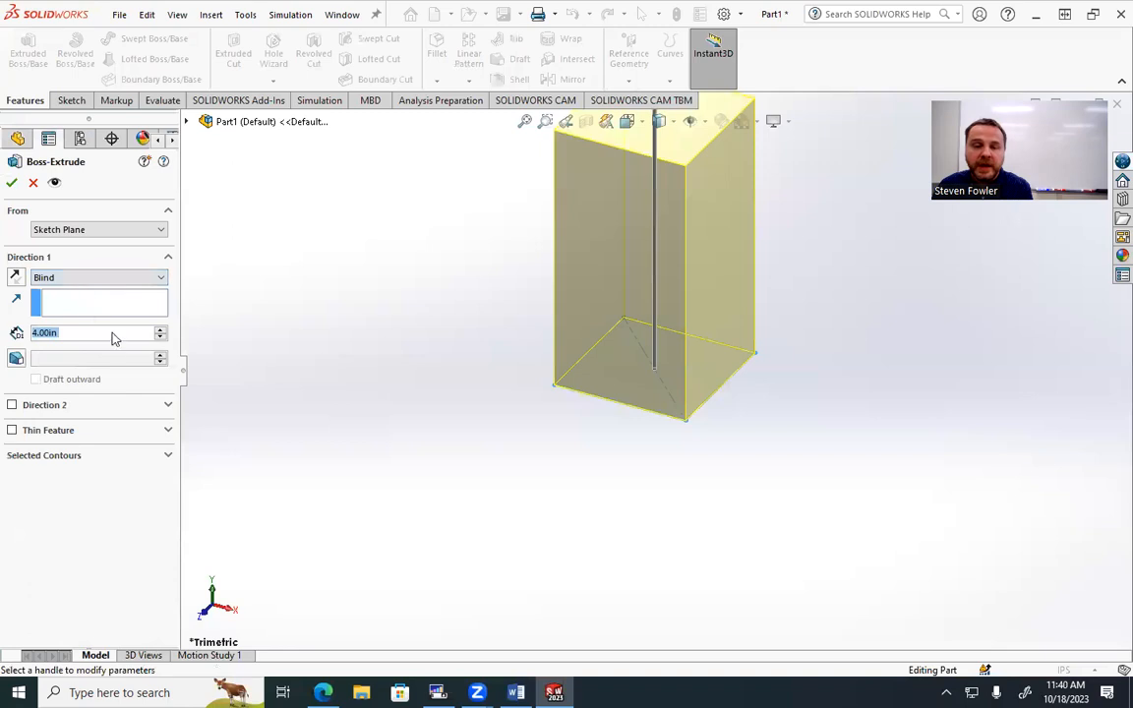
Set the extrusion's Direction 1 depth to 2 in and enable Direction 2 with a Blind depth of 2 in.
scroll(504, 331, "up", 2)
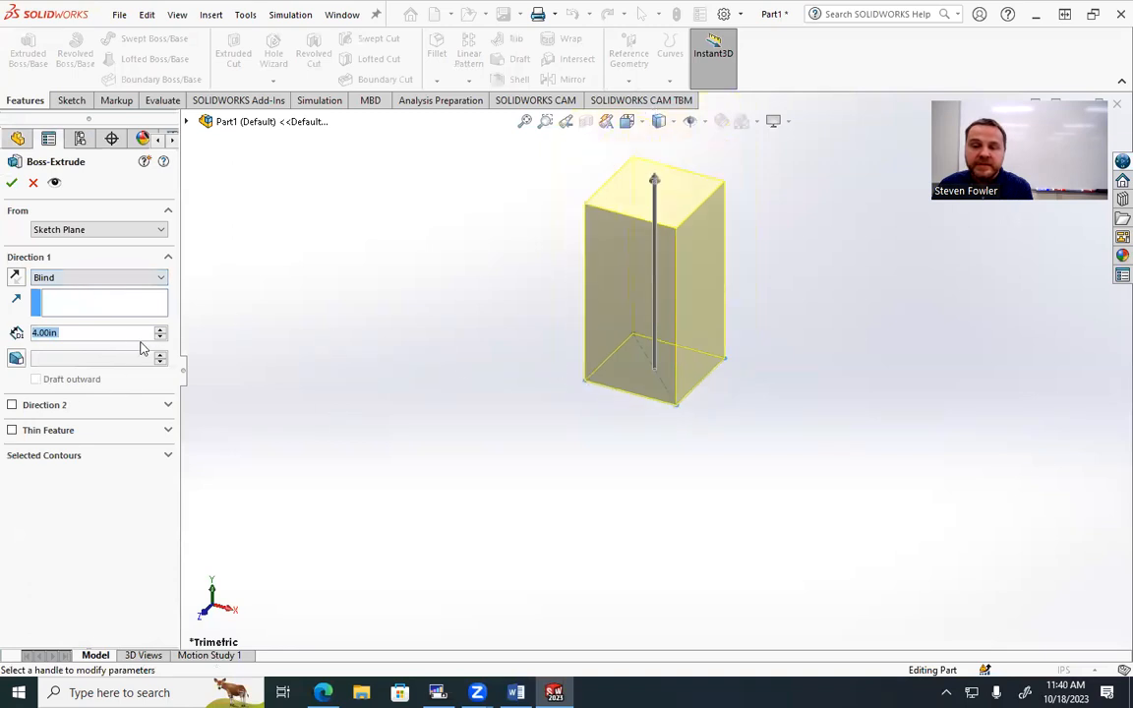
type("2")
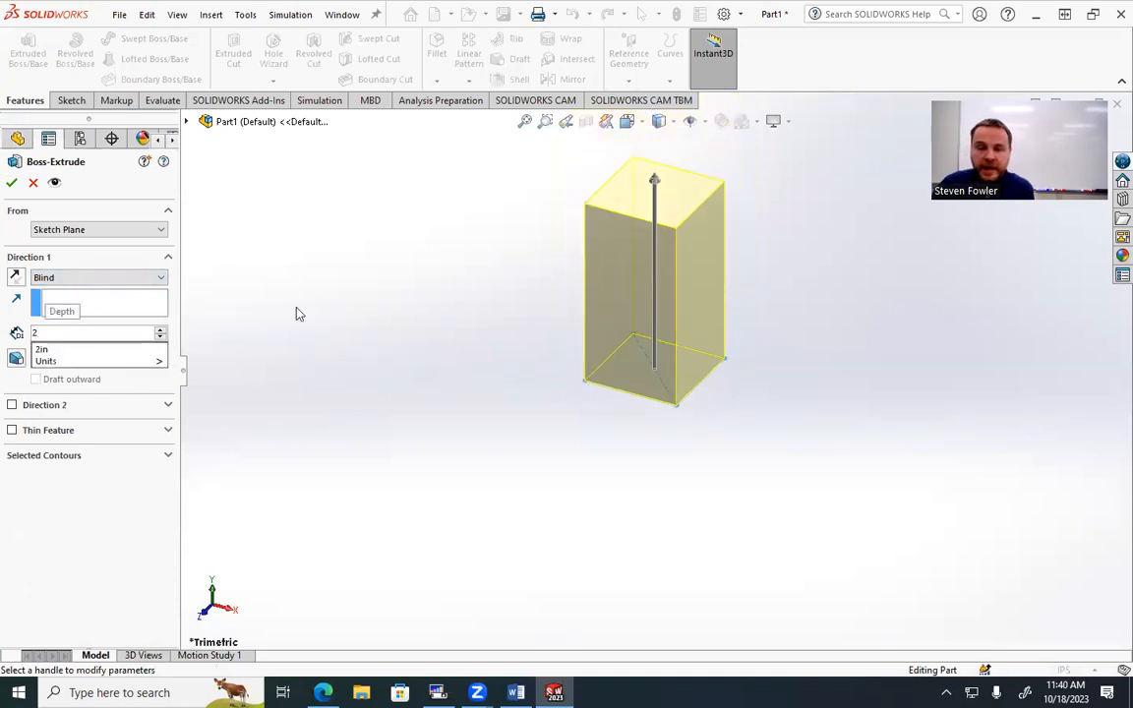
key("Return")
left_click(11, 406)
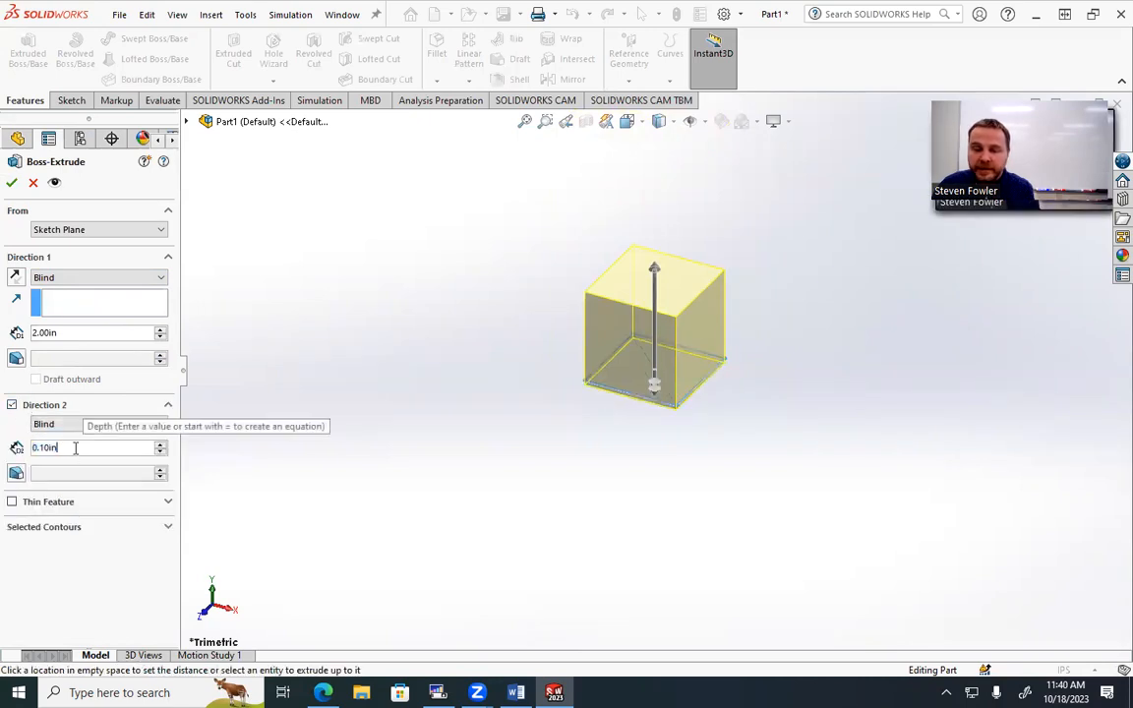
type("2")
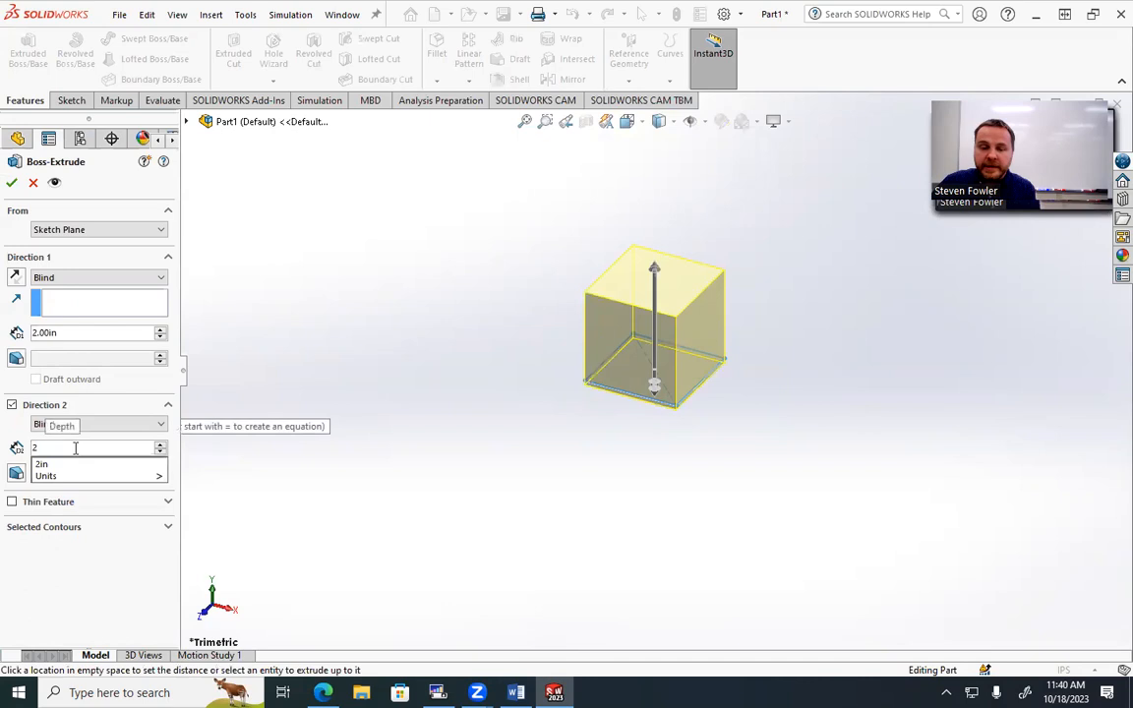
key("Return")
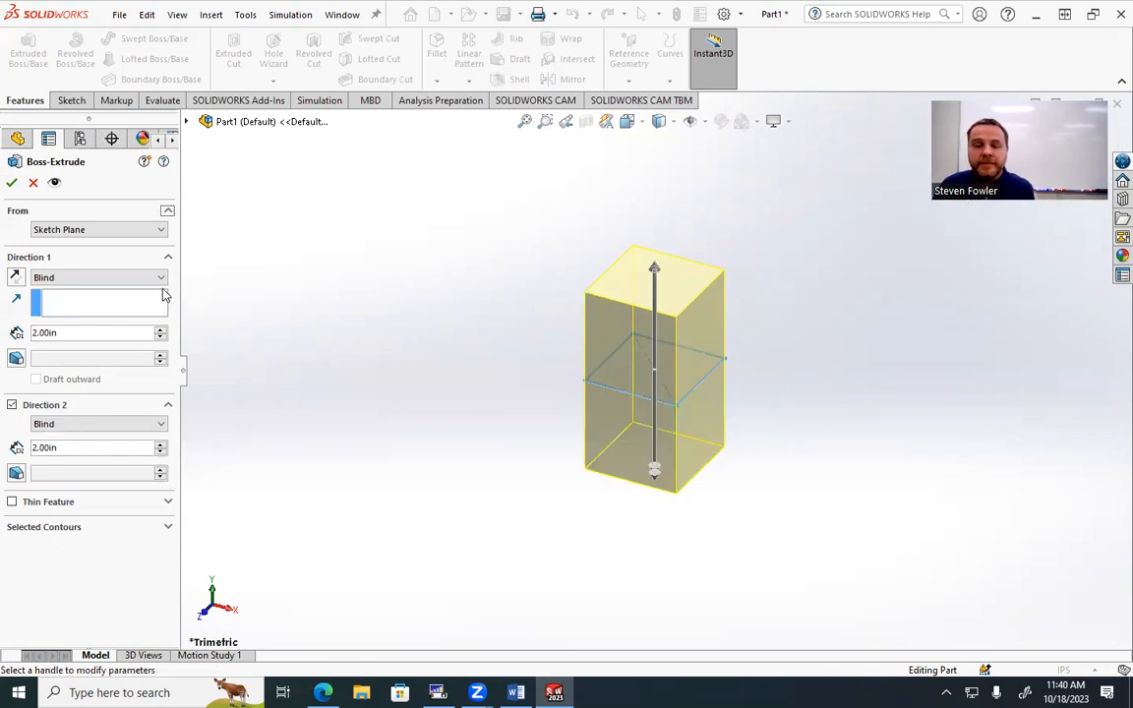
Change the extrusion's end condition to Mid Plane with a total depth of 4 in.
left_click(133, 280)
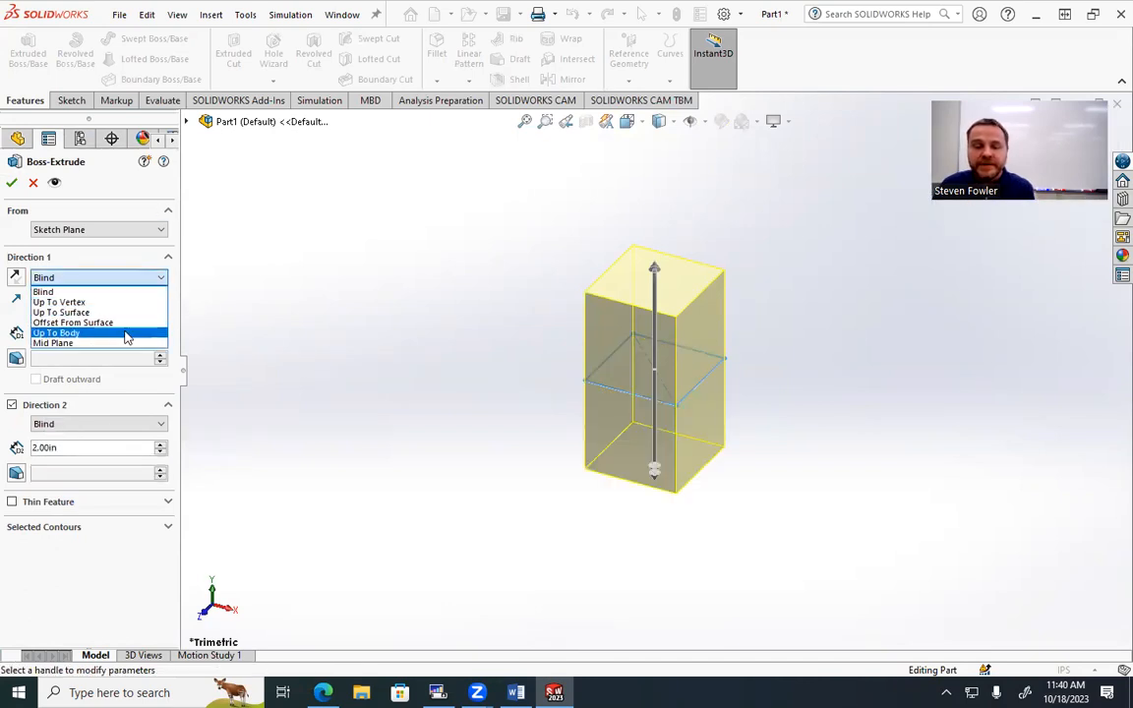
left_click(118, 342)
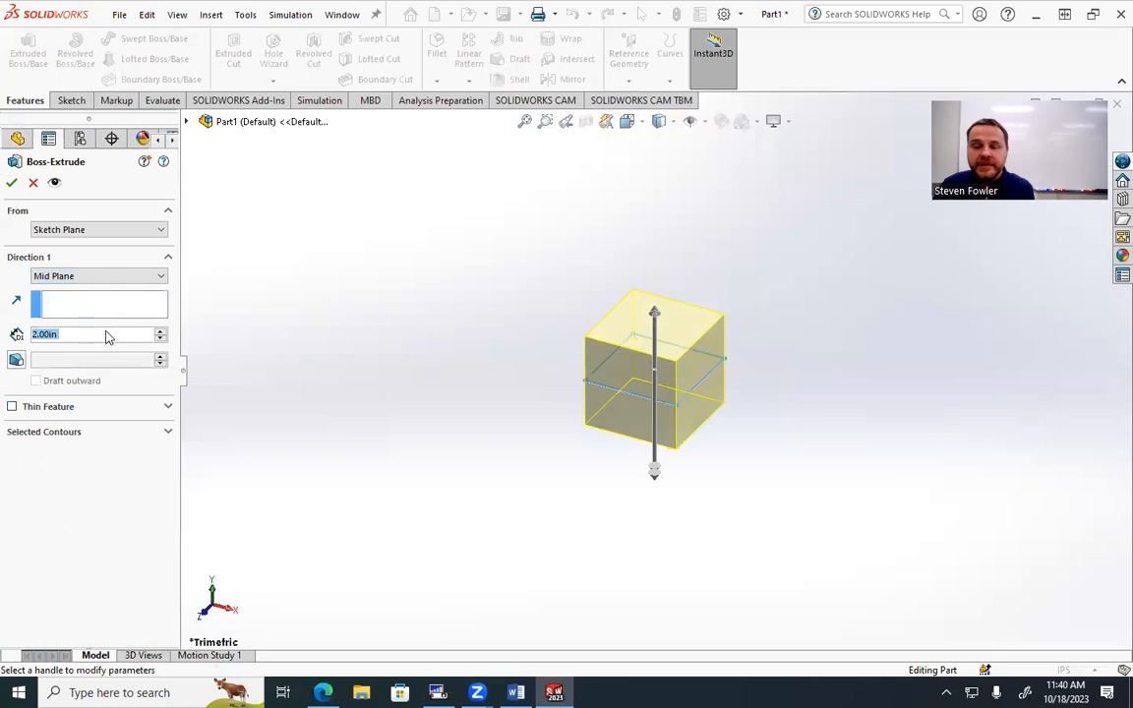
type("4")
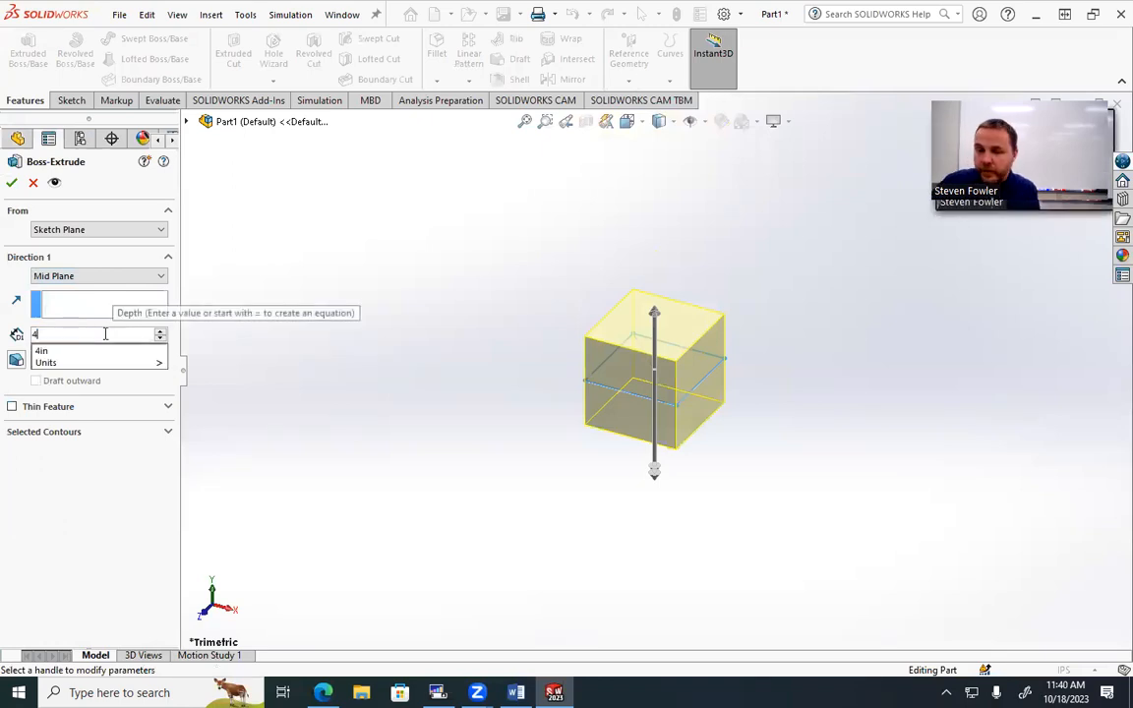
key("Return")
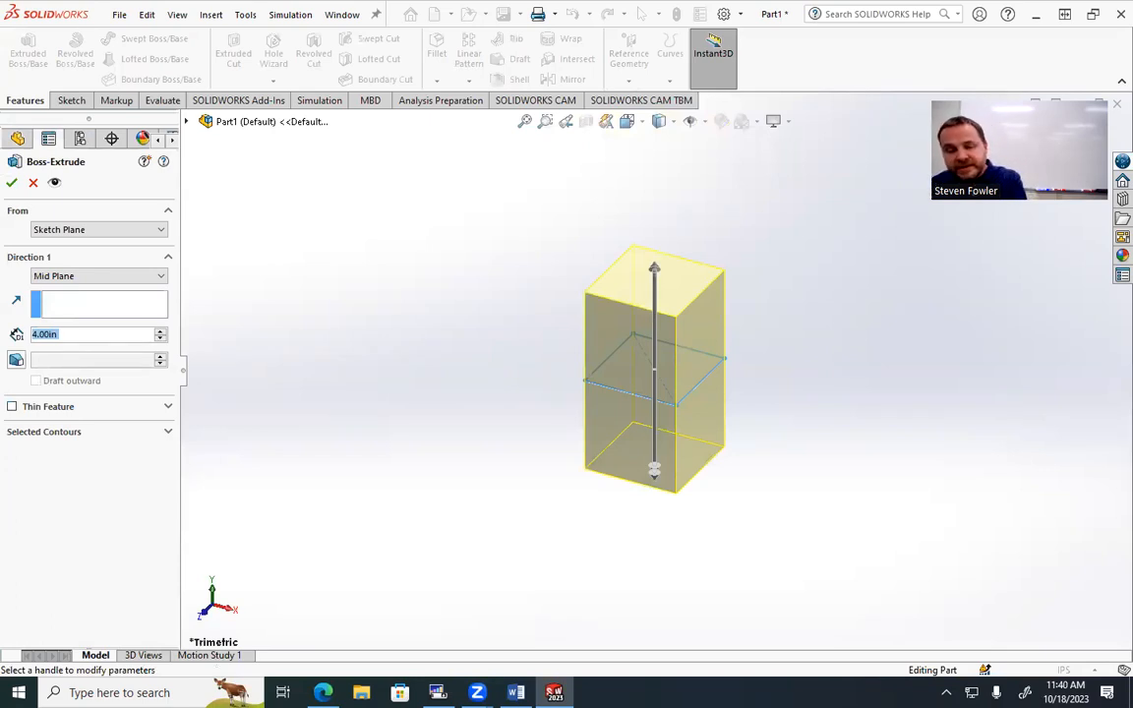
Drive the extrusion depth with the equation ="D2@Sketch1"*2 and complete the block.
type("=")
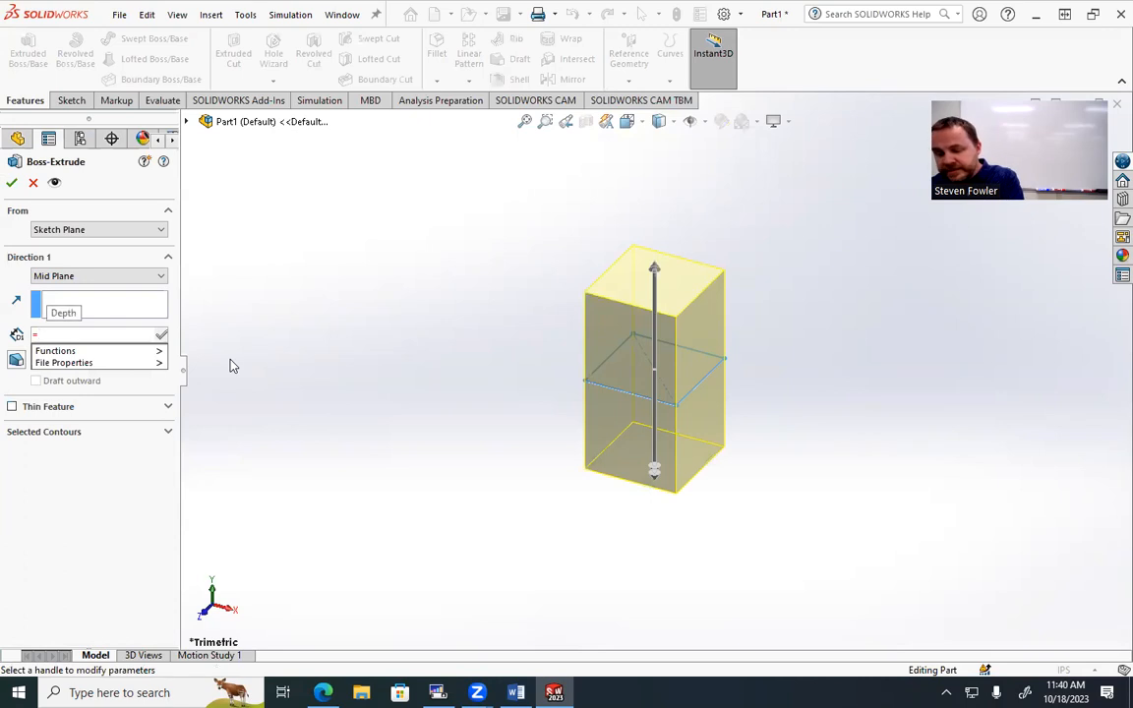
type("\"D")
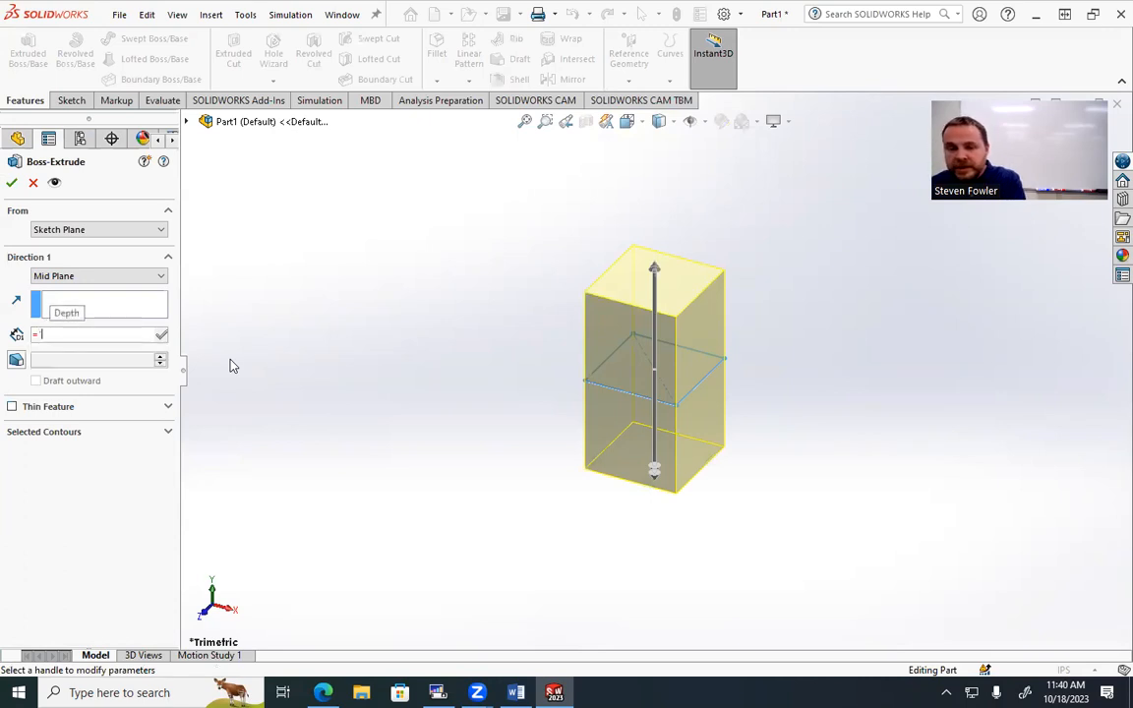
type("2@")
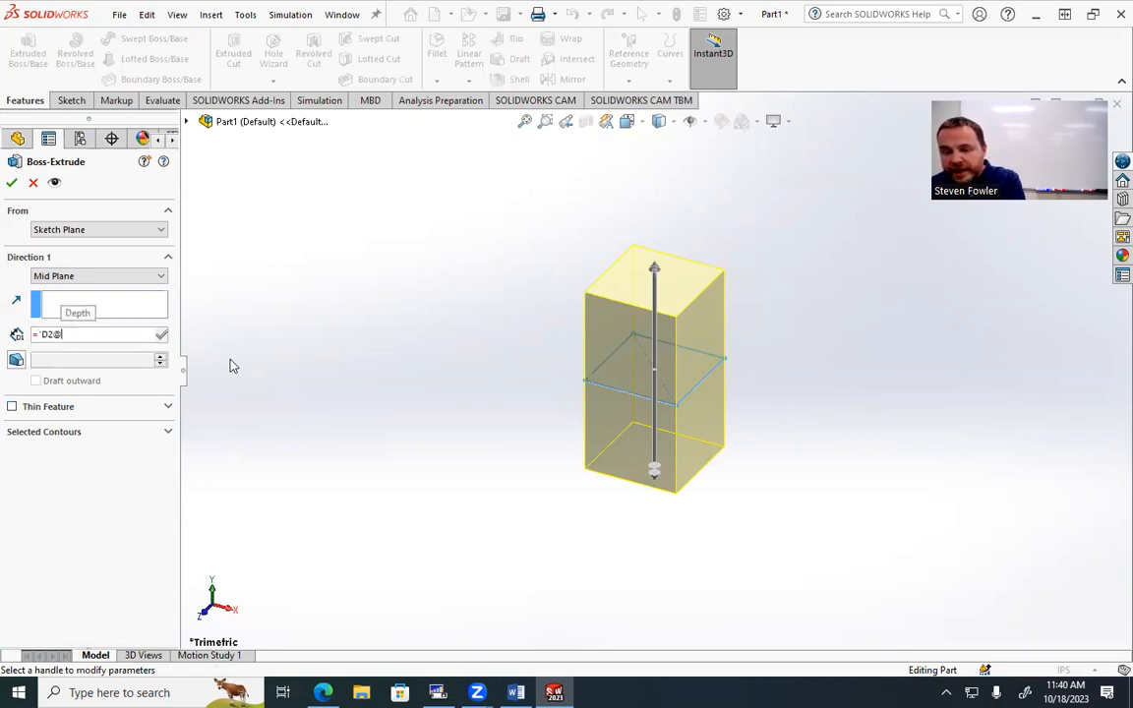
type("Sketch")
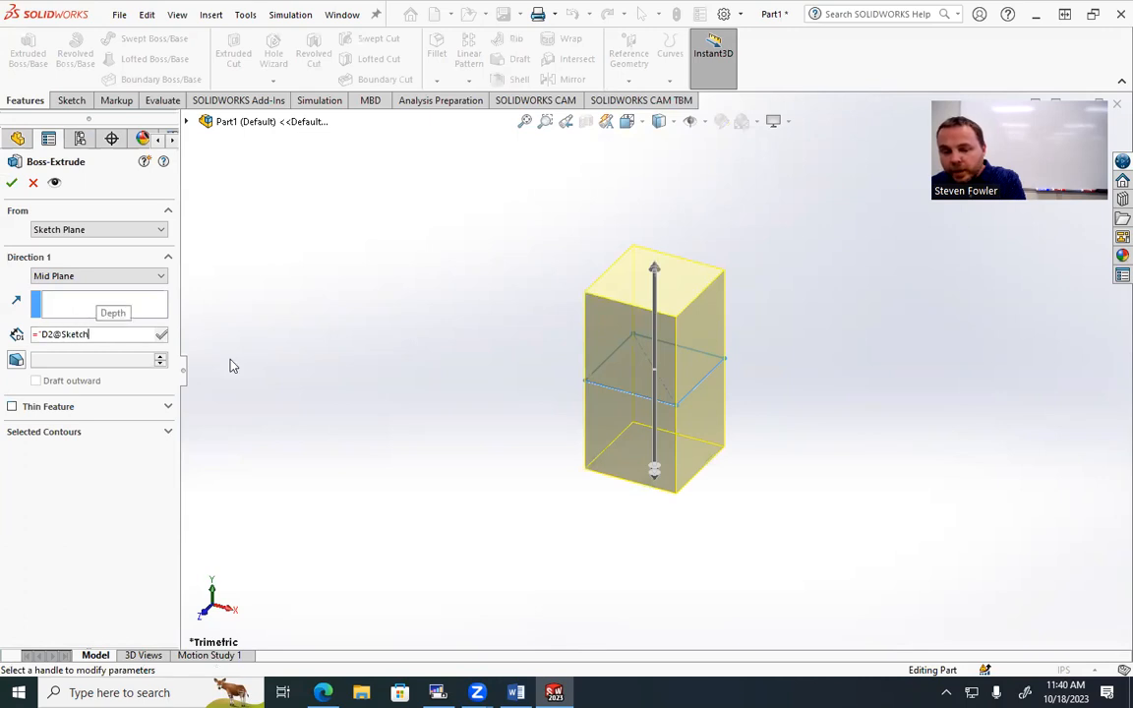
type("1\"")
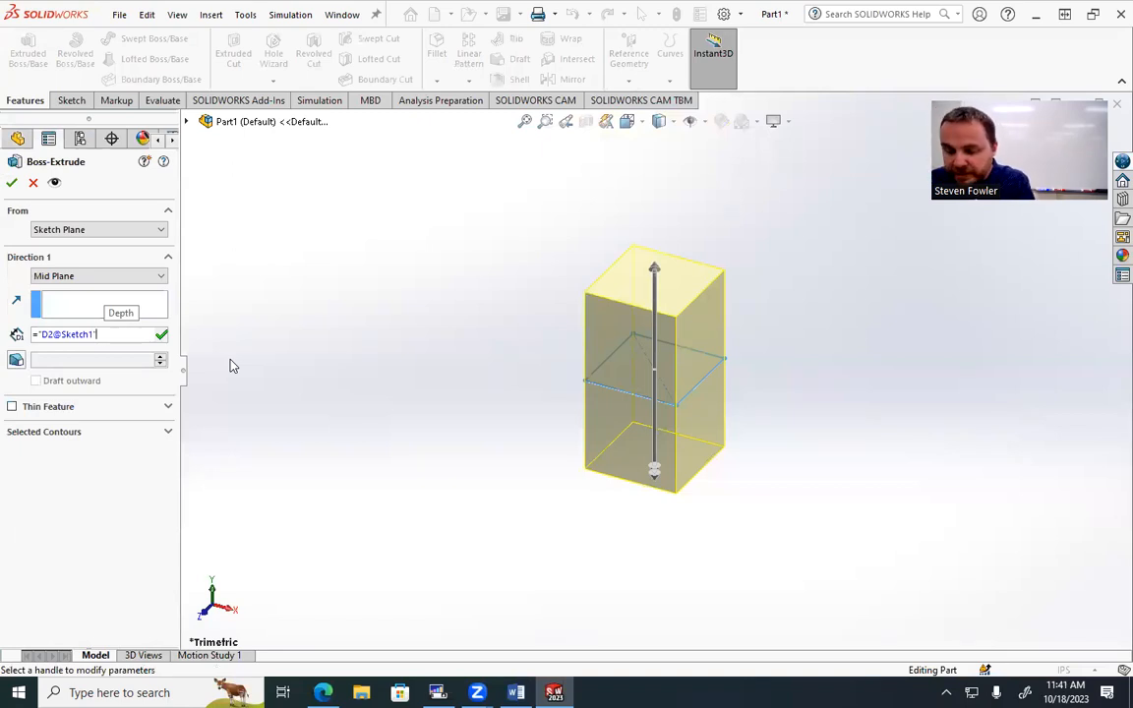
type("*2")
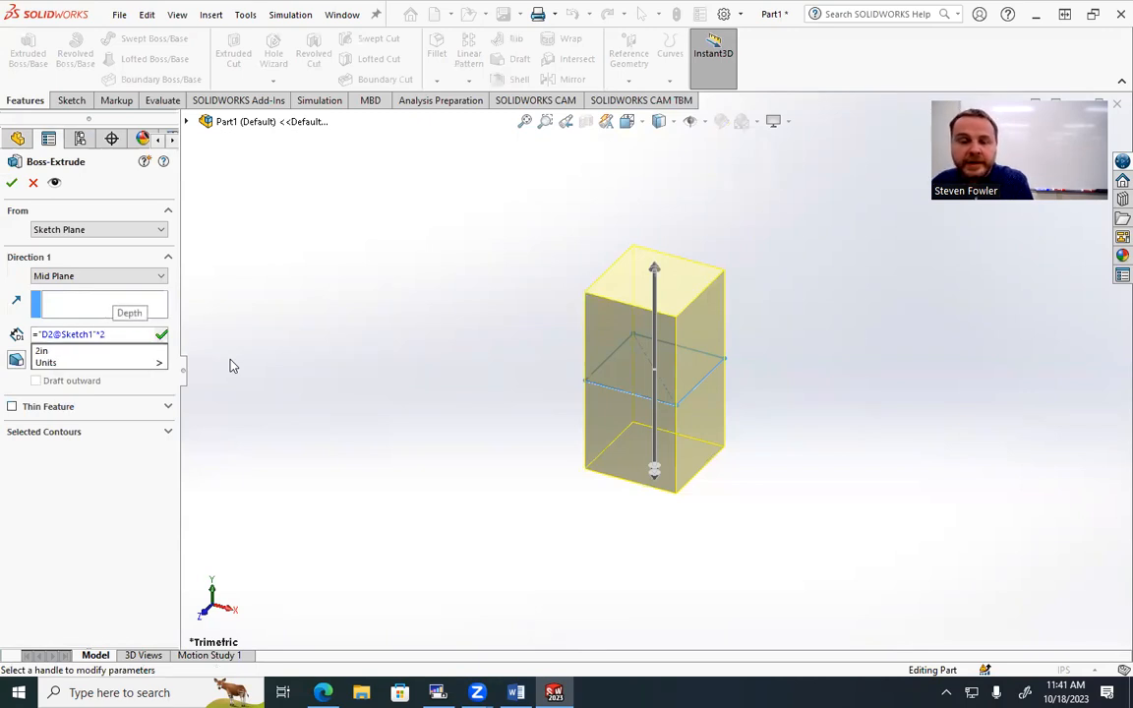
left_click(161, 335)
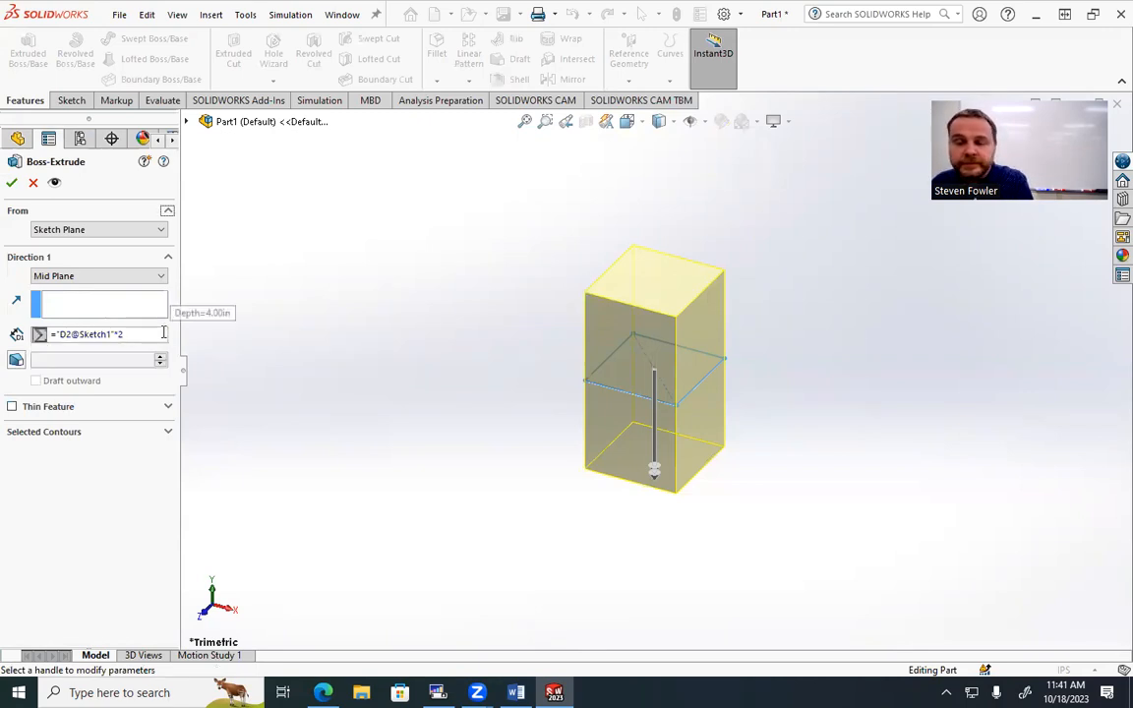
left_click(11, 183)
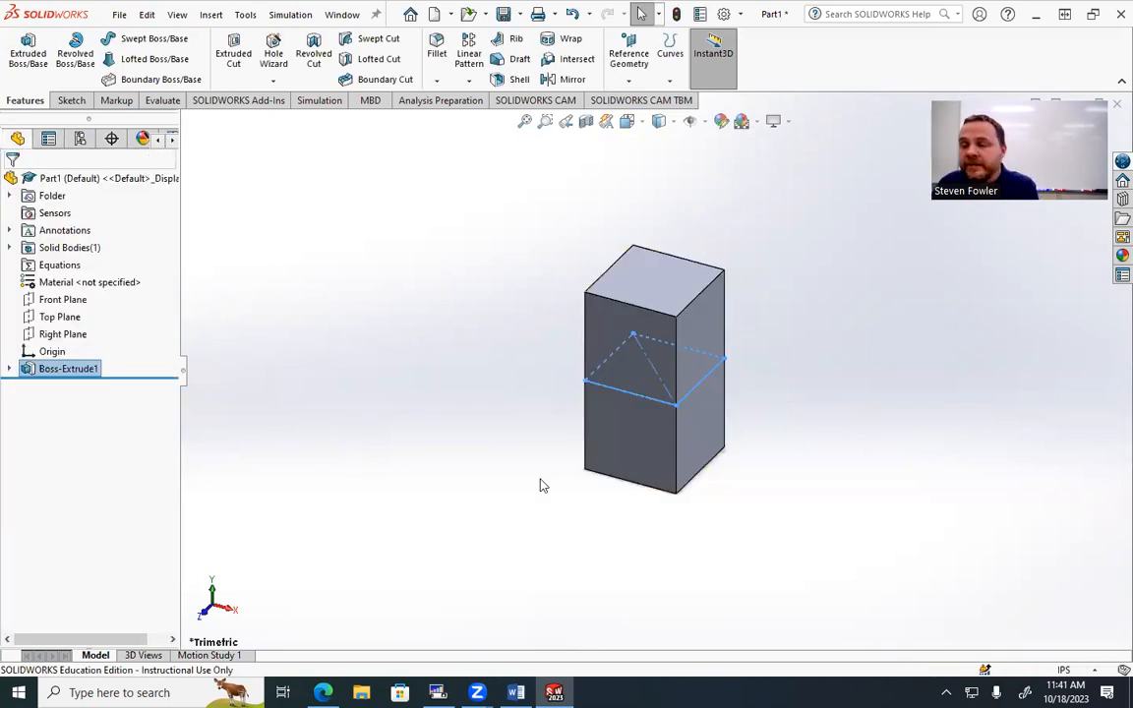
left_click(423, 394)
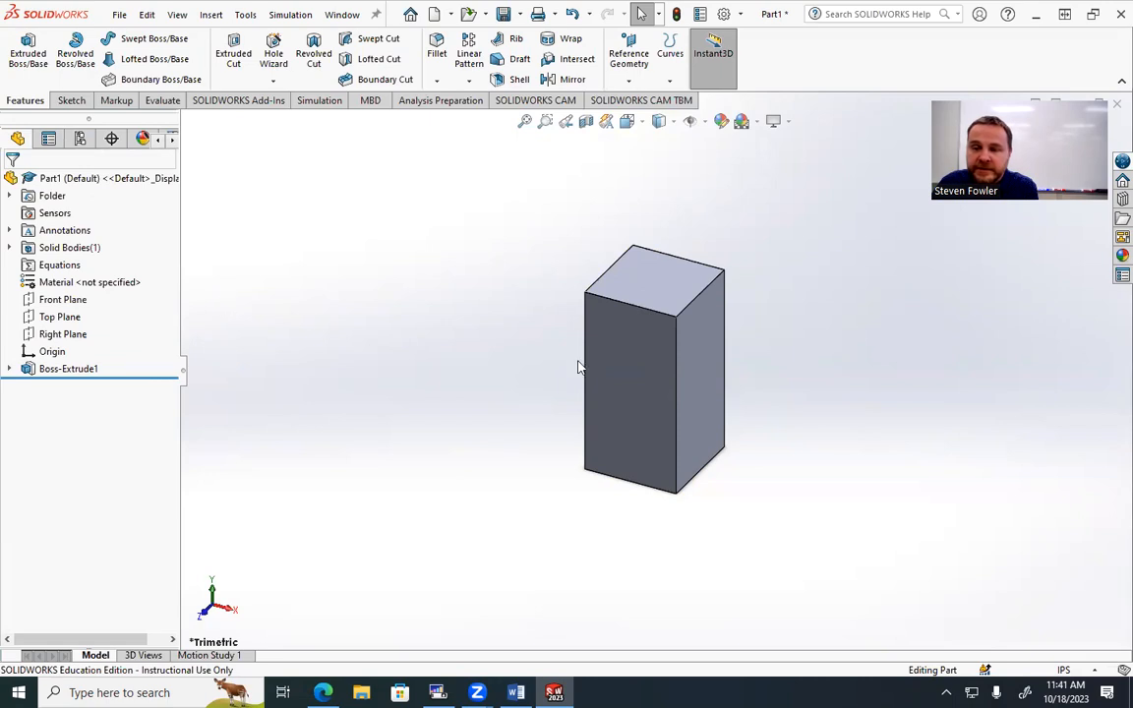
Start an Extruded Cut sketch on the block's front face and orient the view normal to it.
left_click(633, 354)
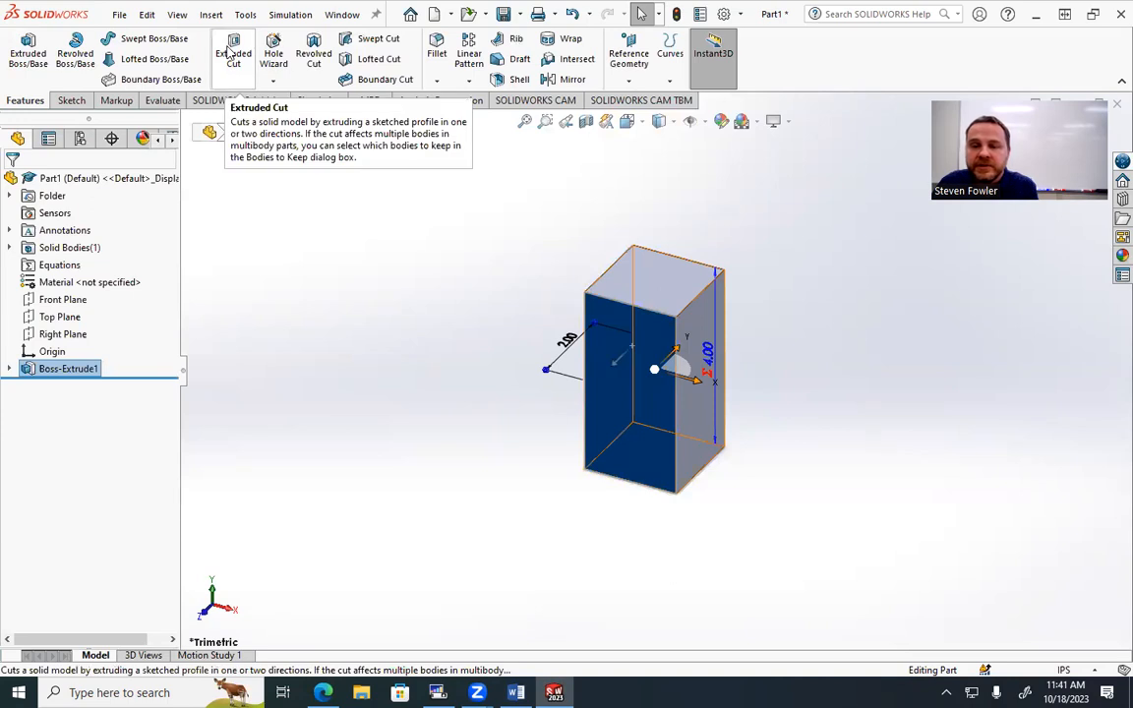
left_click(232, 51)
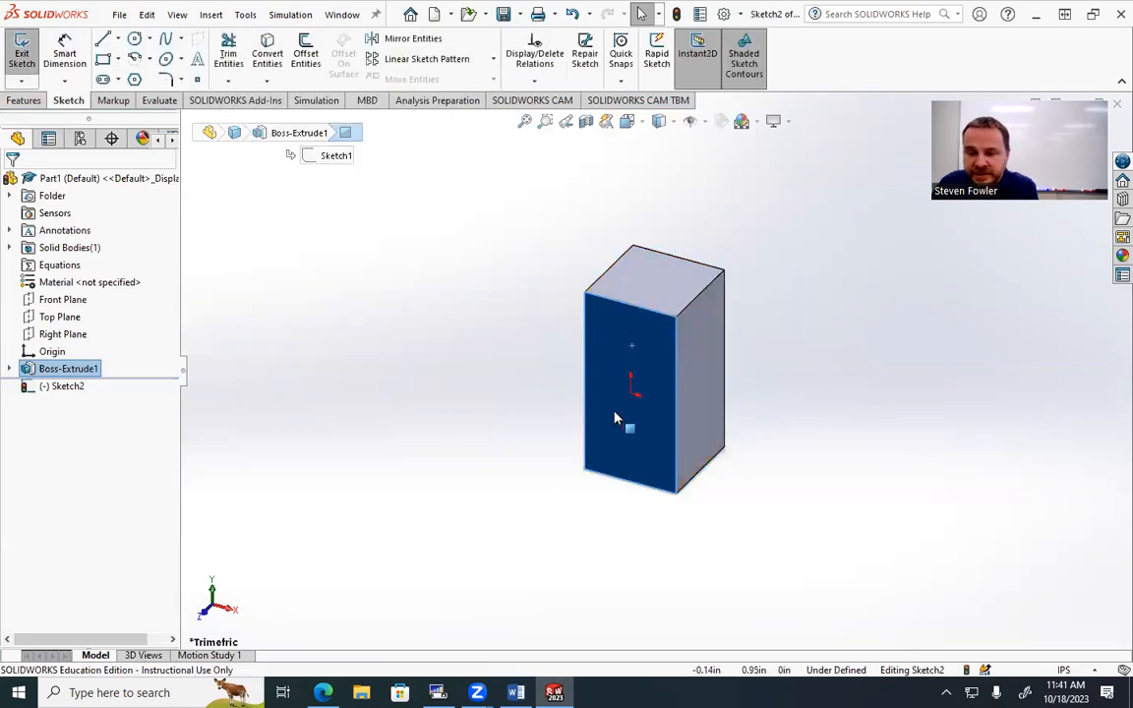
left_click(54, 386)
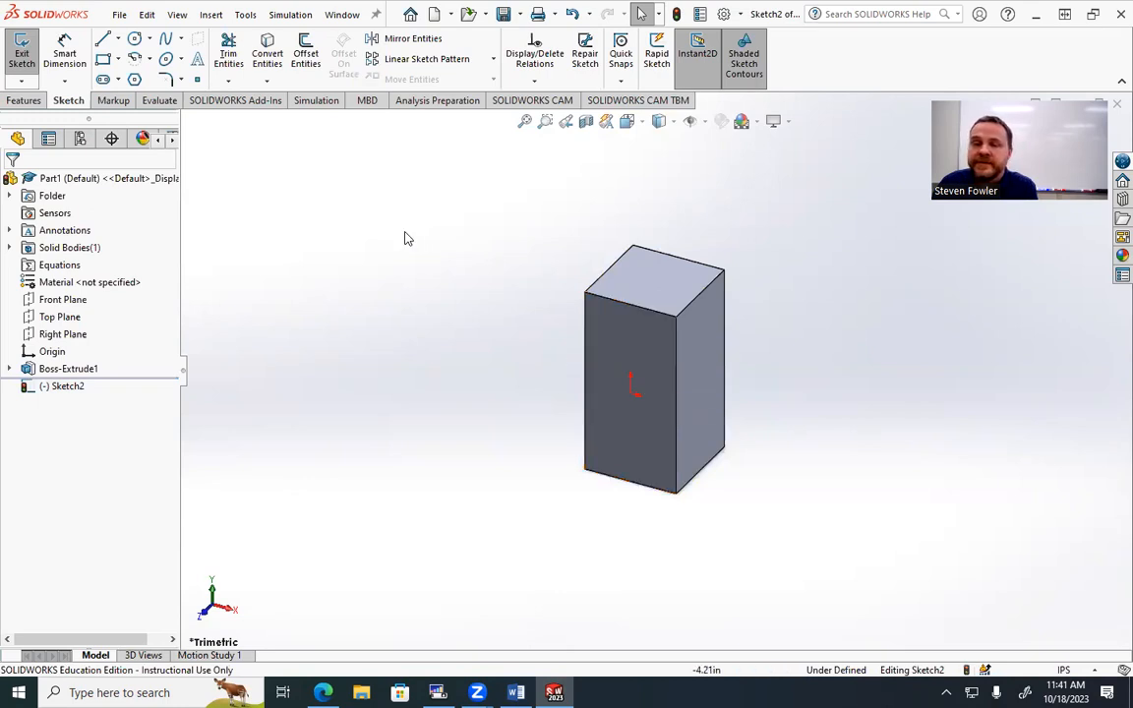
left_click(642, 123)
left_click(719, 210)
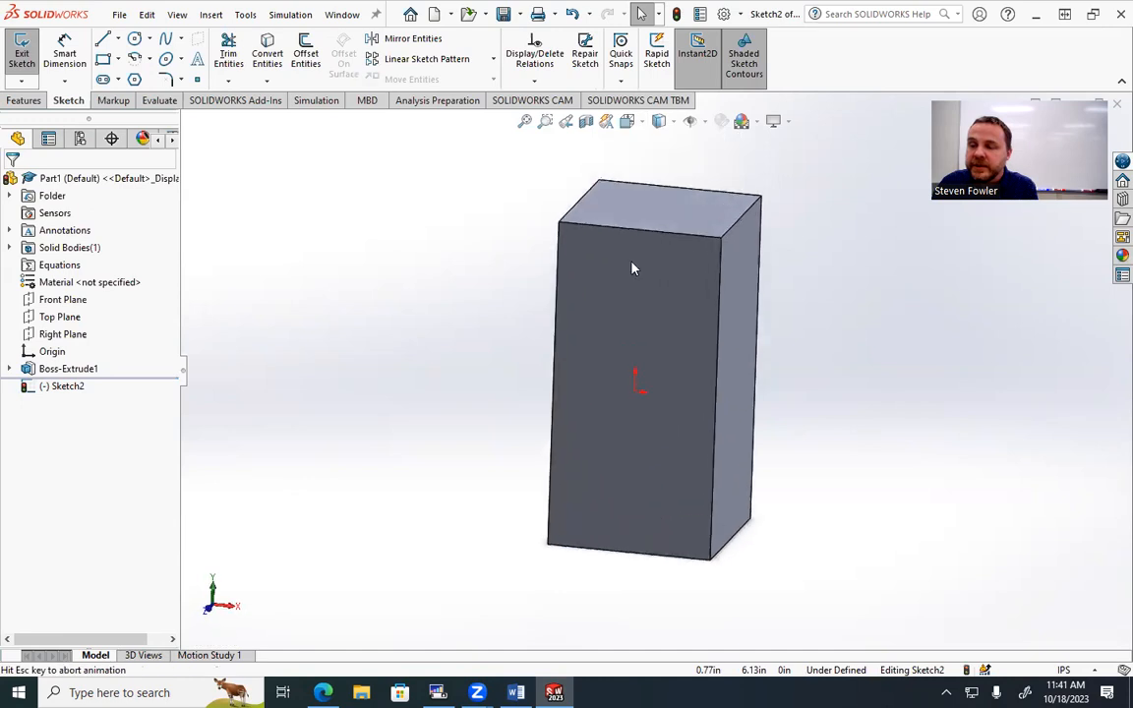
Sketch a line from the midpoint of the front face's left edge to the midpoint of its top edge.
left_click(103, 39)
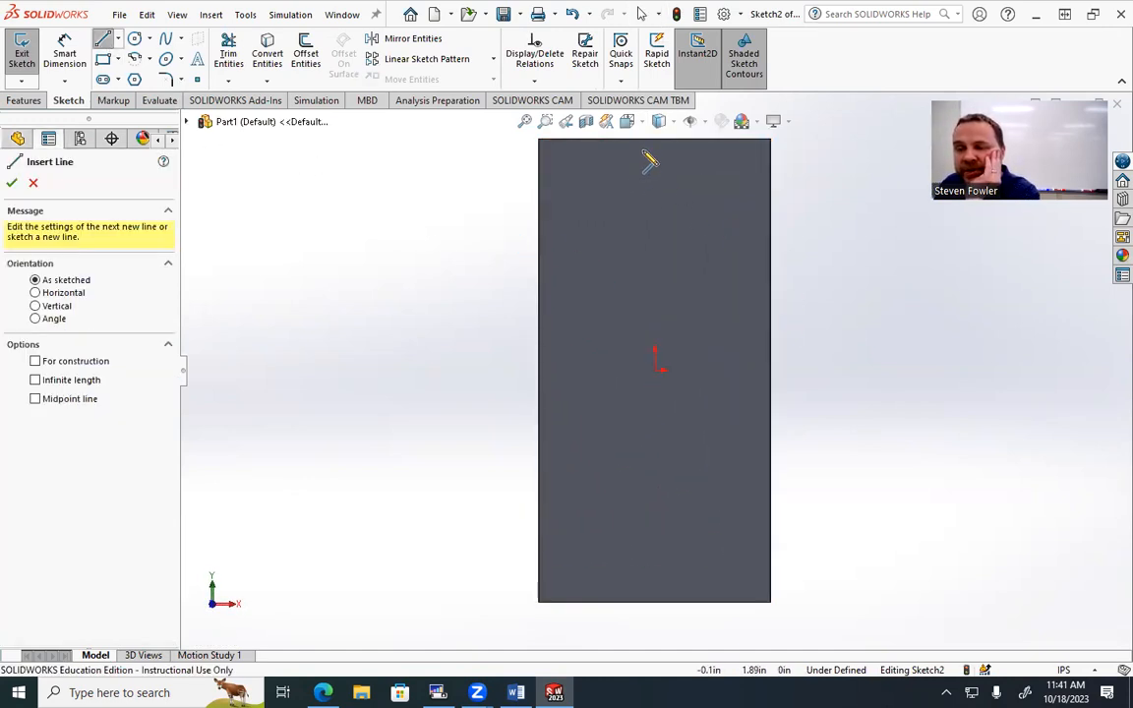
left_click(539, 370)
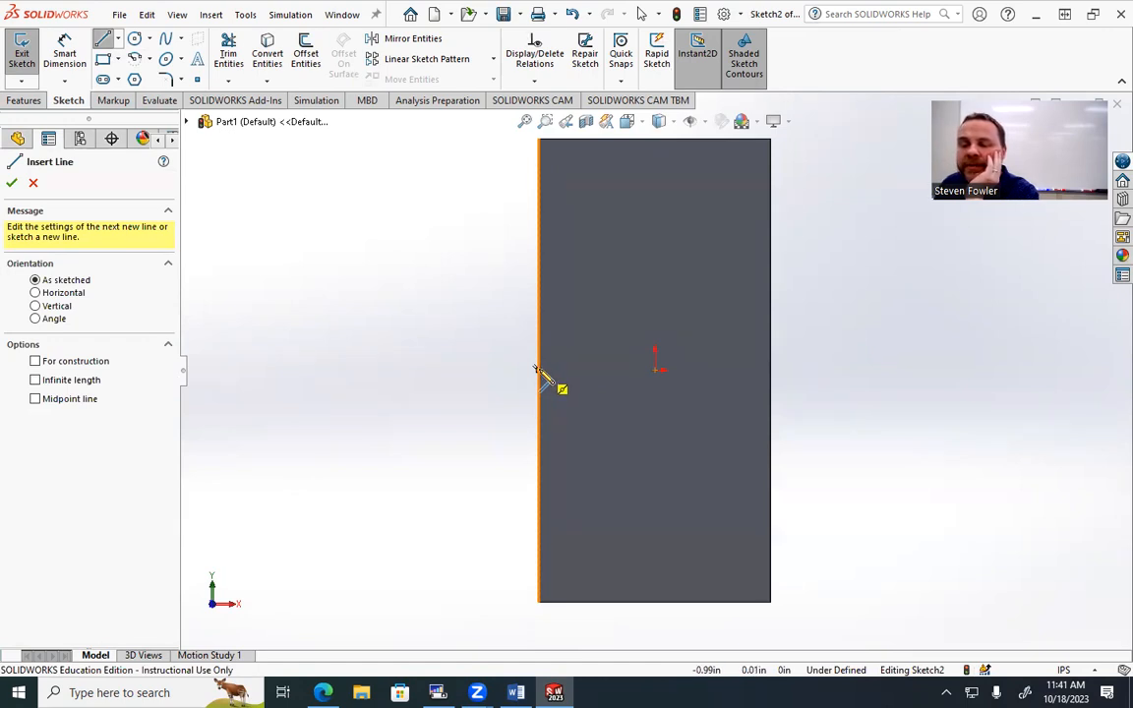
left_click(538, 370)
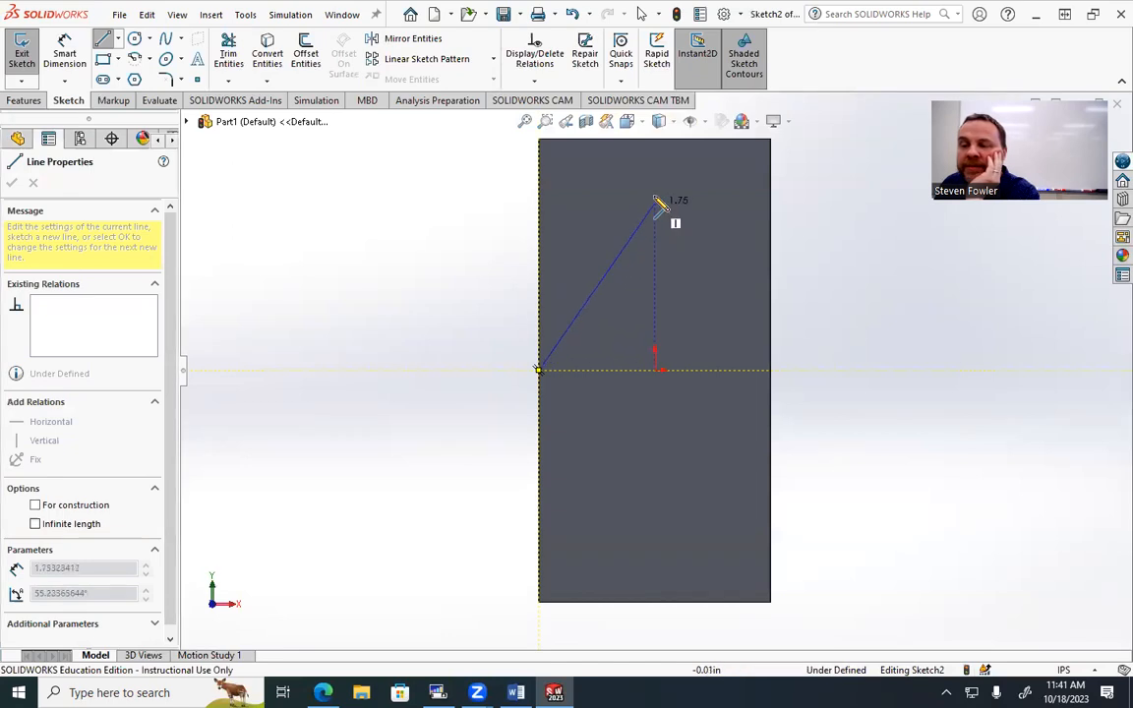
left_click(653, 139)
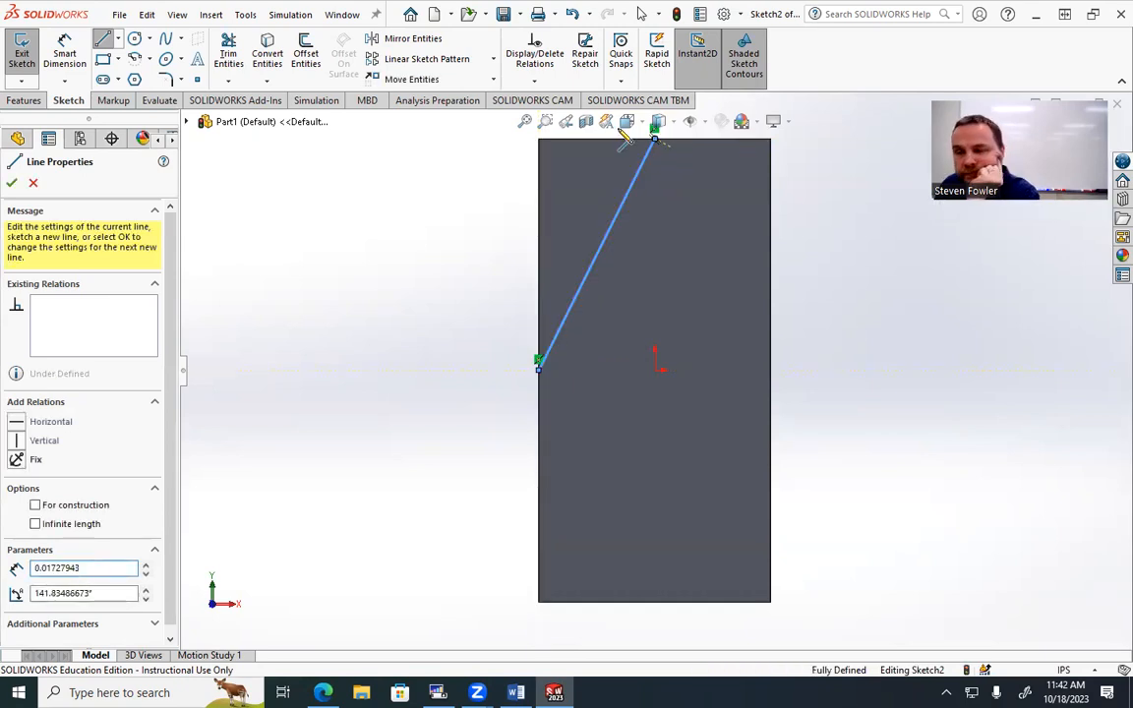
Close the triangular profile with lines along the front face's top edge to its left corner and down to the left edge's midpoint.
left_click(540, 140)
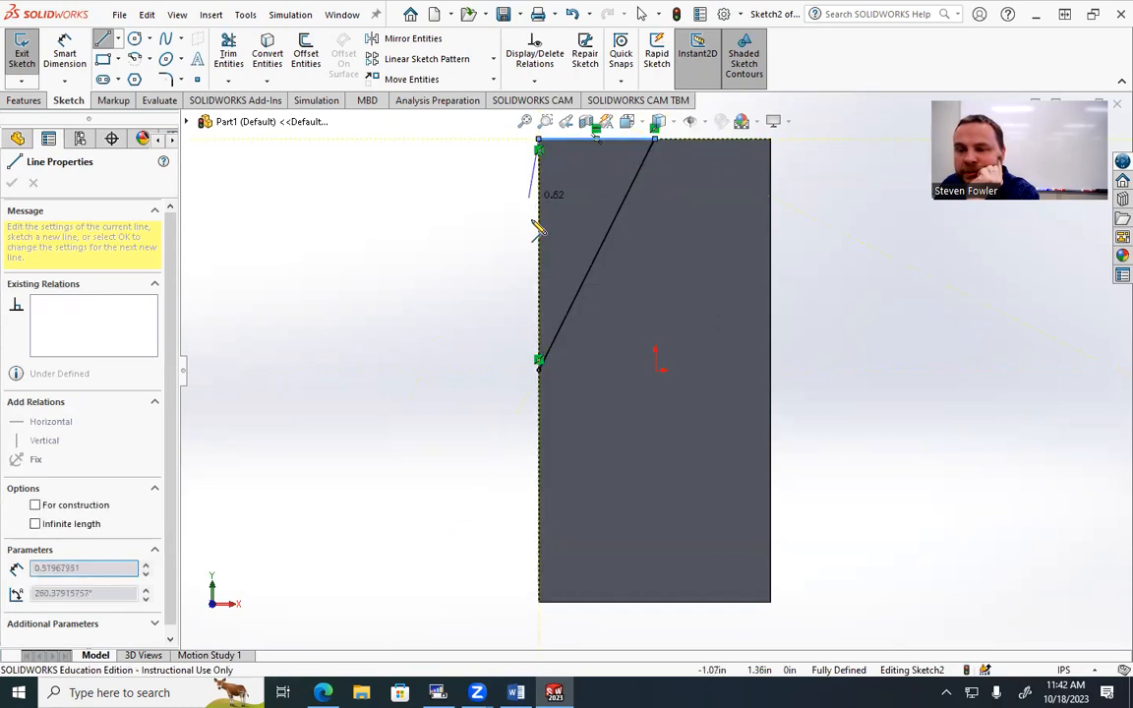
left_click(540, 362)
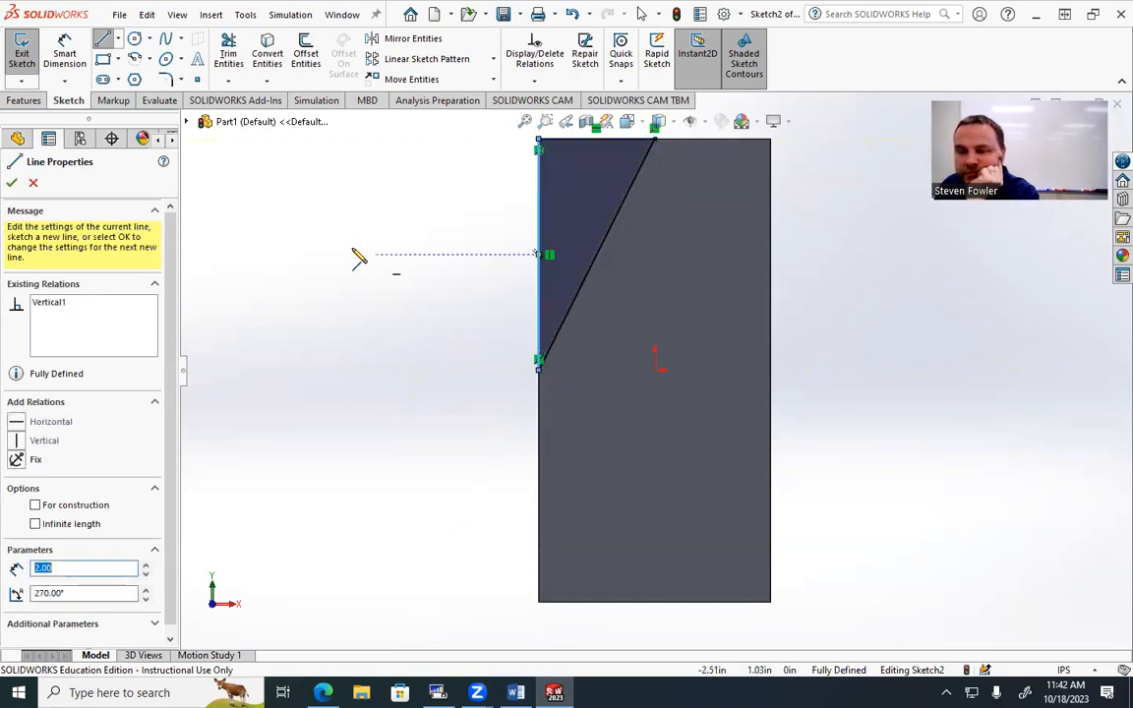
key("f")
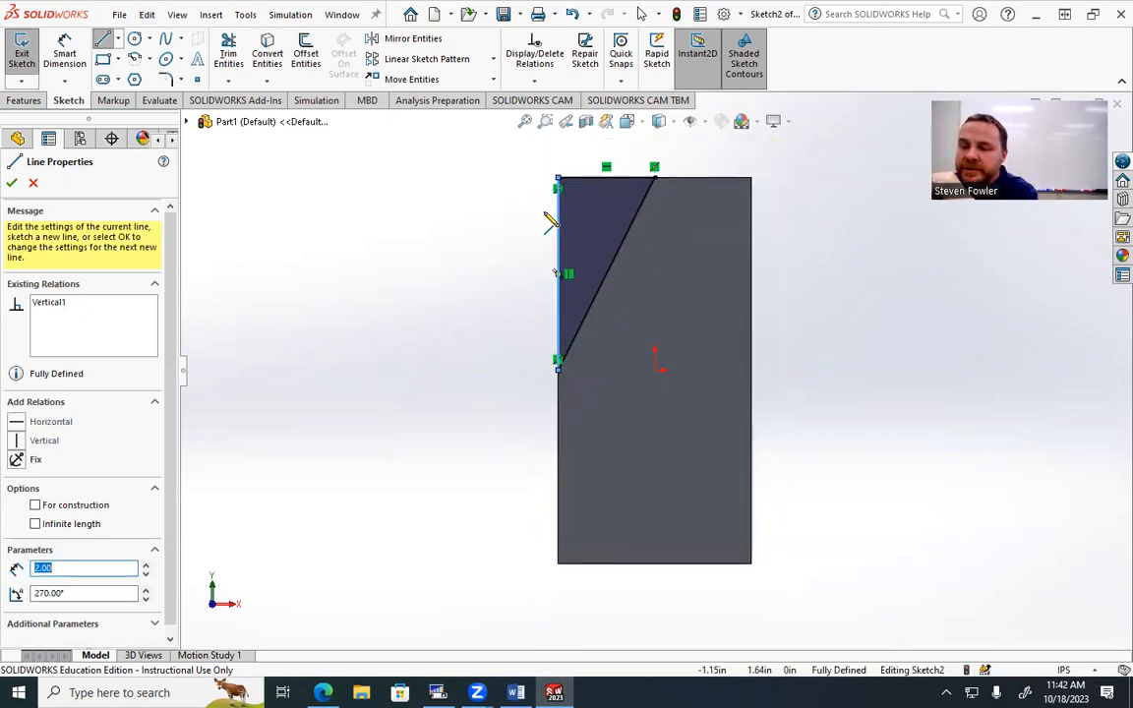
scroll(551, 222, "down", 4)
scroll(582, 182, "down", 3)
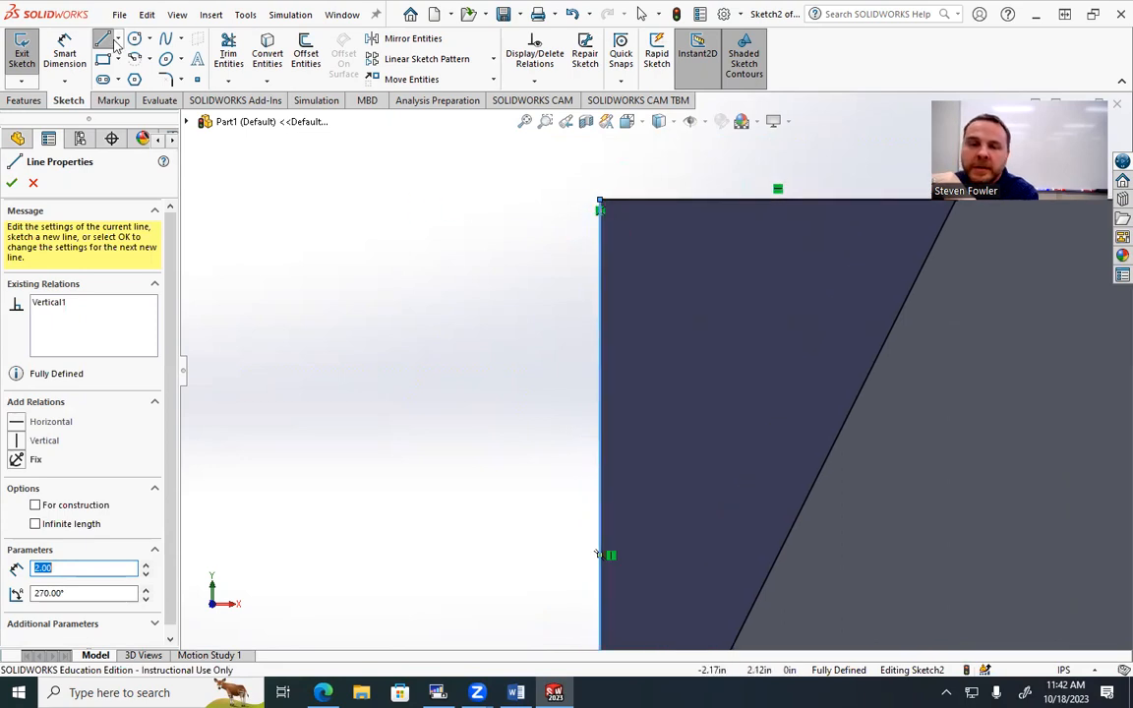
key("Escape")
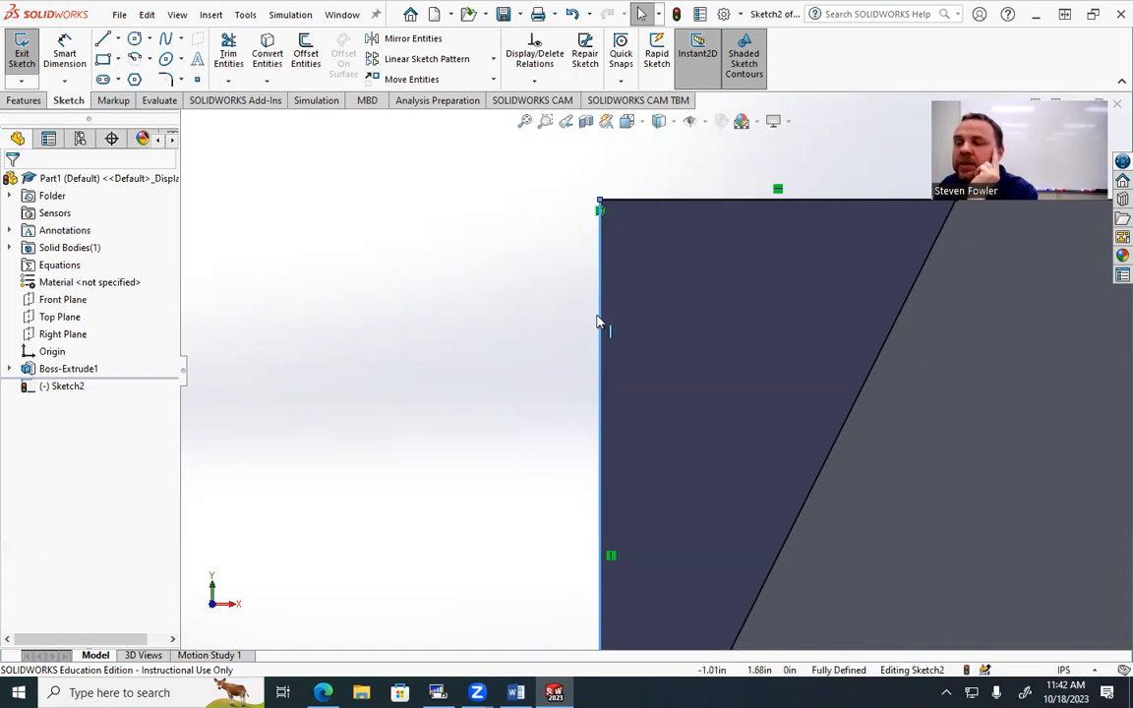
Exit the closed triangle sketch to bring up the Cut-Extrude settings.
scroll(654, 335, "up", 3)
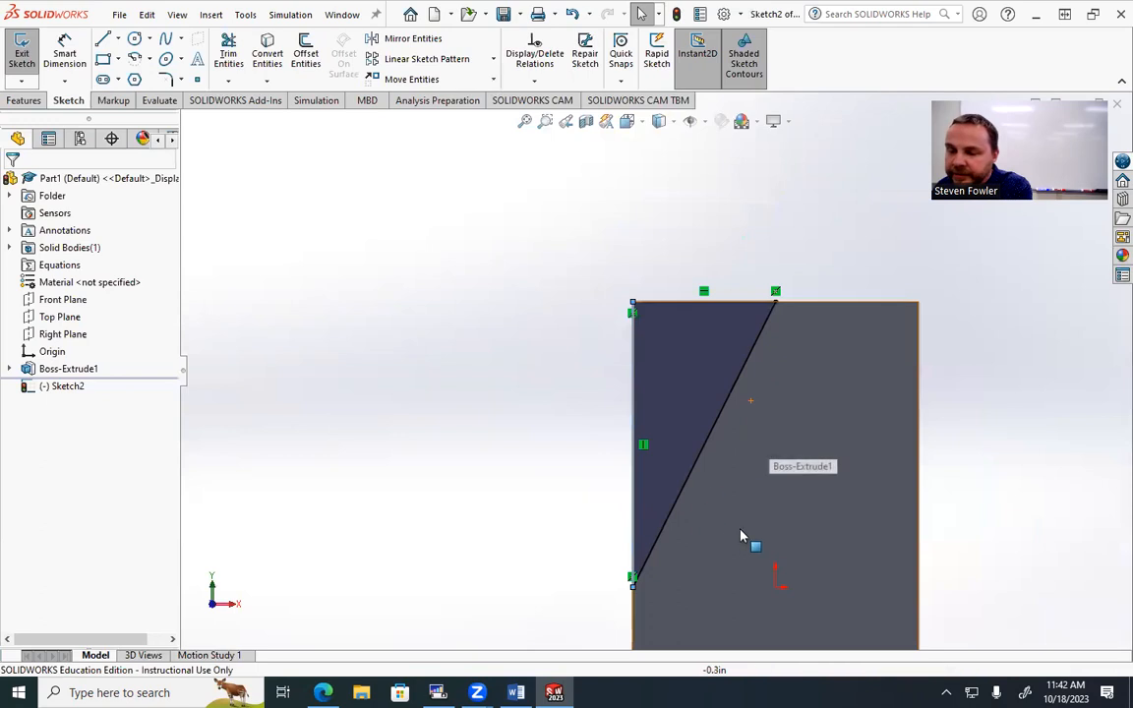
middle_click_drag(811, 536, 777, 548)
left_click(637, 449)
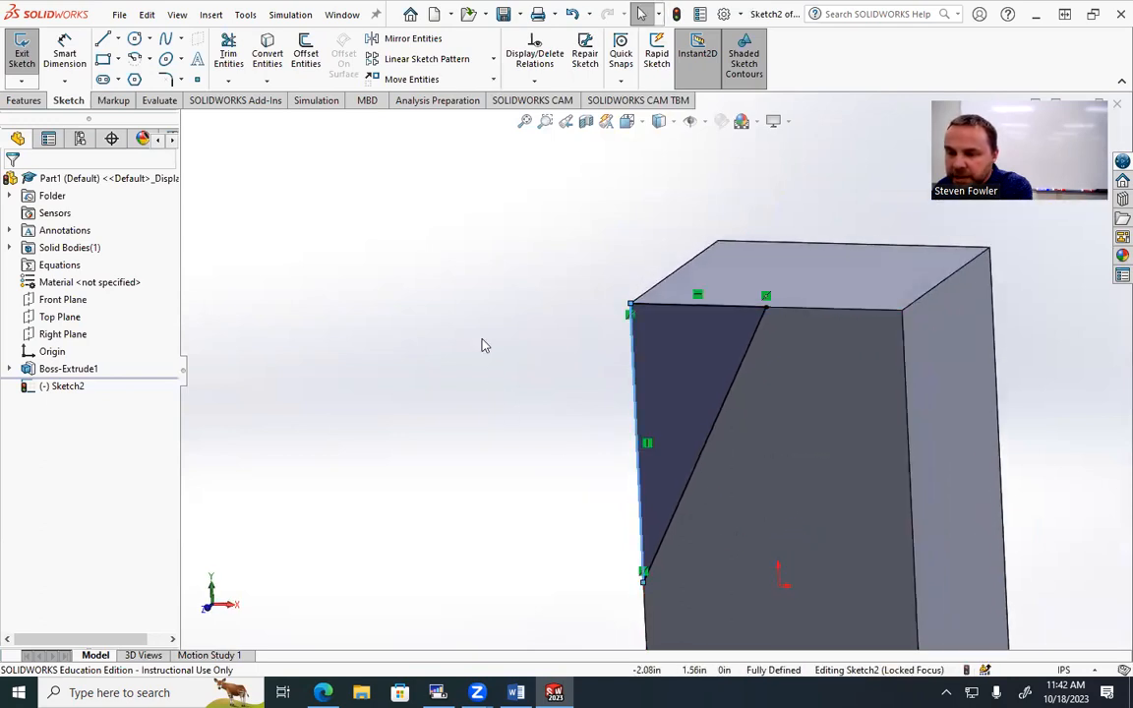
left_click(14, 53)
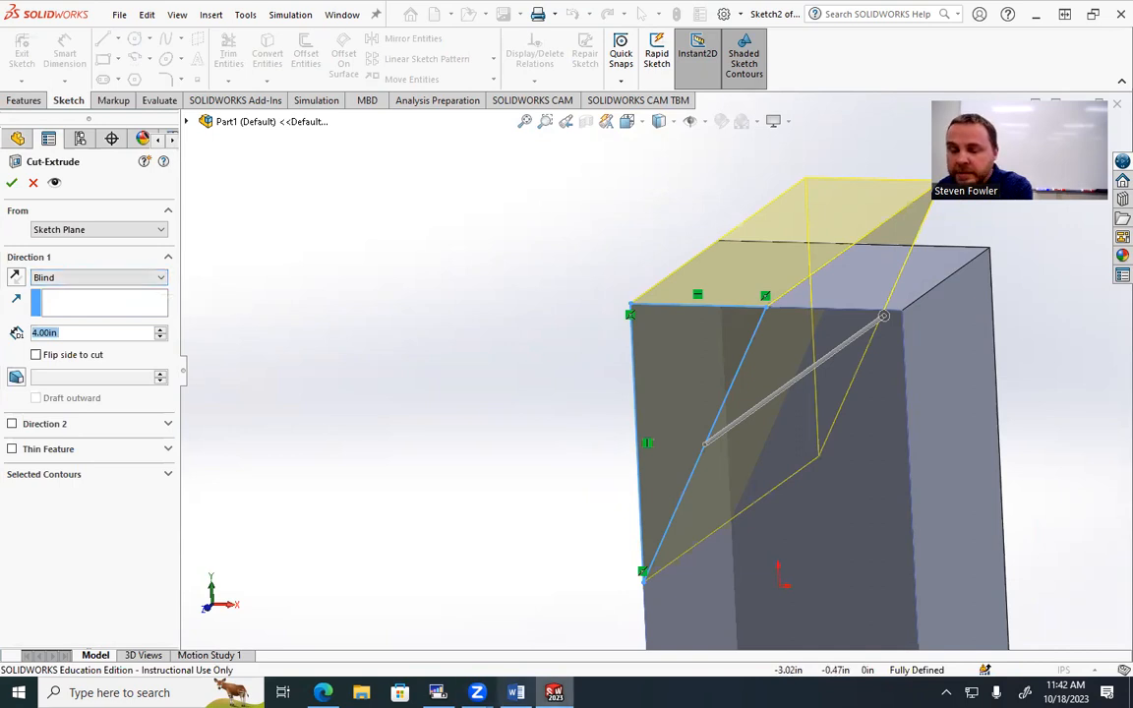
Switch to Word, highlight the review note "REALLY want closed contours", and return to SOLIDWORKS.
left_click(516, 692)
scroll(453, 414, "up", 5)
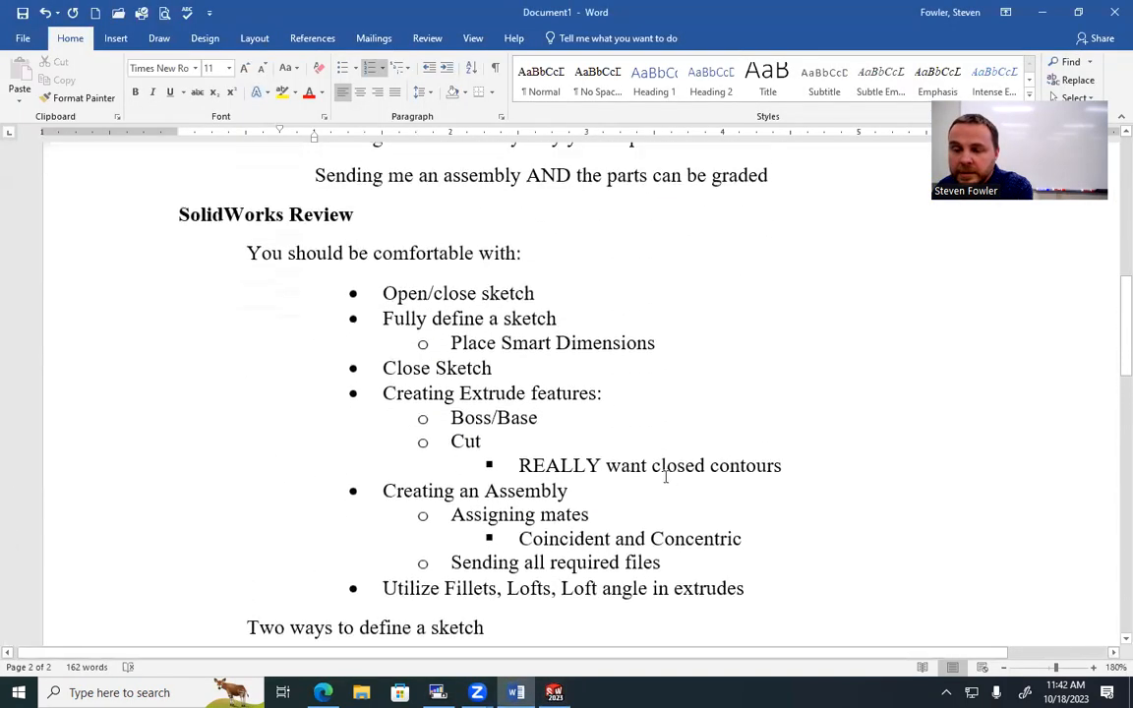
left_click_drag(596, 465, 763, 475)
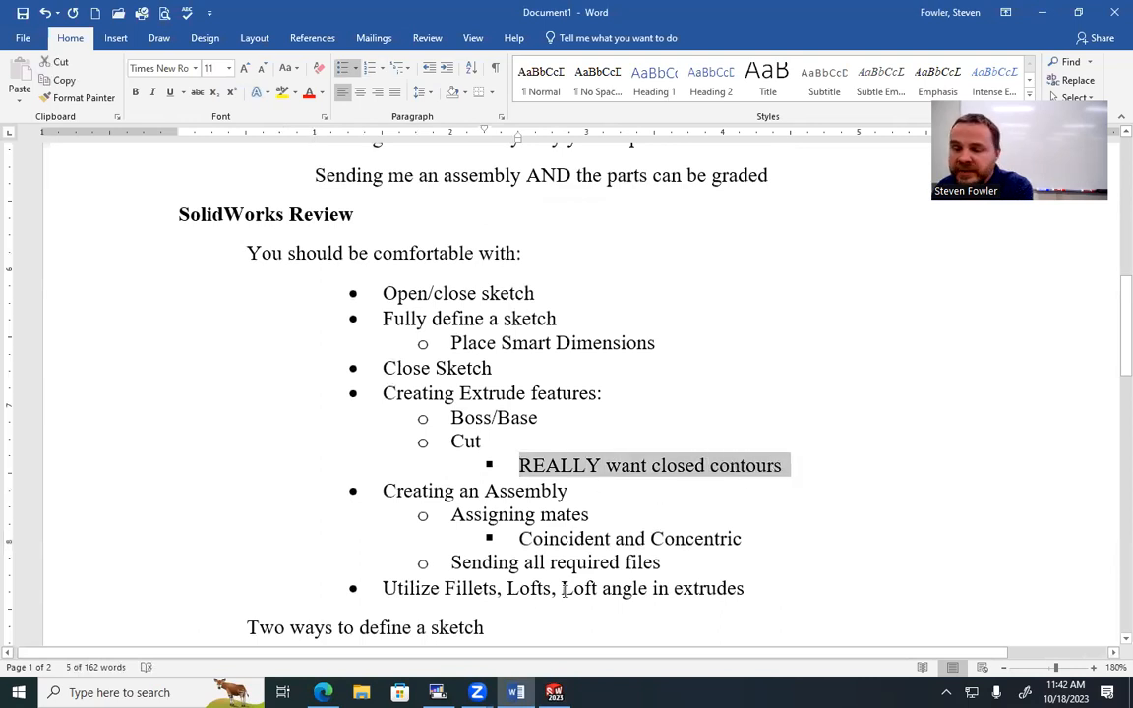
left_click(554, 693)
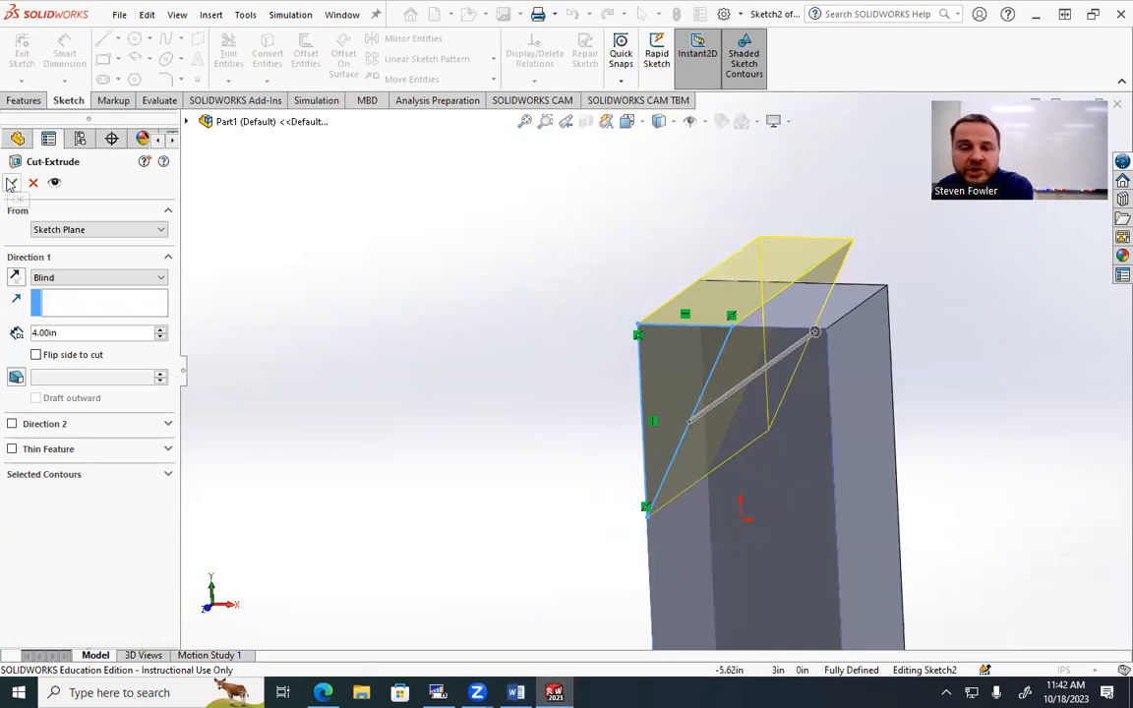
Complete the triangular corner cut with a Blind depth of 4 in.
left_click(10, 183)
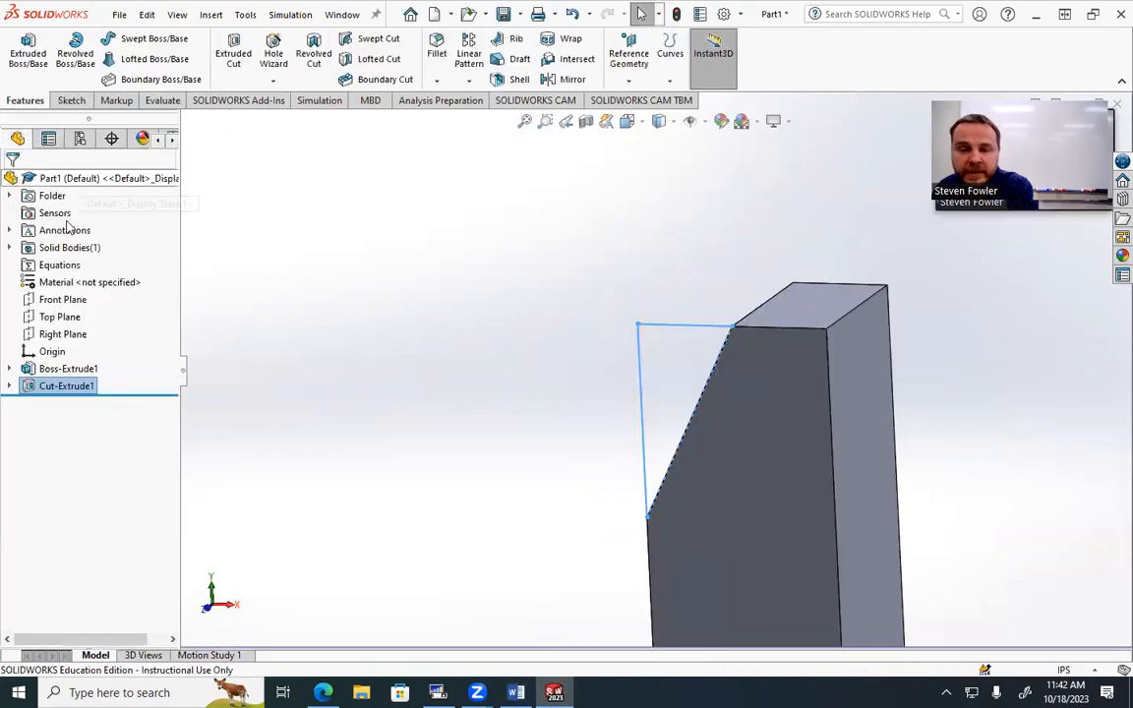
right_click(59, 385)
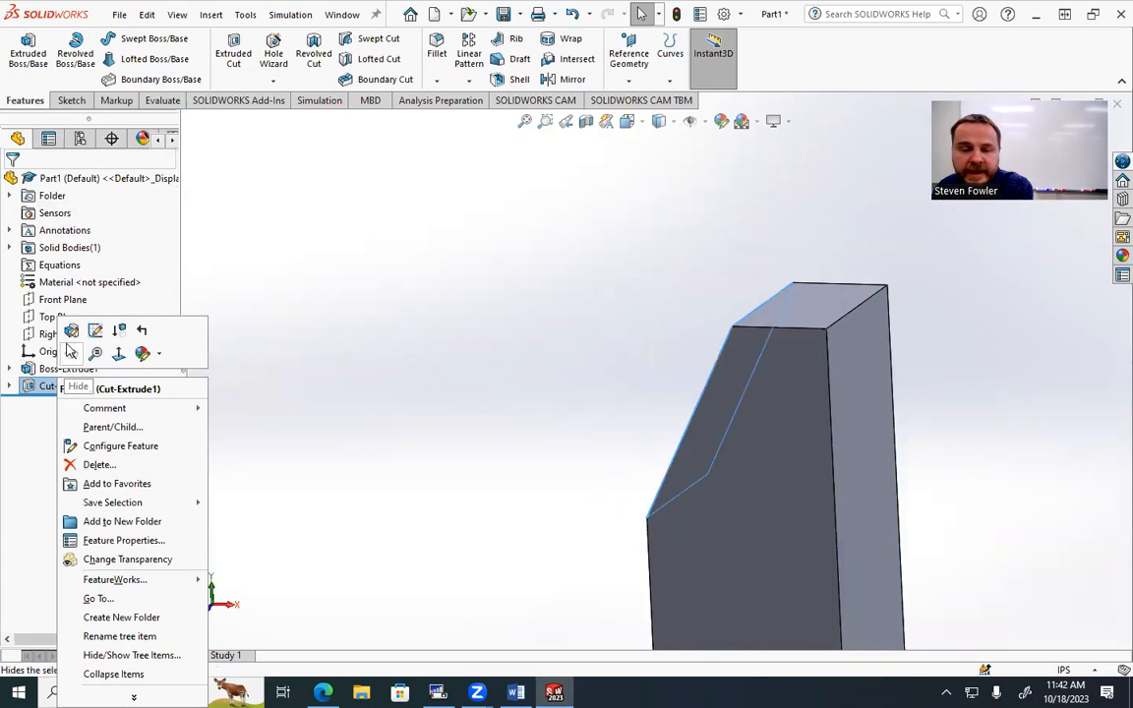
left_click(305, 382)
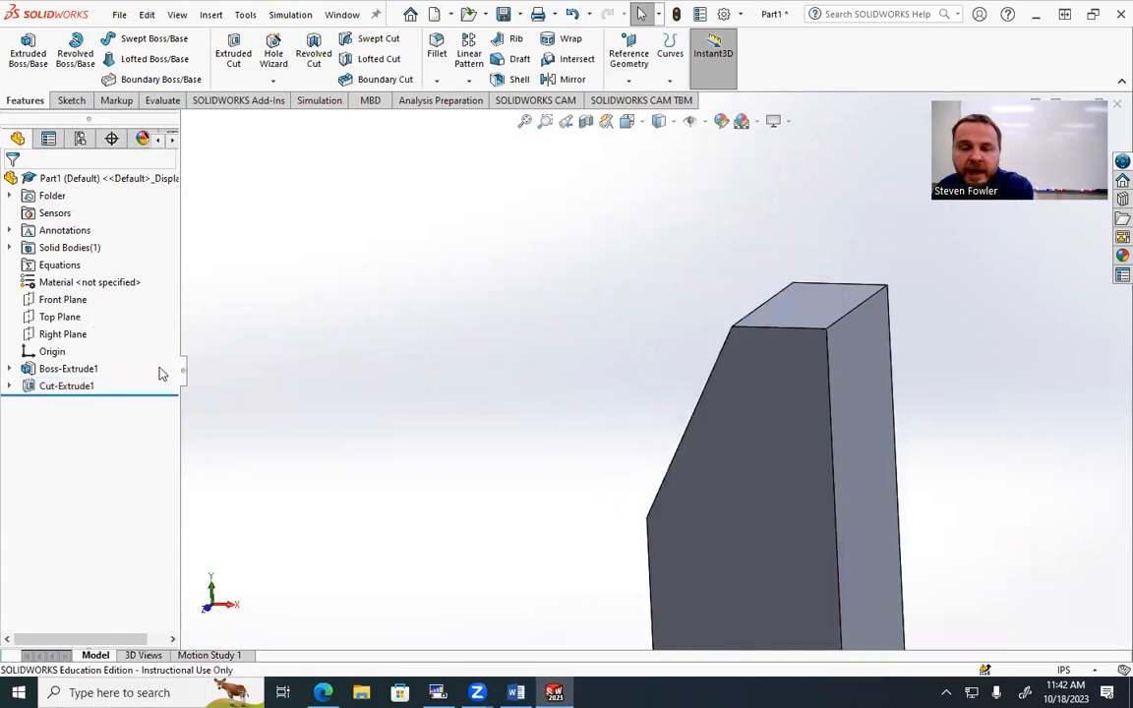
Edit the corner cut and change its end condition to Through All.
right_click(70, 390)
left_click(87, 332)
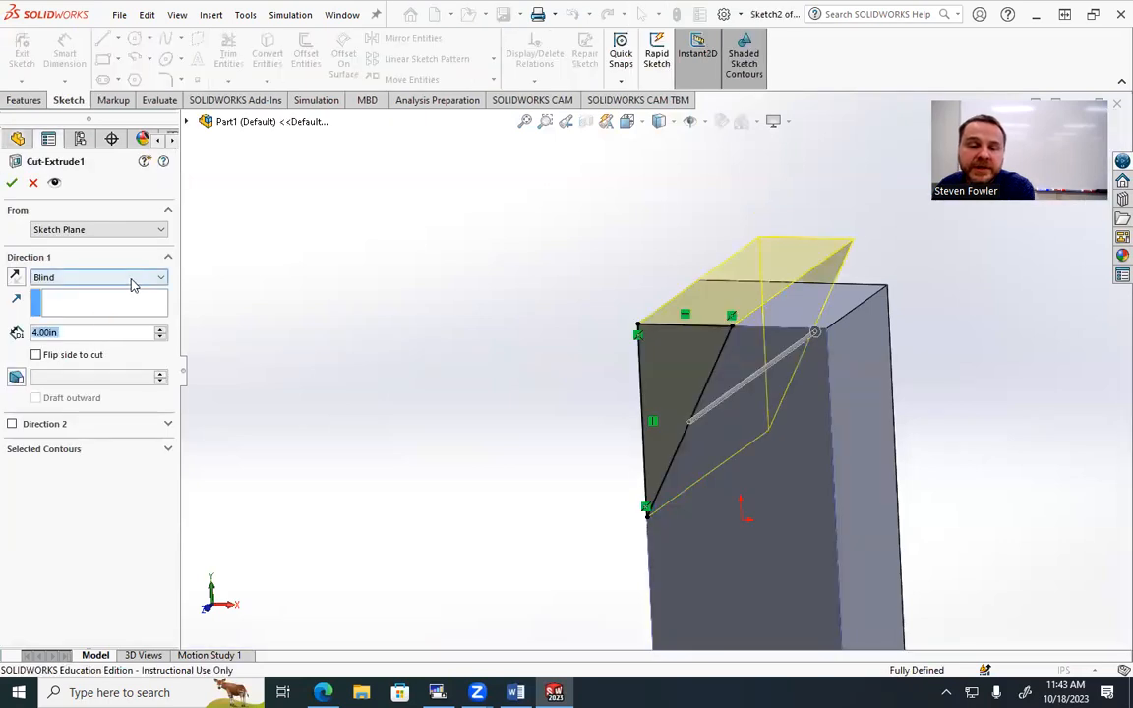
left_click(130, 281)
left_click(122, 303)
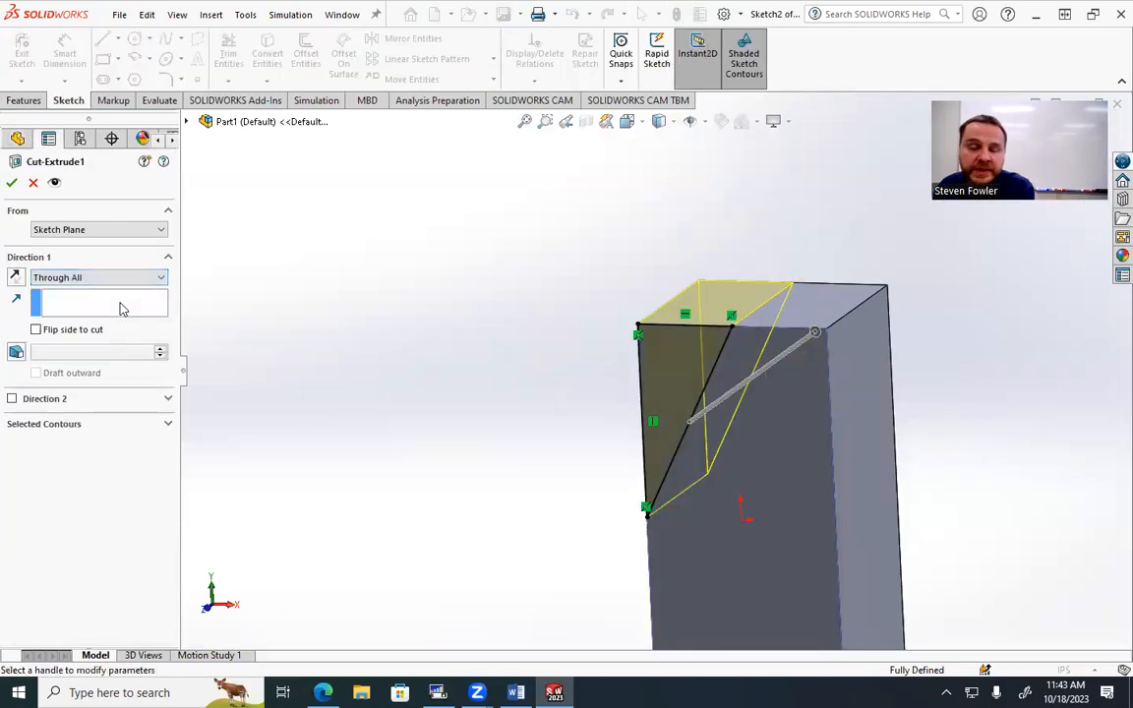
left_click(11, 184)
left_click(575, 487)
Start a new sketch on the block's front face.
mouse_move(742, 481)
middle_mouse_down()
mouse_move(748, 429)
mouse_move(756, 498)
mouse_move(723, 516)
mouse_move(730, 505)
mouse_move(726, 531)
mouse_move(737, 466)
middle_mouse_up()
left_click(737, 466)
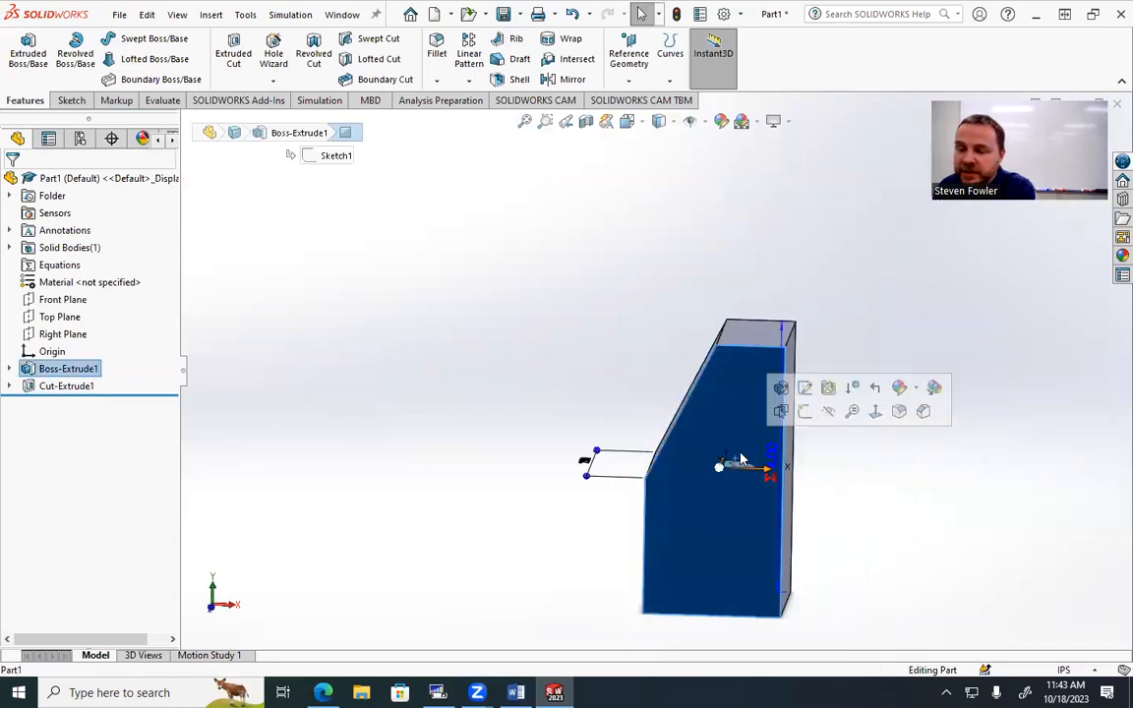
left_click(804, 413)
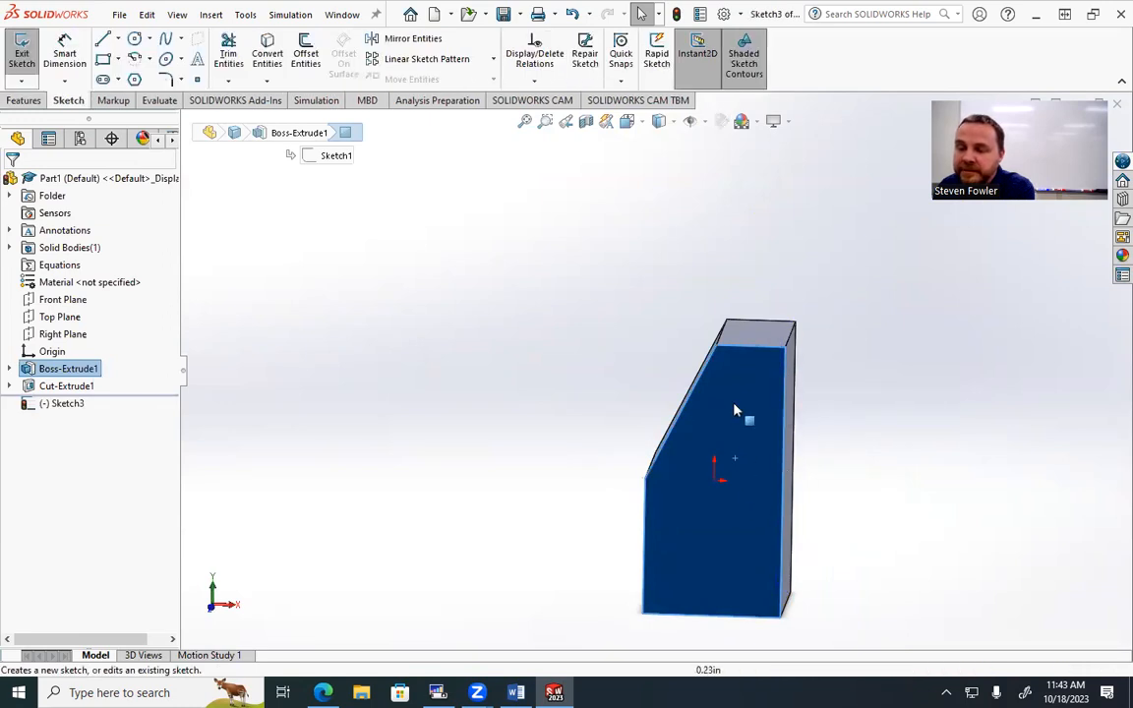
left_click(853, 439)
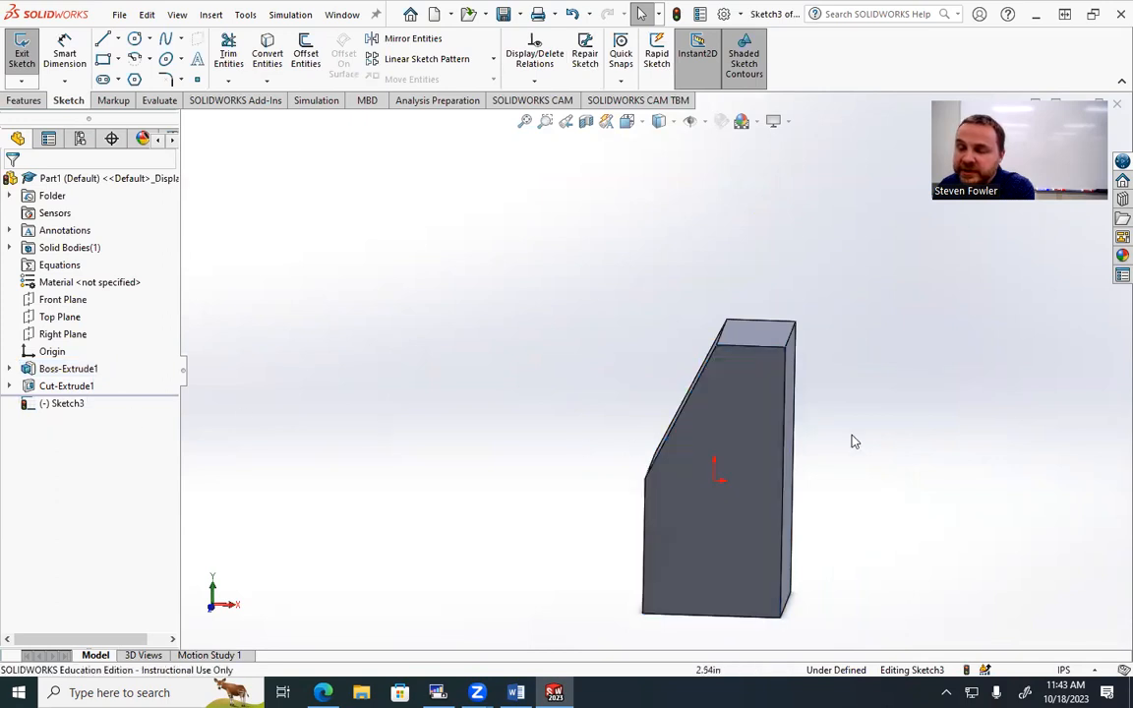
mouse_move(827, 439)
middle_mouse_down()
mouse_move(833, 419)
mouse_move(814, 429)
middle_mouse_up()
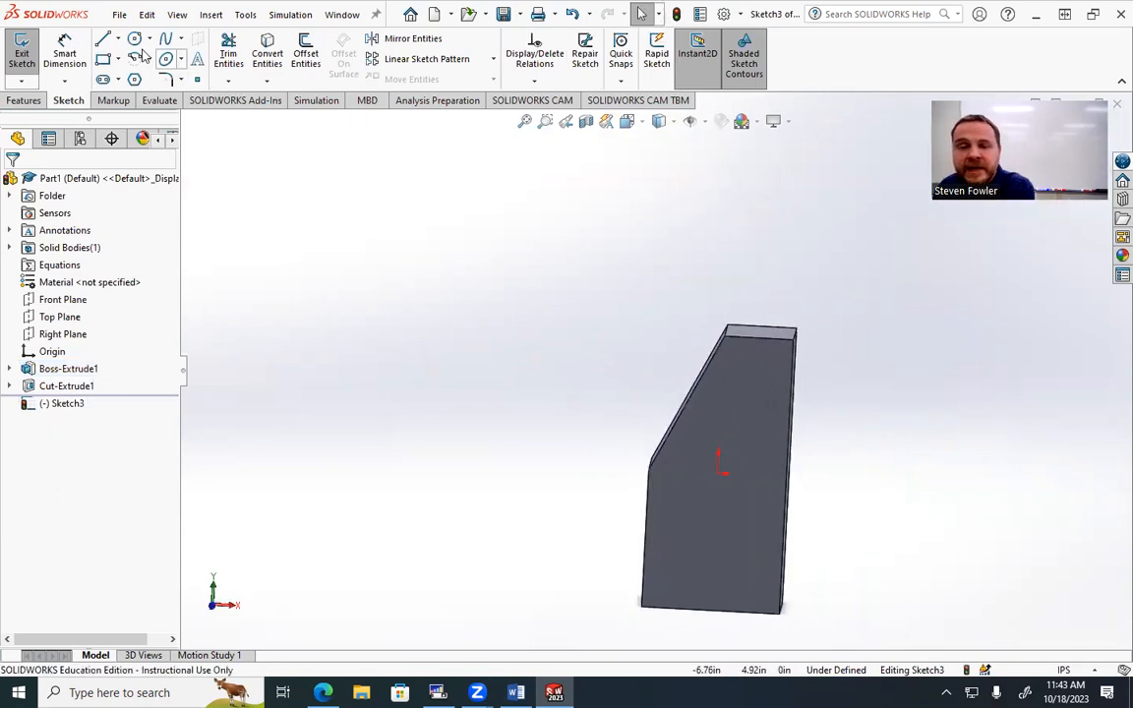
Sketch a line from the front face's top-left corner to the midpoint of its right edge.
left_click(103, 41)
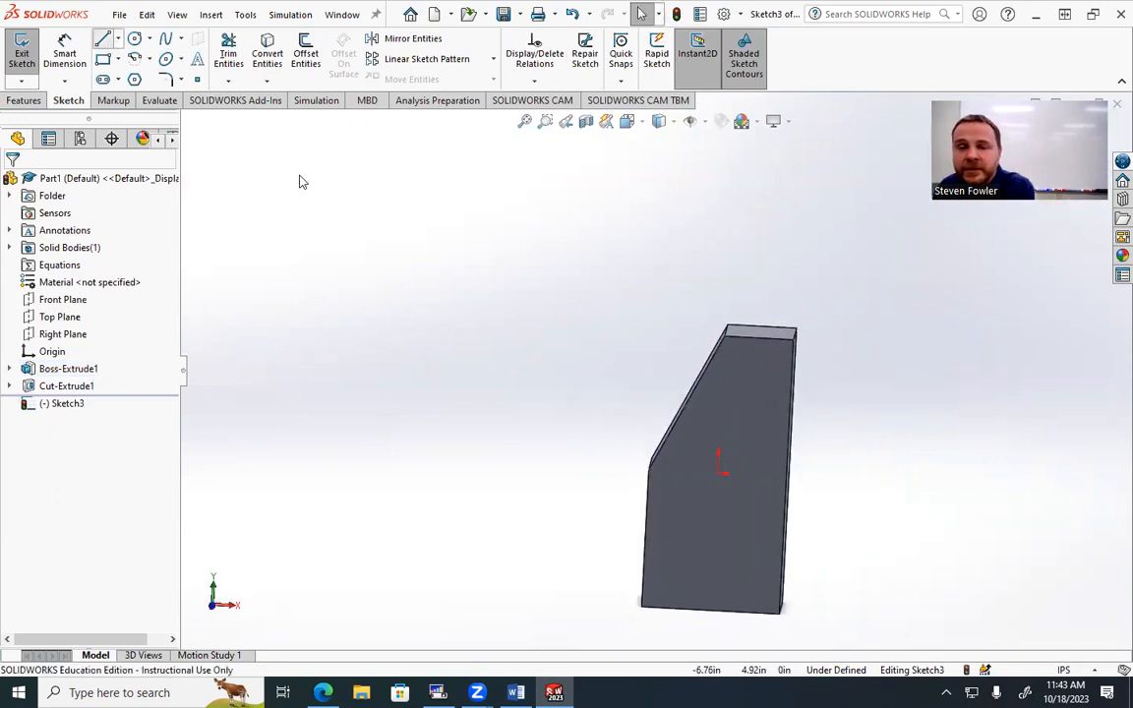
left_click(725, 338)
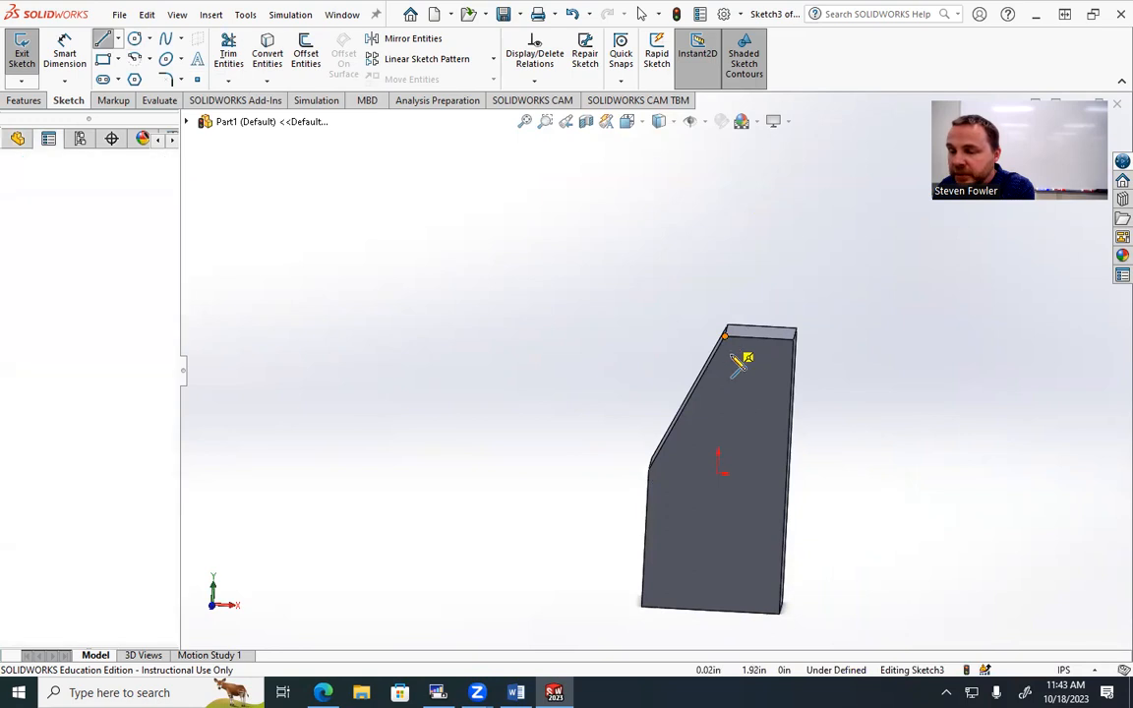
left_click(787, 477)
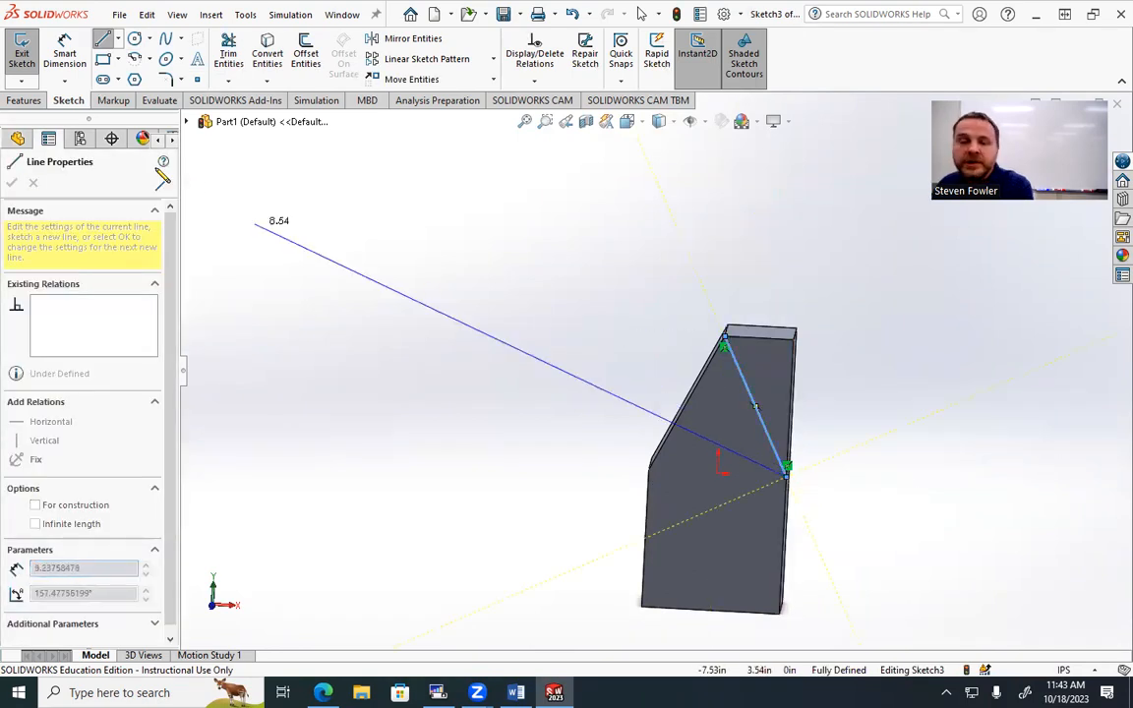
Try to make an extruded cut from the open single-line sketch.
left_click(19, 55)
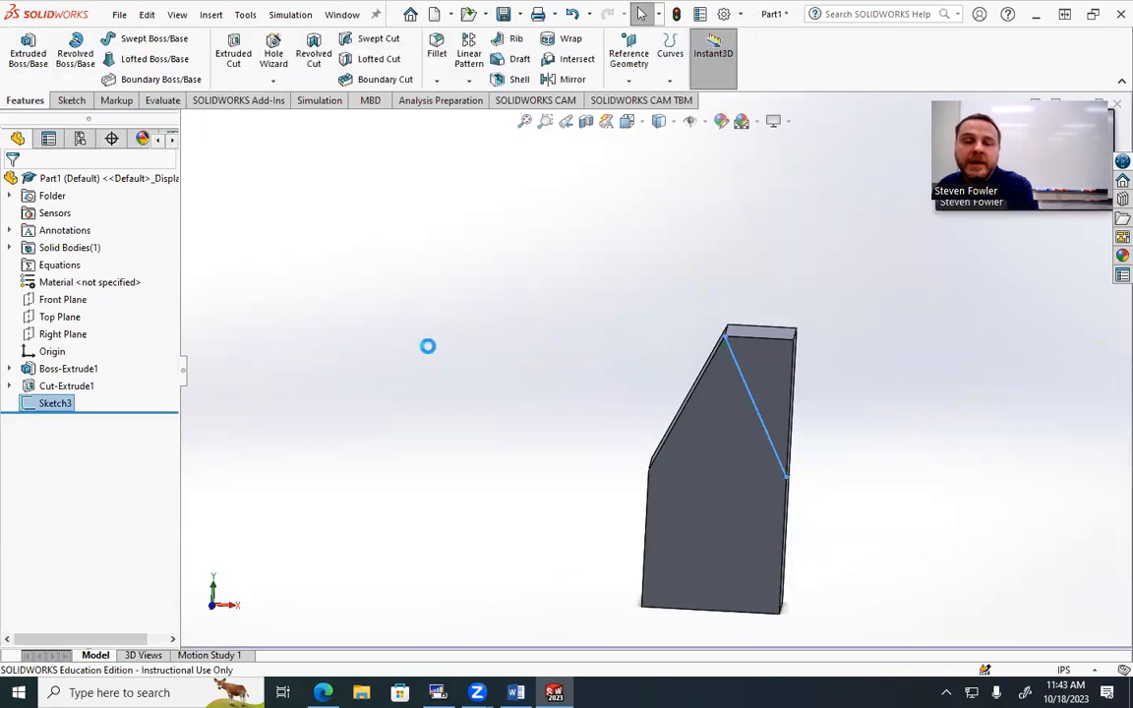
left_click(229, 57)
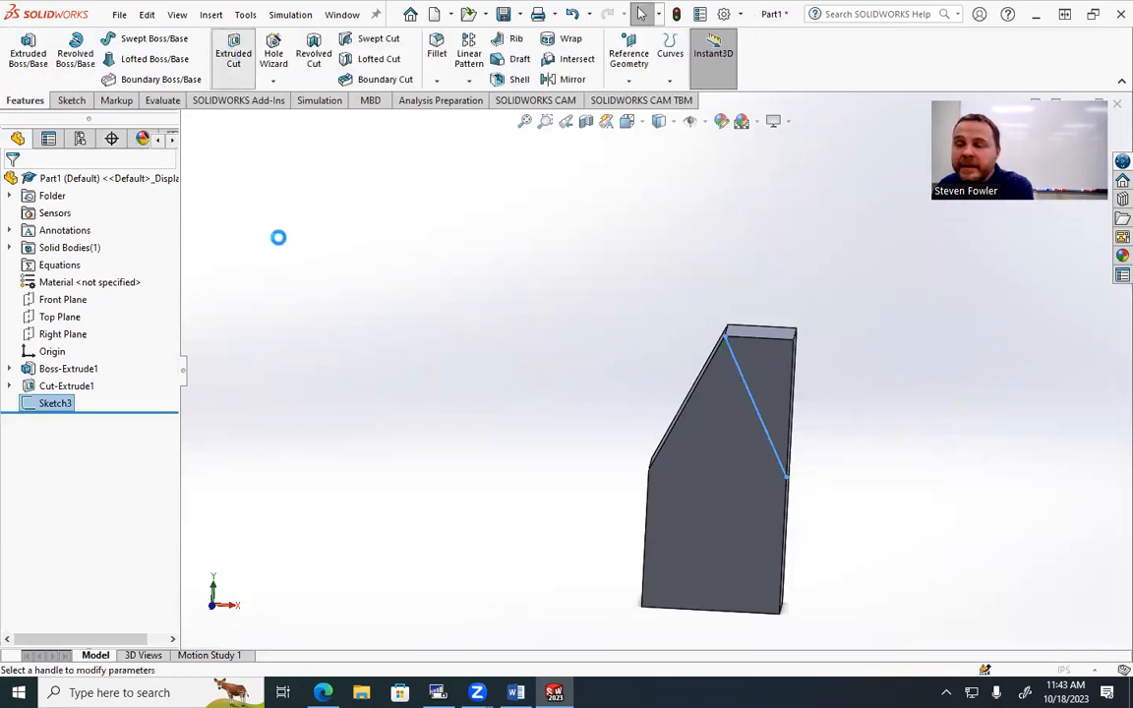
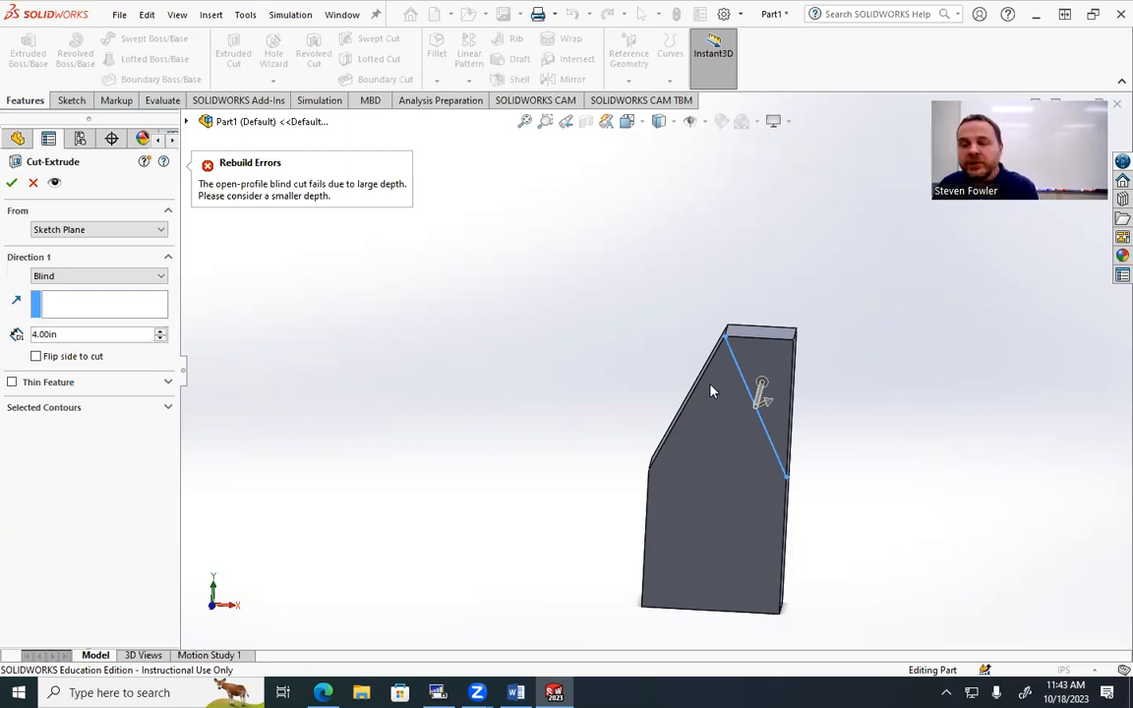
left_click(34, 182)
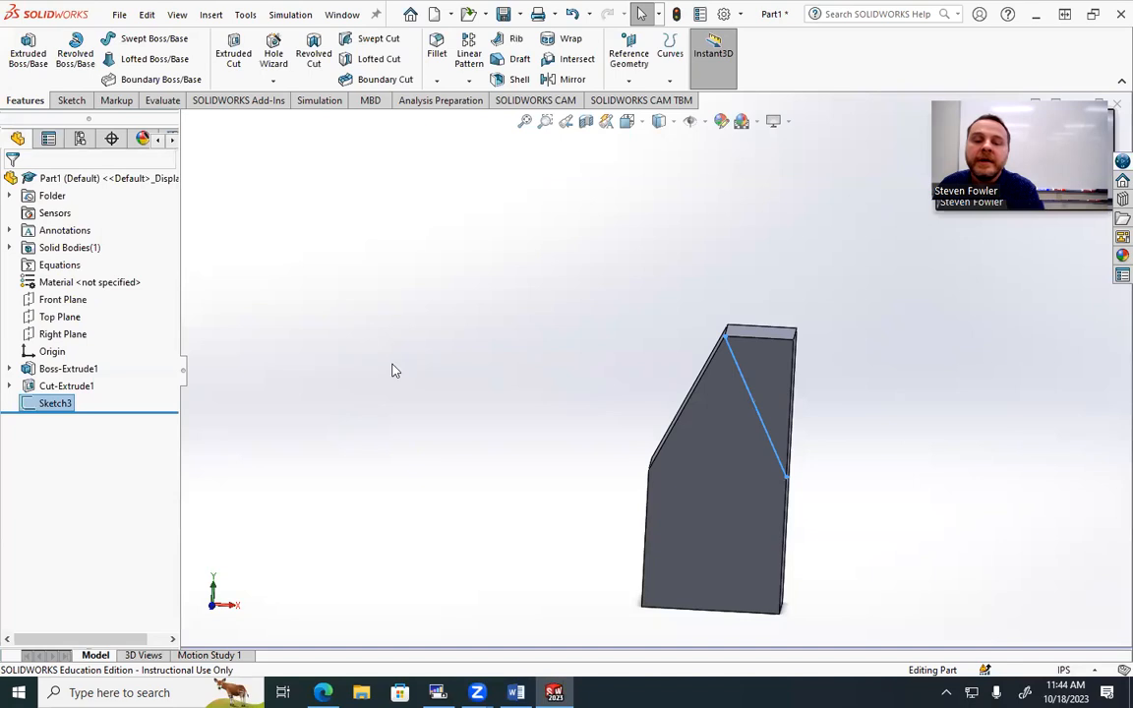
Reopen the single-line sketch and close the triangle with lines along the top edge and down the right edge to its midpoint.
left_click(69, 101)
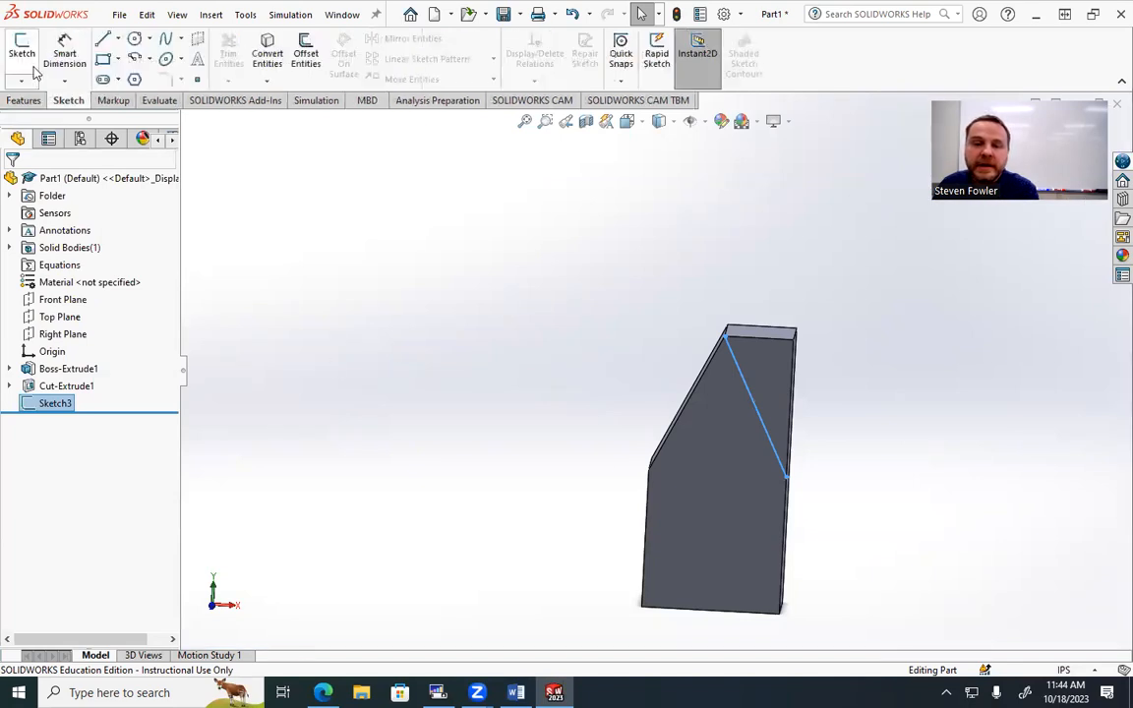
right_click(57, 395)
left_click(69, 330)
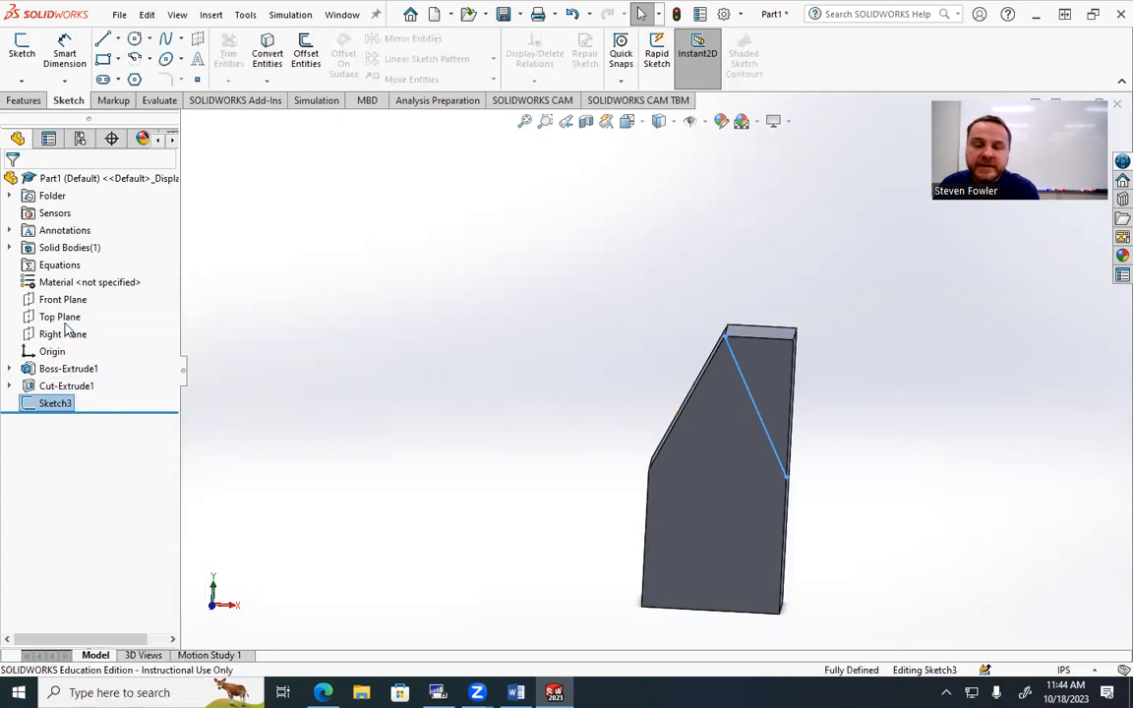
left_click(102, 39)
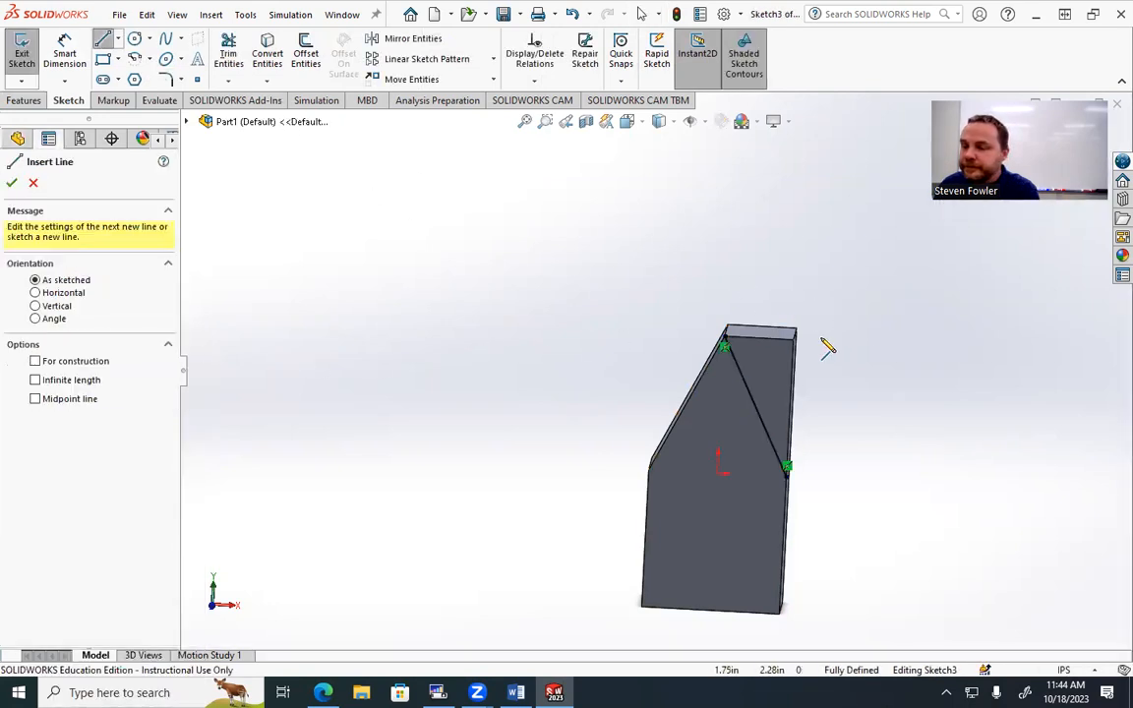
left_click(725, 344)
left_click(795, 341)
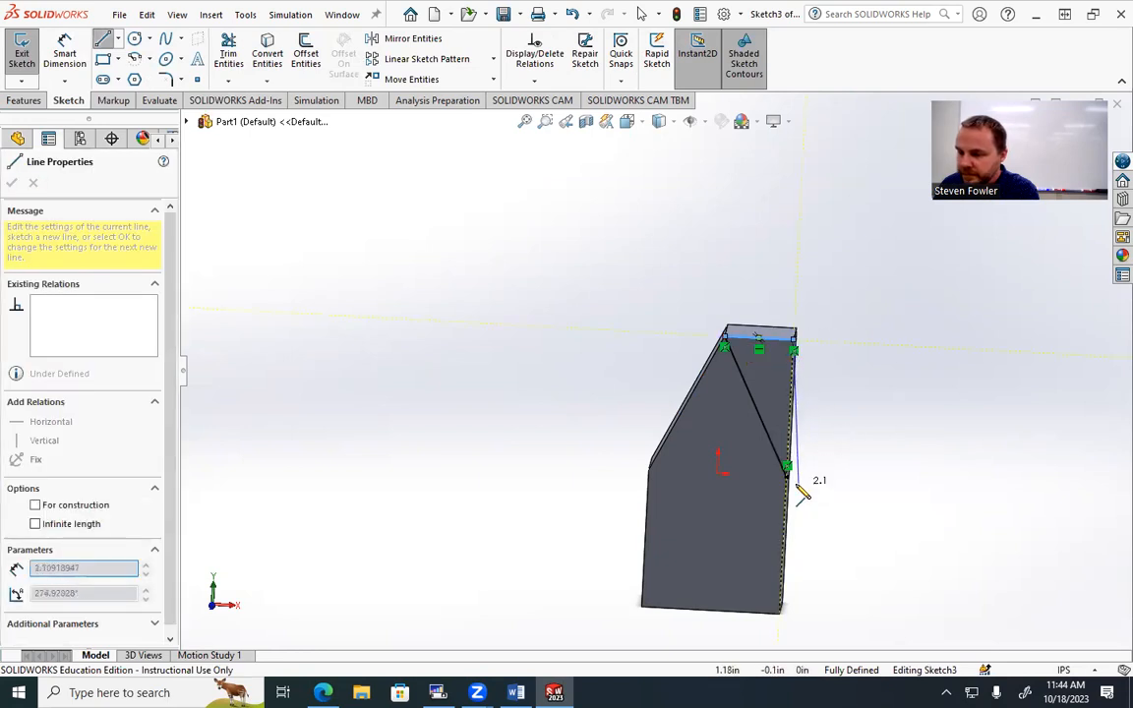
double_click(787, 472)
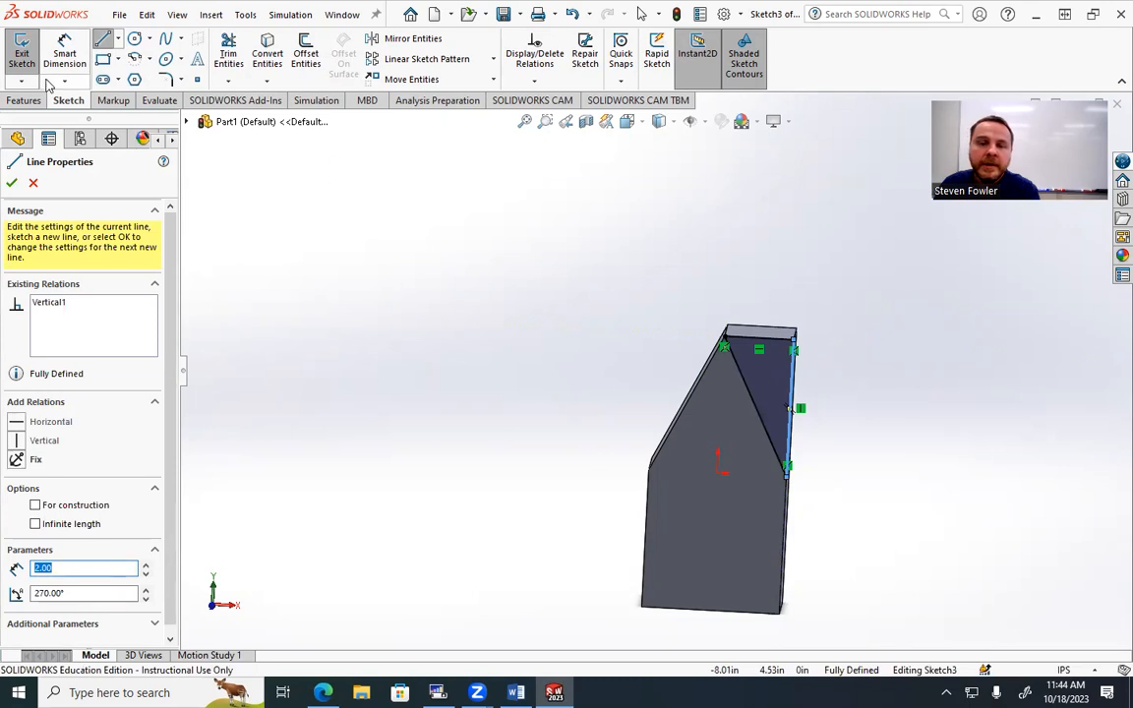
Cut the closed triangular sketch through the block as an extruded cut with the Through All end condition.
left_click(26, 103)
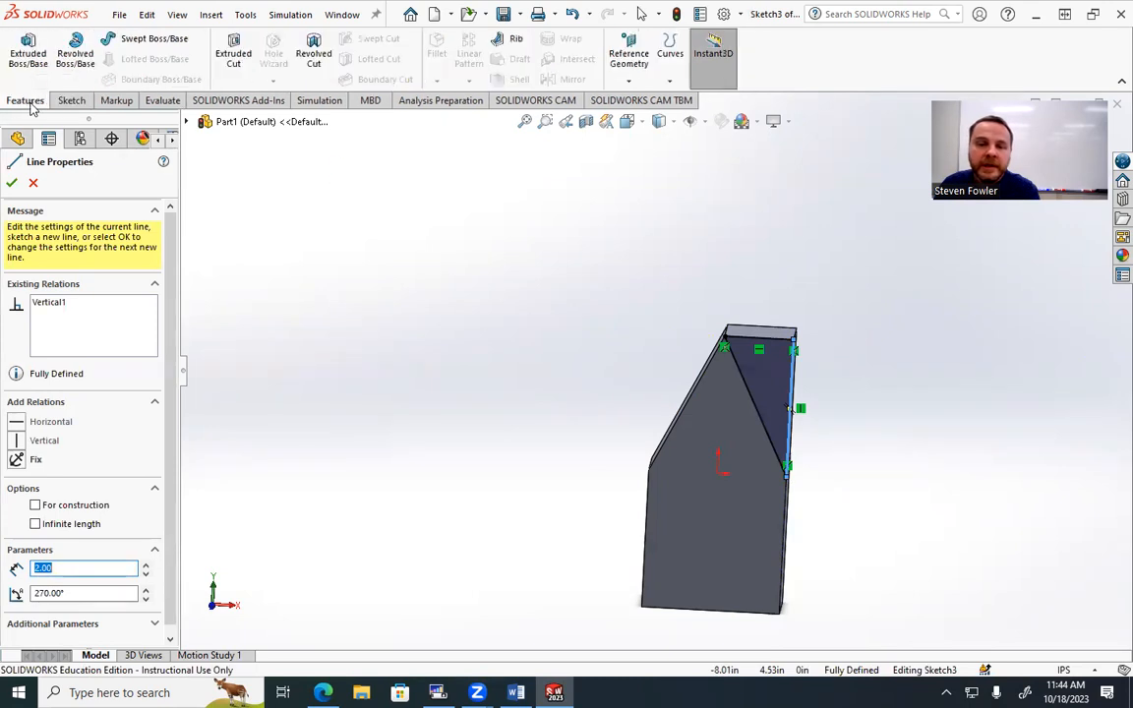
left_click(236, 59)
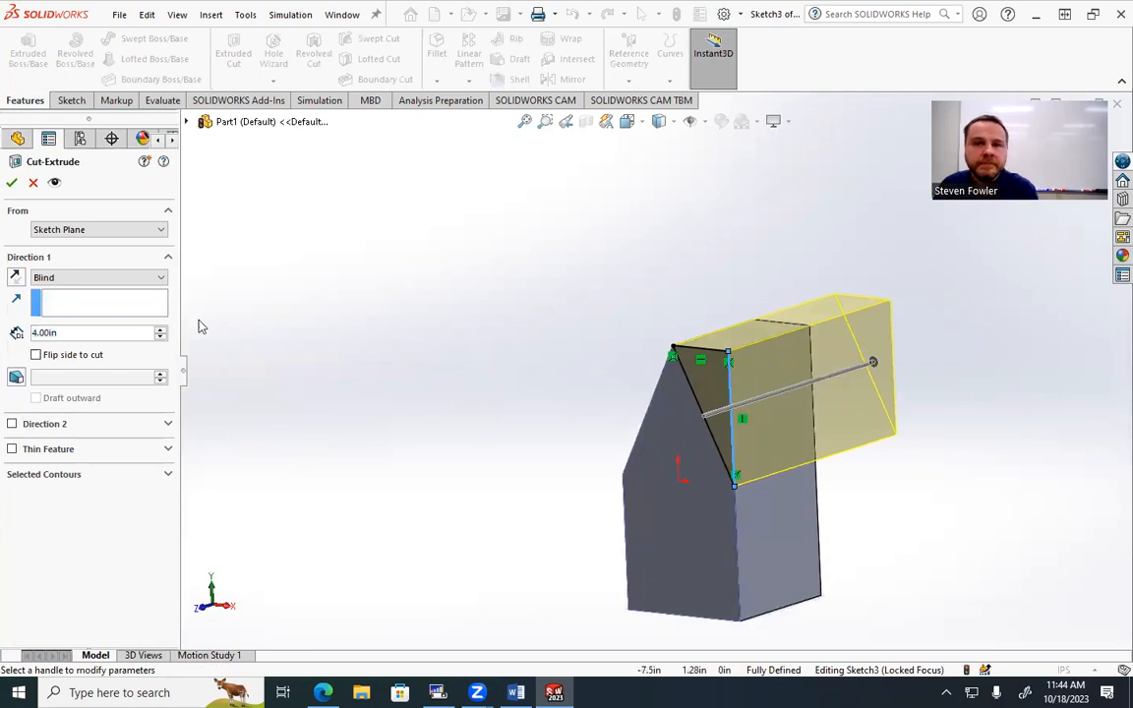
left_click(136, 280)
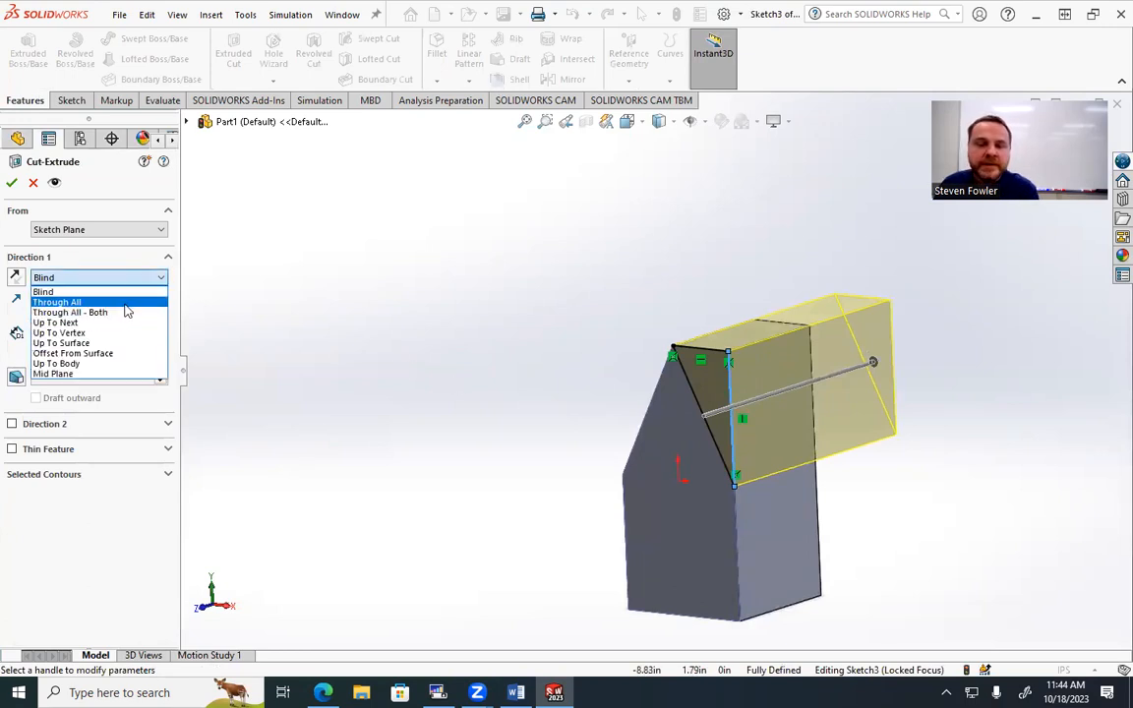
left_click(120, 295)
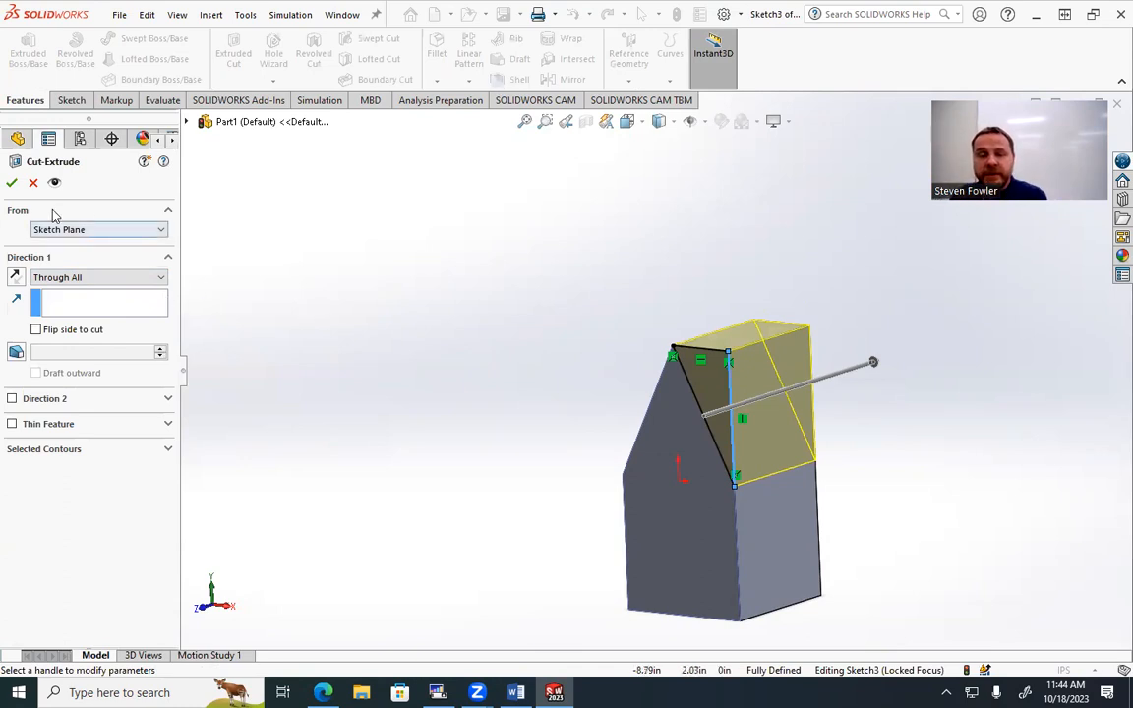
left_click(11, 184)
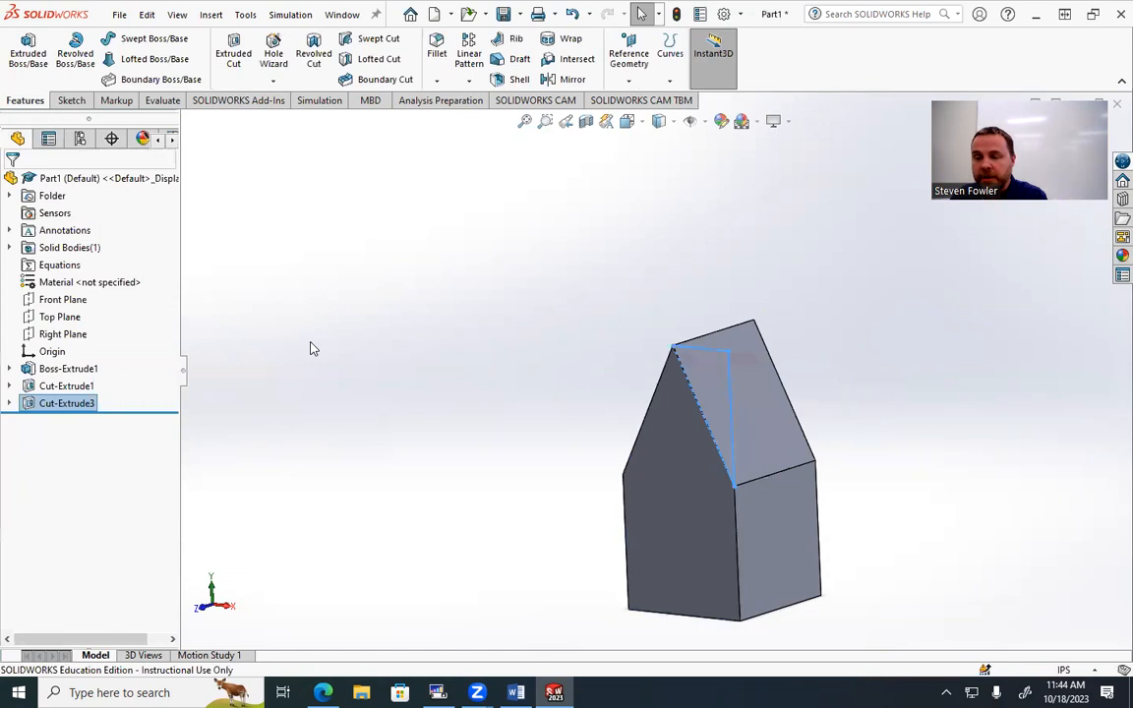
left_click(340, 346)
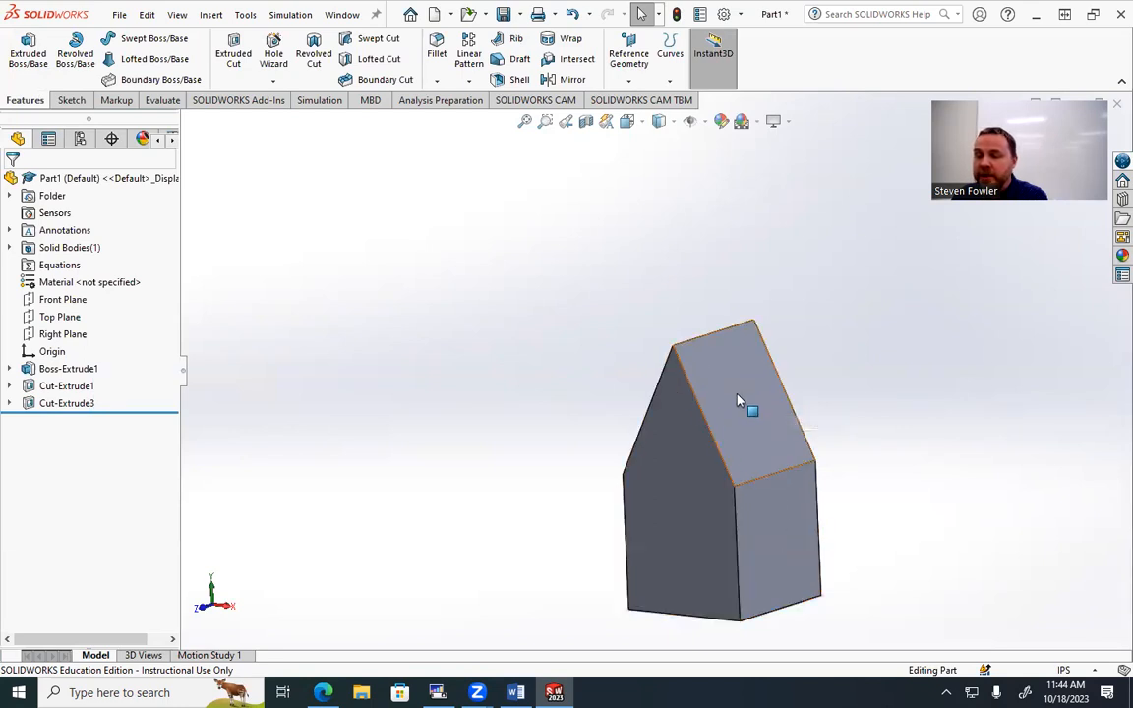
Start a new sketch on the block's vertical right side face, below the sloped cut.
middle_click_drag(798, 551, 716, 534)
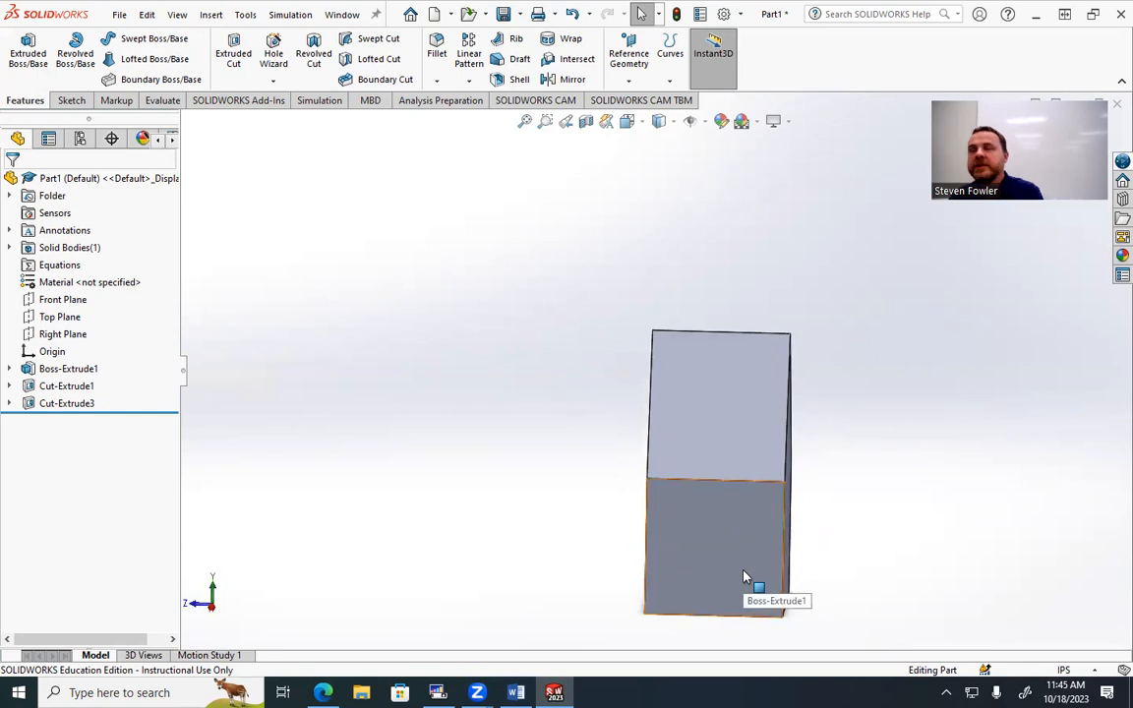
middle_click_drag(740, 561, 707, 556)
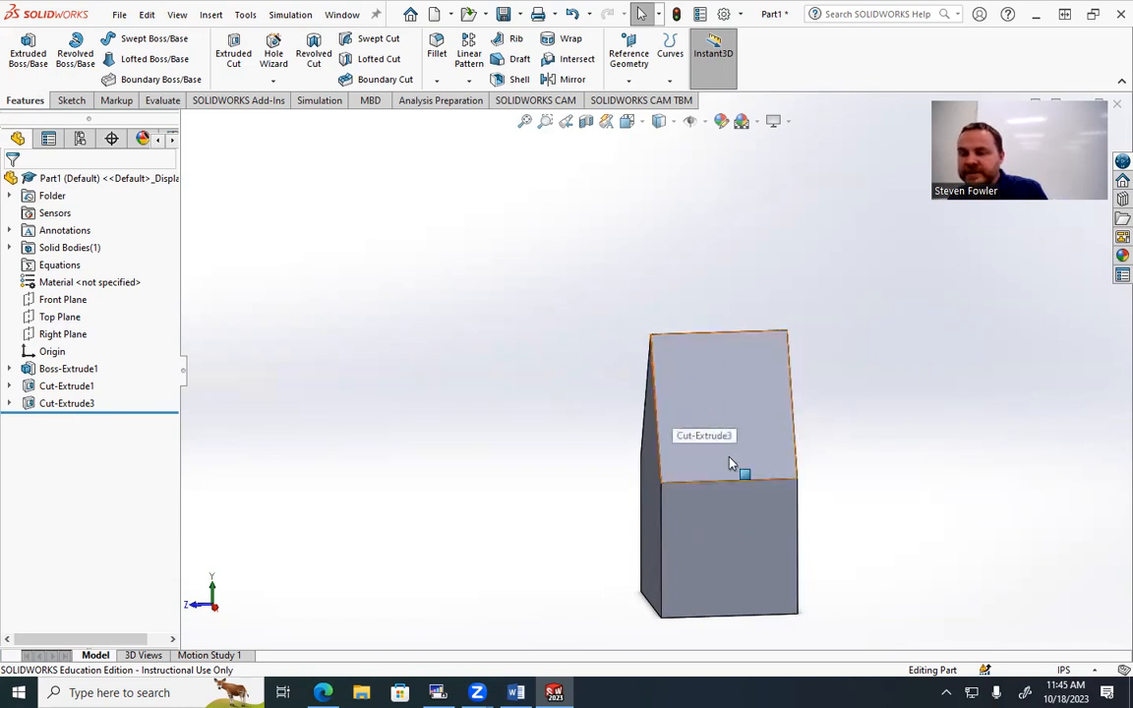
left_click(776, 534)
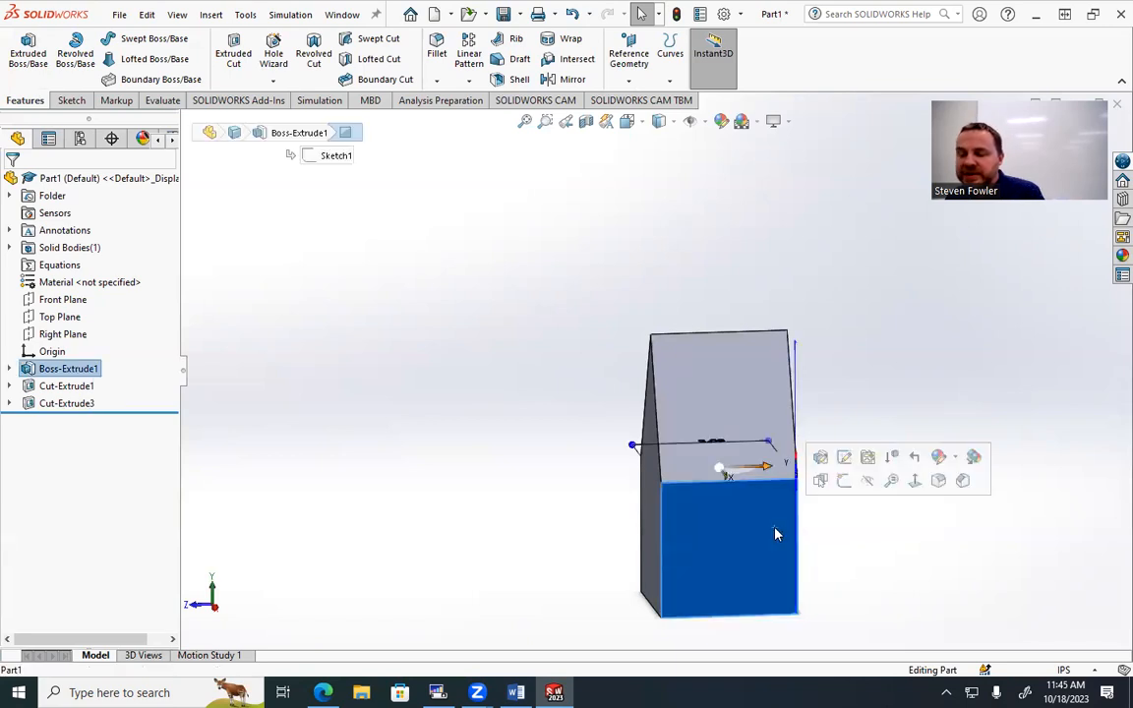
left_click(842, 491)
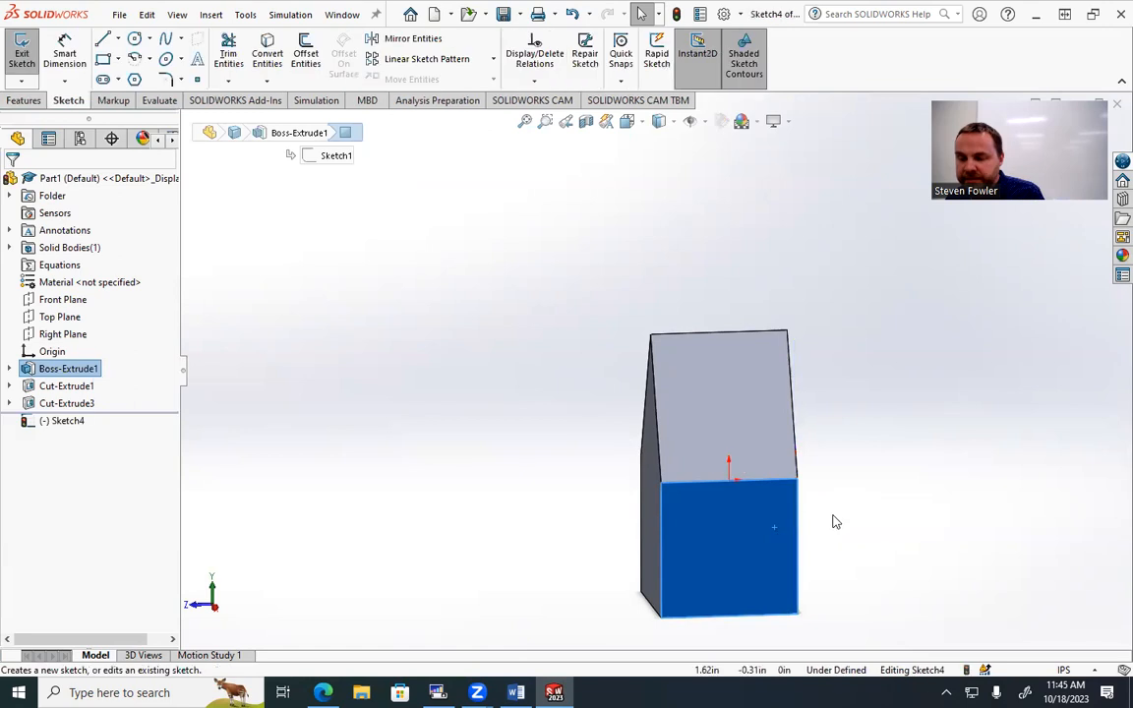
left_click(848, 539)
With the side face viewed straight on, convert the block's top ridge edge into a sketch line.
middle_click_drag(784, 532, 762, 400)
left_click(729, 391)
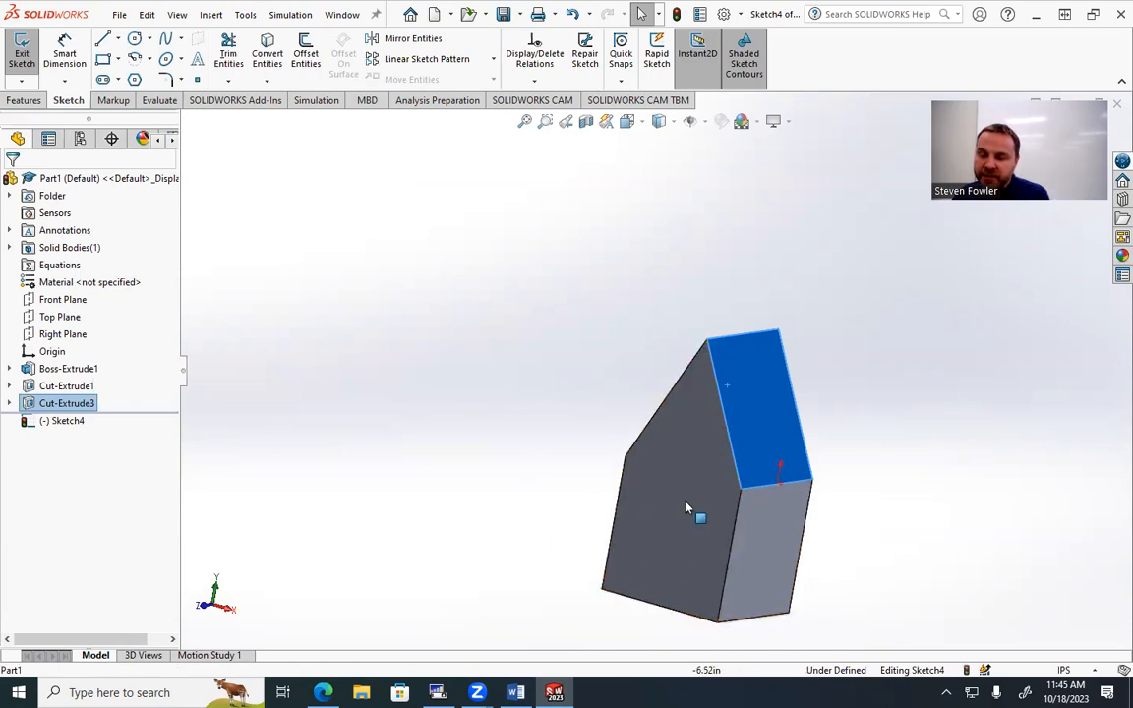
left_click(787, 546)
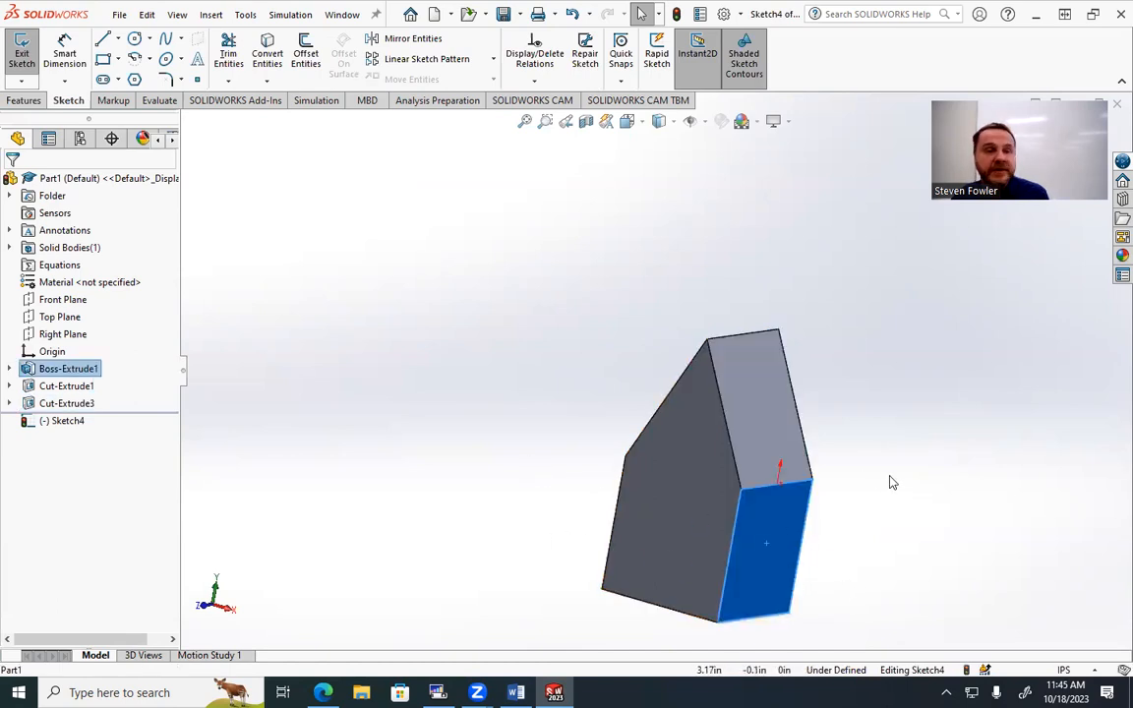
left_click(629, 121)
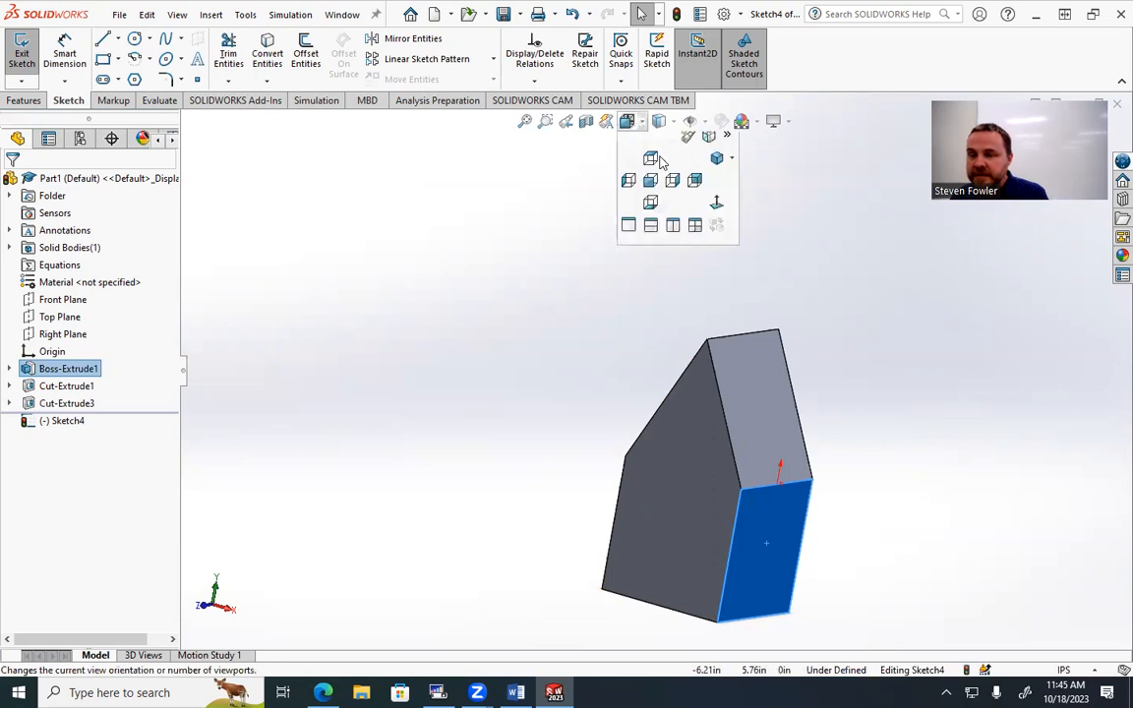
left_click(720, 206)
left_click(900, 394)
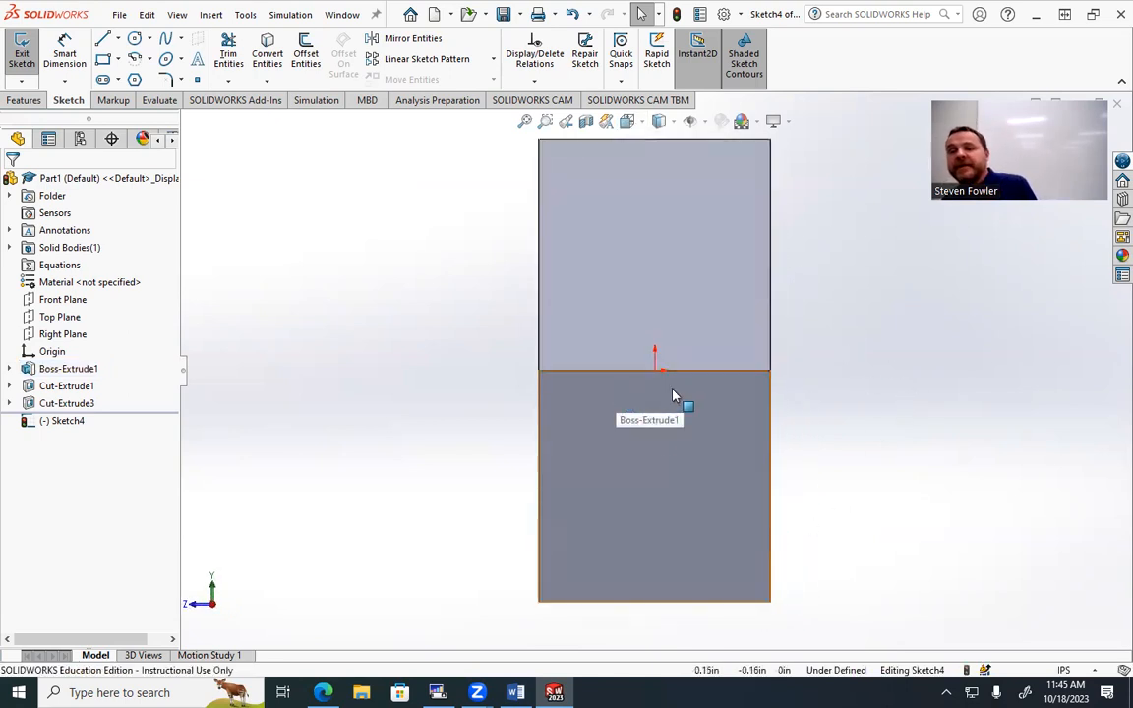
scroll(655, 425, "up", 1)
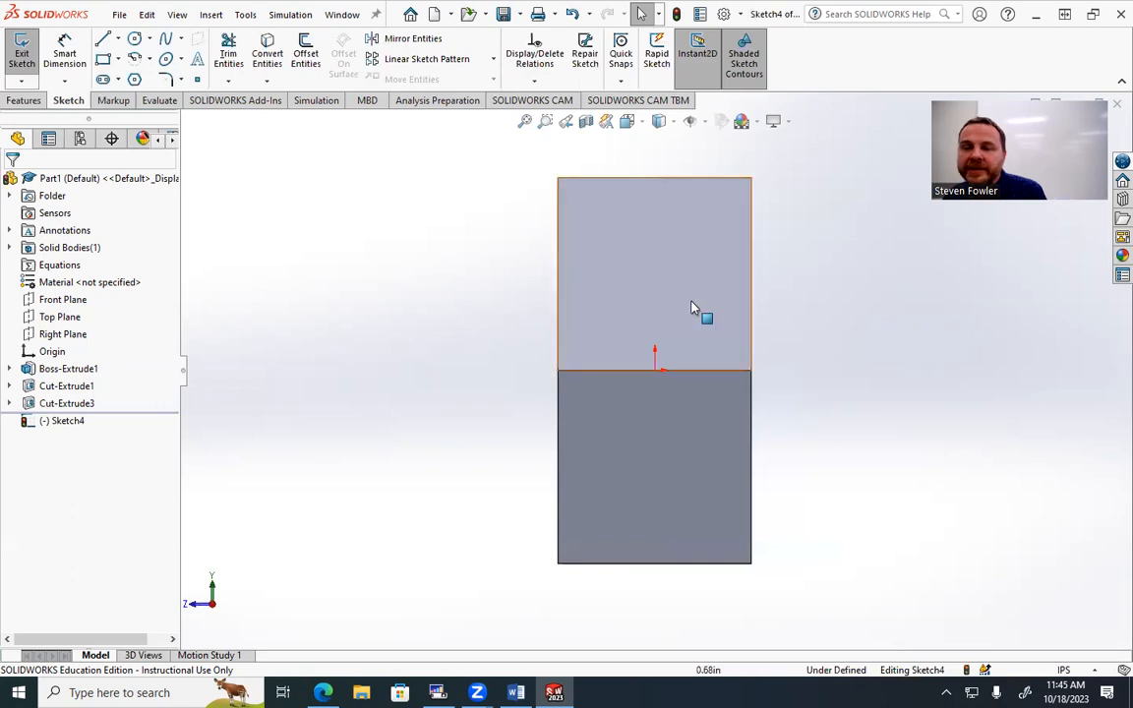
left_click(596, 184)
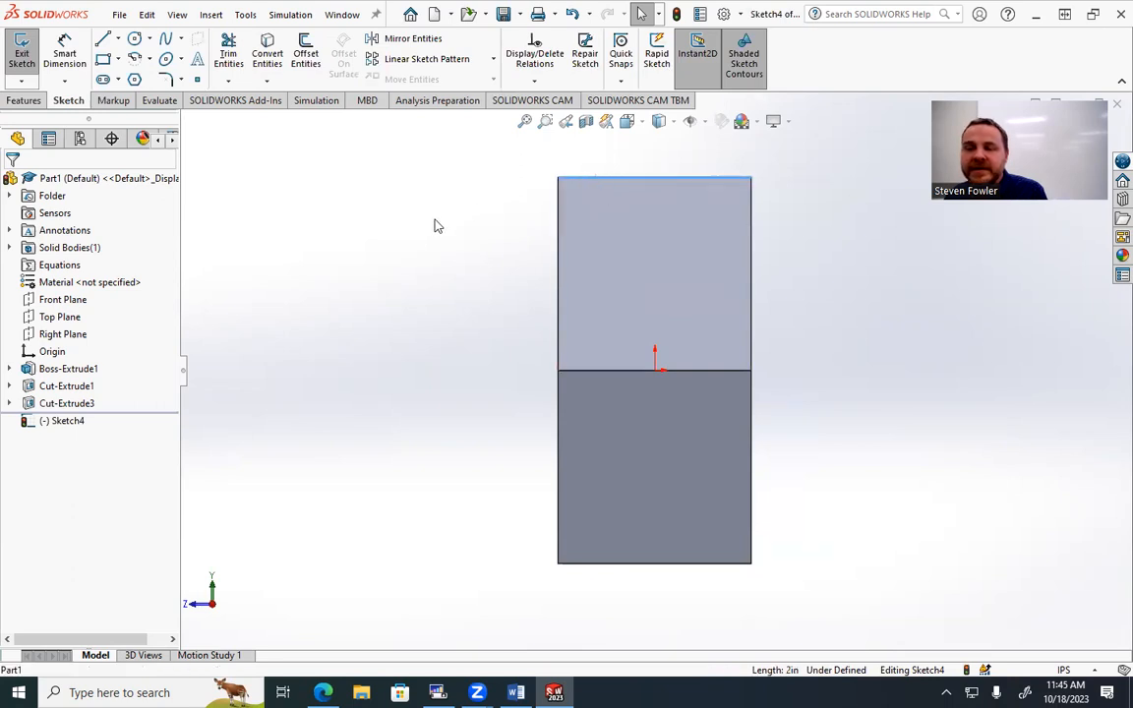
left_click(264, 51)
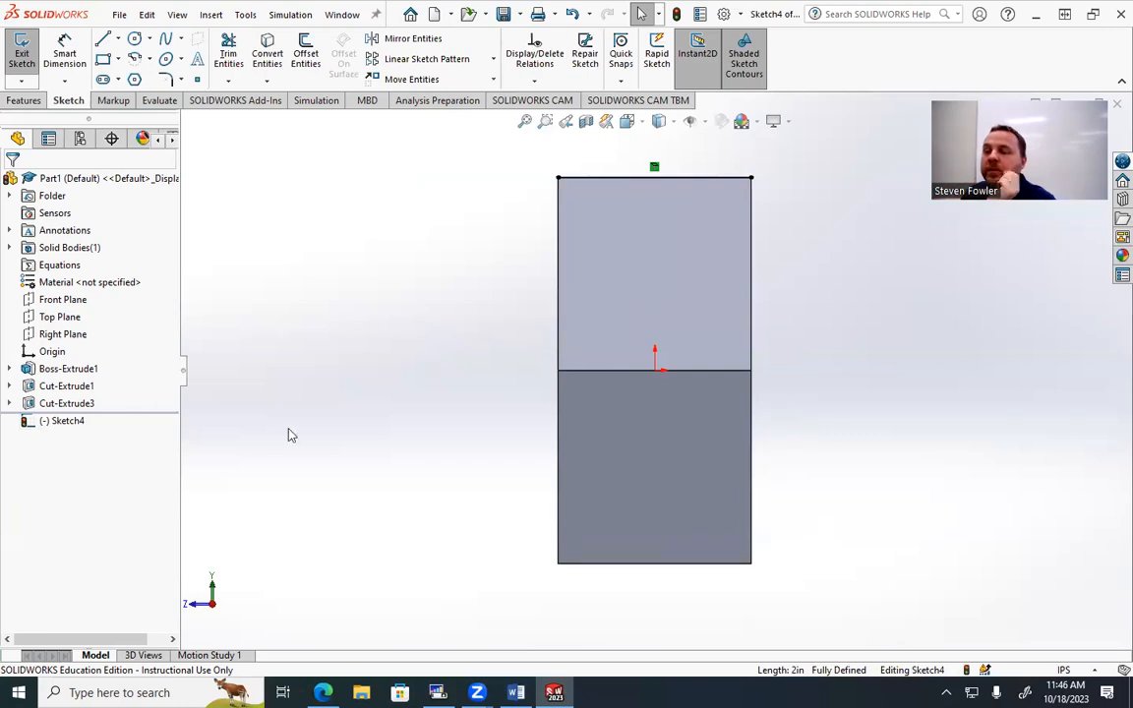
Sketch a circle of about 1.51 in radius beside the block on the side sketch plane, and delete it.
middle_click_drag(400, 380, 512, 389)
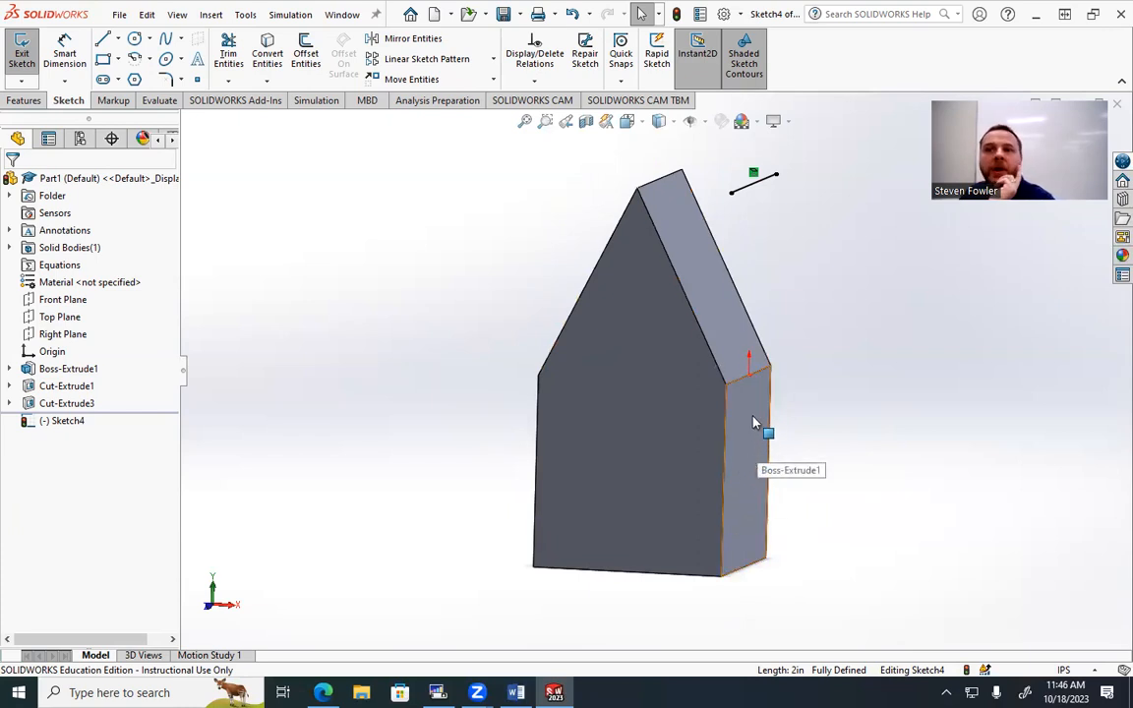
left_click(134, 38)
left_click_drag(470, 344, 501, 376)
mouse_move(792, 462)
middle_mouse_down()
mouse_move(709, 466)
mouse_move(677, 446)
mouse_move(626, 444)
mouse_move(764, 429)
middle_mouse_up()
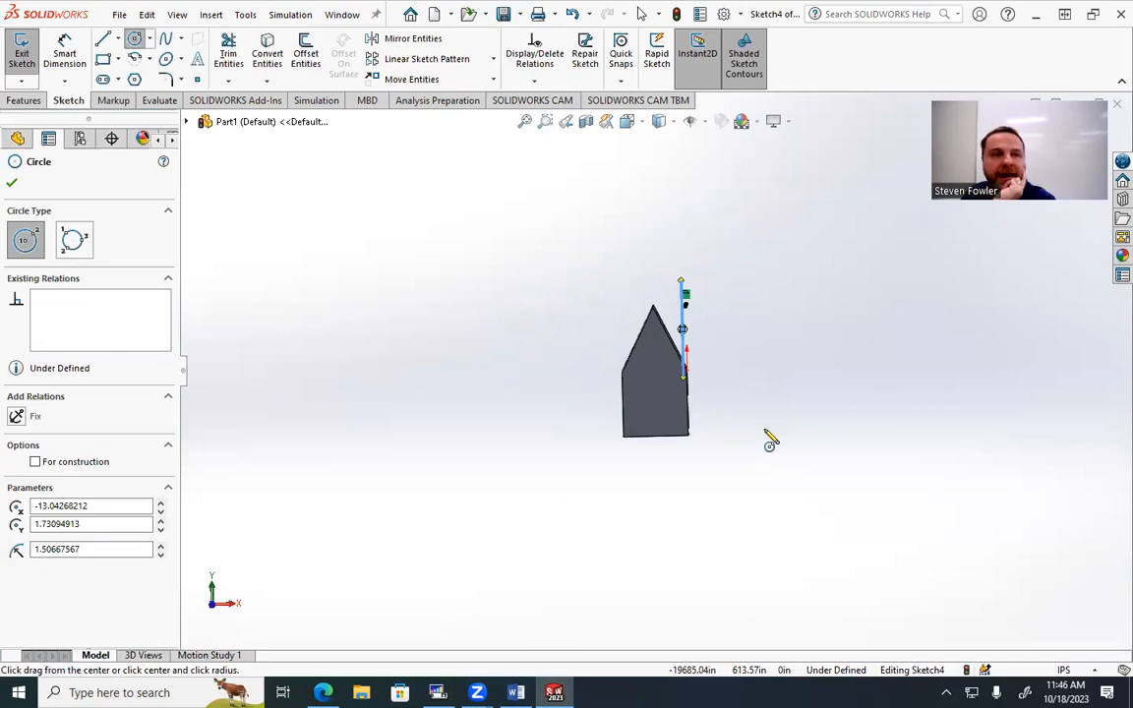
middle_click_drag(770, 441, 681, 450)
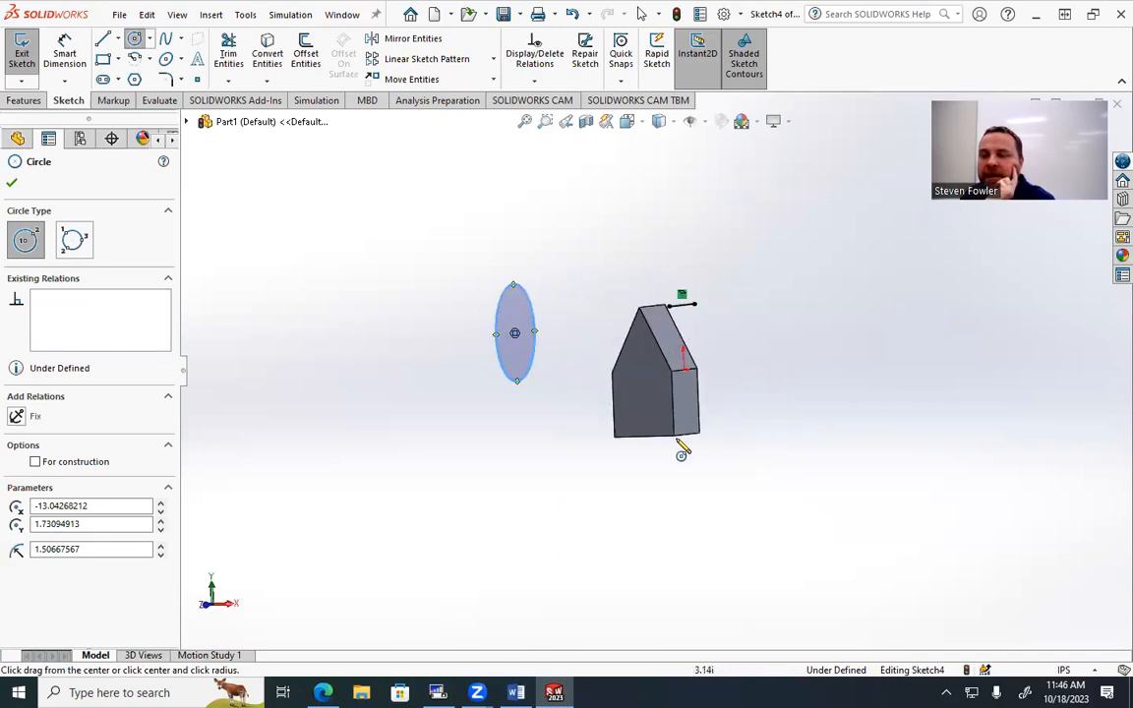
key("Delete")
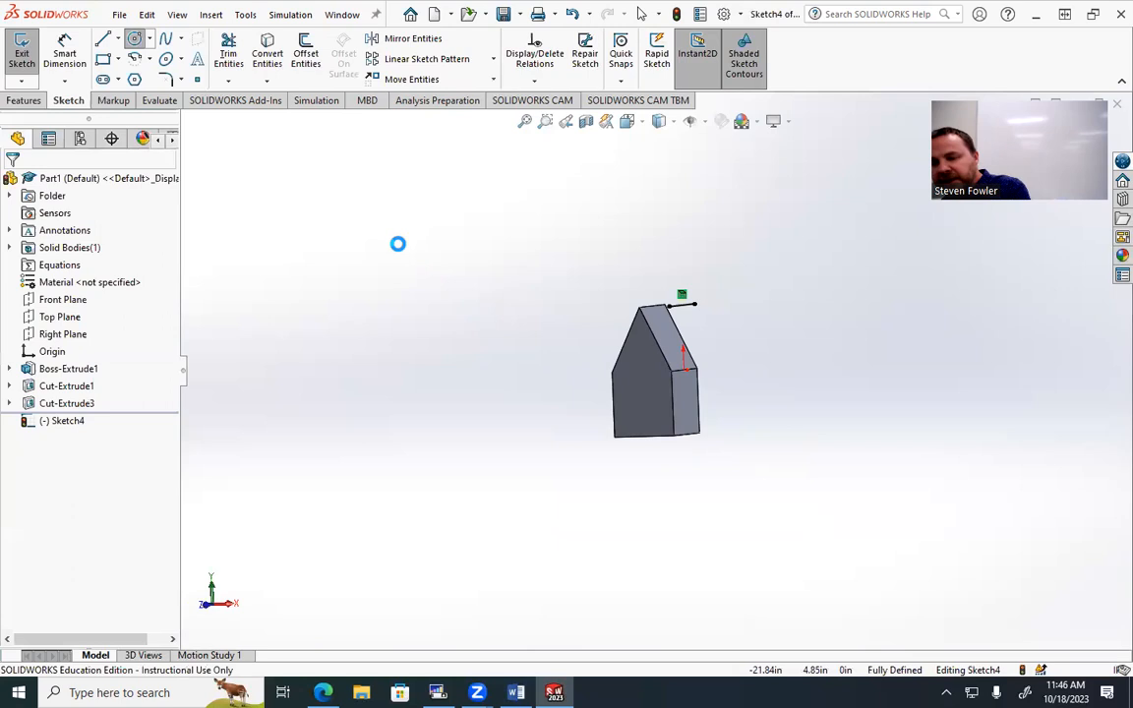
Convert the front slanted edge of the right sloped face into a vertical line on the side sketch plane.
middle_click_drag(729, 425, 653, 416)
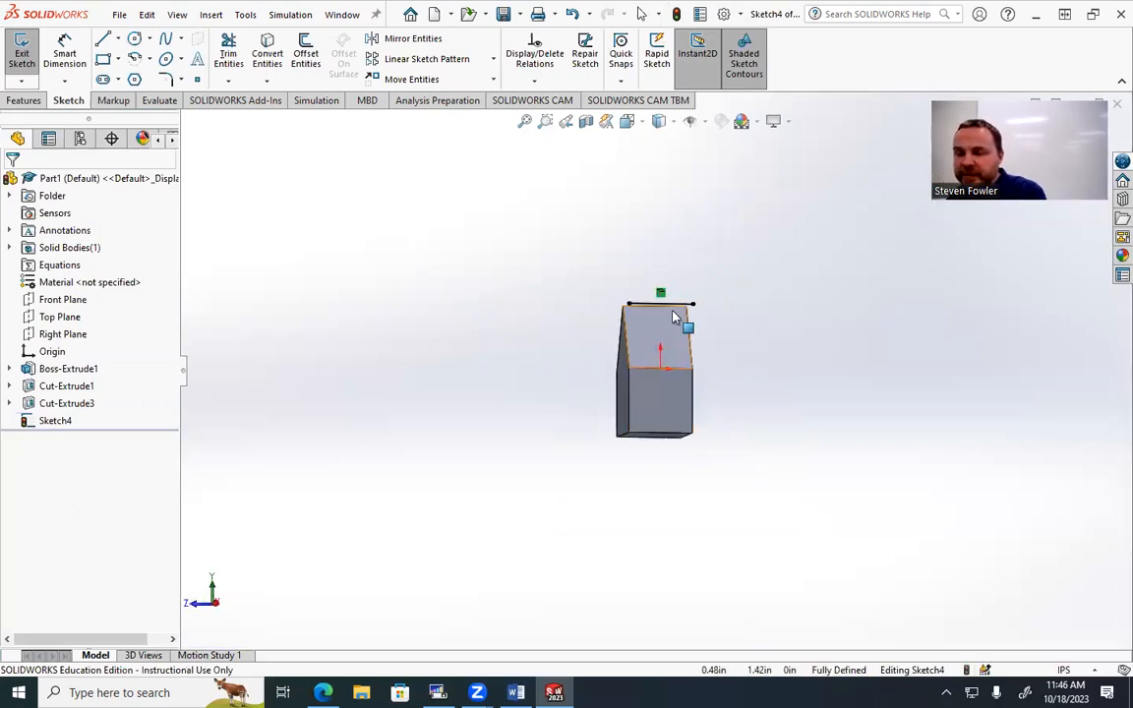
scroll(678, 327, "down", 5)
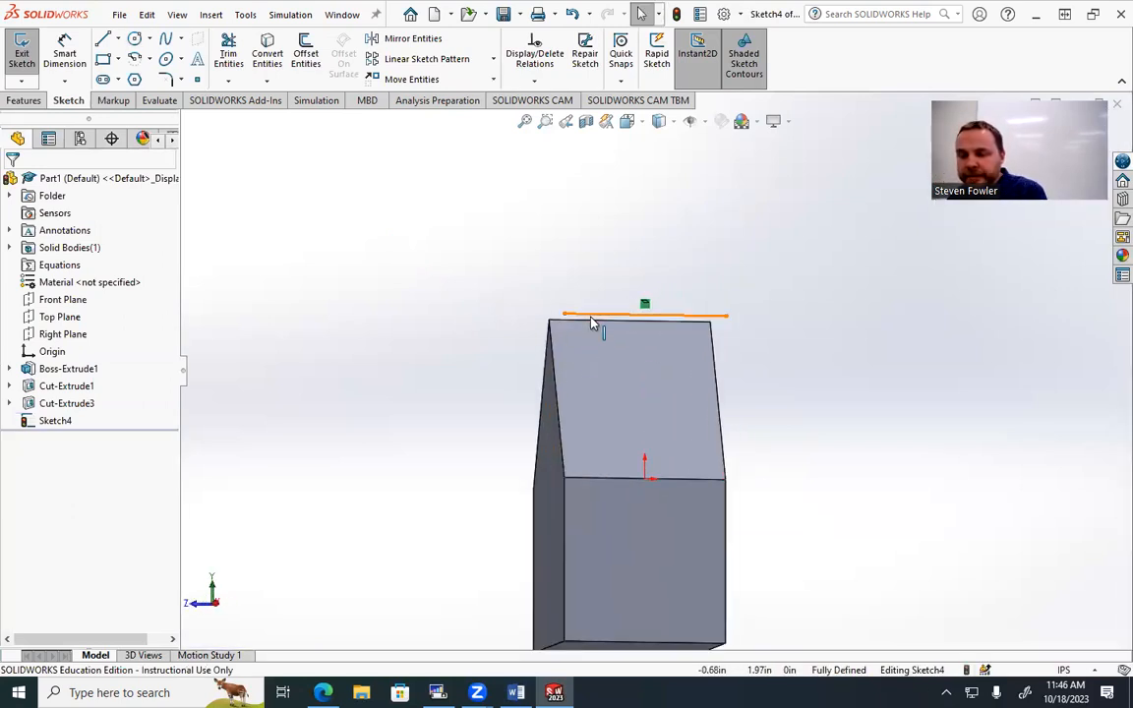
mouse_move(469, 335)
middle_mouse_down()
mouse_move(463, 406)
mouse_move(572, 327)
middle_mouse_up()
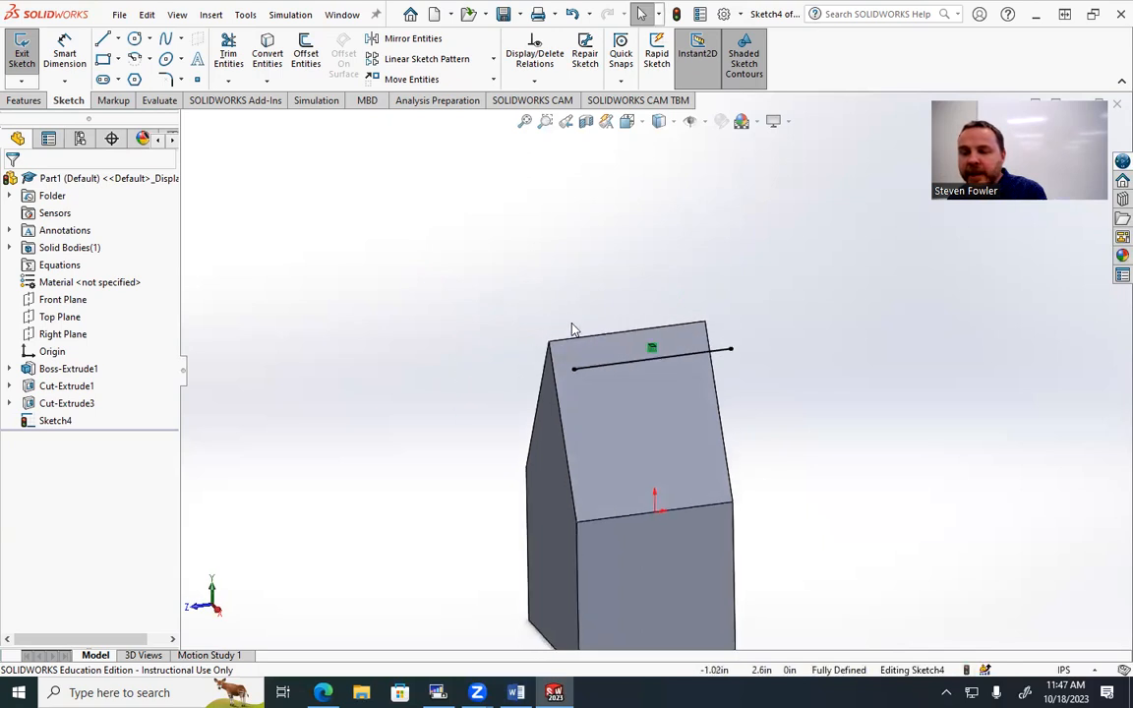
left_click(578, 340)
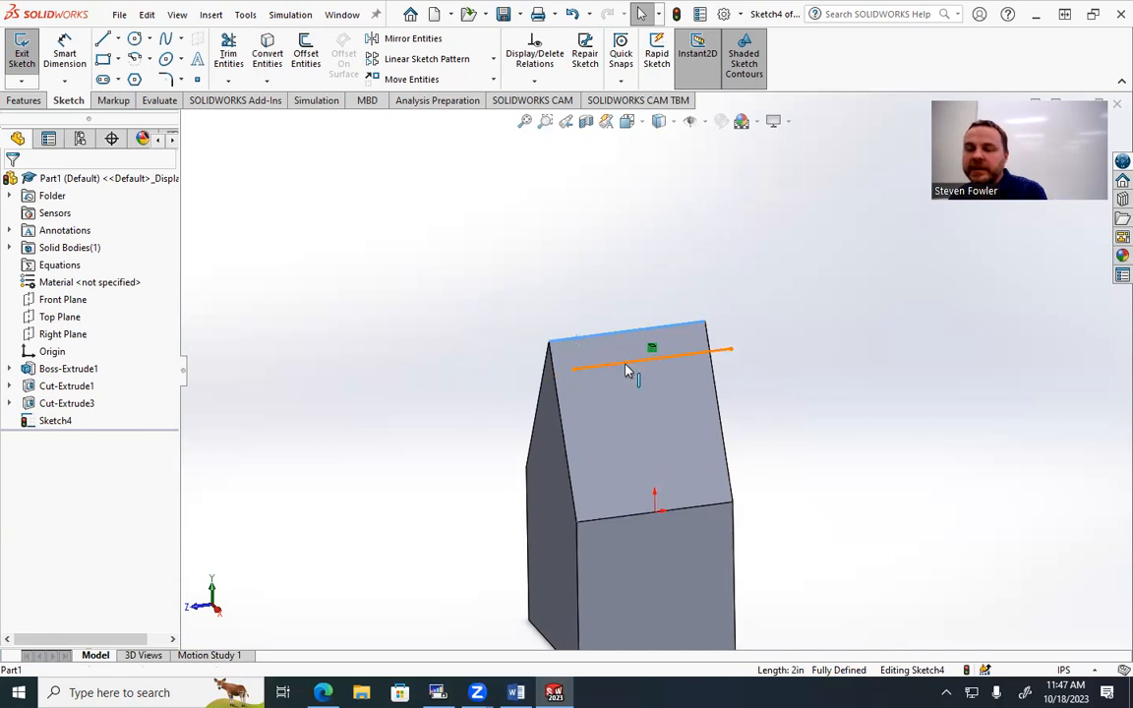
mouse_move(627, 370)
middle_mouse_down()
mouse_move(578, 460)
mouse_move(609, 425)
mouse_move(656, 419)
middle_mouse_up()
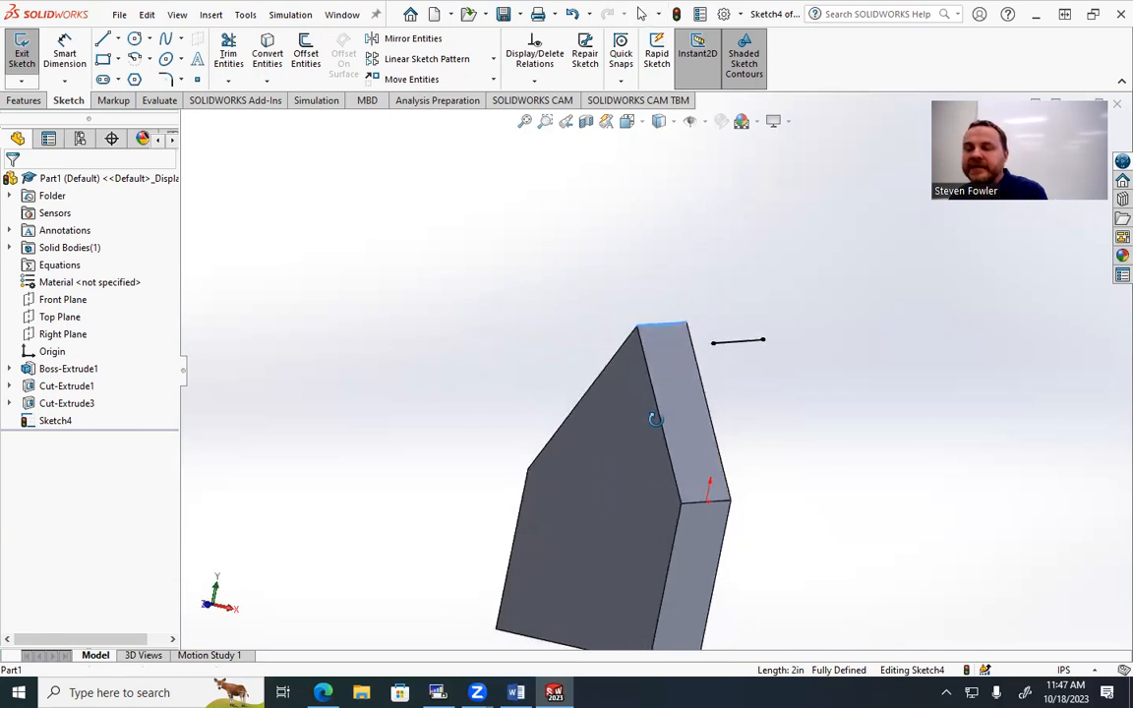
left_click(537, 357)
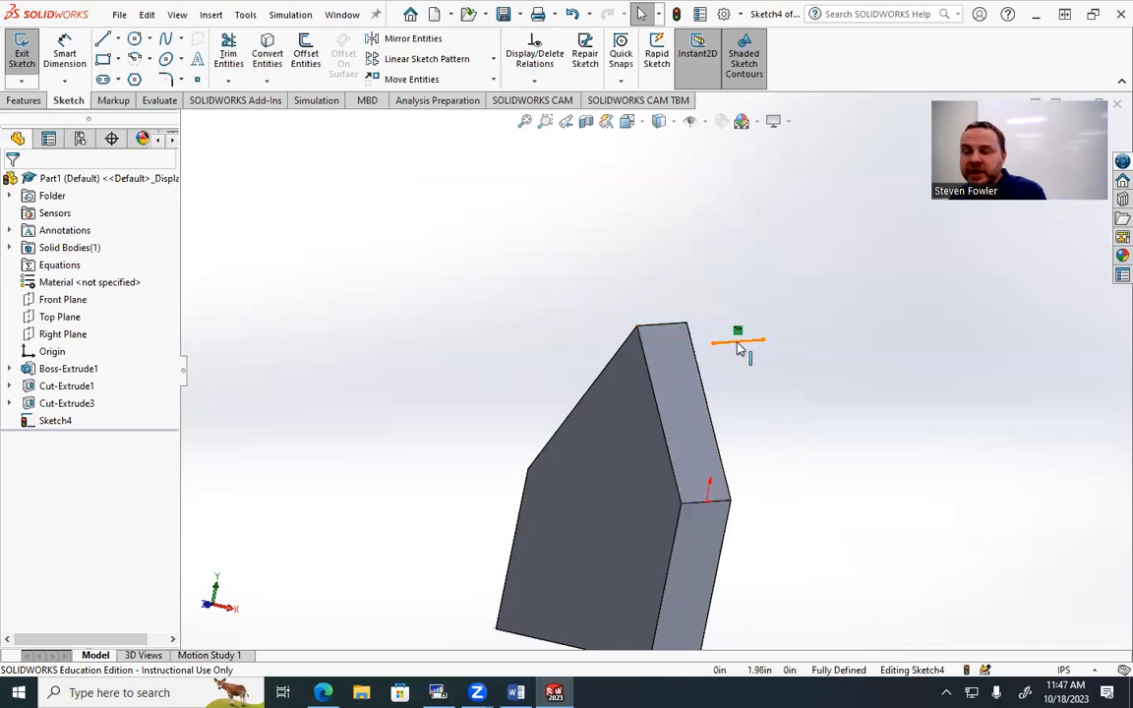
left_click(659, 428)
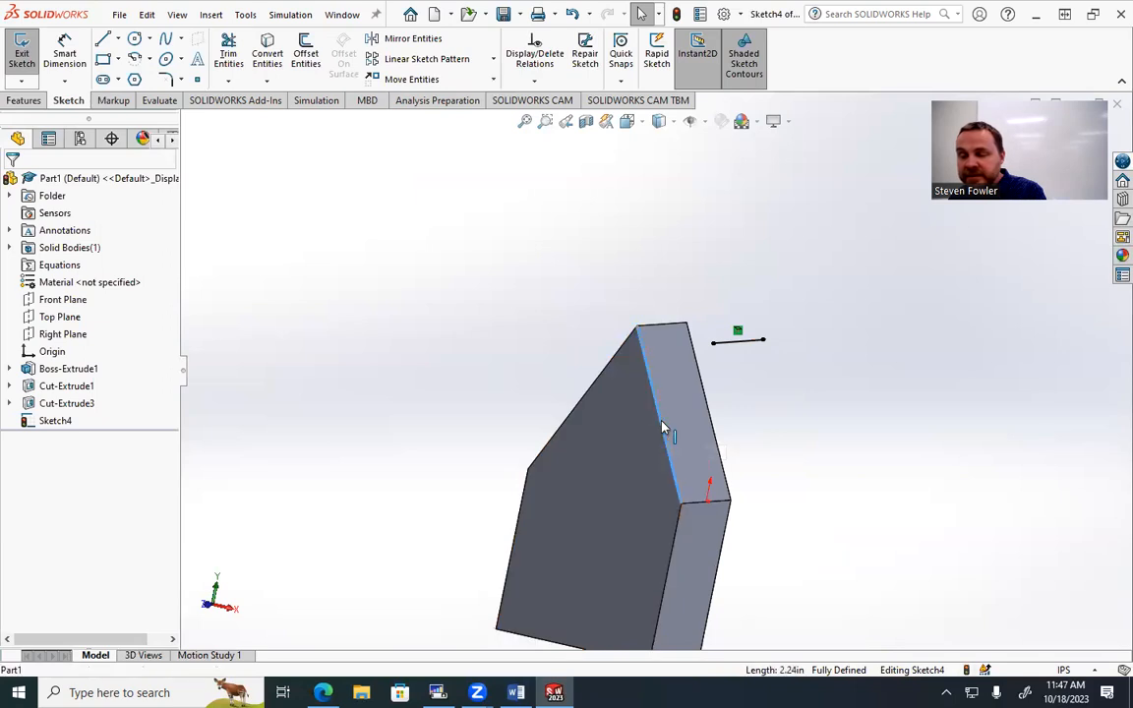
left_click(266, 51)
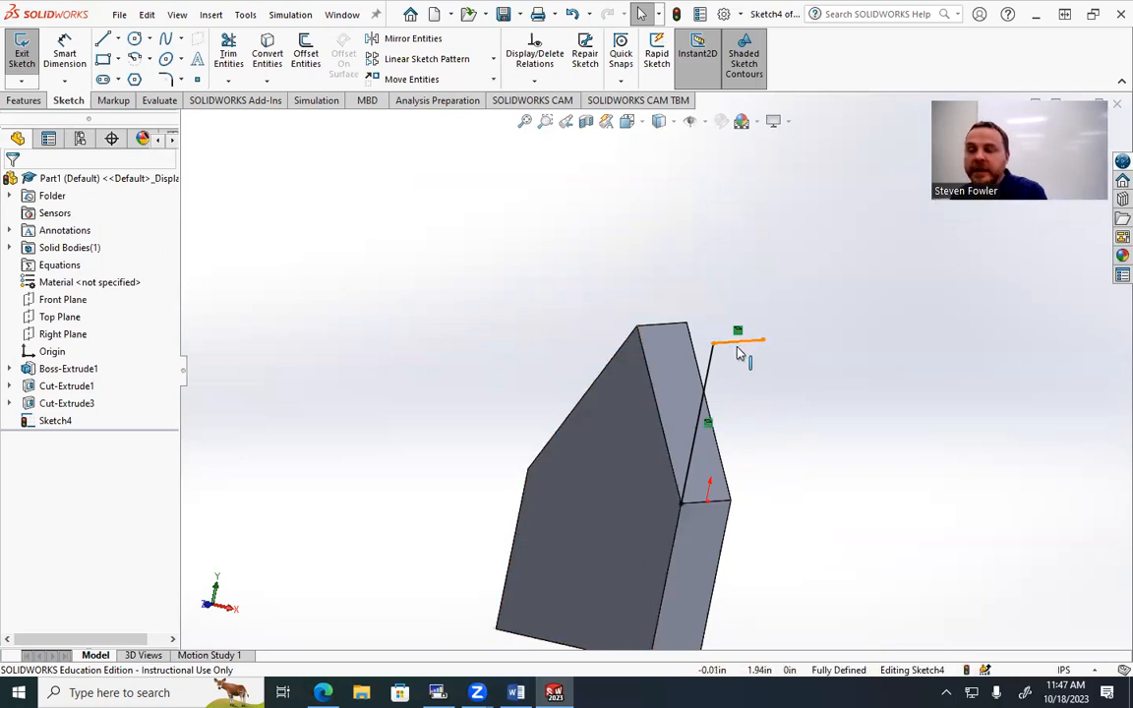
Sketch a diagonal line from the lower end of the converted vertical line to the midpoint of the converted top line.
mouse_move(807, 423)
middle_mouse_down()
mouse_move(823, 430)
mouse_move(748, 404)
mouse_move(748, 394)
middle_mouse_up()
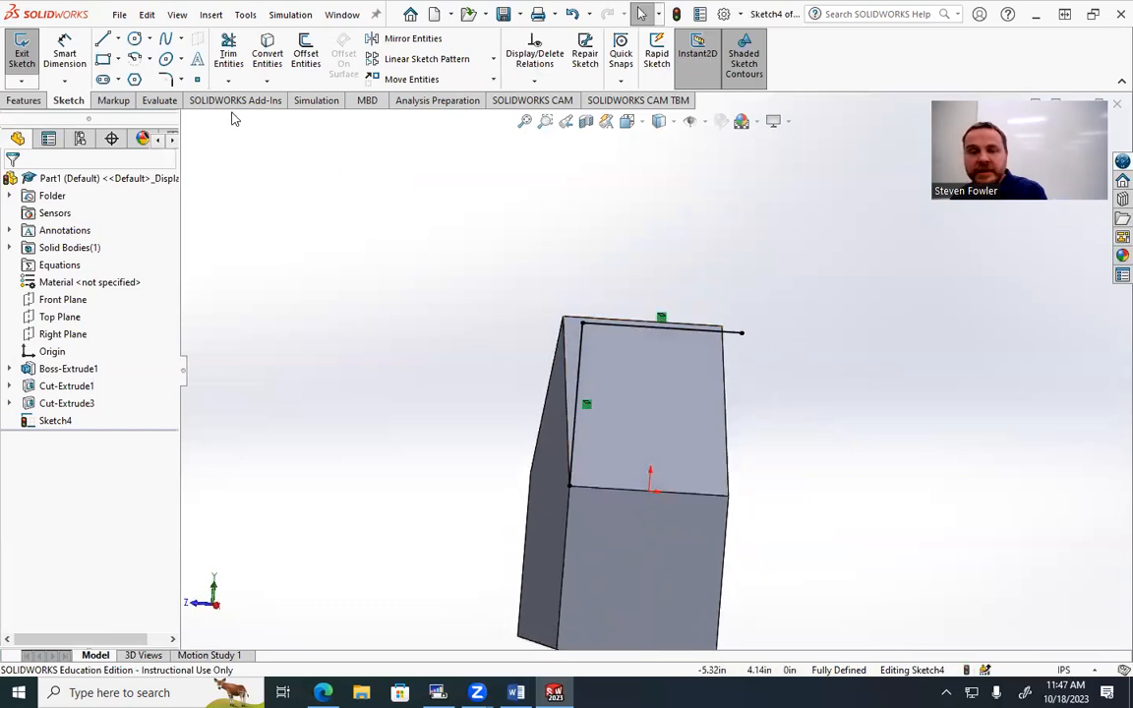
left_click(102, 39)
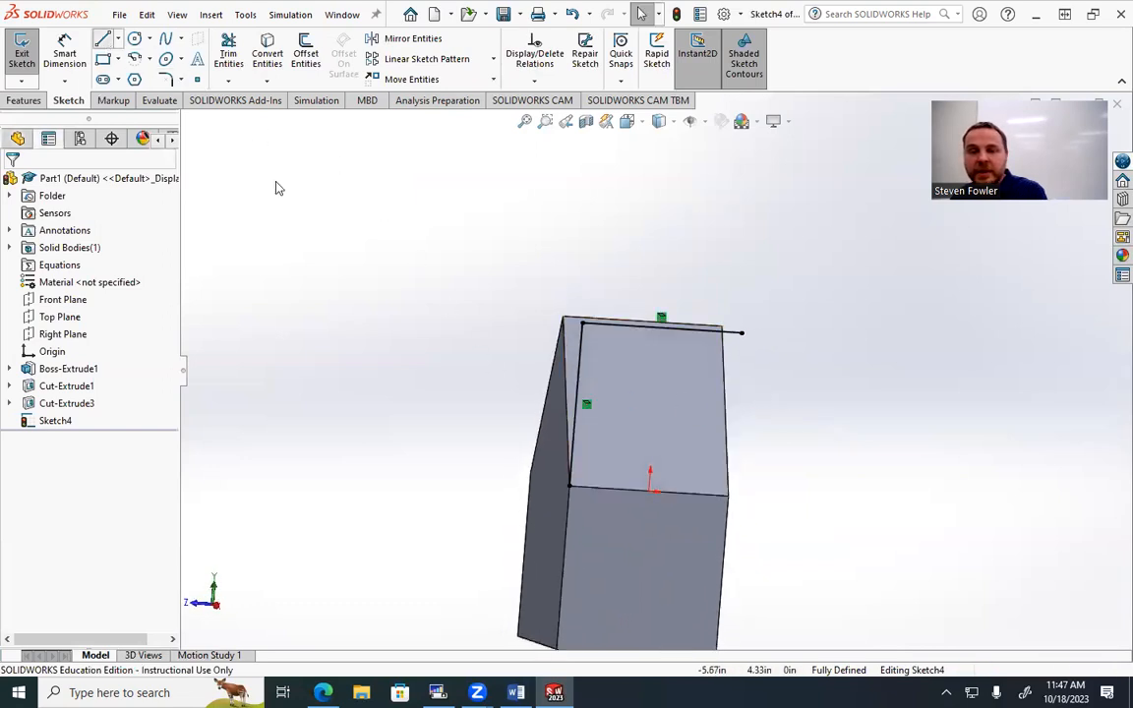
left_click(570, 487)
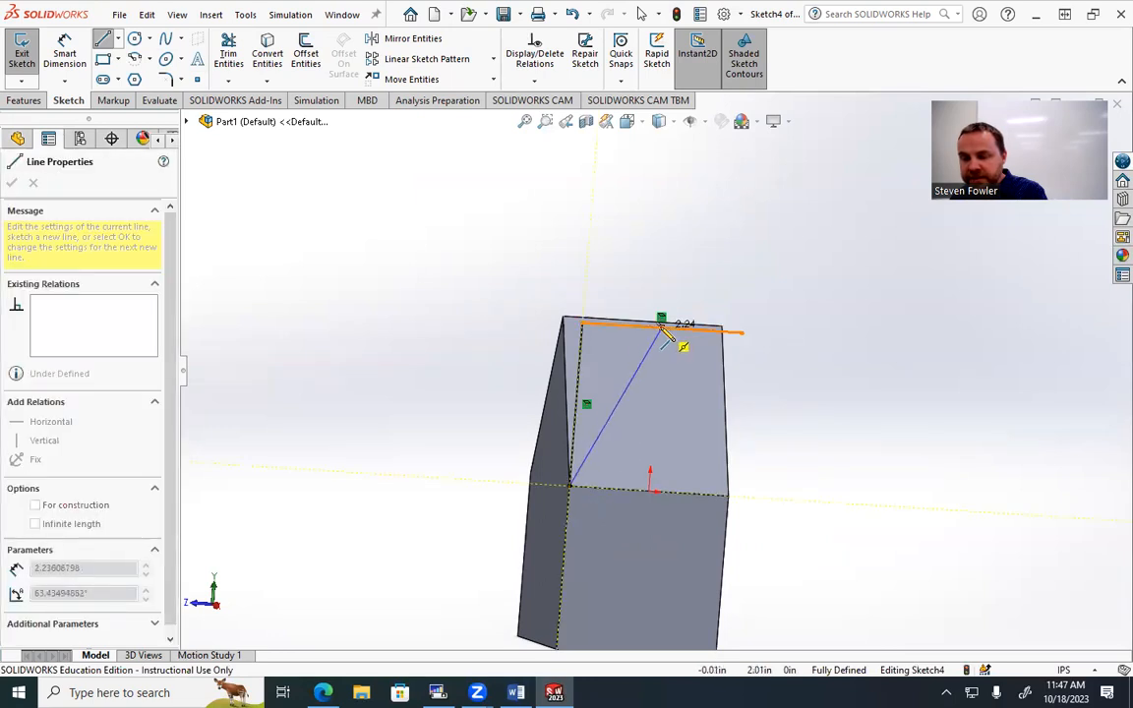
left_click(662, 328)
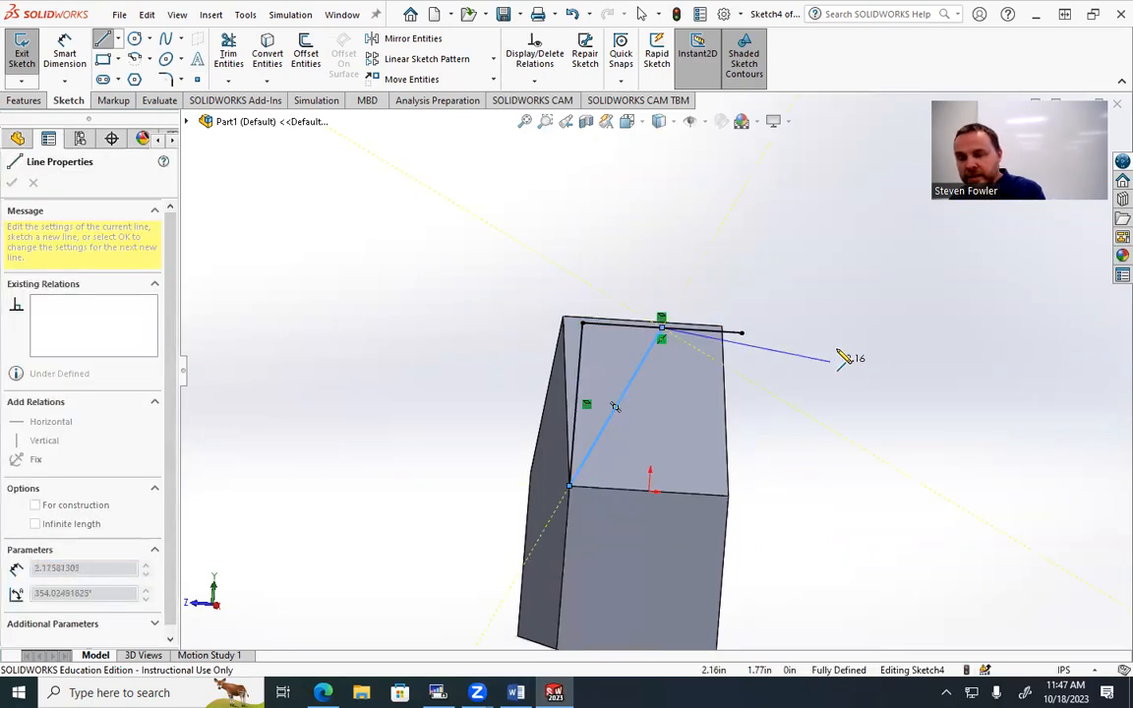
key("Escape")
key("Escape")
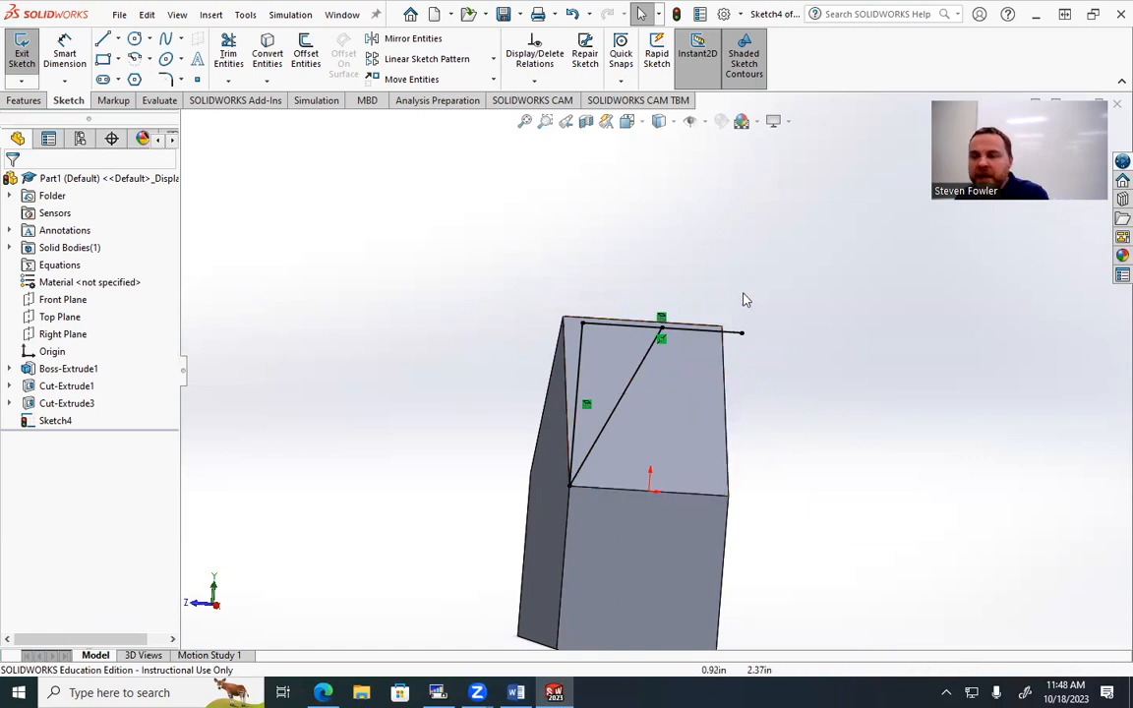
Trim the converted top line beyond the diagonal to close the triangle, accepting deletion of the midpoint relation.
left_click(227, 54)
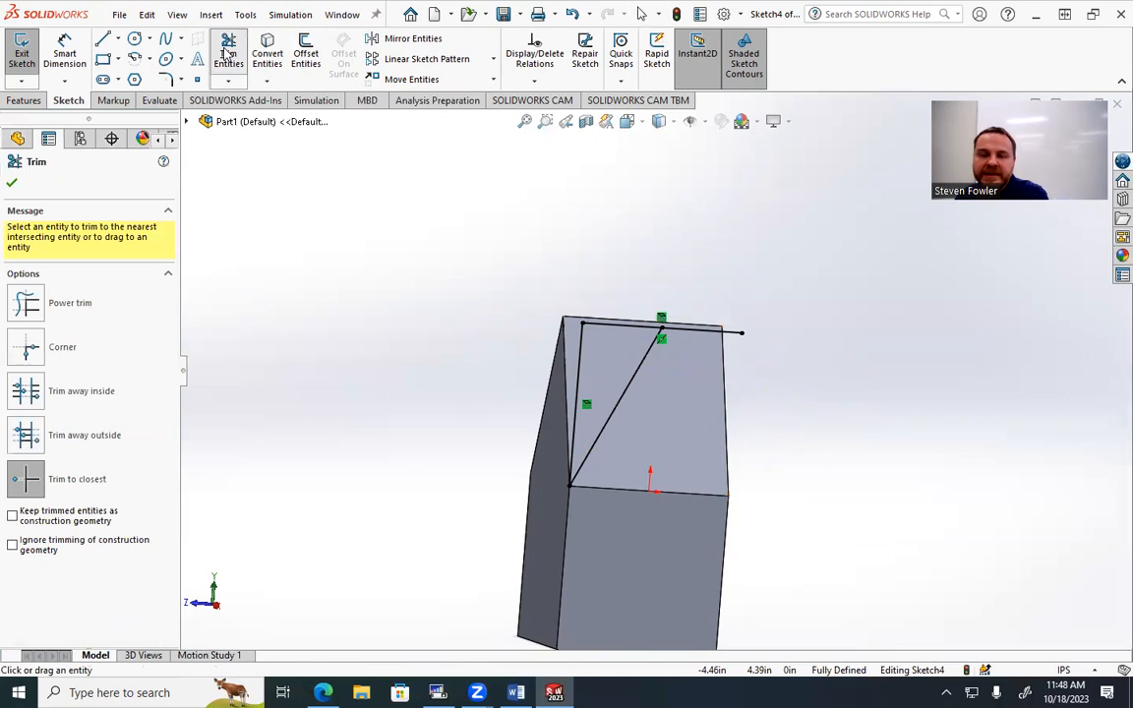
left_click(729, 337)
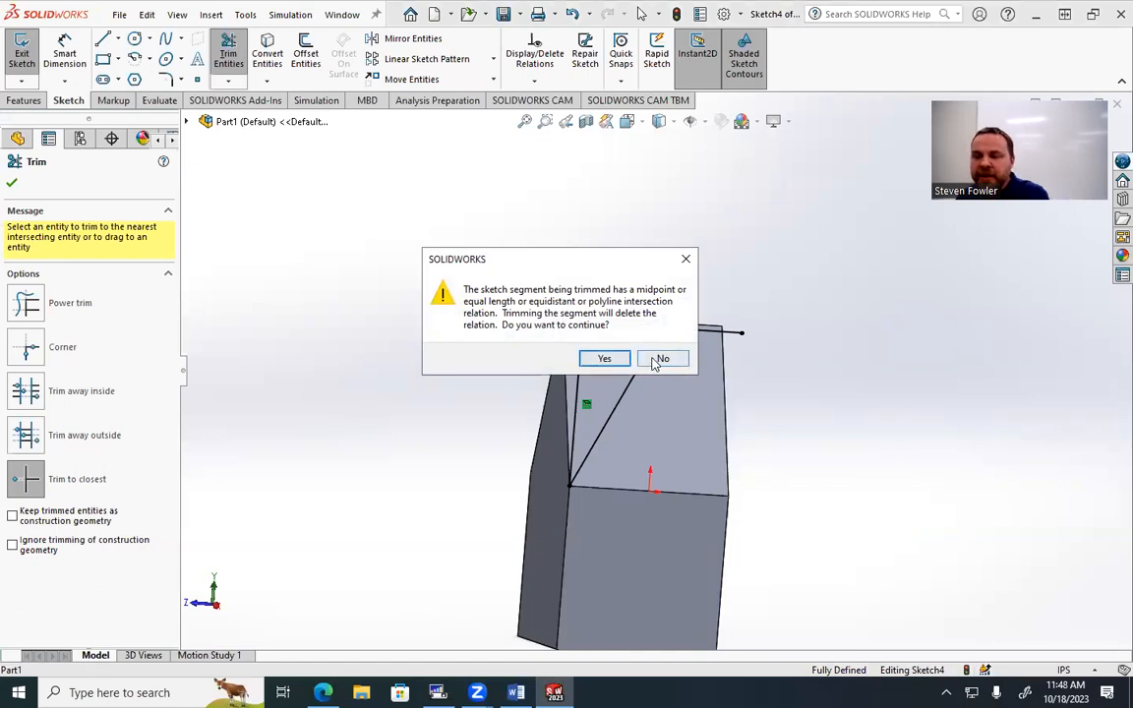
left_click(611, 363)
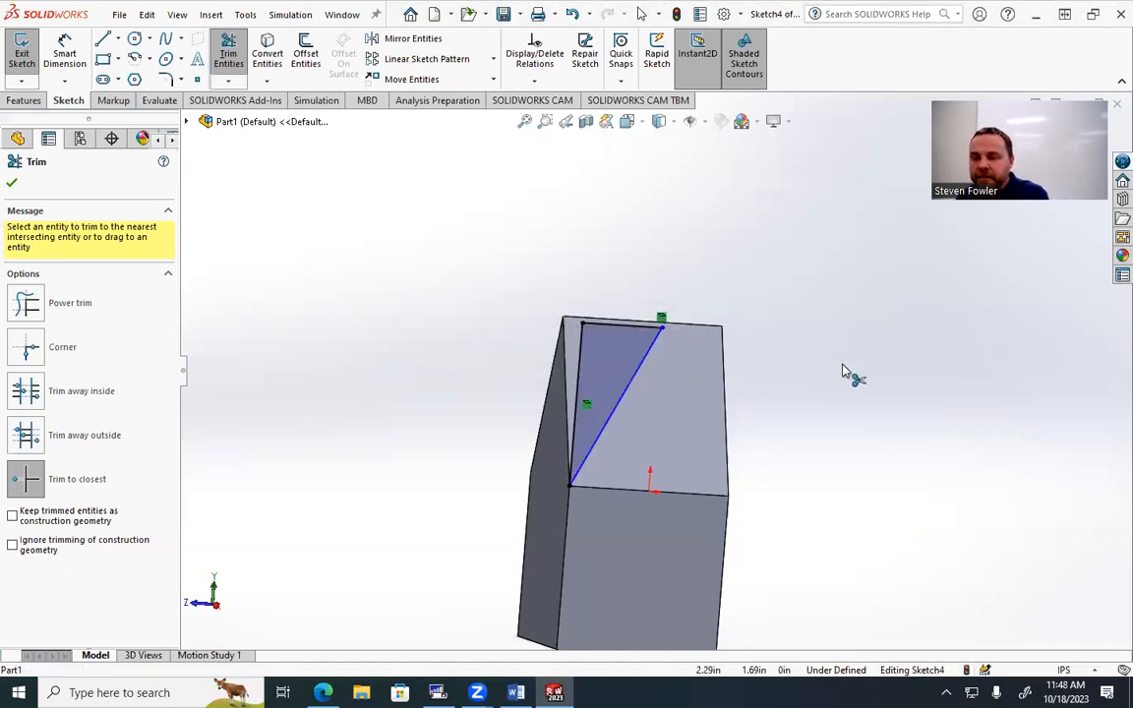
mouse_move(824, 443)
middle_mouse_down()
mouse_move(794, 425)
mouse_move(804, 416)
mouse_move(808, 447)
middle_mouse_up()
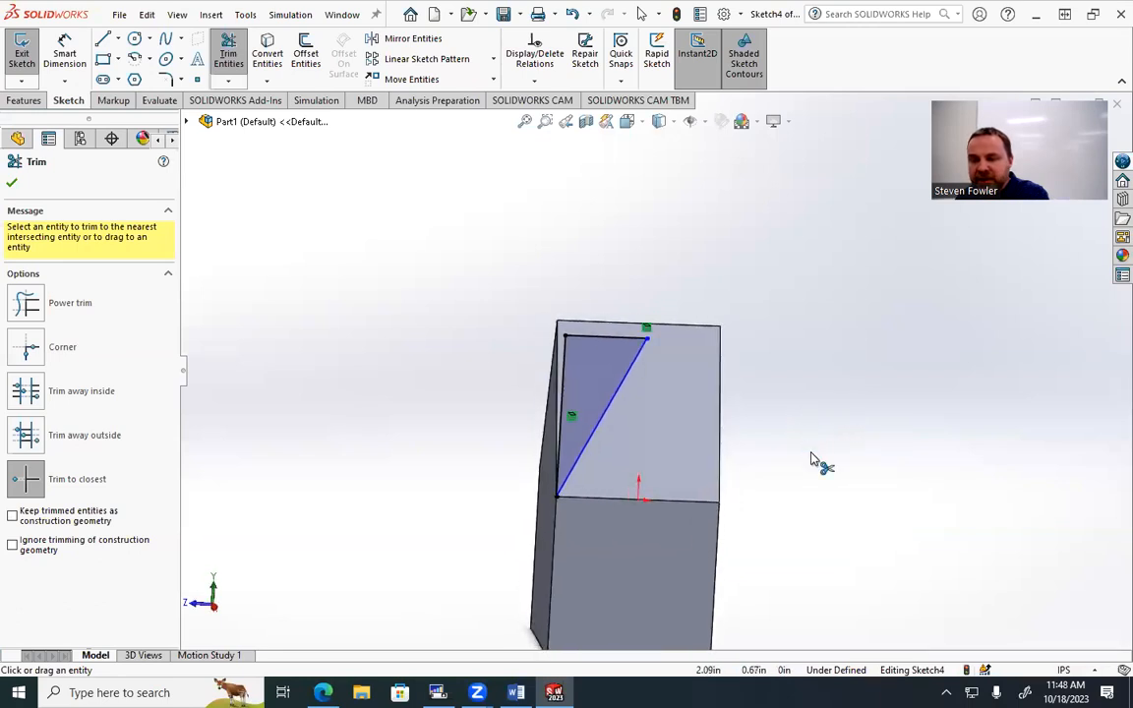
scroll(639, 372, "down", 2)
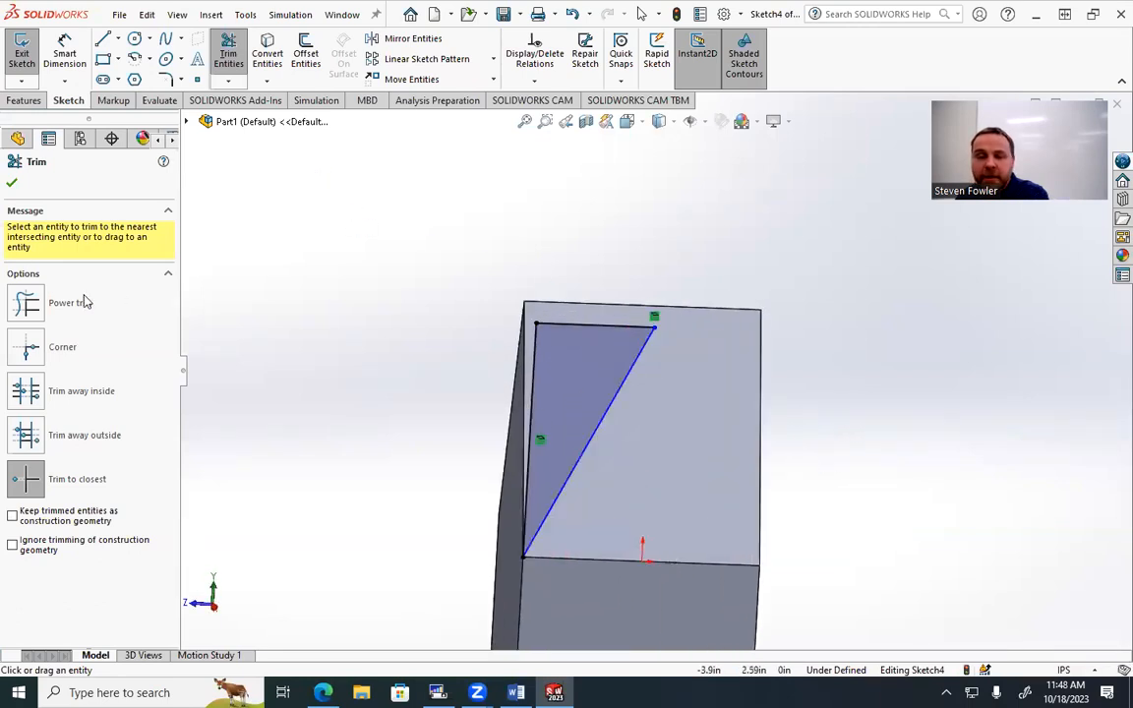
left_click(8, 183)
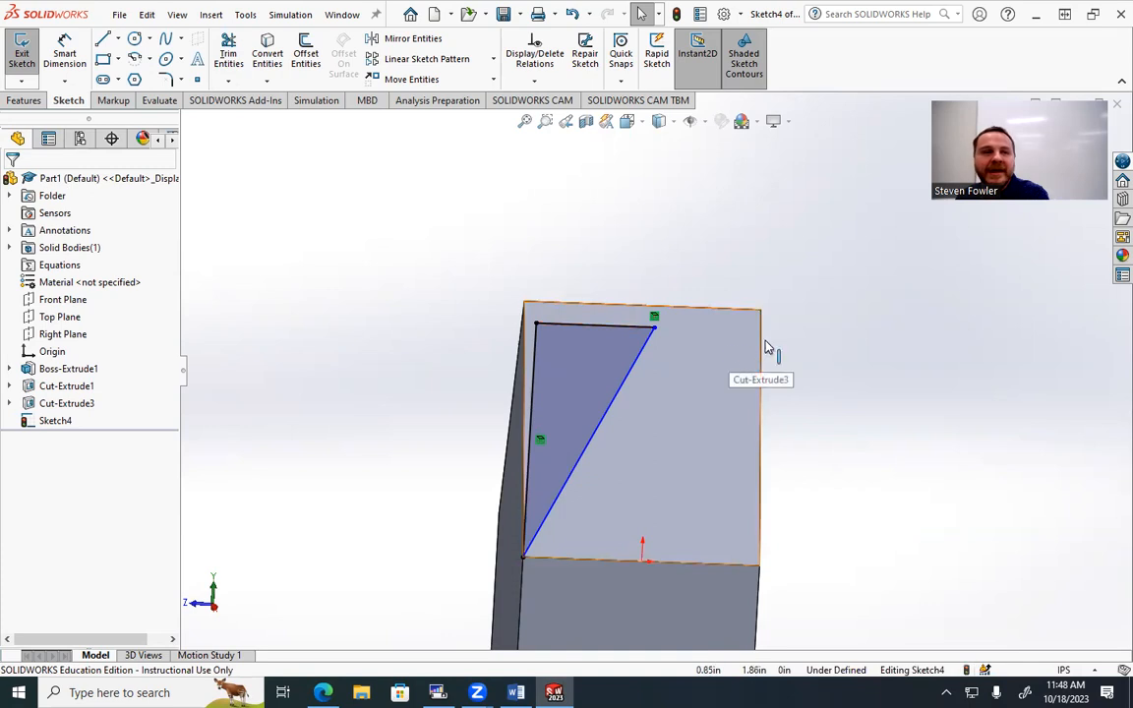
Add a Midpoint relation between the diagonal's upper endpoint and the block's top ridge edge.
scroll(838, 337, "down", 2)
scroll(633, 359, "down", 2)
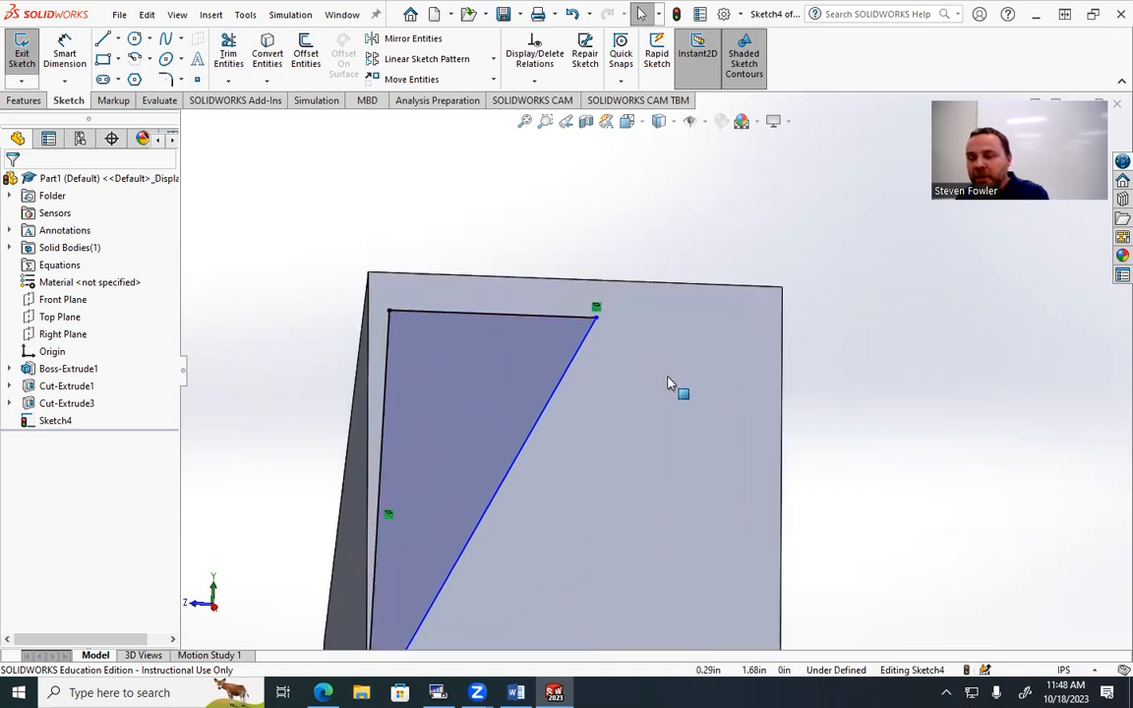
left_click(596, 317)
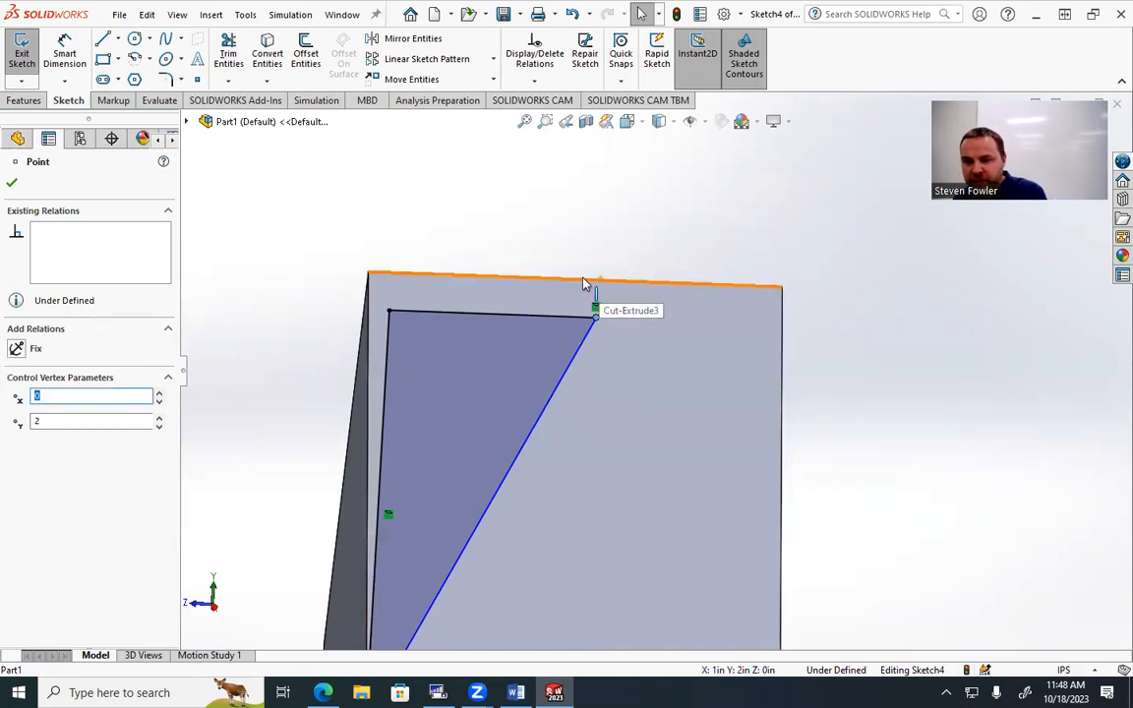
left_click(583, 284, "ctrl")
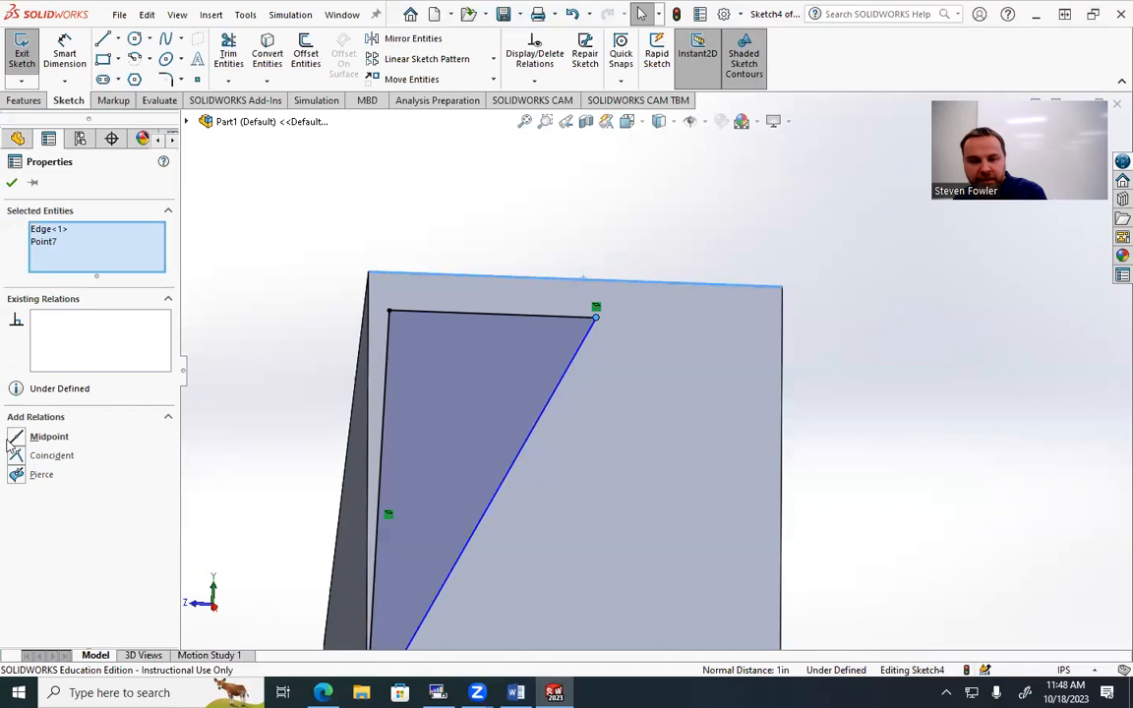
left_click(39, 436)
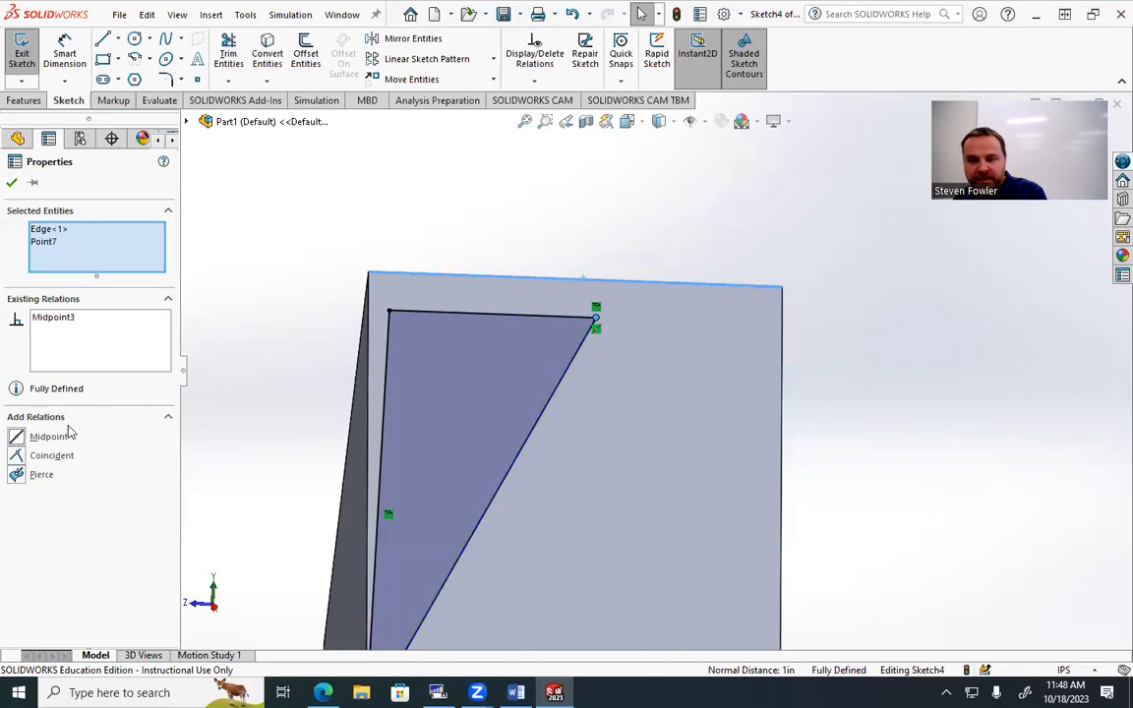
left_click(12, 182)
Exit the sketch and cut its triangular profile Through All from the block's upper corner.
mouse_move(889, 411)
middle_mouse_down()
mouse_move(738, 536)
mouse_move(639, 501)
mouse_move(704, 496)
mouse_move(681, 461)
mouse_move(693, 454)
middle_mouse_up()
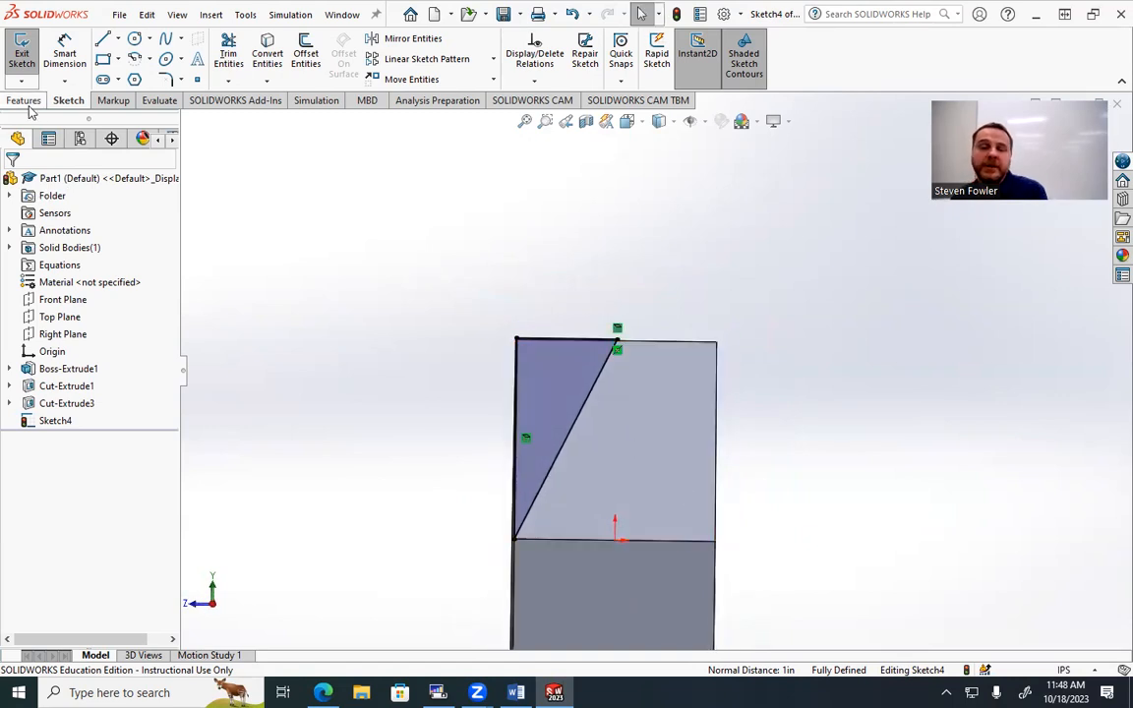
left_click(22, 54)
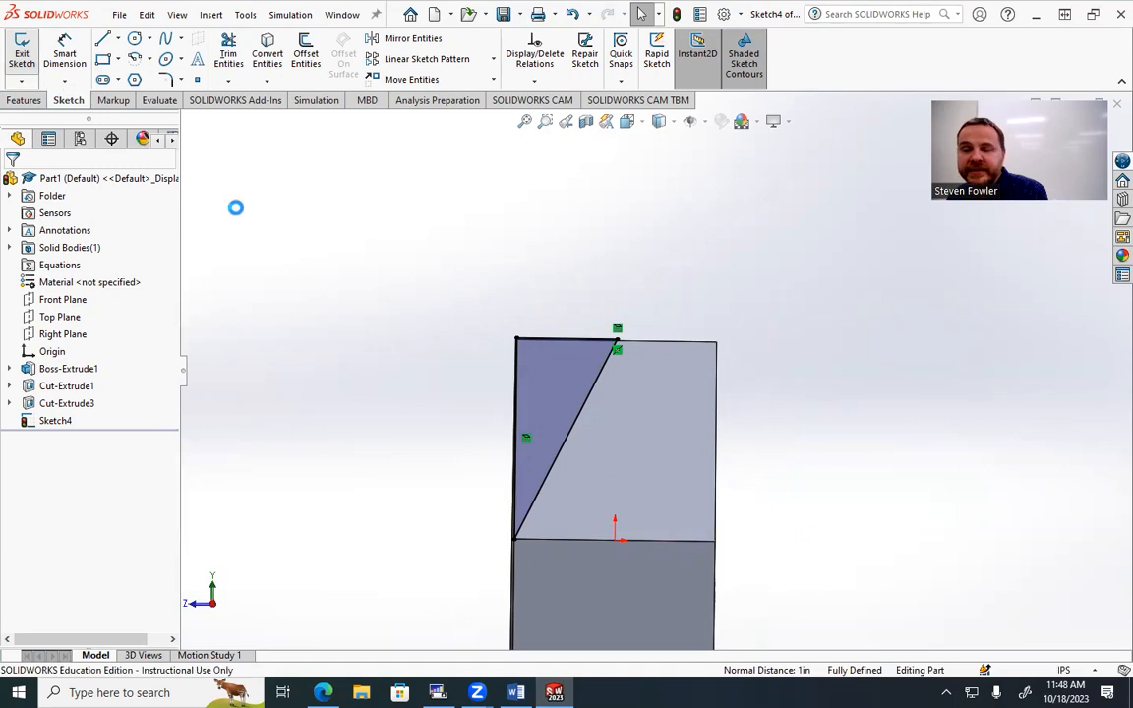
left_click(233, 57)
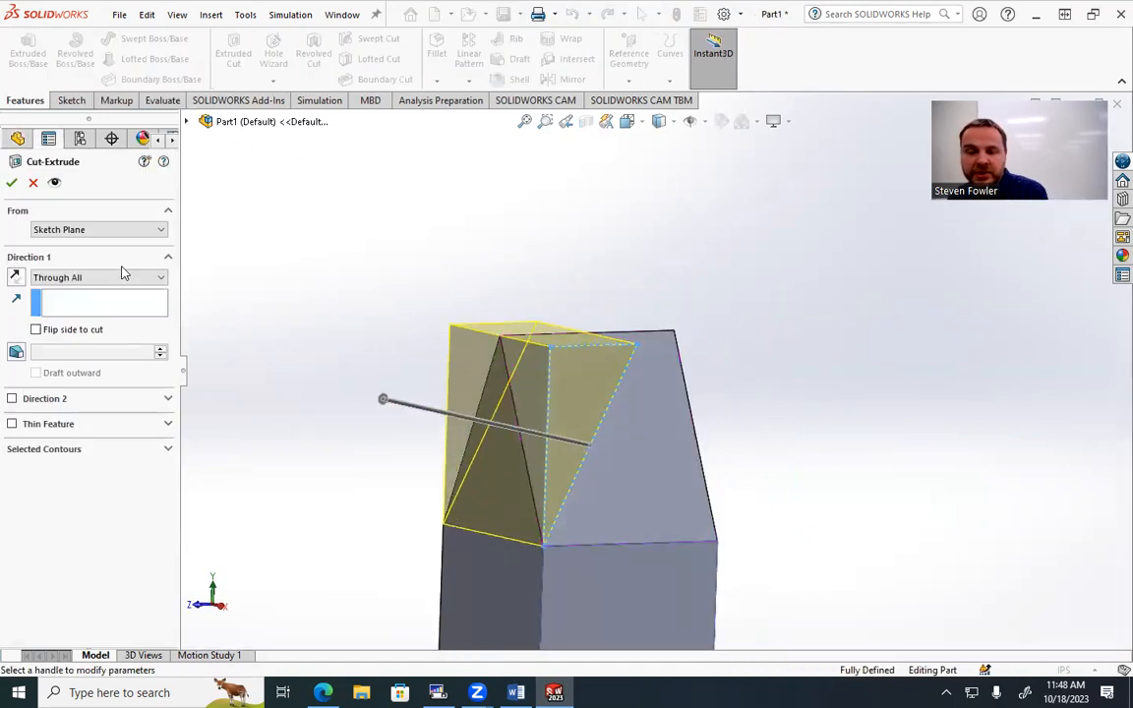
left_click(12, 182)
middle_click_drag(375, 392, 544, 450)
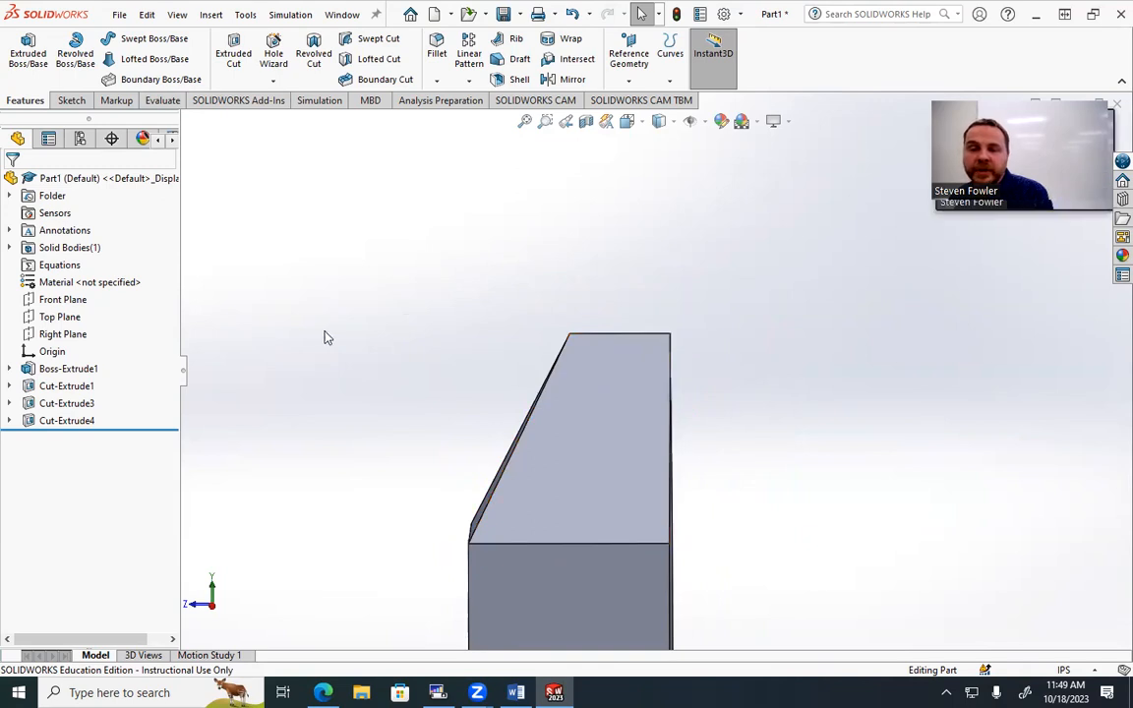
Open the base extrusion's square sketch to examine its dimension and relations relative to the origin.
left_click(65, 301)
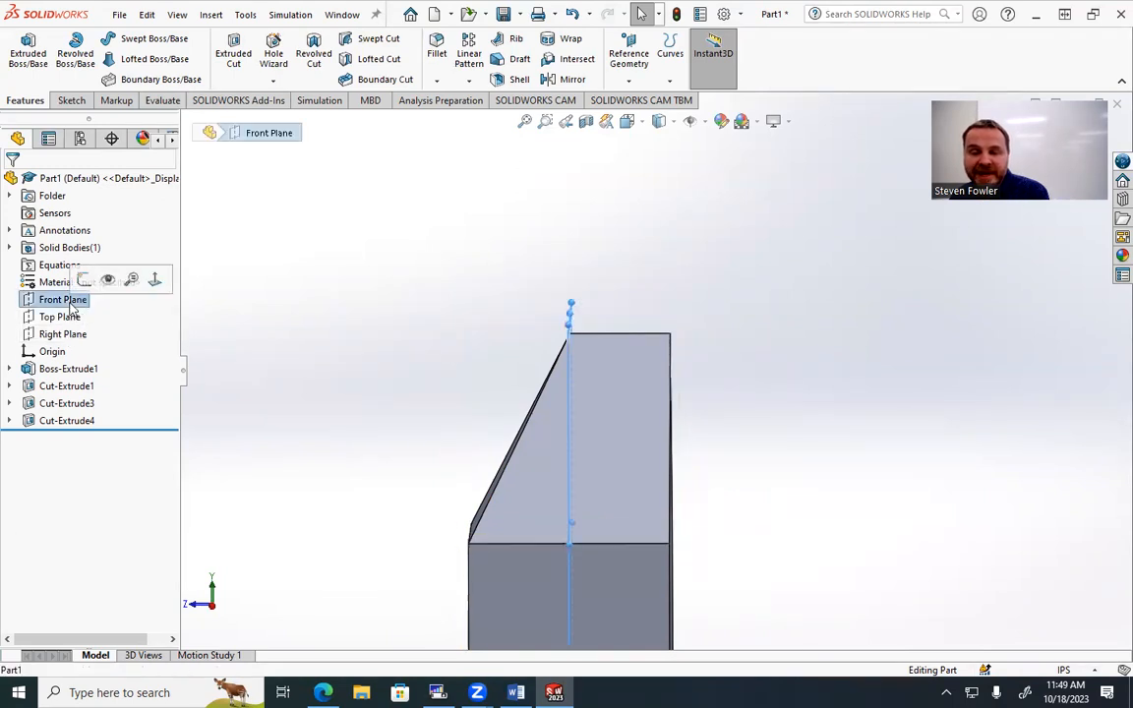
left_click(65, 387)
mouse_move(297, 423)
middle_mouse_down()
mouse_move(308, 509)
mouse_move(262, 481)
mouse_move(329, 575)
mouse_move(275, 592)
mouse_move(295, 620)
middle_mouse_up()
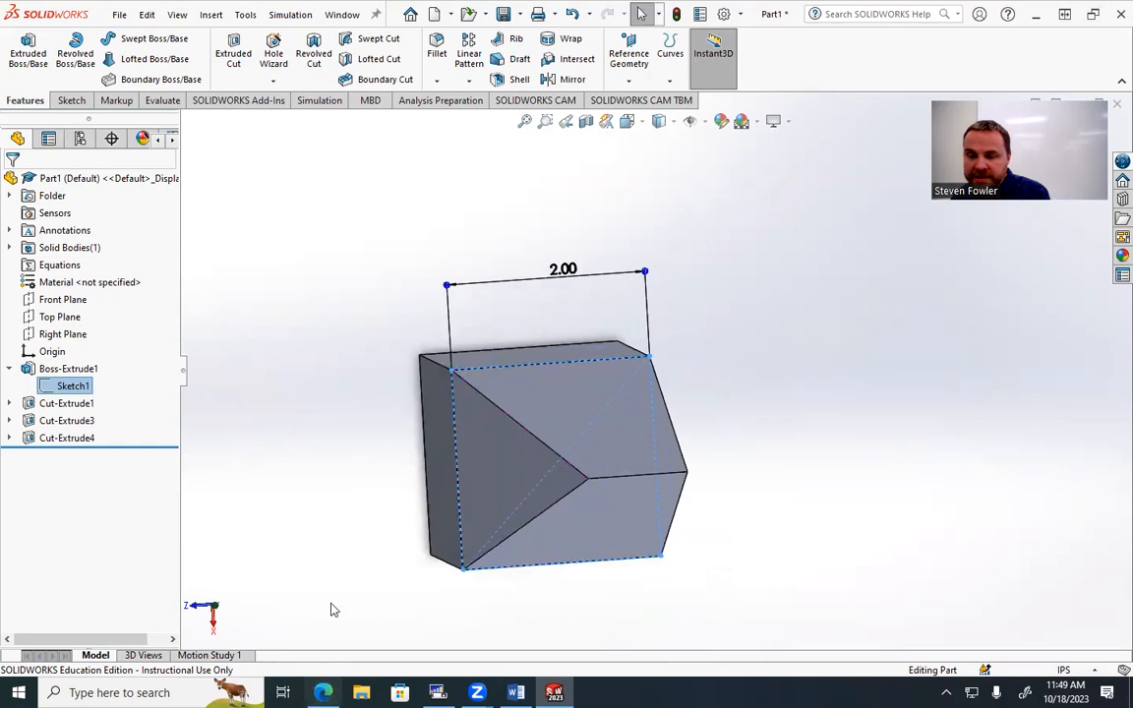
left_click(308, 417)
right_click(73, 386)
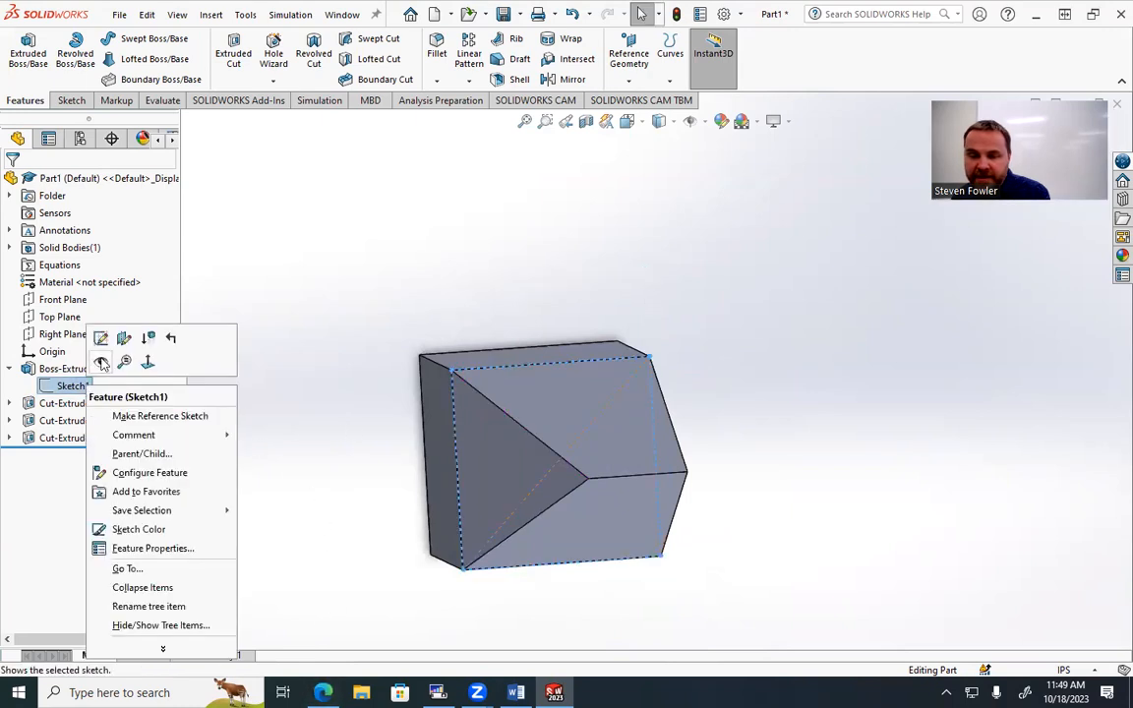
left_click(97, 335)
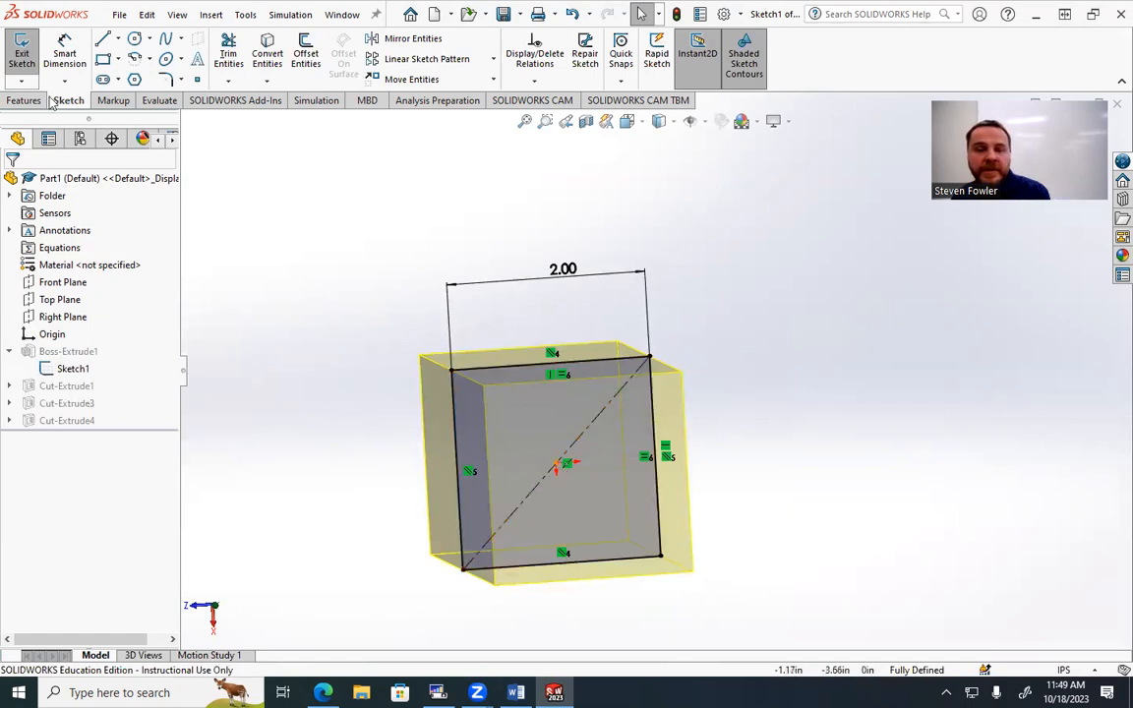
key("ctrl+b")
Review the base extrusion's end condition and depth equation in its feature definition, and close it.
mouse_move(309, 475)
middle_mouse_down()
mouse_move(316, 434)
mouse_move(295, 414)
middle_mouse_up()
left_click(70, 369)
mouse_move(493, 513)
middle_mouse_down()
mouse_move(536, 438)
mouse_move(531, 357)
middle_mouse_up()
right_click(83, 370)
left_click(134, 342)
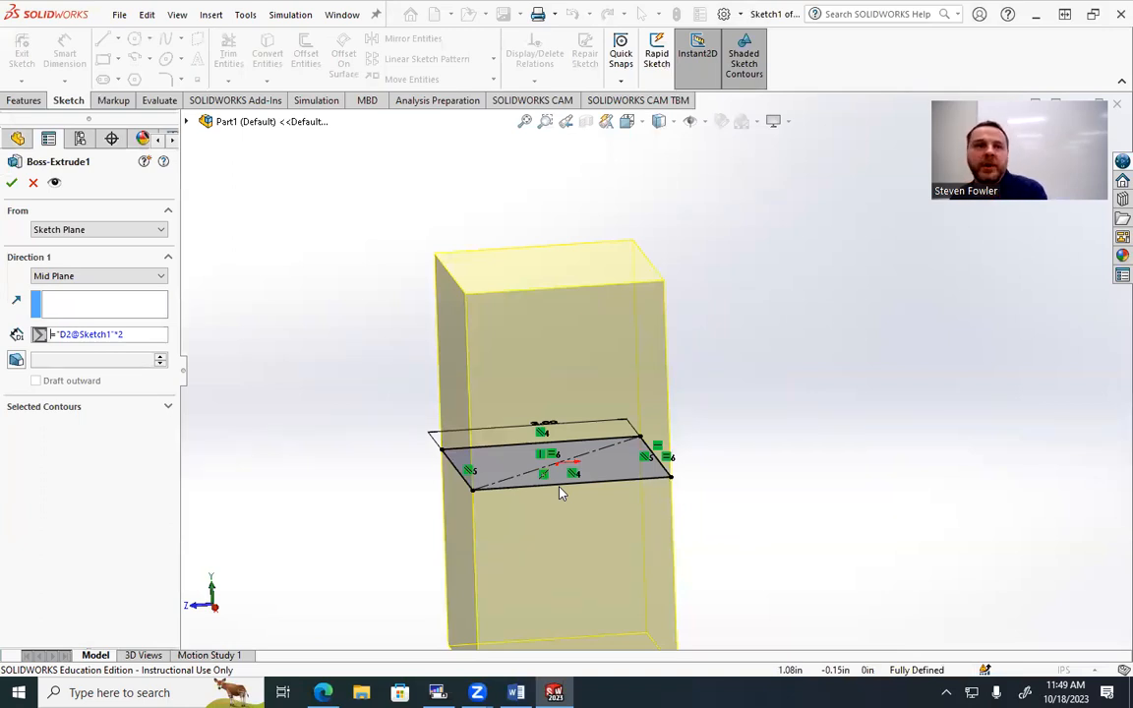
left_click(12, 182)
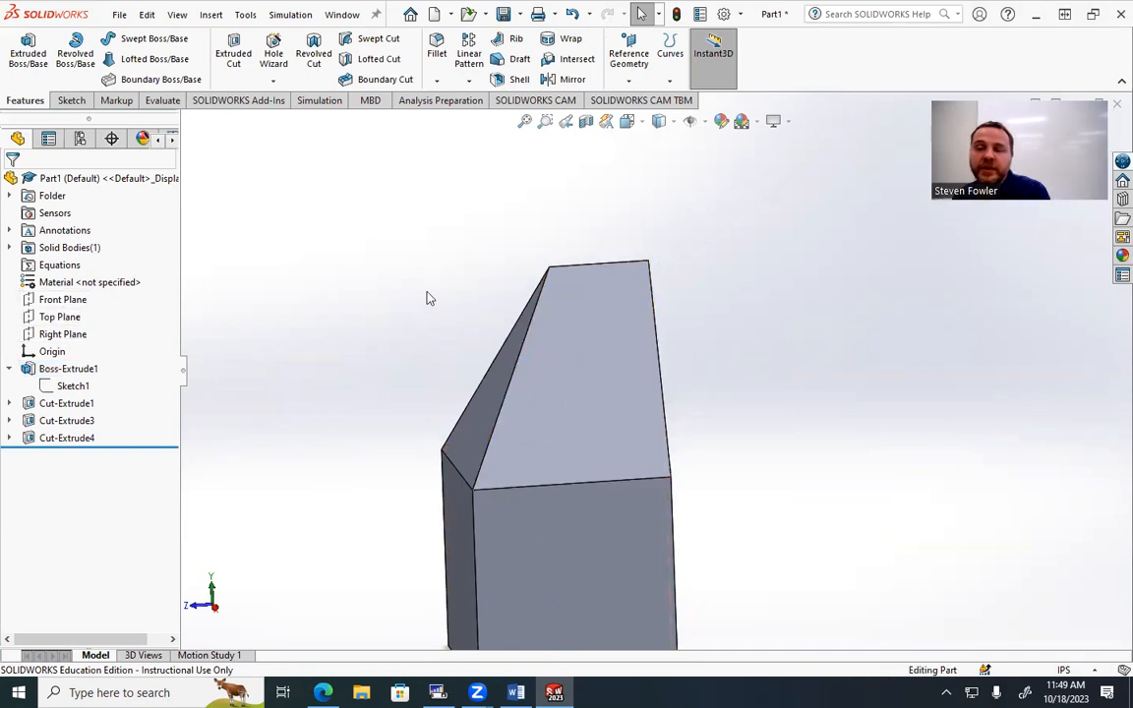
Mirror the latest triangular cut, Cut-Extrude4, about the Front Plane to complete the pyramid top.
left_click(571, 79)
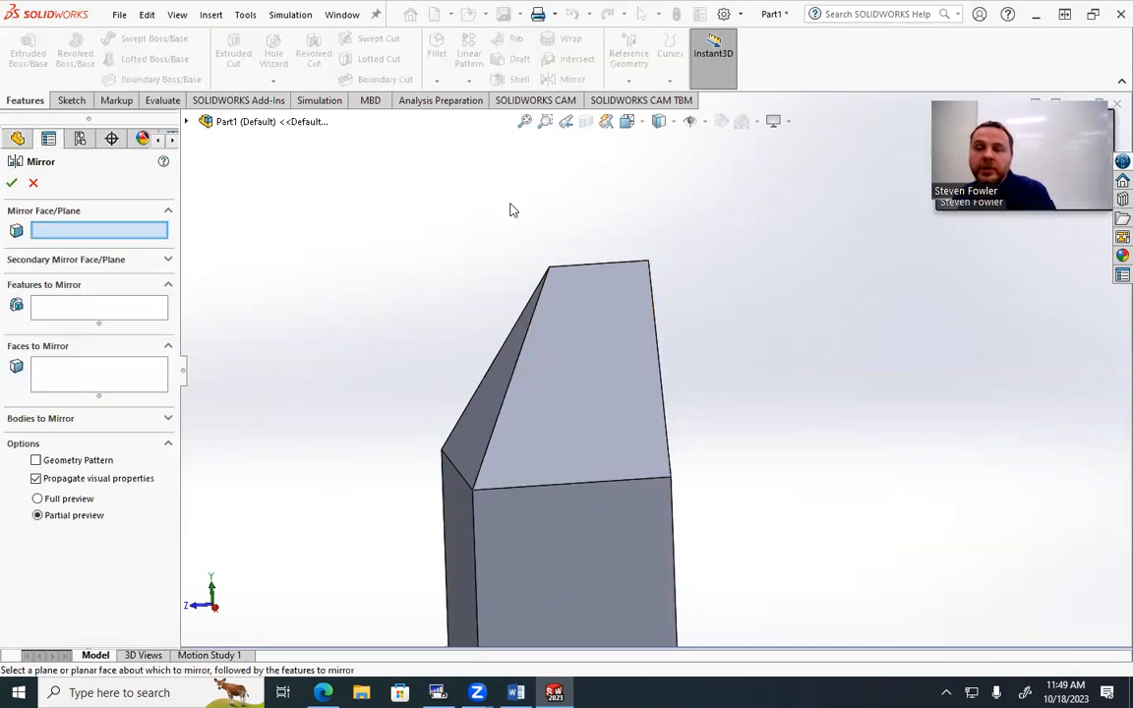
left_click(187, 122)
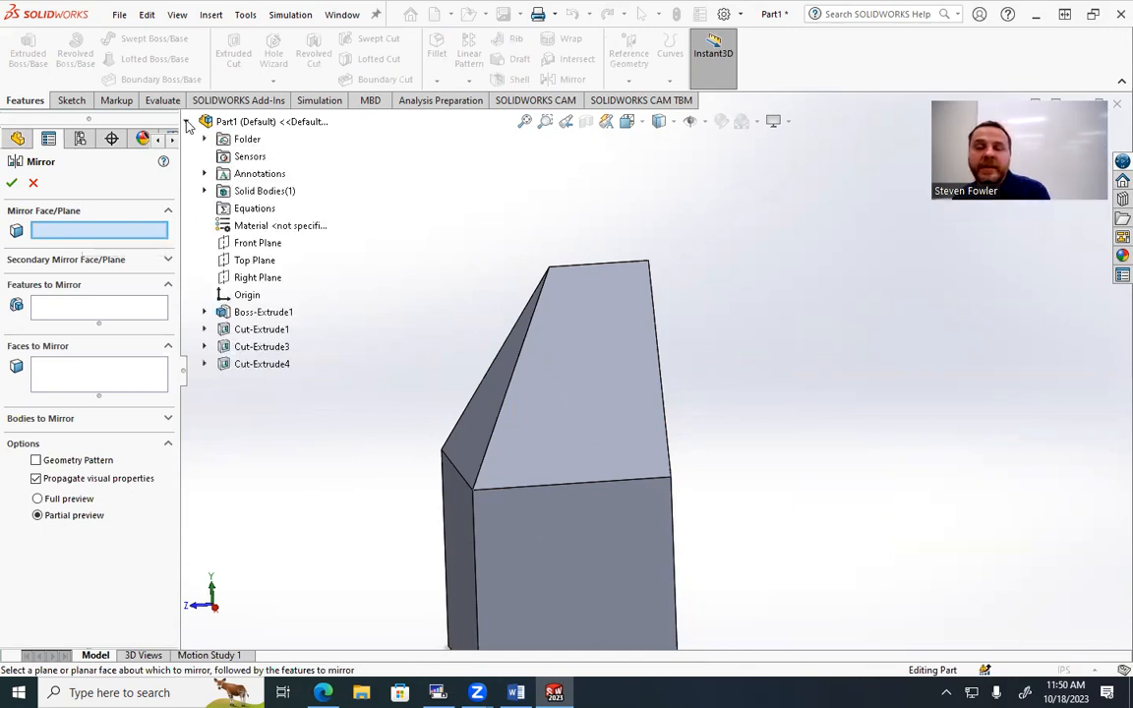
left_click(236, 250)
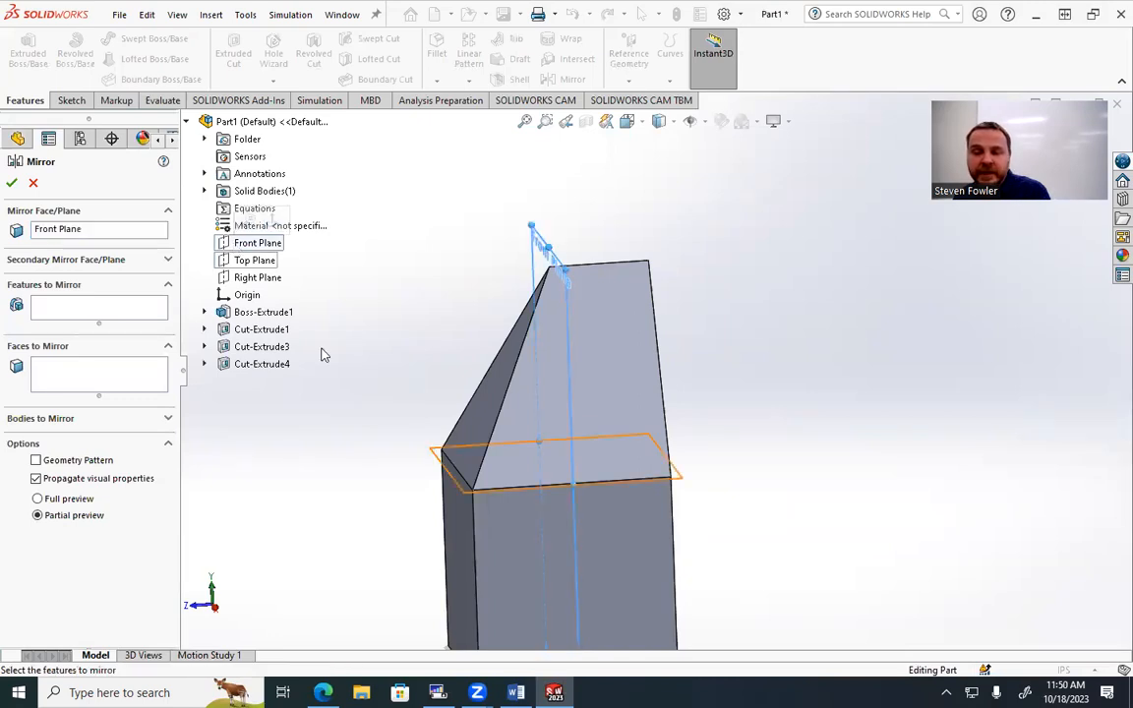
left_click(90, 311)
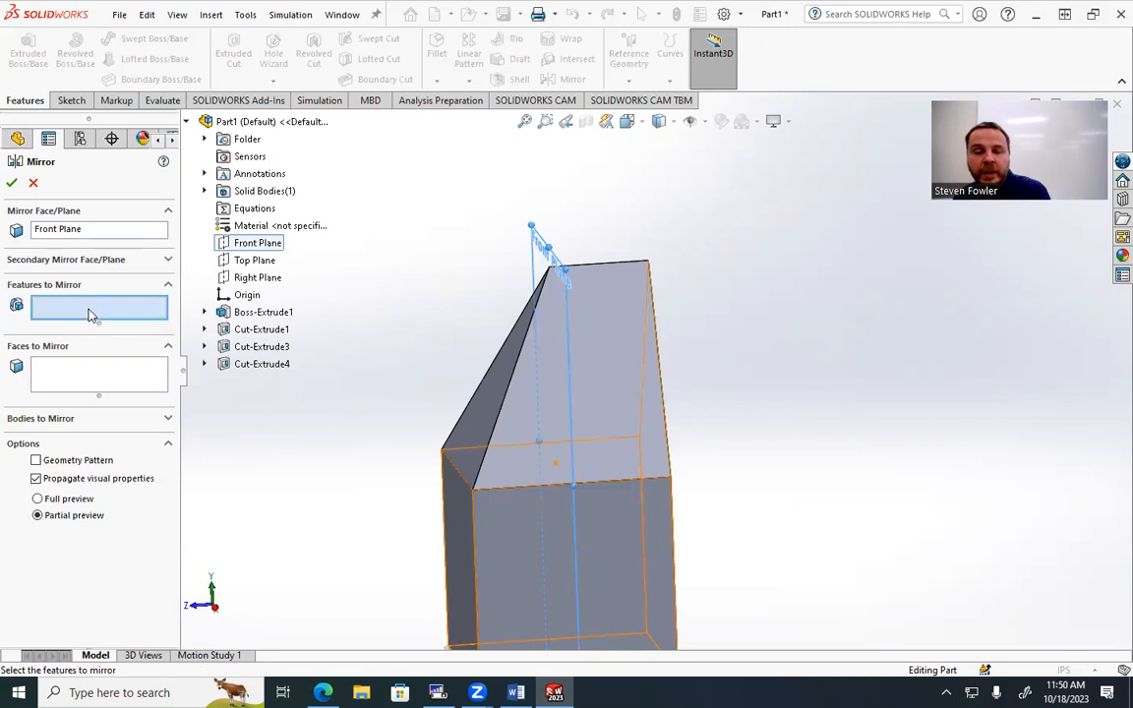
left_click(259, 364)
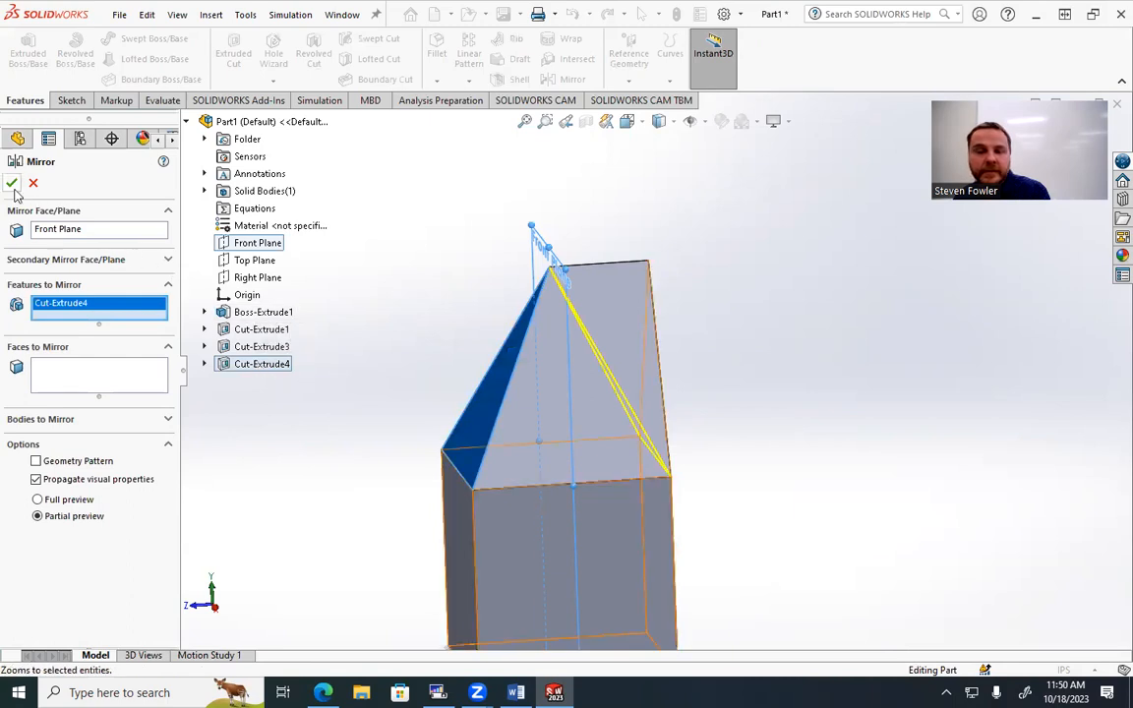
key("Return")
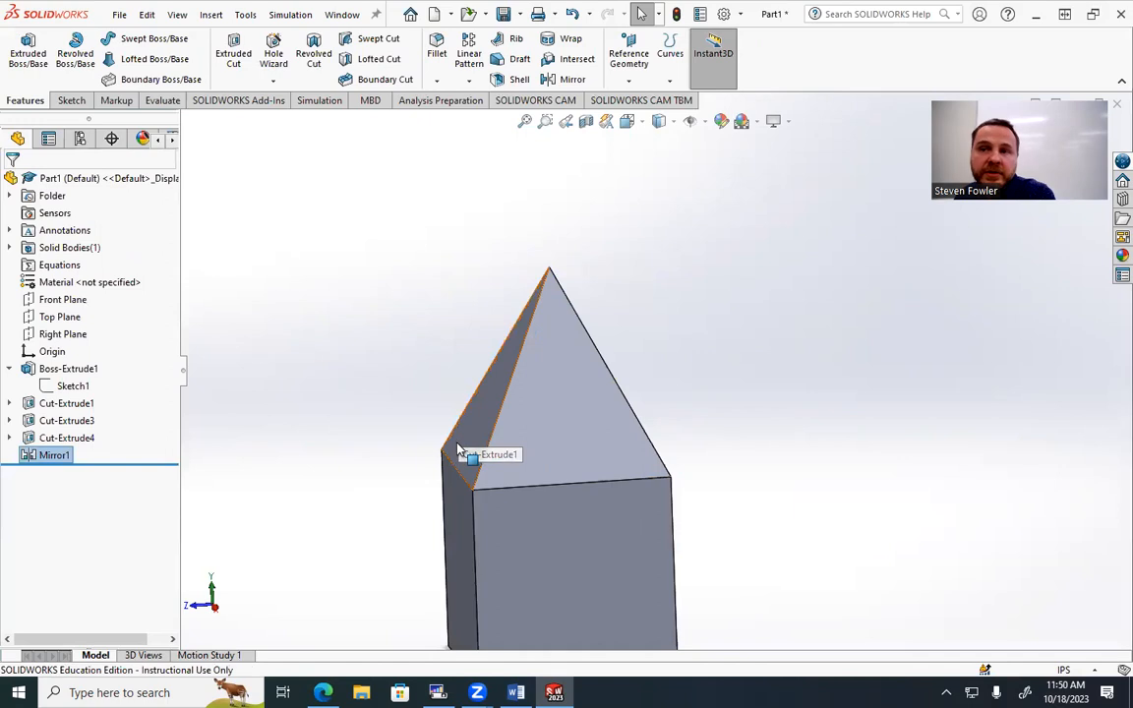
middle_click_drag(526, 550, 581, 575)
scroll(581, 575, "up", 2)
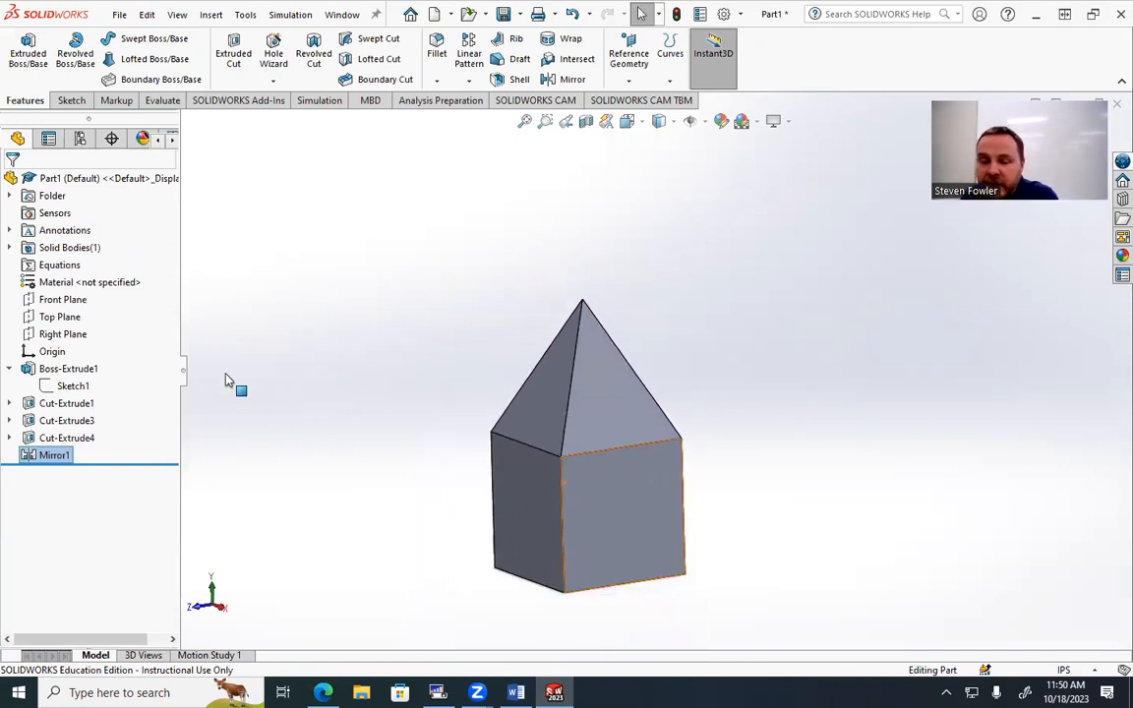
Set the width dimension of the base extrusion's square sketch to 5 in.
left_click(72, 386)
mouse_move(423, 462)
middle_mouse_down()
mouse_move(451, 473)
mouse_move(467, 534)
middle_mouse_up()
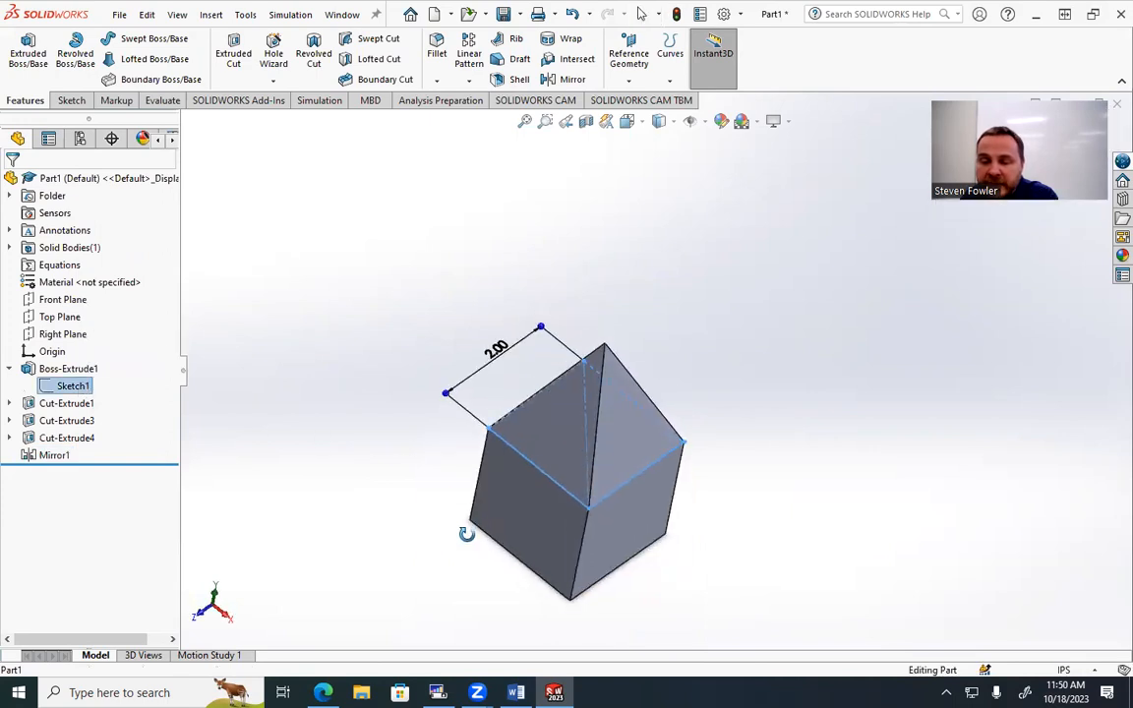
double_click(496, 351)
type("5")
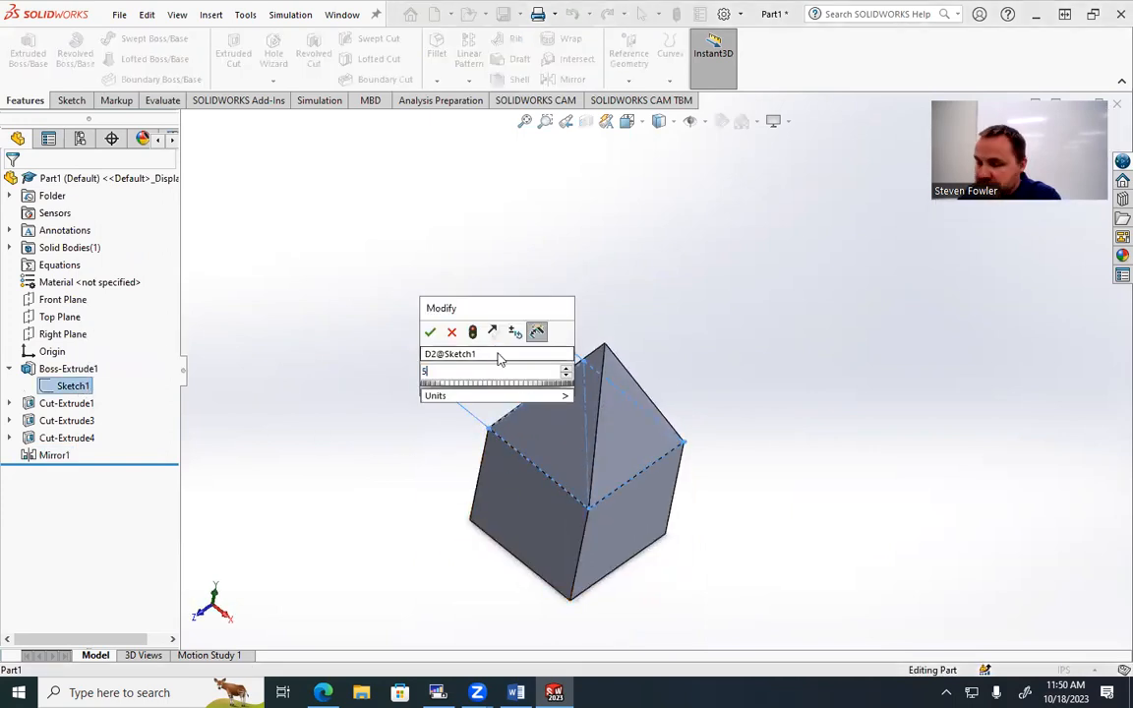
key("Return")
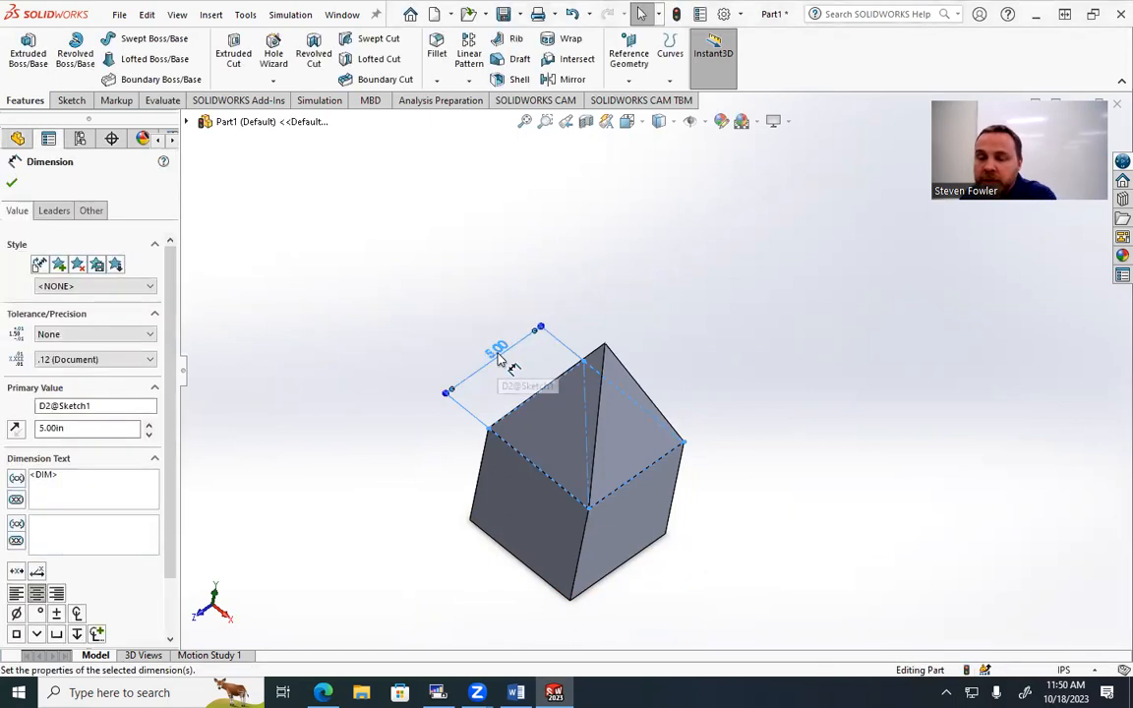
key("Escape")
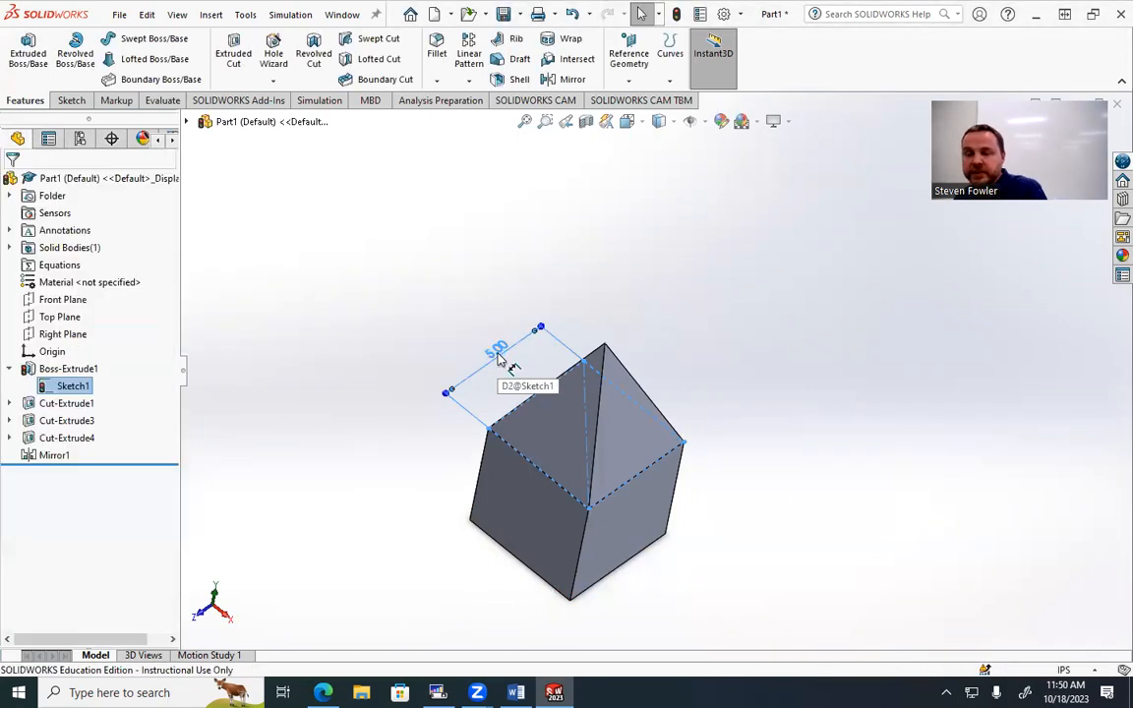
scroll(499, 361, "down", 5)
scroll(539, 464, "up", 4)
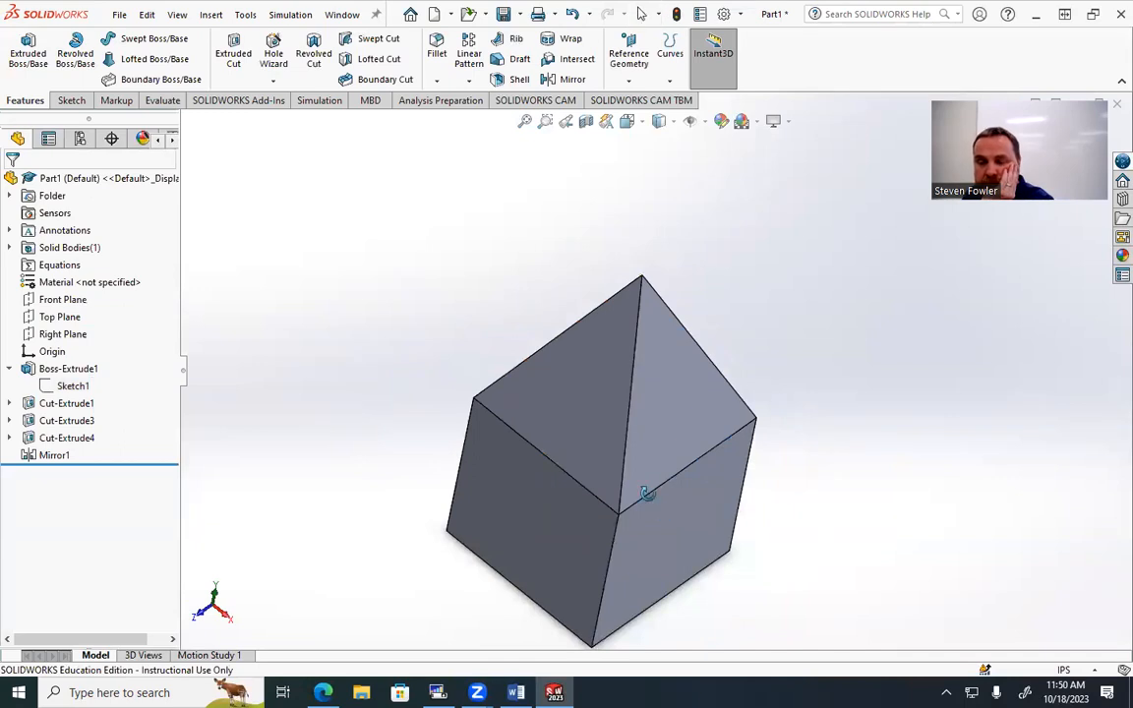
middle_click_drag(639, 492, 635, 447)
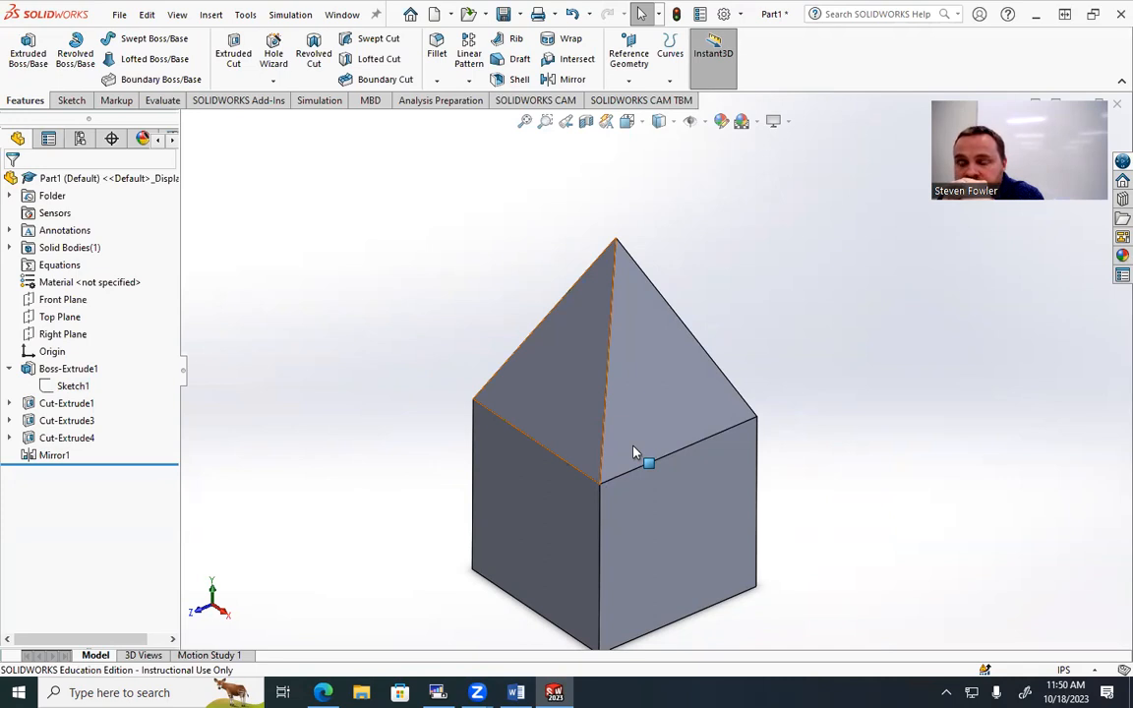
middle_click_drag(626, 476, 588, 358)
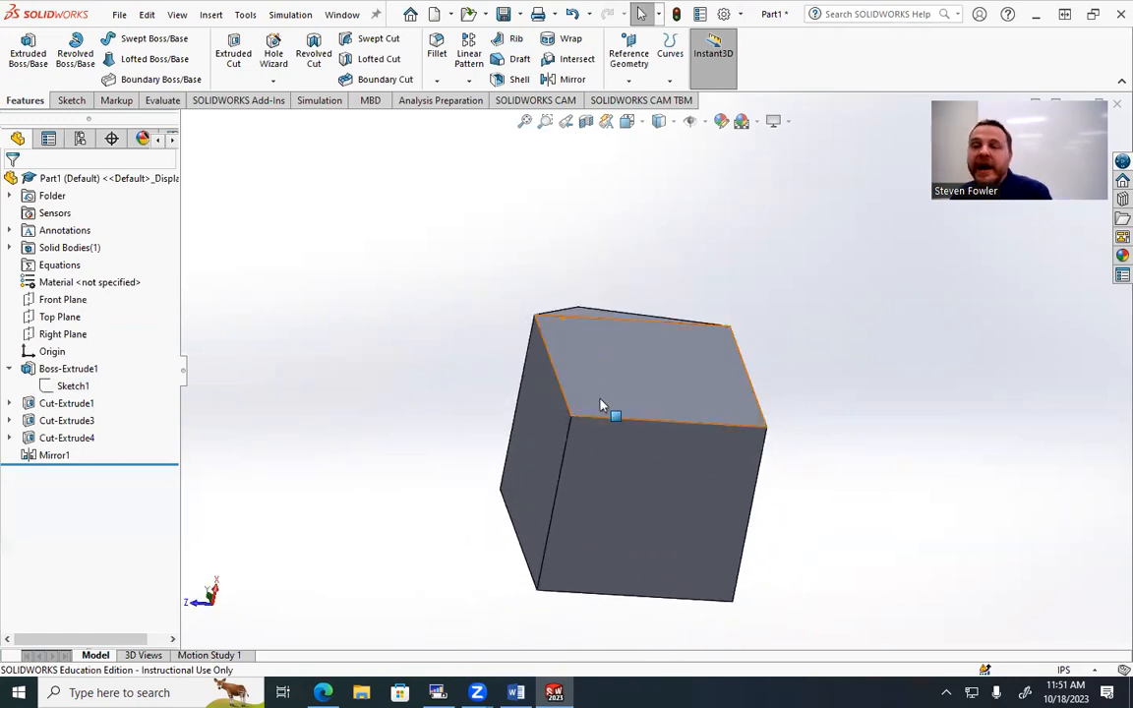
scroll(614, 531, "up", 2)
middle_click_drag(615, 536, 673, 470)
scroll(704, 462, "down", 3)
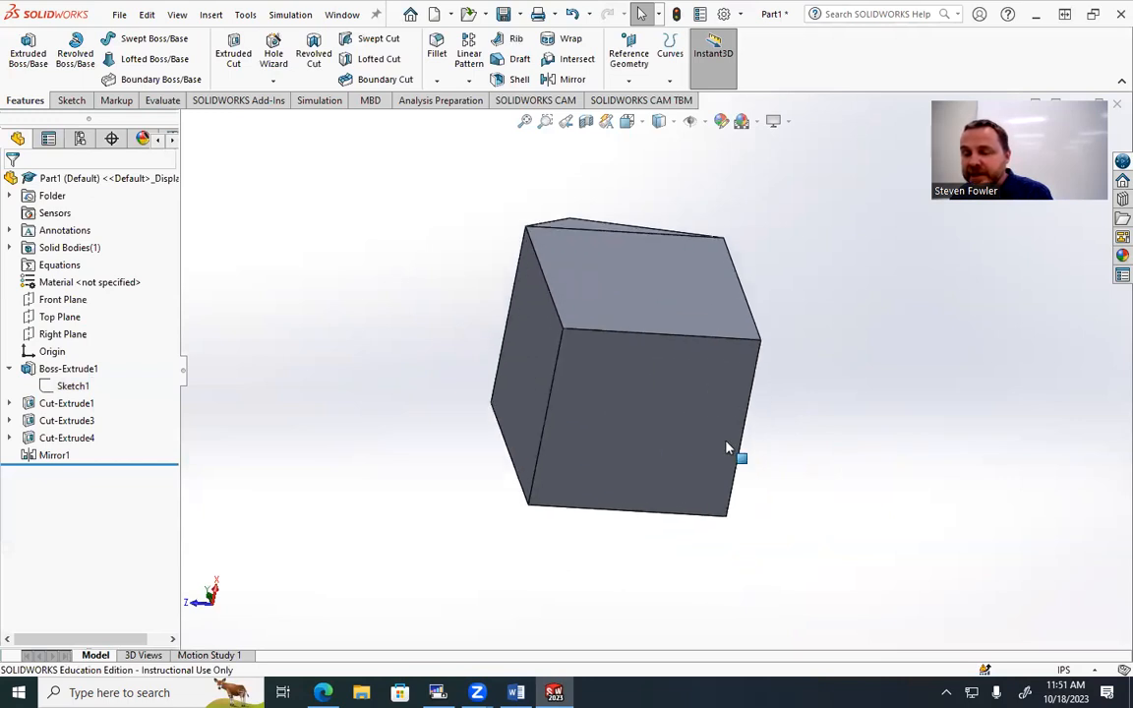
Start a sketch on the block's bottom face and offset the face's edges 0.10 in inward.
middle_click_drag(766, 451, 580, 430)
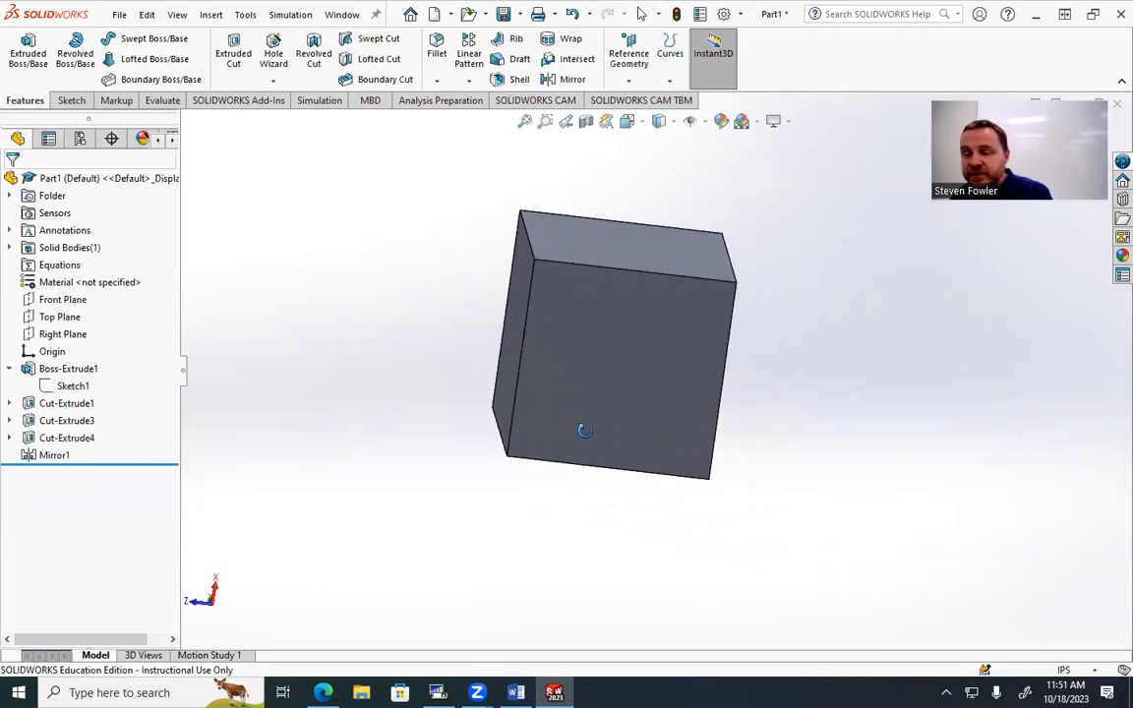
left_click(635, 370)
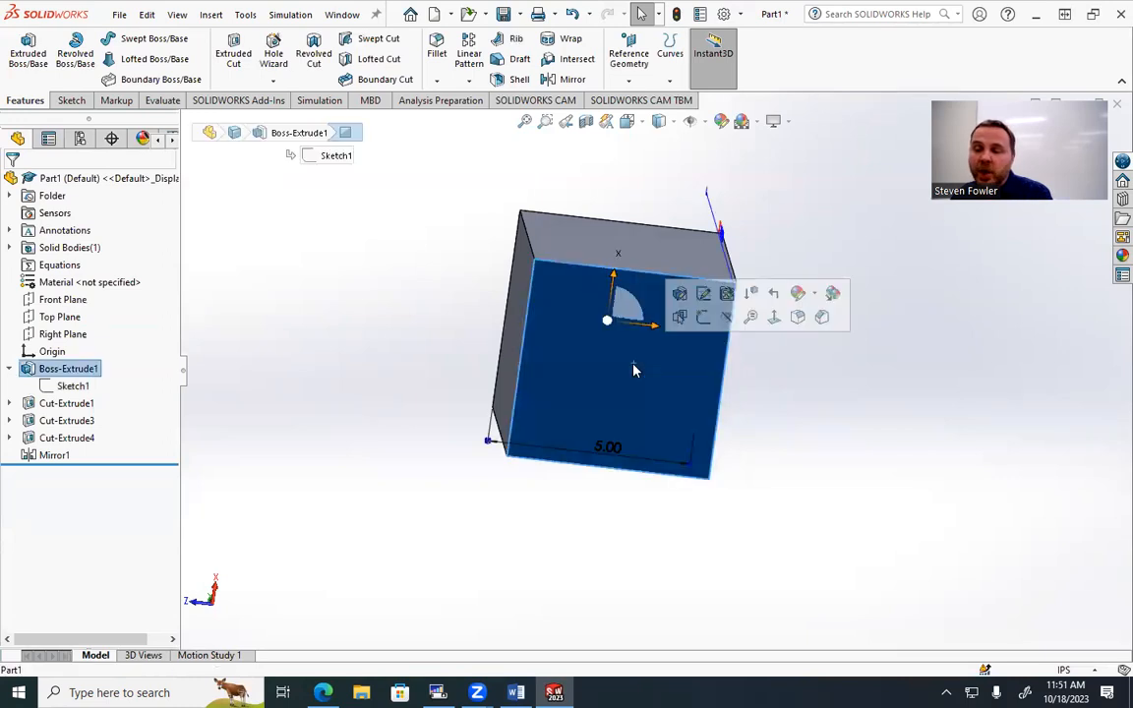
left_click(702, 319)
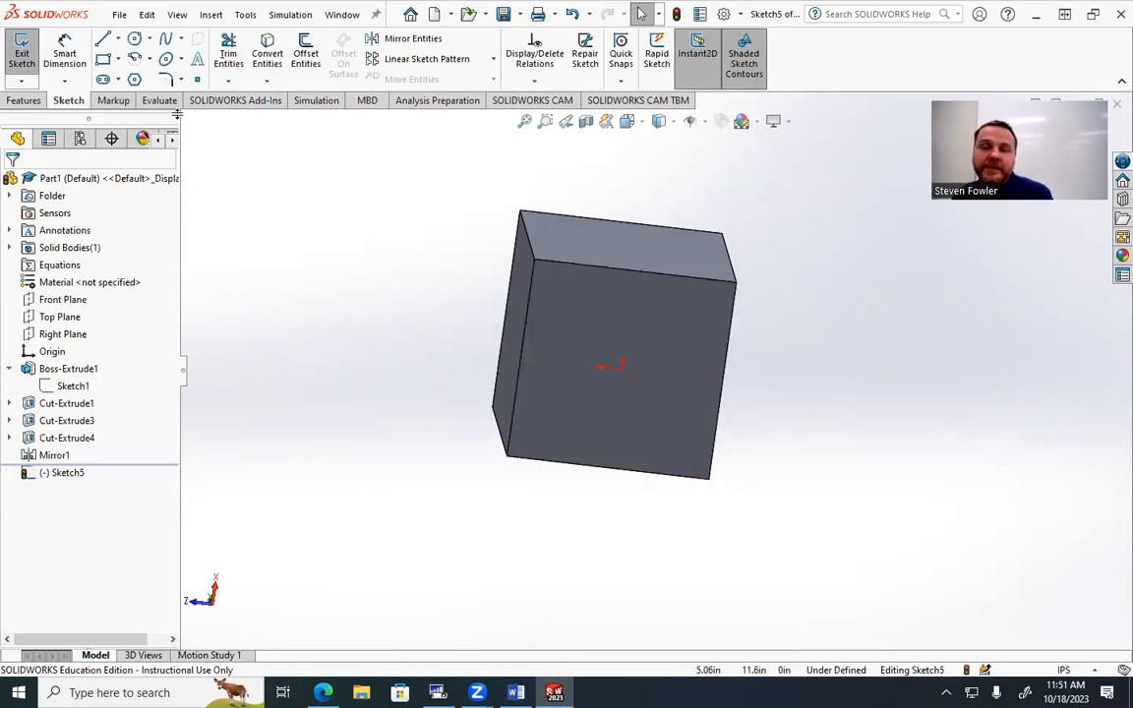
left_click(306, 54)
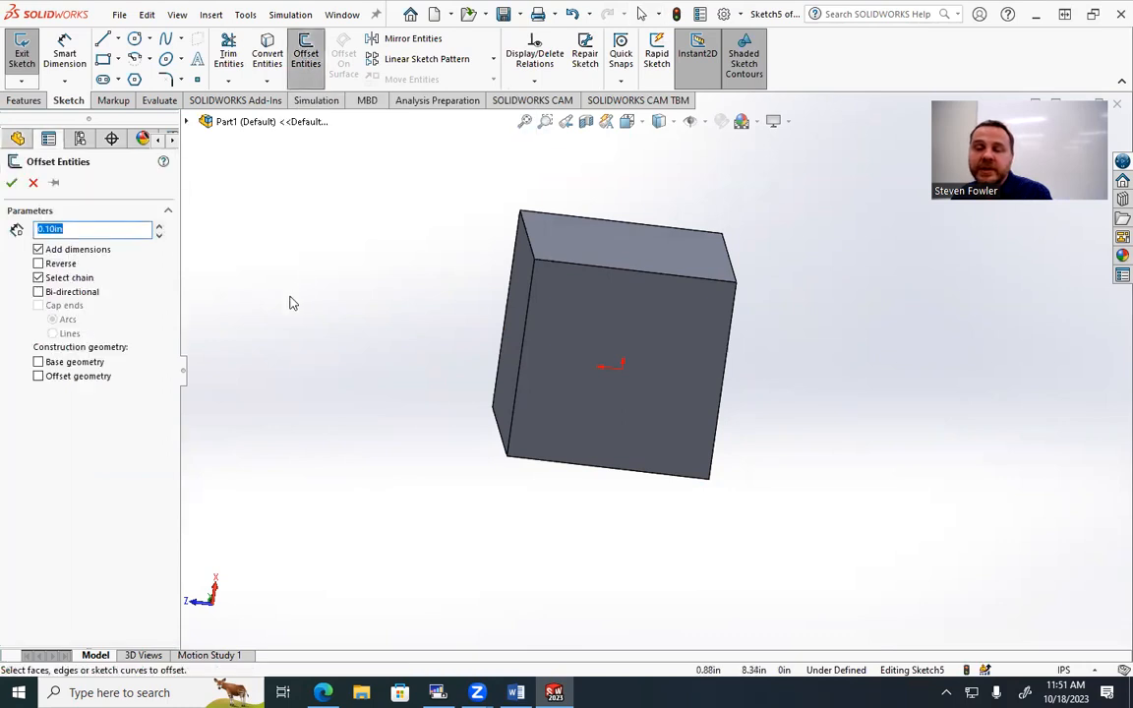
left_click(559, 300)
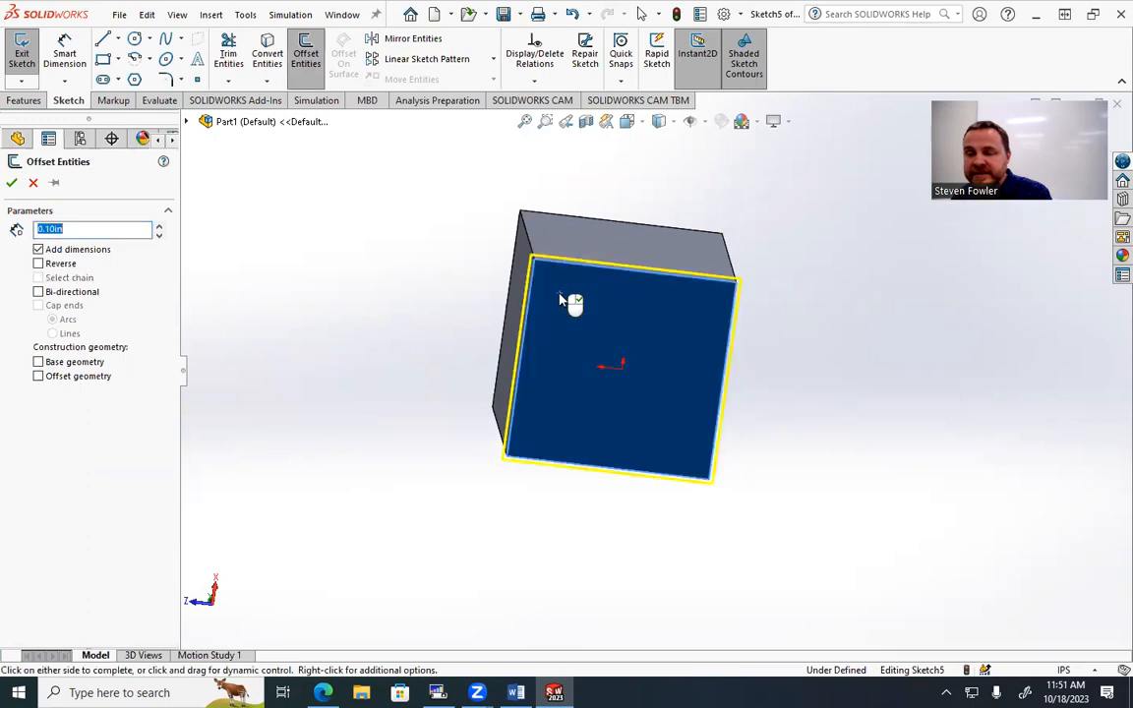
scroll(567, 291, "down", 3)
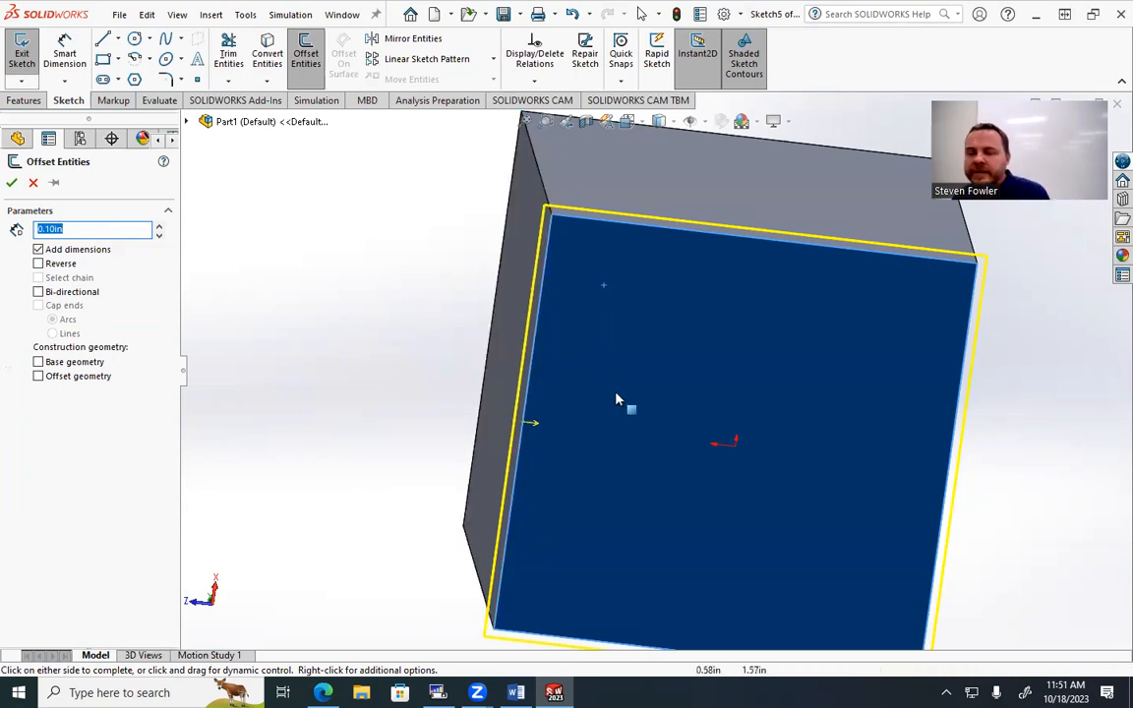
left_click(38, 264)
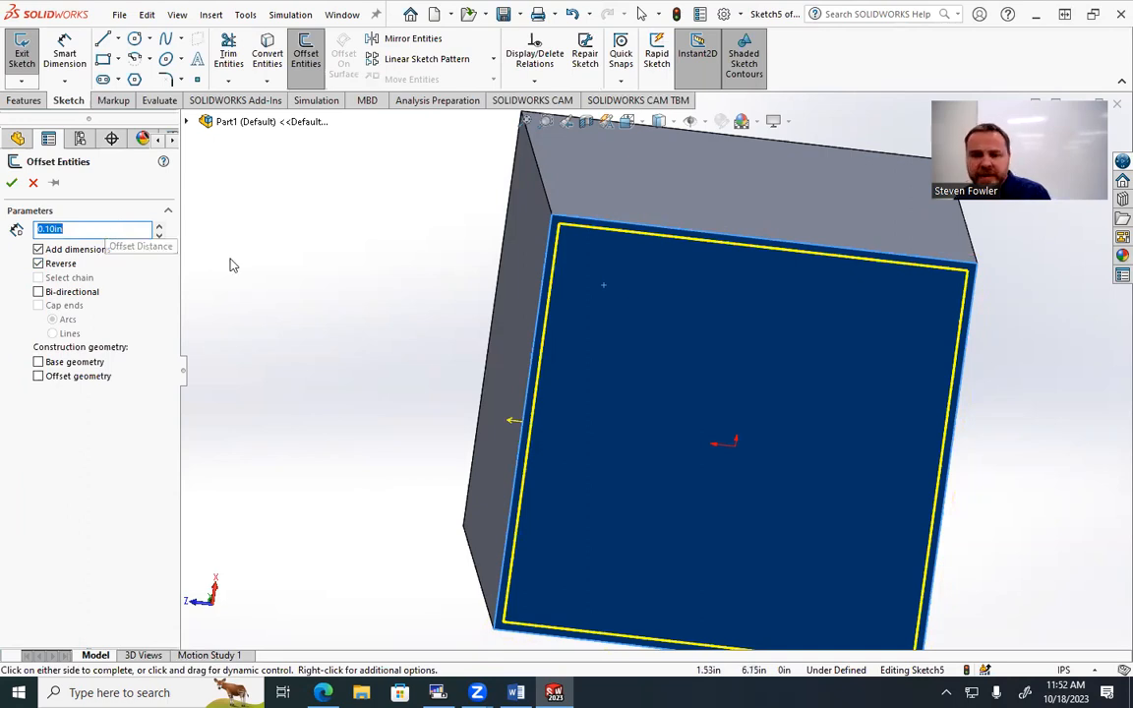
left_click(11, 184)
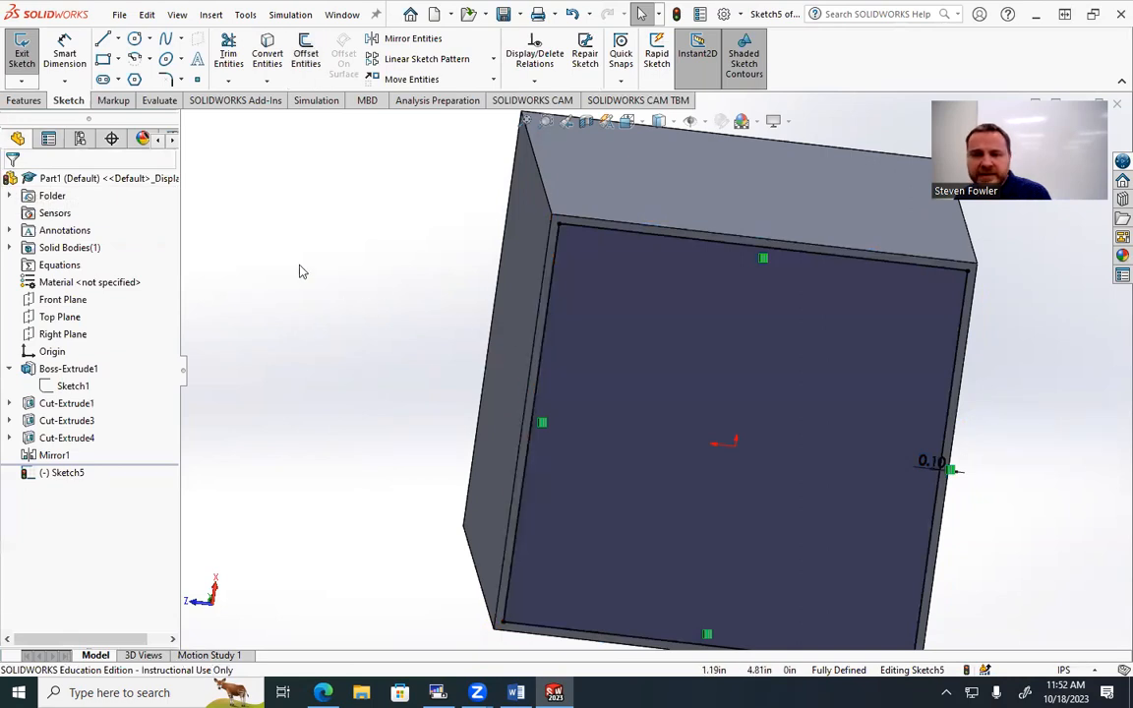
Start an Extruded Cut from the inward offset square on the block's underside and set its end condition to Blind.
left_click(29, 102)
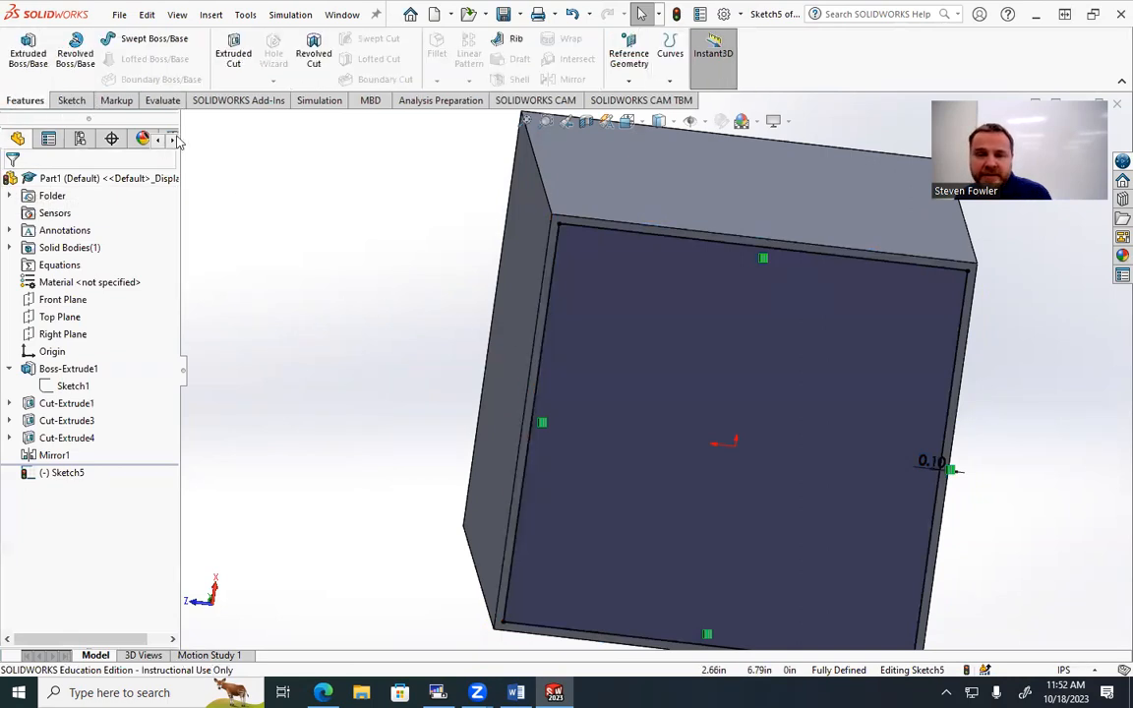
left_click(233, 54)
middle_click_drag(398, 342, 387, 435)
scroll(547, 338, "up", 5)
middle_click_drag(551, 342, 578, 494)
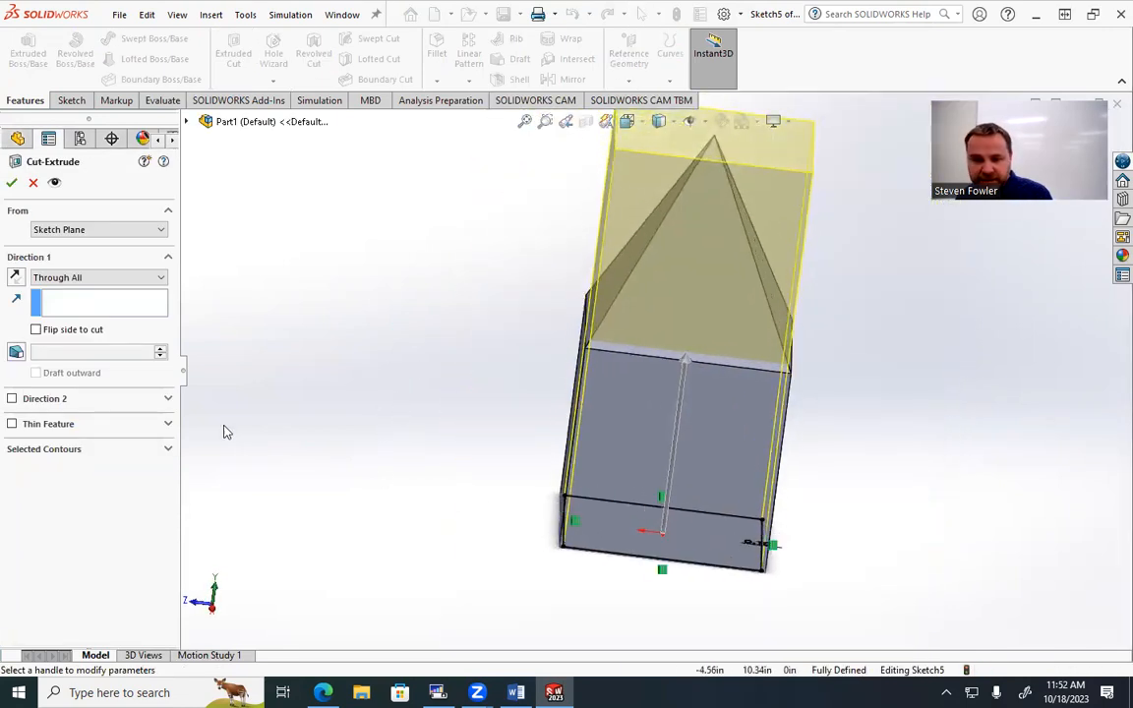
left_click(131, 279)
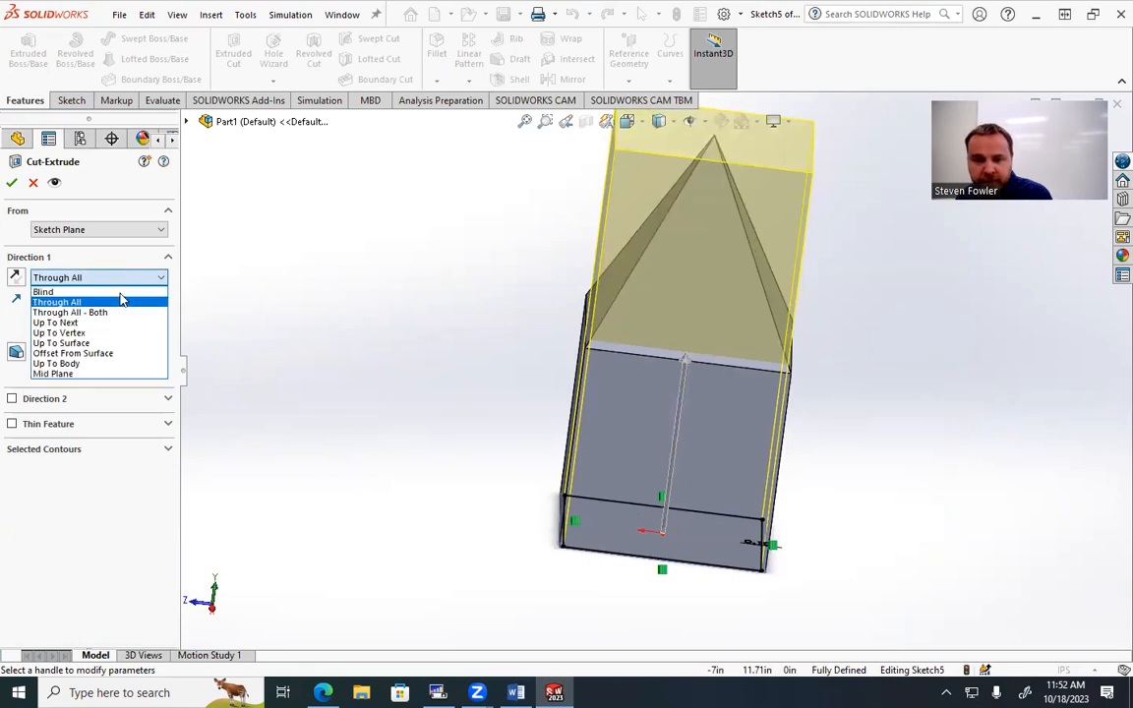
left_click(121, 292)
mouse_move(438, 407)
middle_mouse_down()
mouse_move(452, 369)
mouse_move(453, 396)
middle_mouse_up()
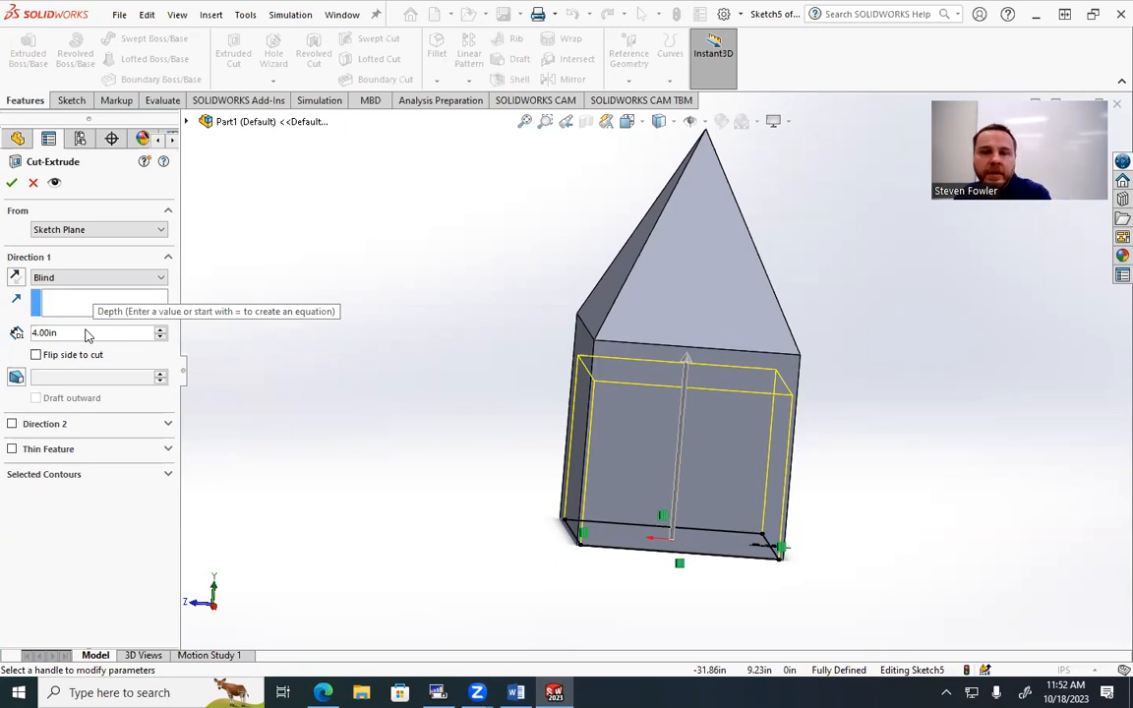
Finish the underside cut with an Up To Vertex end condition, ending at a block corner where the pyramid begins.
left_click(122, 278)
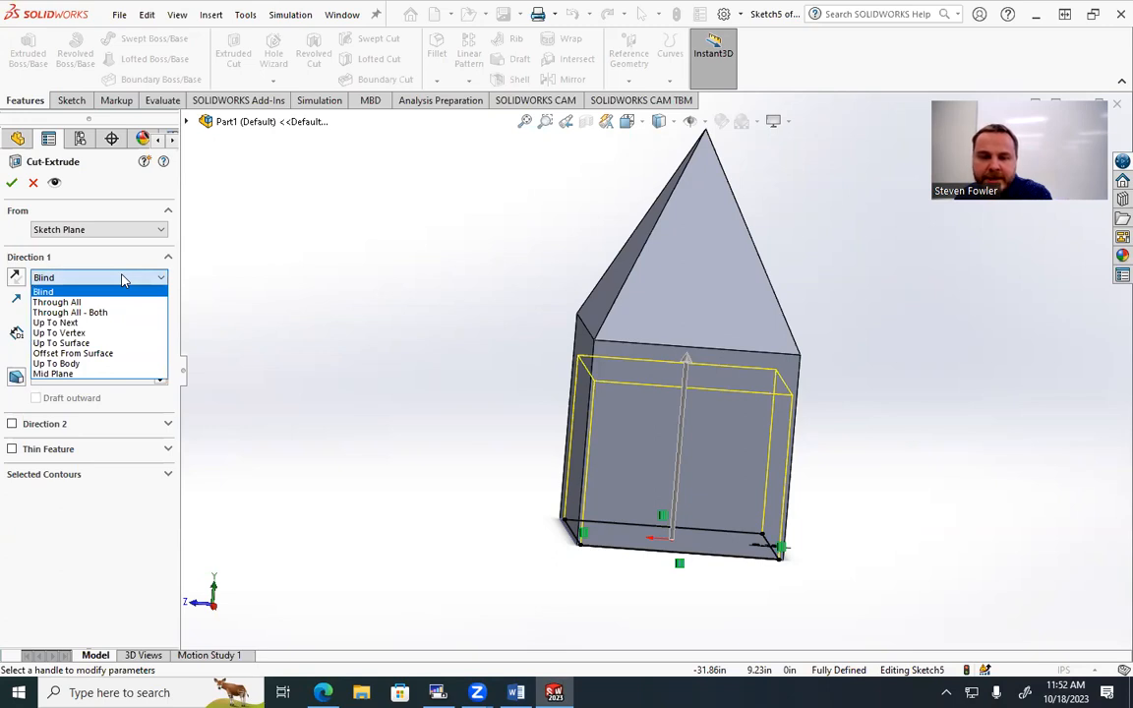
left_click(84, 335)
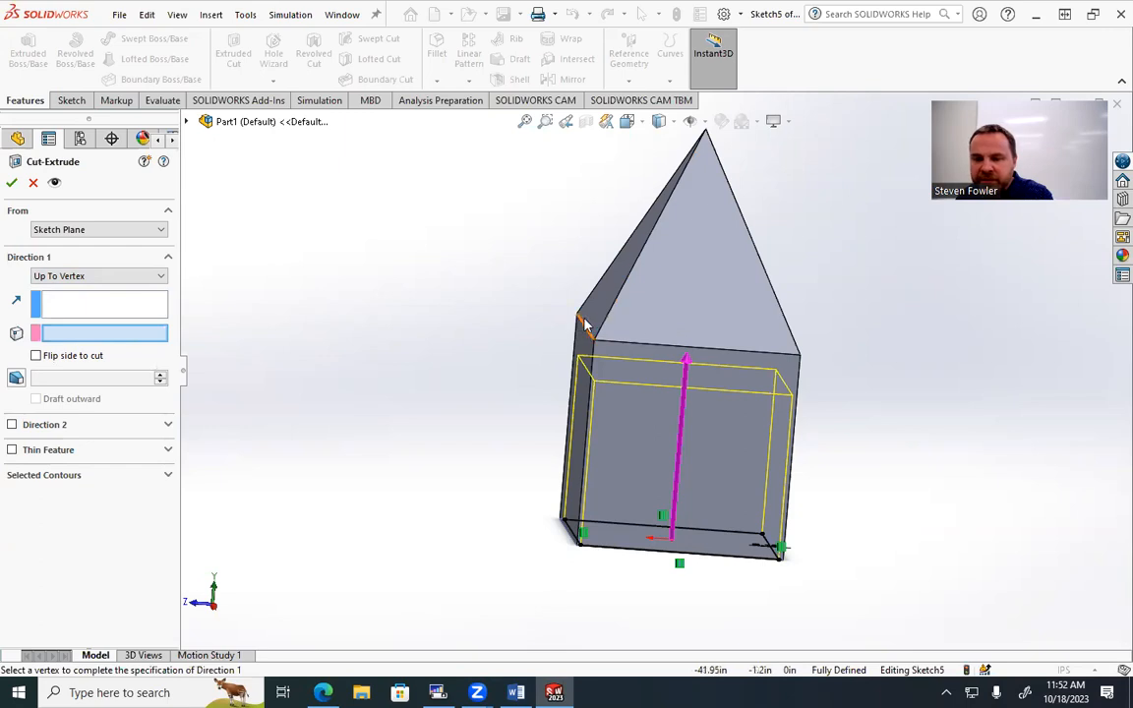
scroll(583, 325, "down", 3)
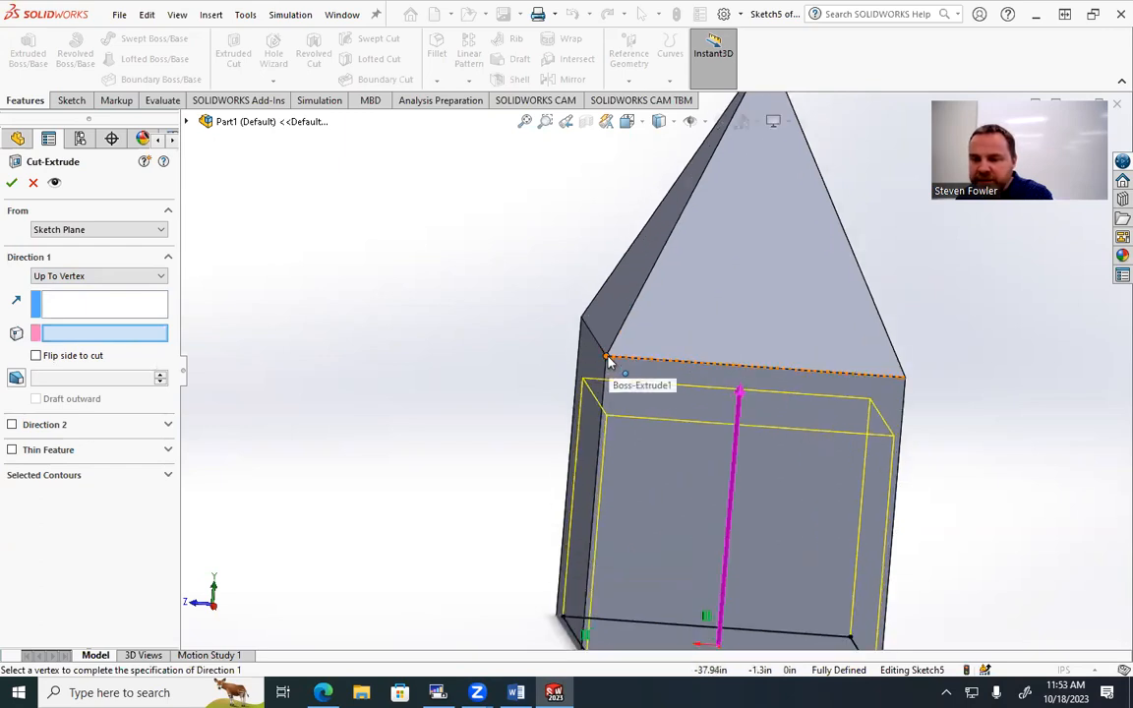
left_click(607, 358)
middle_click_drag(610, 362, 584, 375)
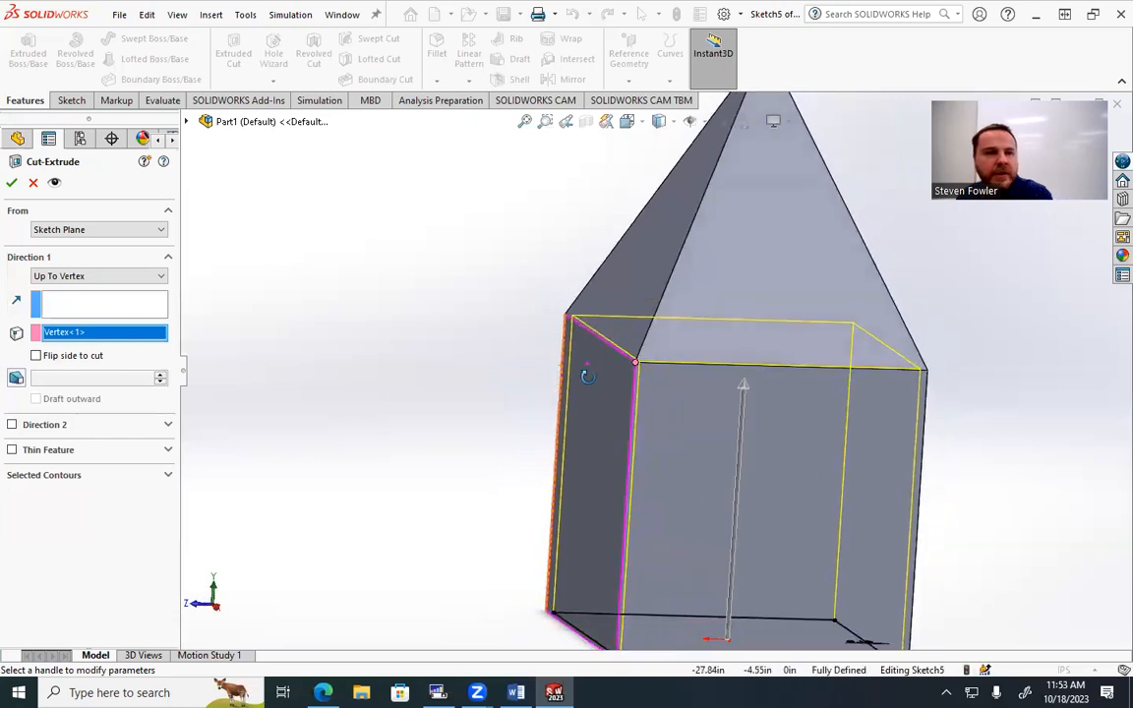
left_click(12, 183)
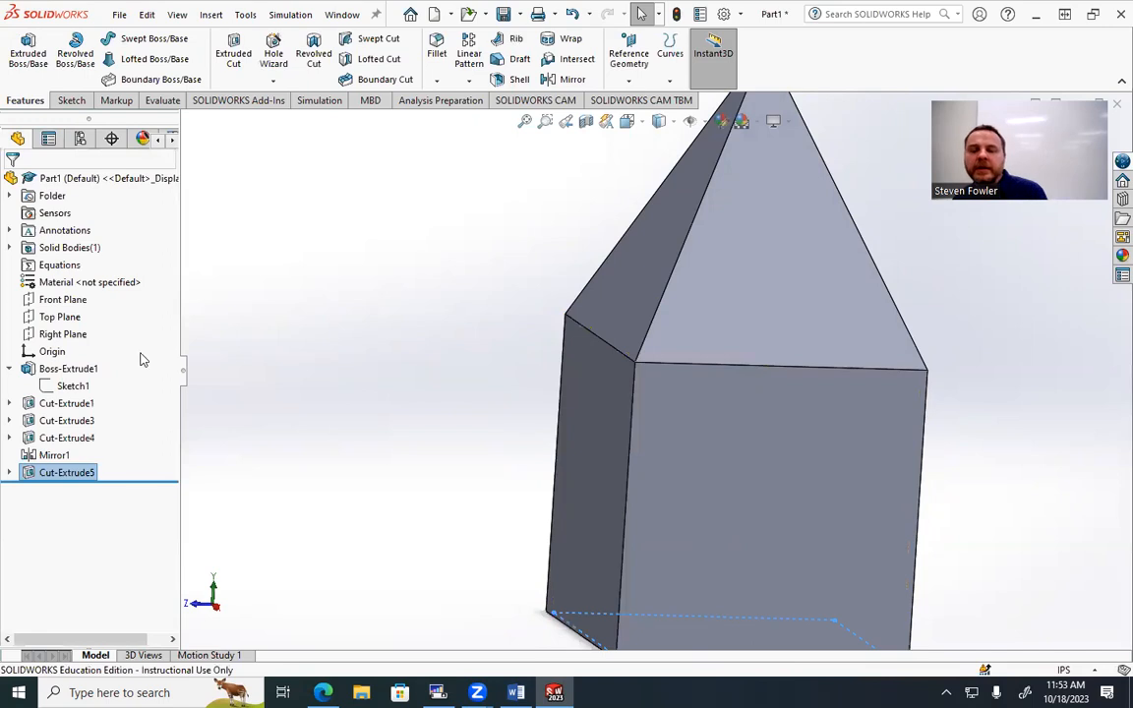
Set the width dimension of the base extrusion's square sketch to 2 in.
mouse_move(425, 400)
middle_mouse_down()
mouse_move(606, 393)
mouse_move(678, 488)
mouse_move(710, 515)
mouse_move(763, 524)
mouse_move(759, 412)
mouse_move(743, 392)
mouse_move(772, 587)
mouse_move(765, 605)
middle_mouse_up()
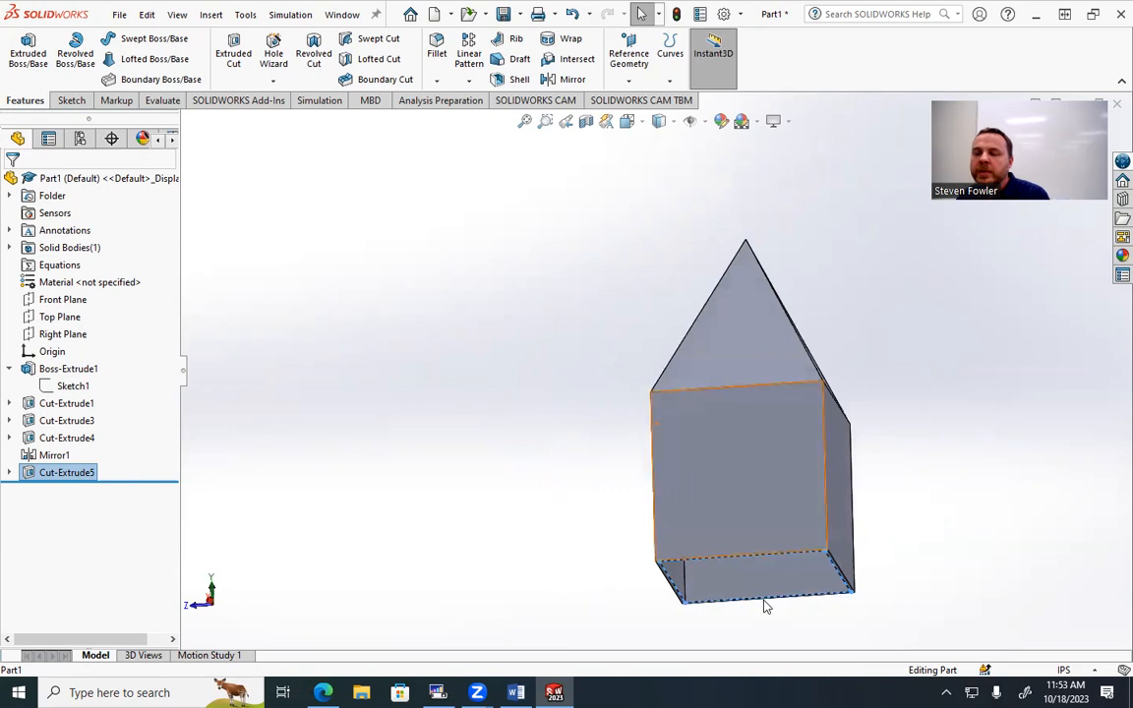
left_click(71, 386)
mouse_move(706, 414)
middle_mouse_down()
mouse_move(740, 492)
mouse_move(693, 456)
mouse_move(704, 368)
middle_mouse_up()
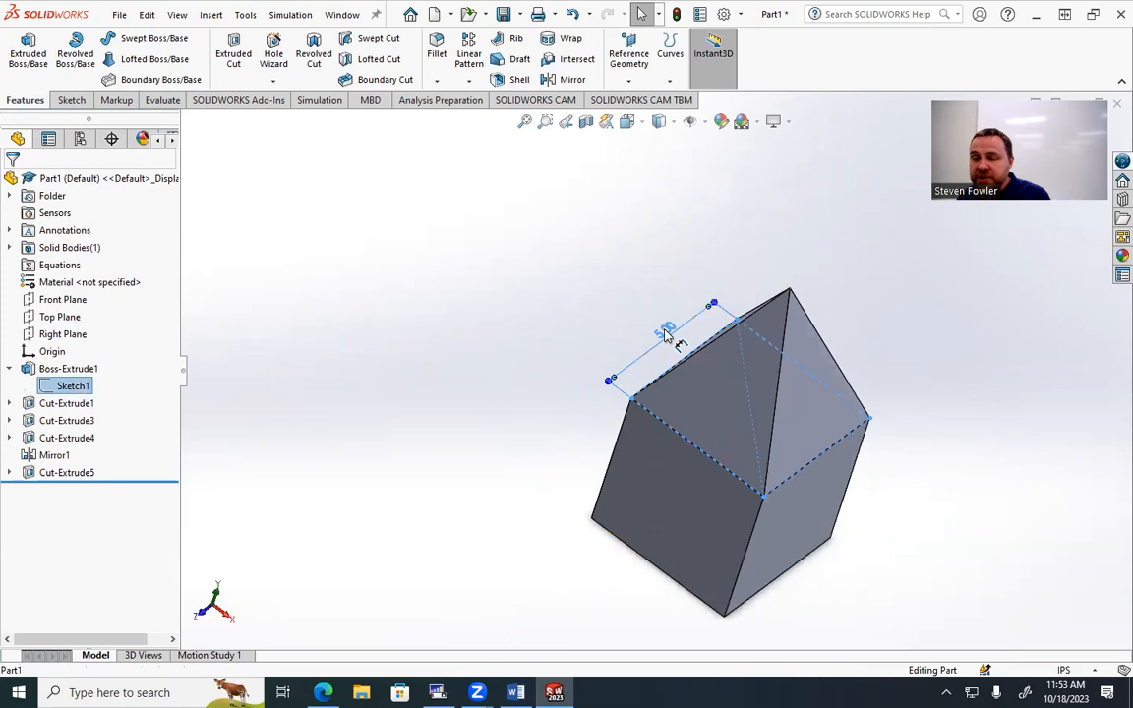
double_click(665, 333)
type("2")
key("Return")
Inspect the hollow underside of the block and open the cavity cut's offset sketch.
middle_click_drag(734, 463, 740, 315)
scroll(775, 505, "up", 2)
scroll(725, 435, "down", 6)
mouse_move(695, 436)
middle_mouse_down()
mouse_move(658, 301)
mouse_move(539, 316)
middle_mouse_up()
left_click(531, 320)
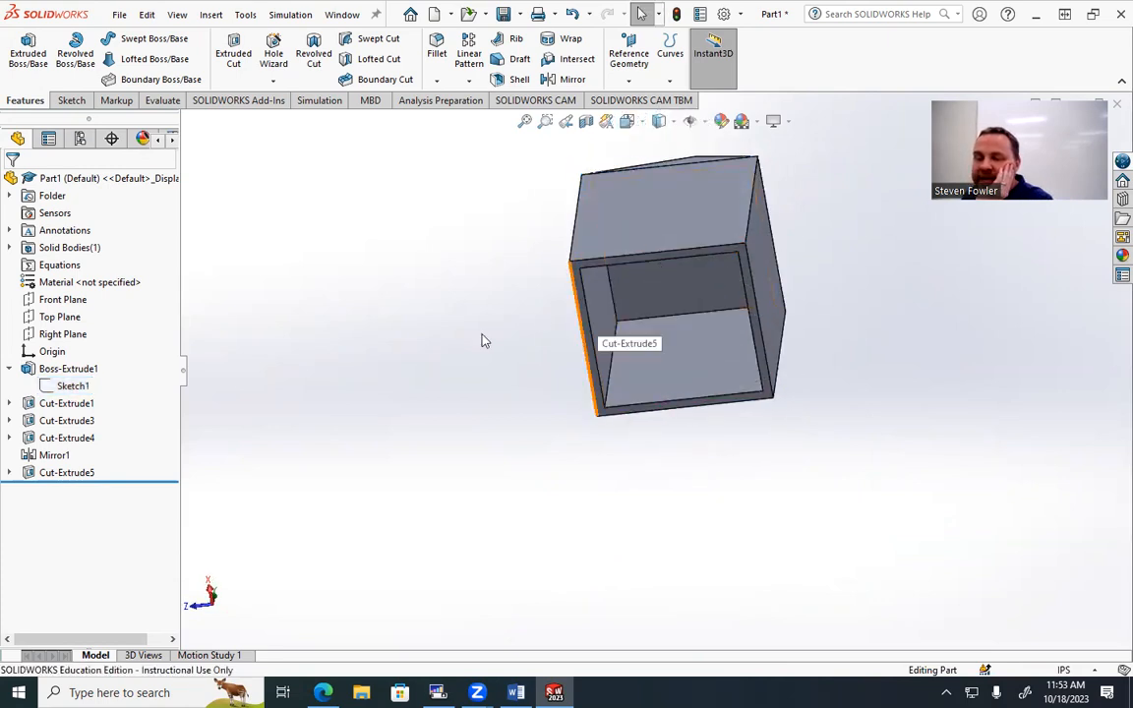
left_click(9, 473)
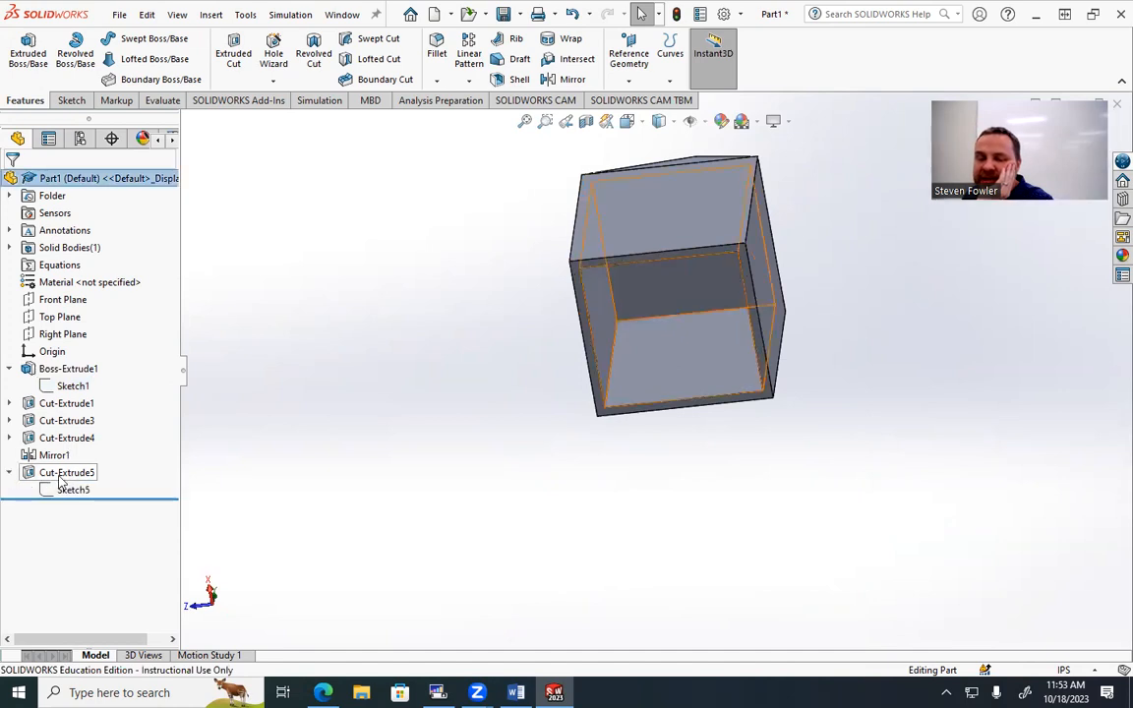
left_click(73, 489)
left_click(81, 437)
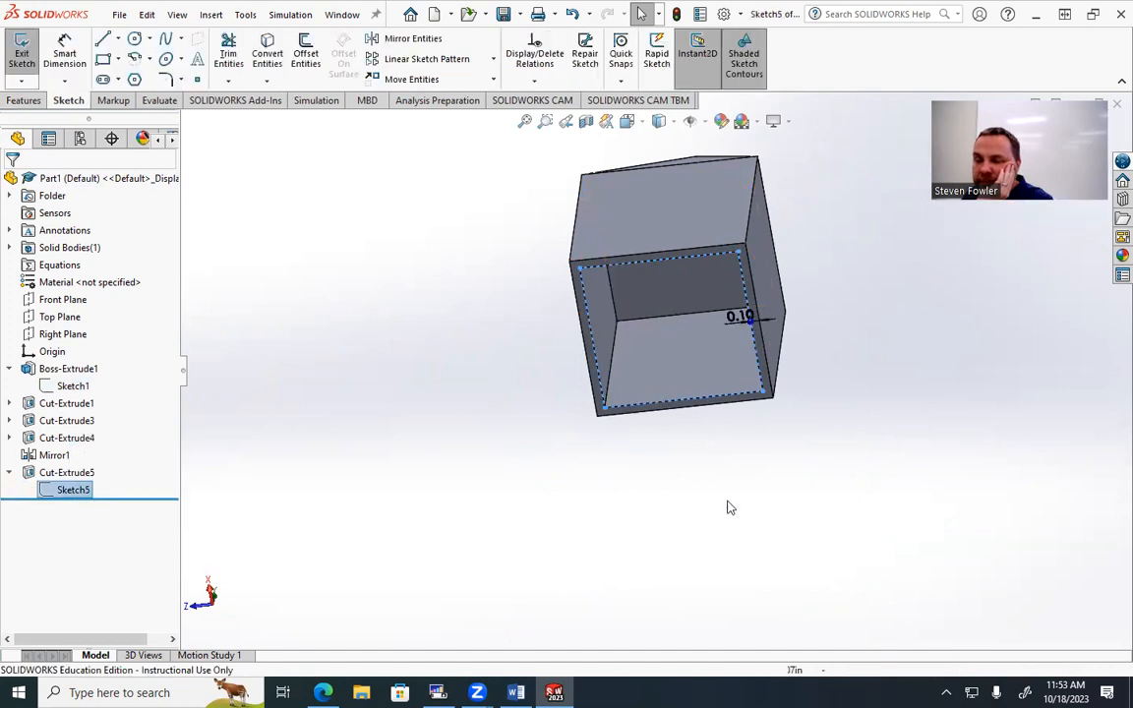
Move the cavity sketch's offset dimension clear of the block, check its value, and leave the sketch.
scroll(792, 324, "down", 4)
left_click_drag(686, 335, 848, 329)
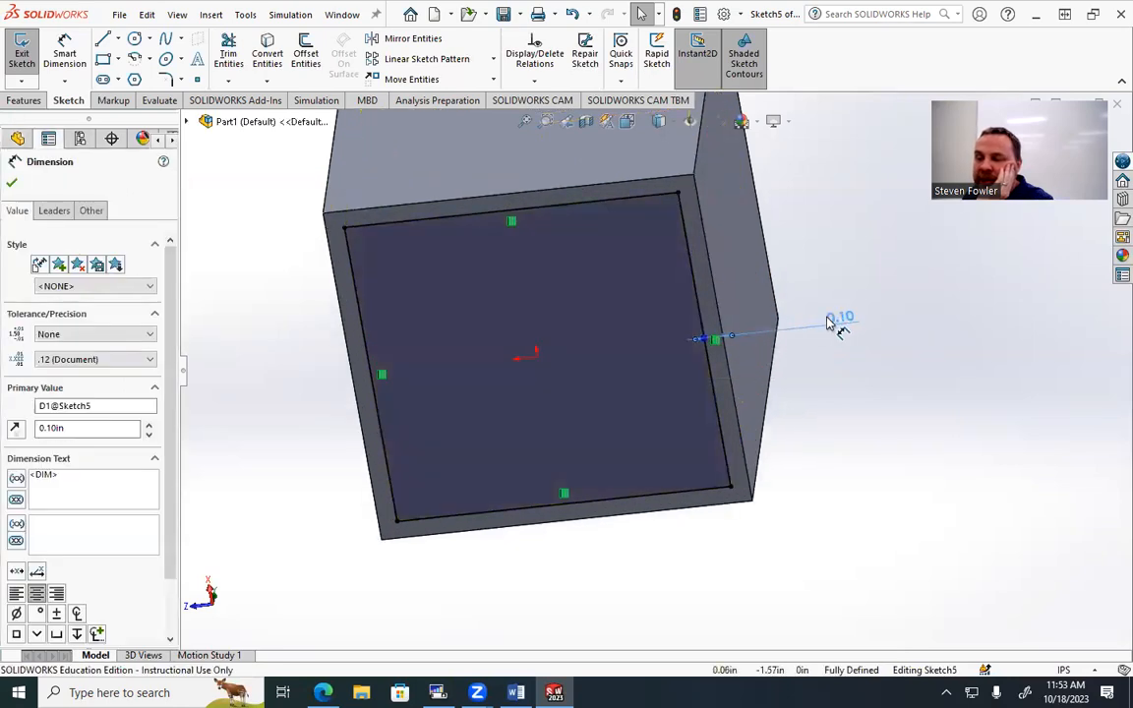
double_click(840, 319)
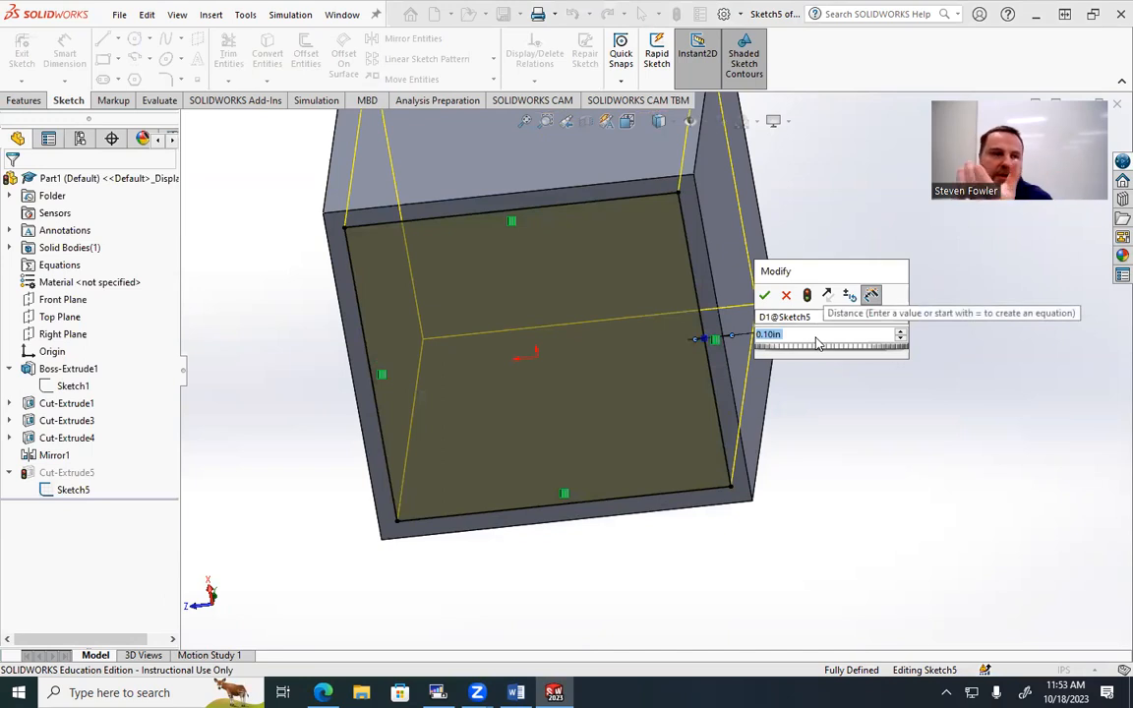
left_click(764, 295)
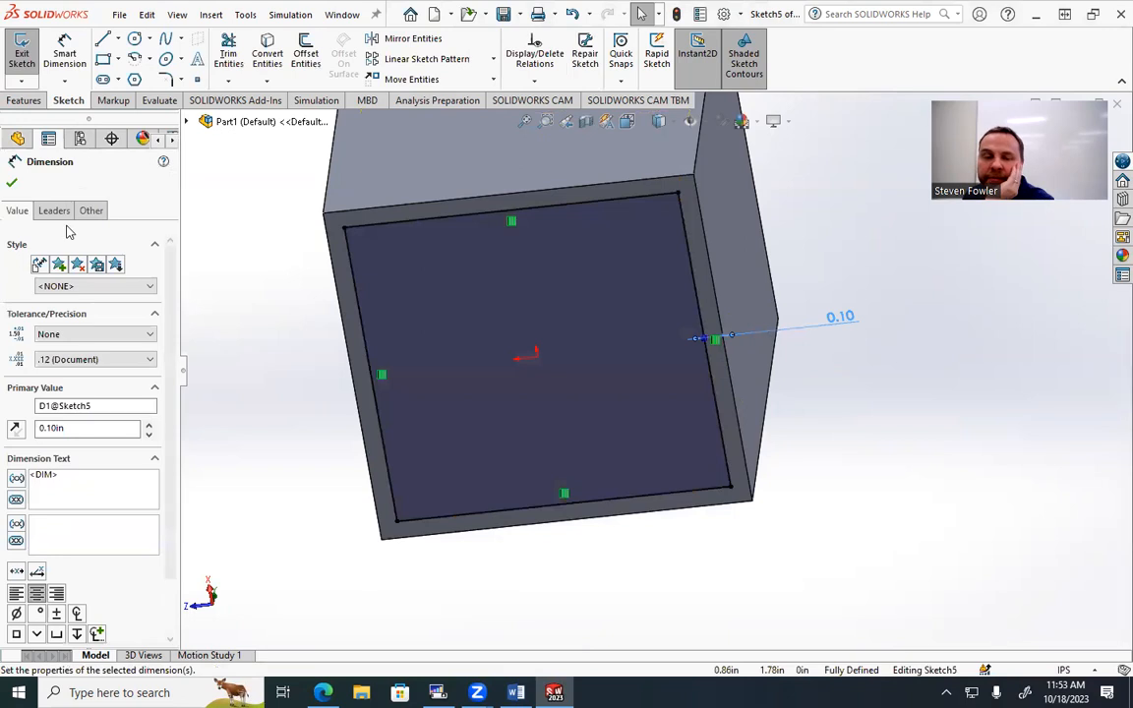
left_click(27, 59)
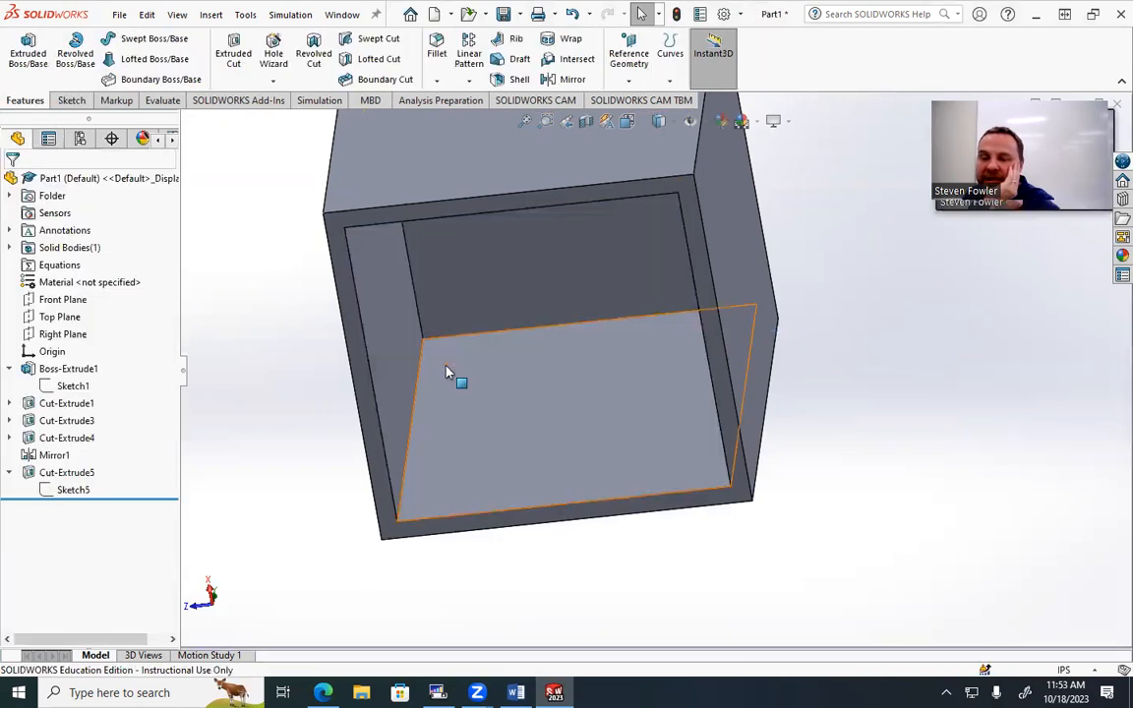
Start a symmetric Fillet with a 0.10 in radius and select the block's four outer vertical edges.
middle_click_drag(577, 450, 667, 382)
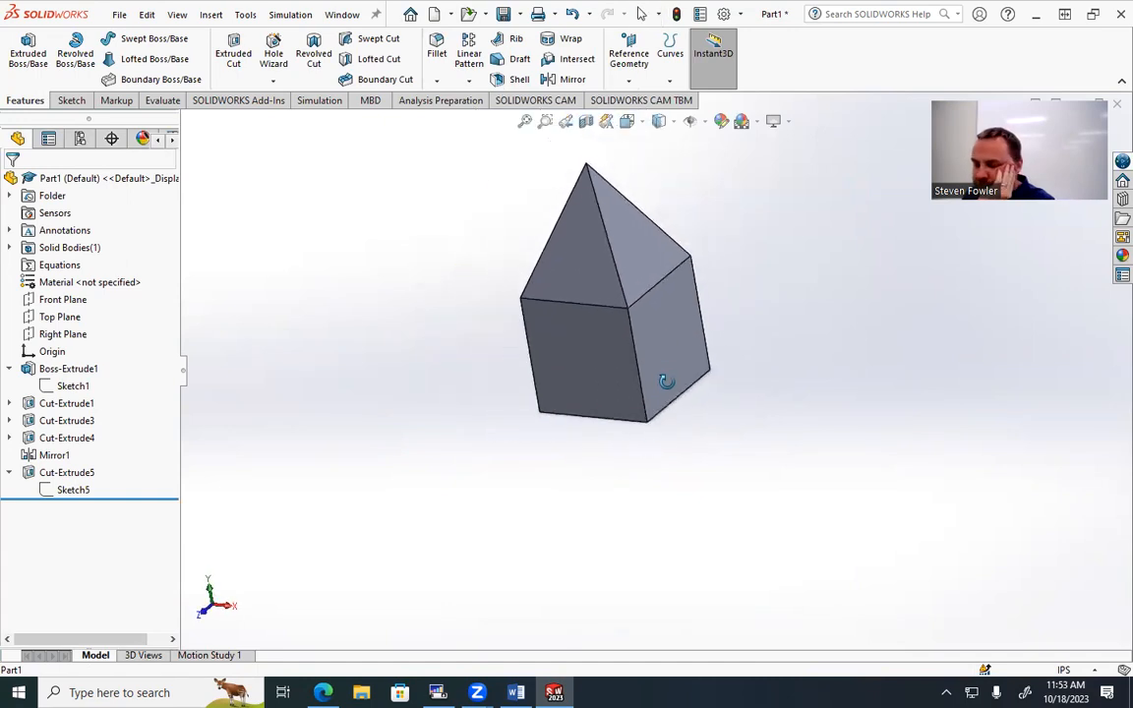
mouse_move(667, 382)
middle_mouse_down()
mouse_move(597, 417)
mouse_move(652, 412)
mouse_move(667, 398)
middle_mouse_up()
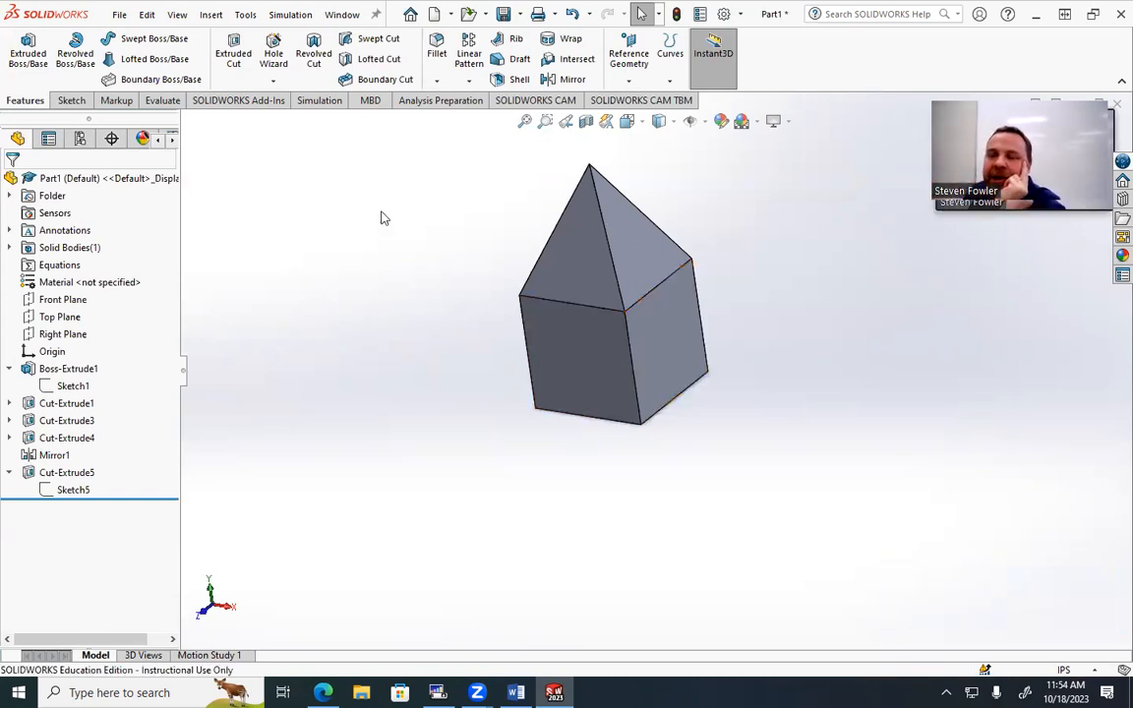
left_click(436, 50)
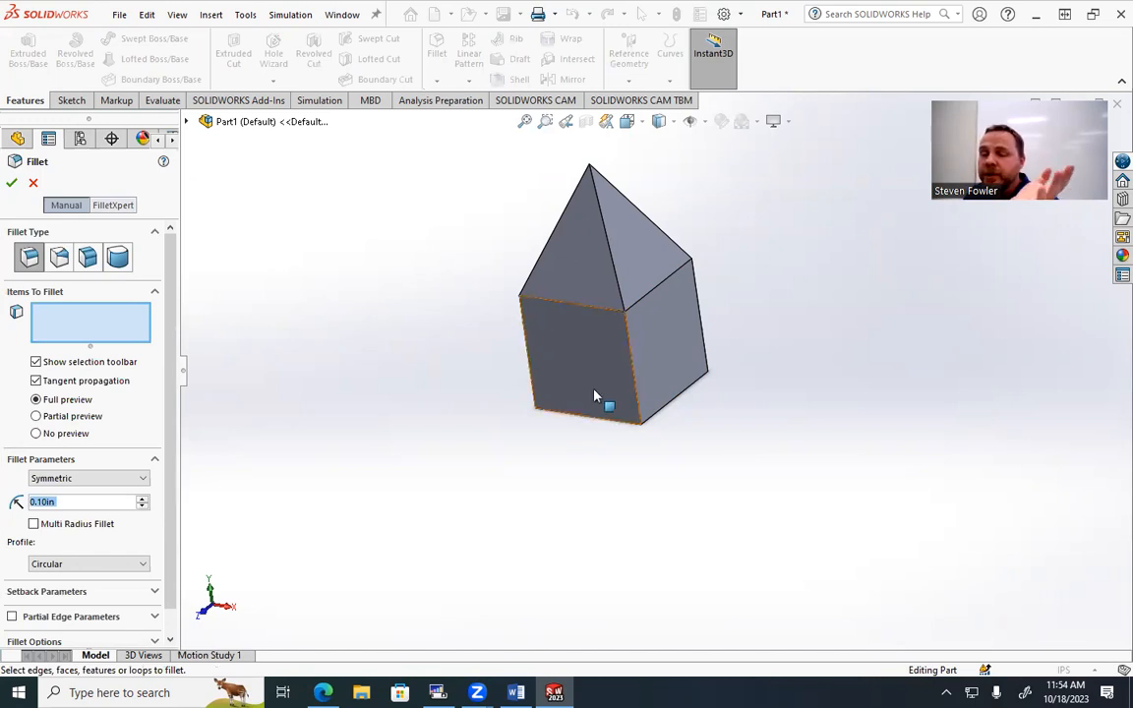
middle_click_drag(572, 409, 631, 313)
scroll(558, 346, "down", 3)
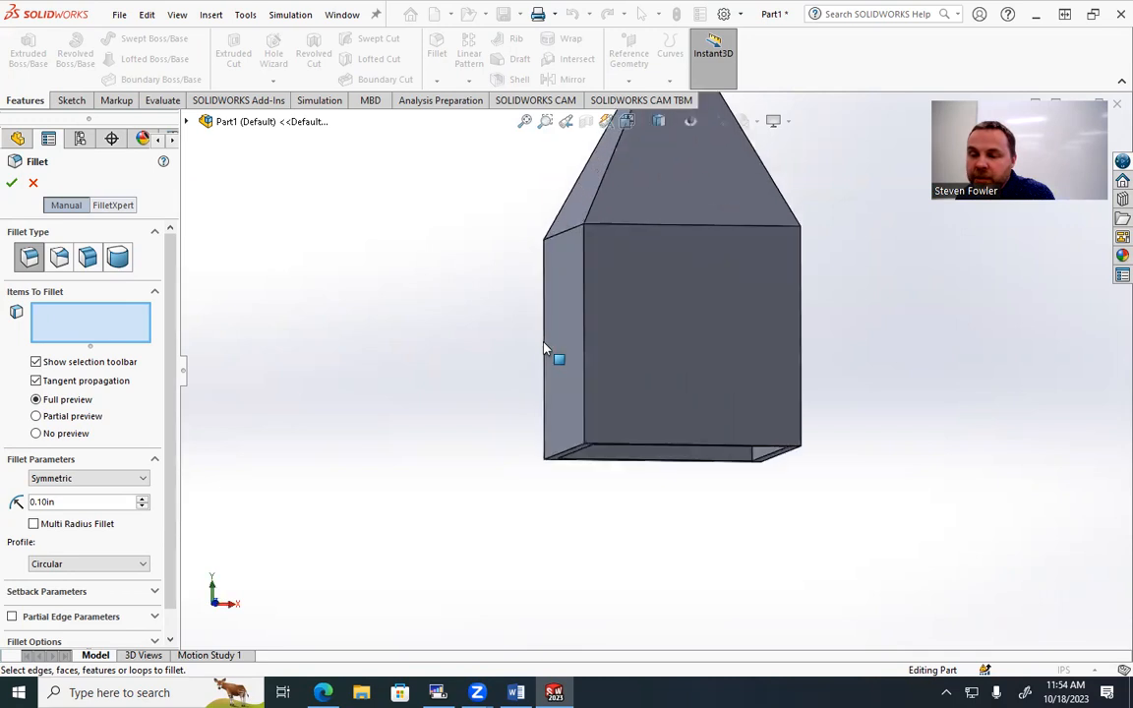
left_click(583, 344)
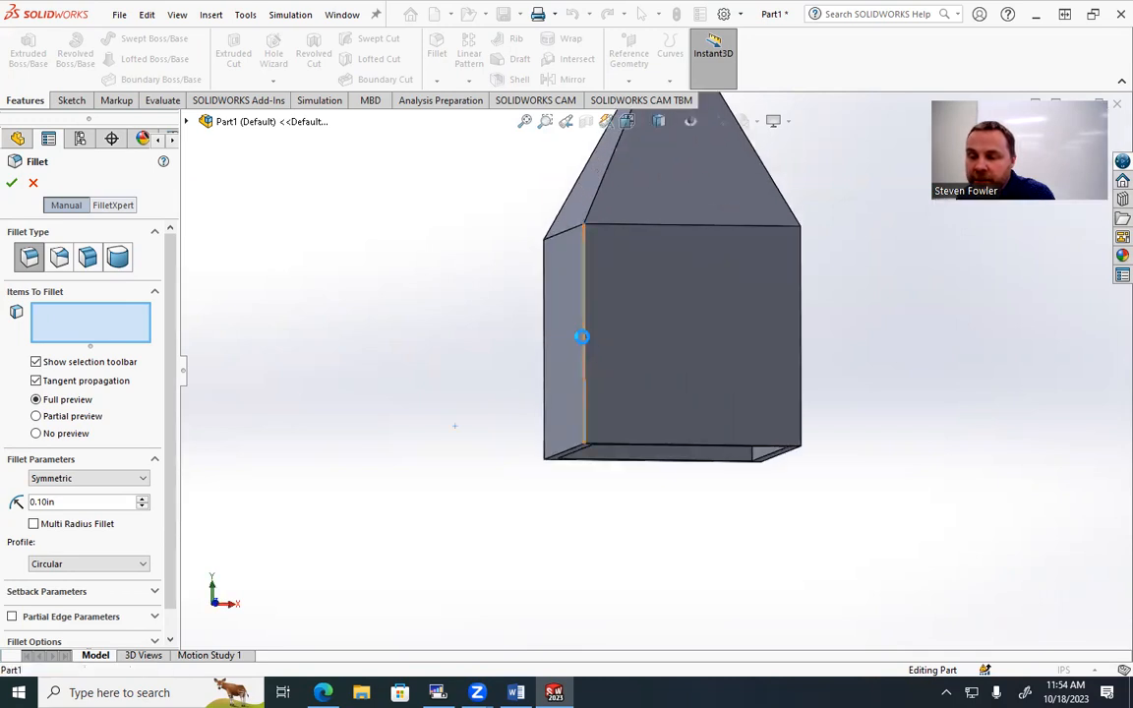
middle_click_drag(704, 374, 829, 404)
left_click(793, 371)
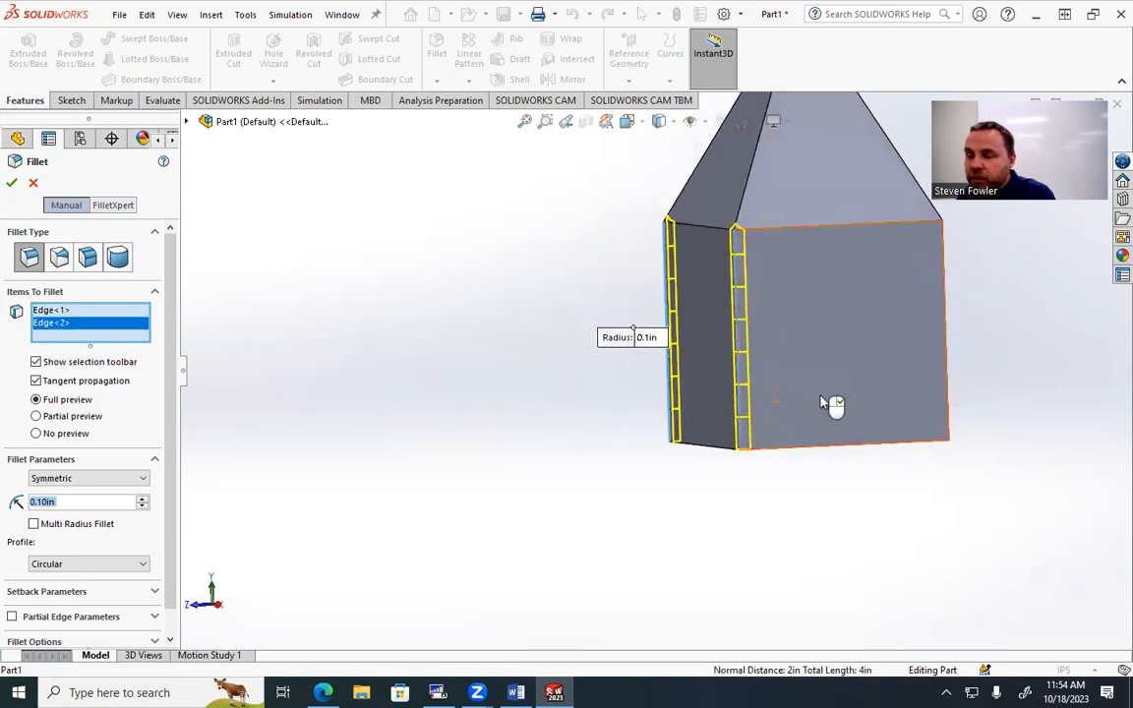
left_click(950, 379)
middle_click_drag(921, 397, 848, 395)
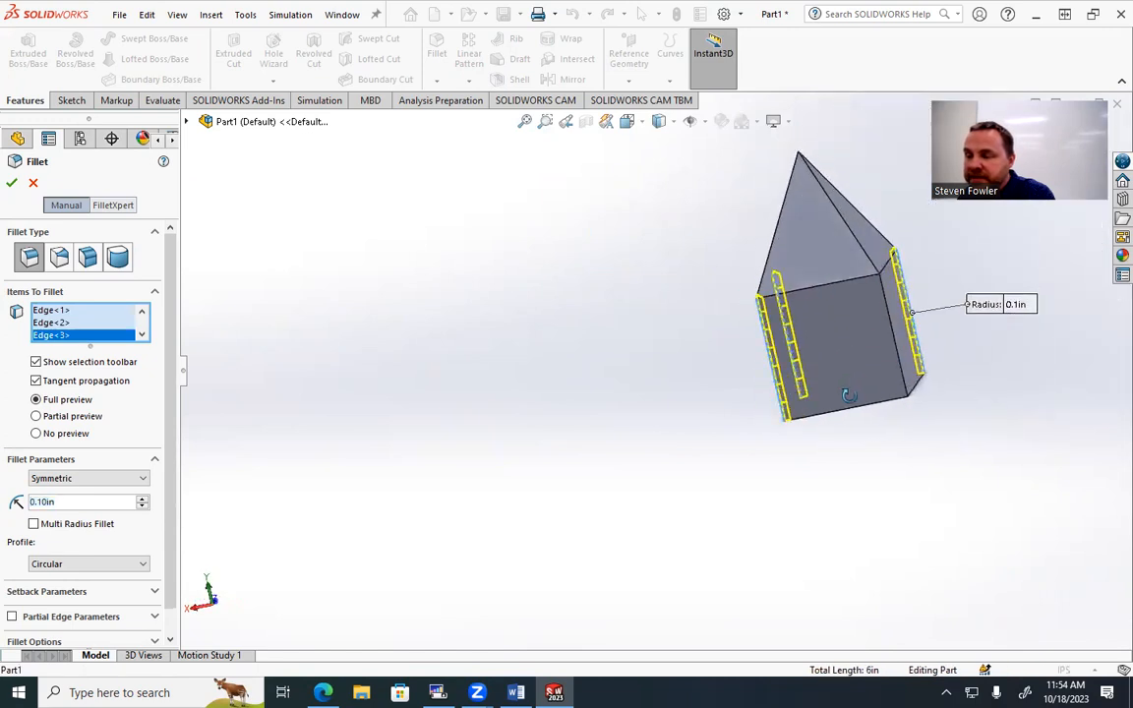
left_click(911, 385)
middle_click_drag(852, 450, 741, 207)
scroll(728, 255, "down", 3)
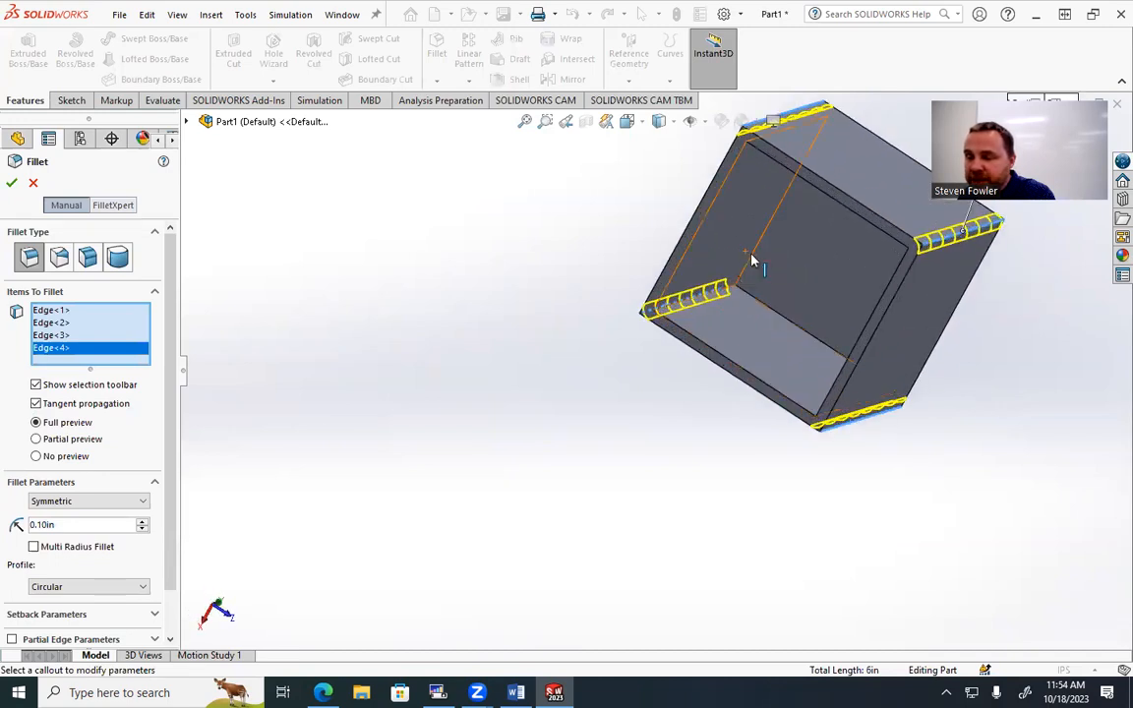
left_click(753, 260)
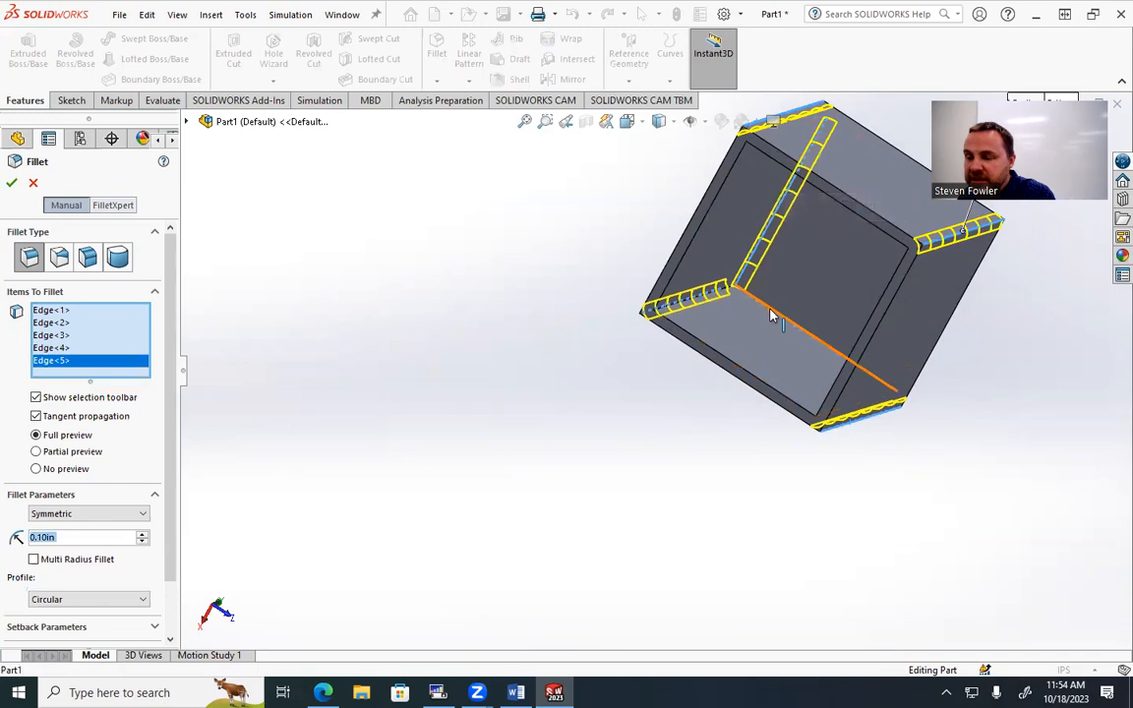
left_click(772, 315)
middle_click_drag(773, 315, 688, 354)
right_click(63, 379)
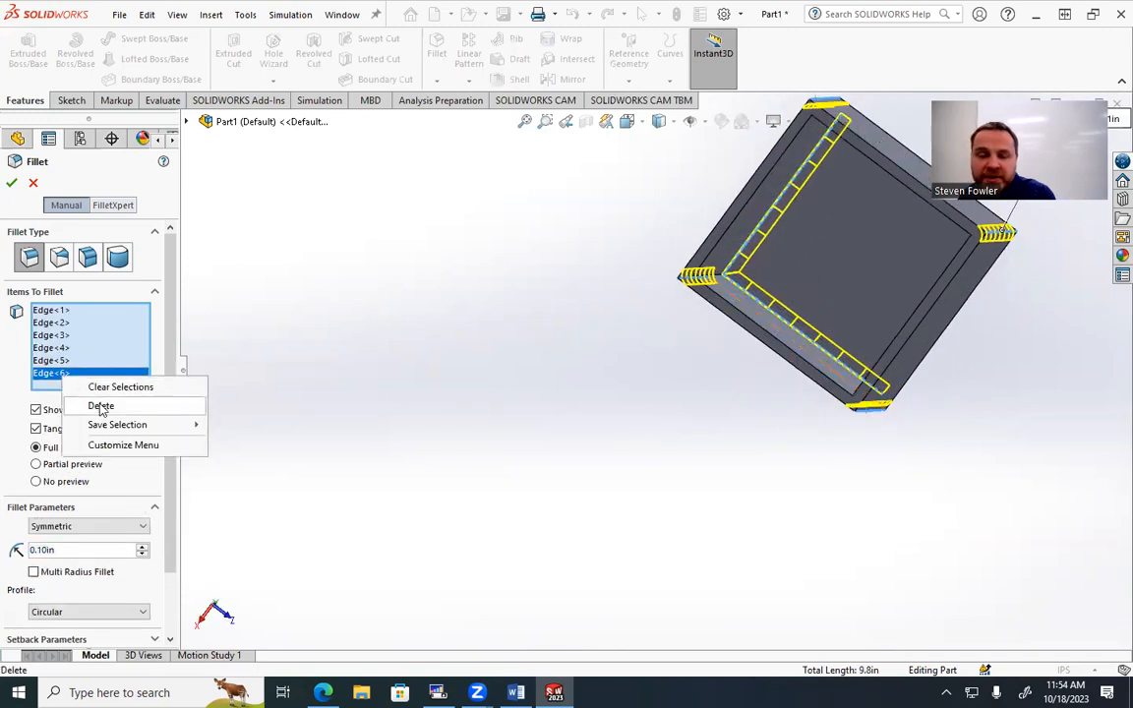
left_click(93, 405)
right_click(52, 364)
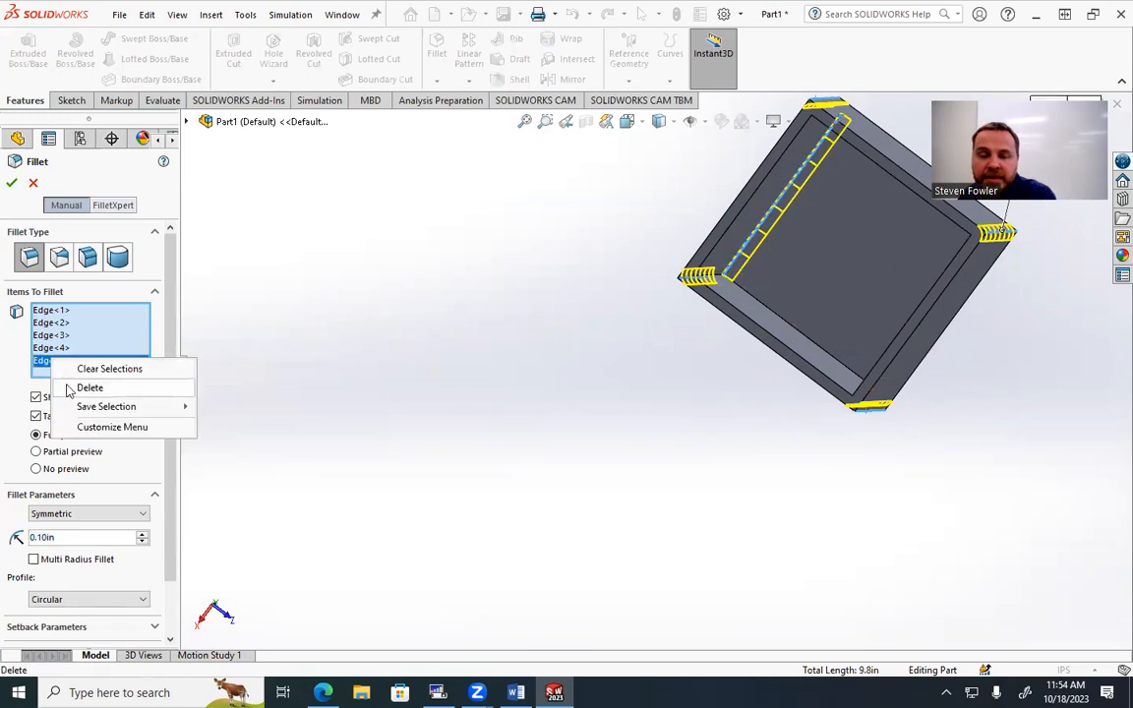
left_click(91, 388)
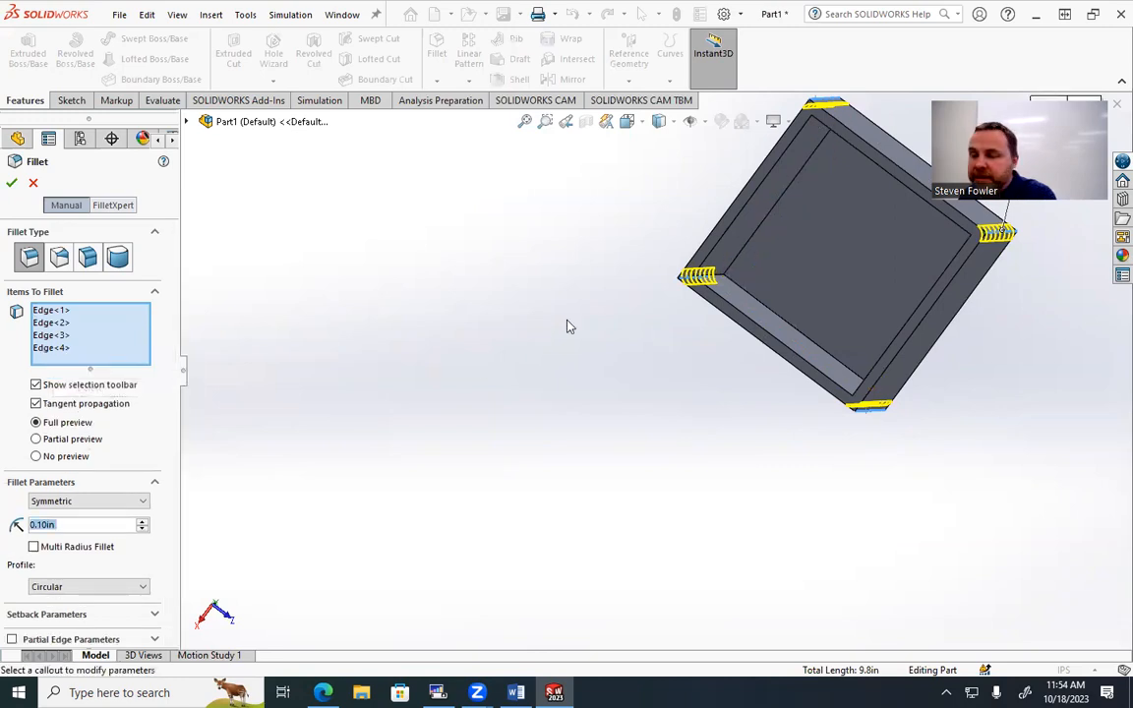
Add the flat end face inside the cavity and two of the cavity's inner vertical corner edges to the fillet selection.
left_click(808, 274)
middle_click_drag(539, 425, 511, 393)
scroll(641, 323, "down", 5)
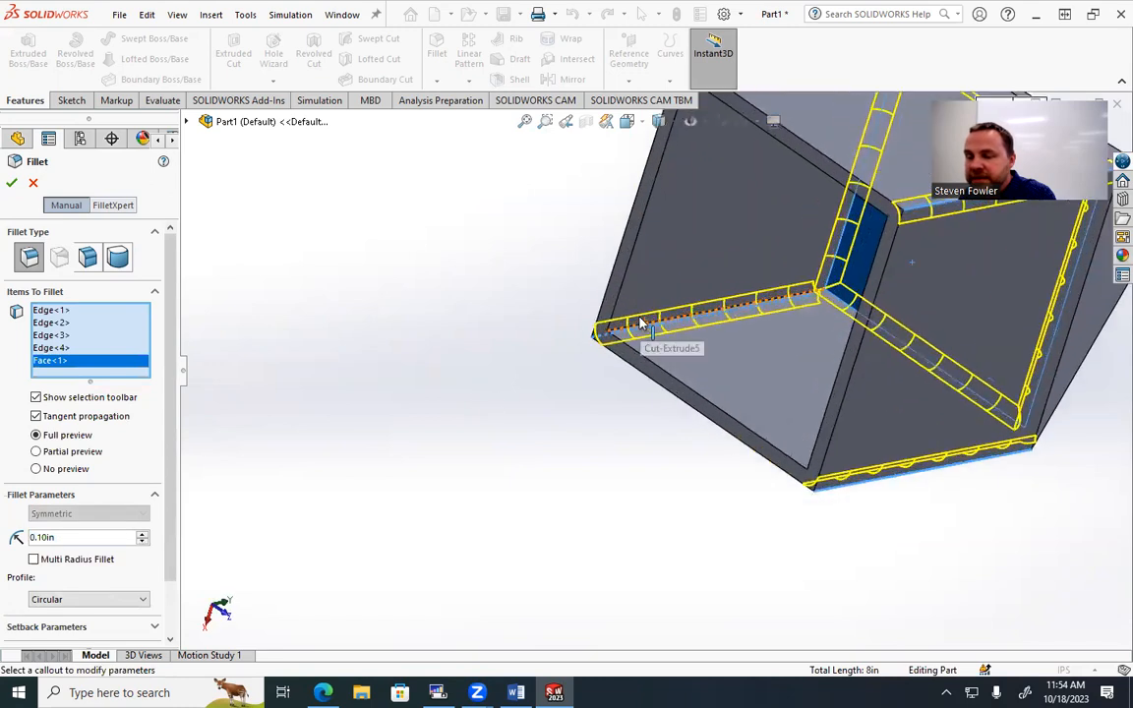
middle_click_drag(665, 361, 688, 434)
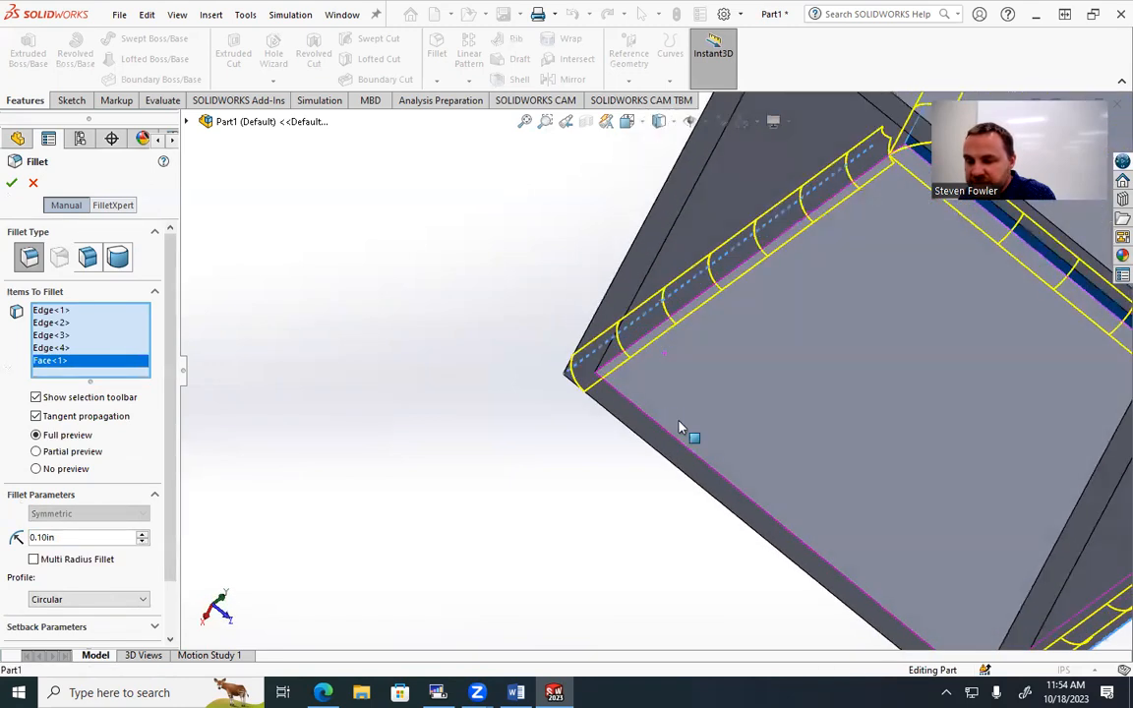
left_click(663, 332)
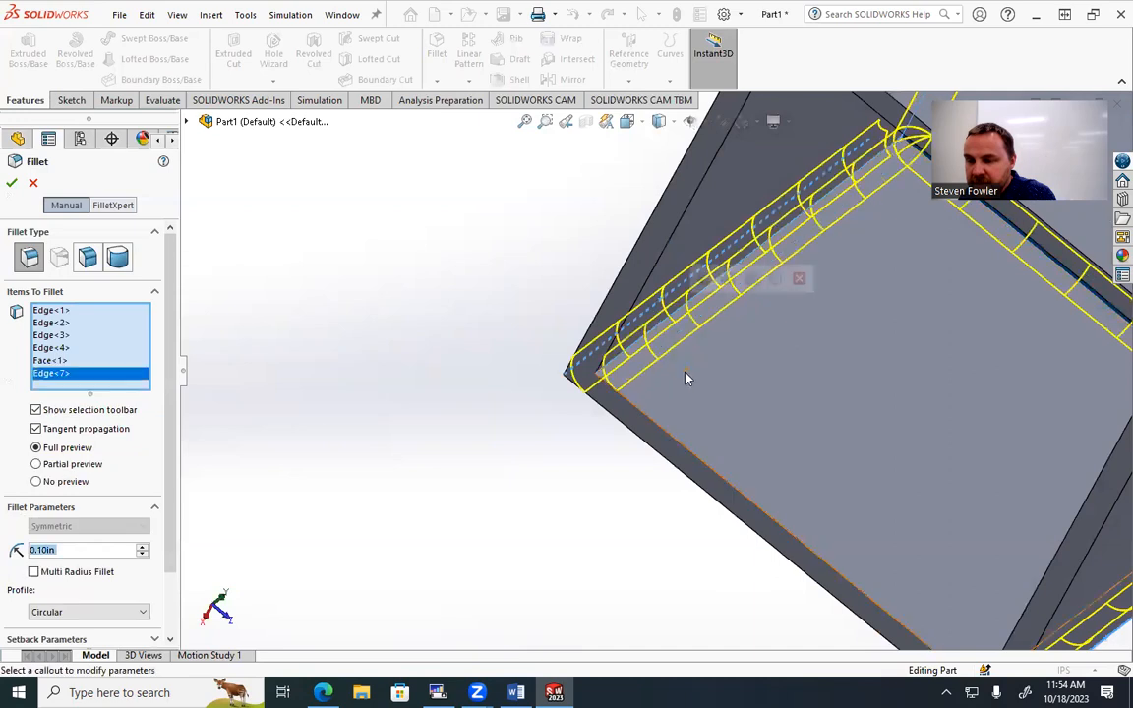
scroll(687, 377, "up", 6)
middle_click_drag(723, 281, 705, 179)
scroll(684, 200, "down", 3)
scroll(685, 209, "down", 4)
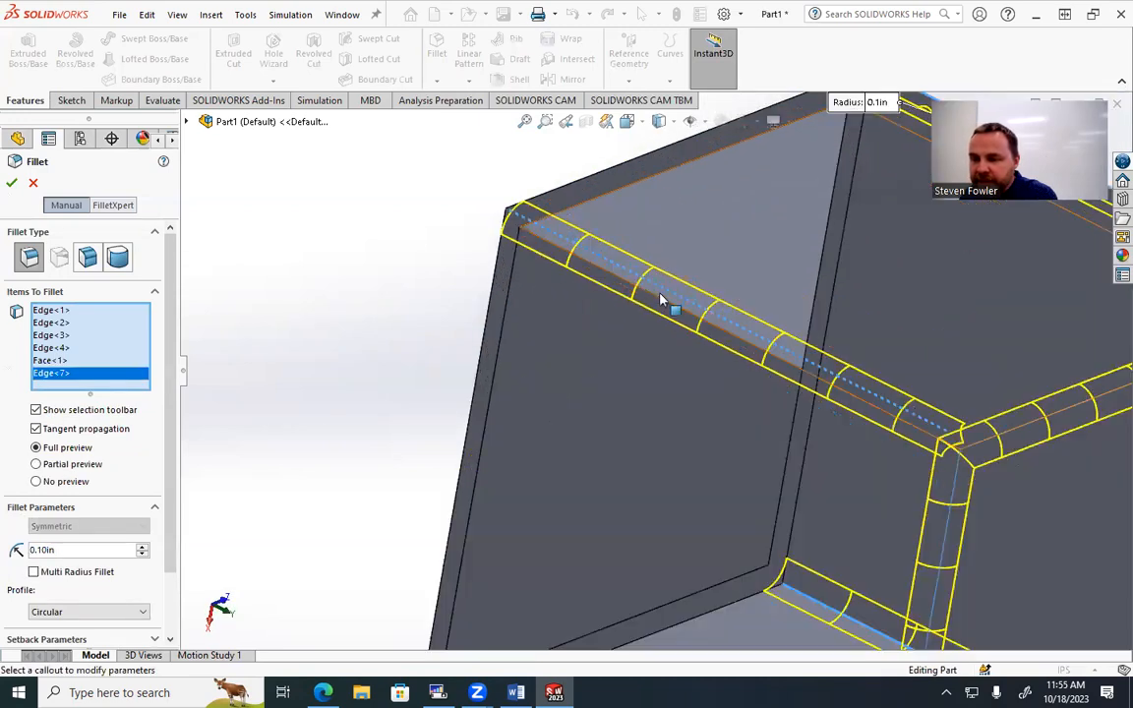
left_click(661, 305)
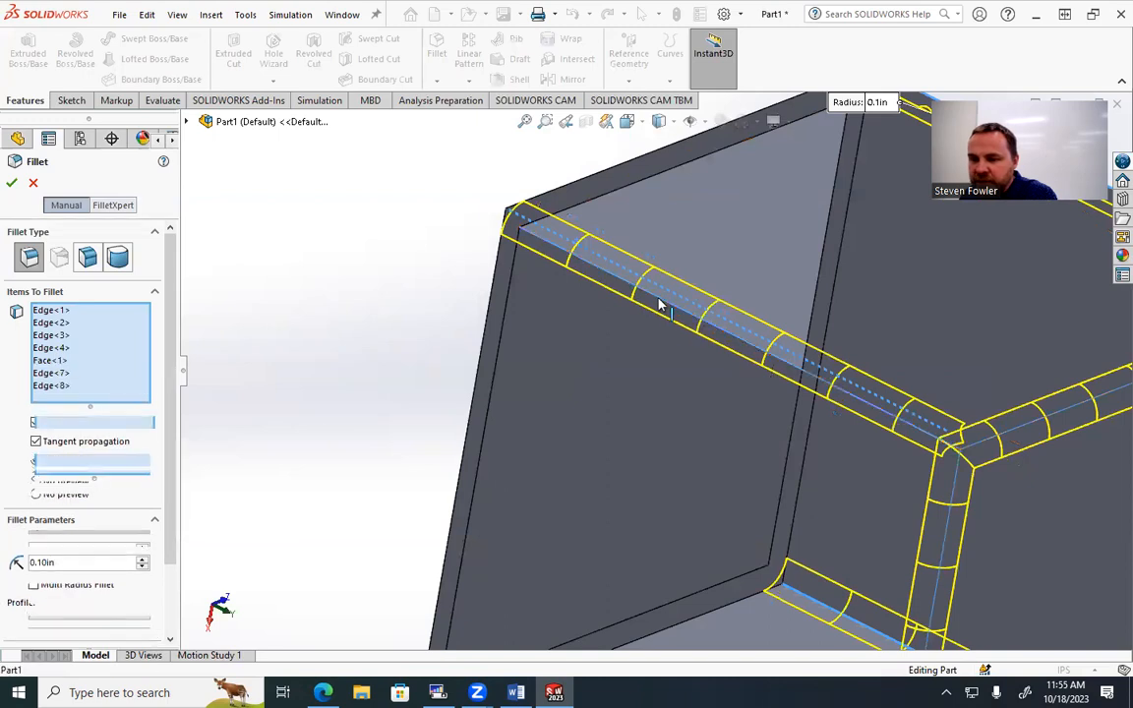
Add the remaining two inner vertical corner edges of the cavity to the fillet selection.
middle_click_drag(633, 339, 949, 334)
scroll(737, 452, "up", 5)
scroll(949, 335, "down", 4)
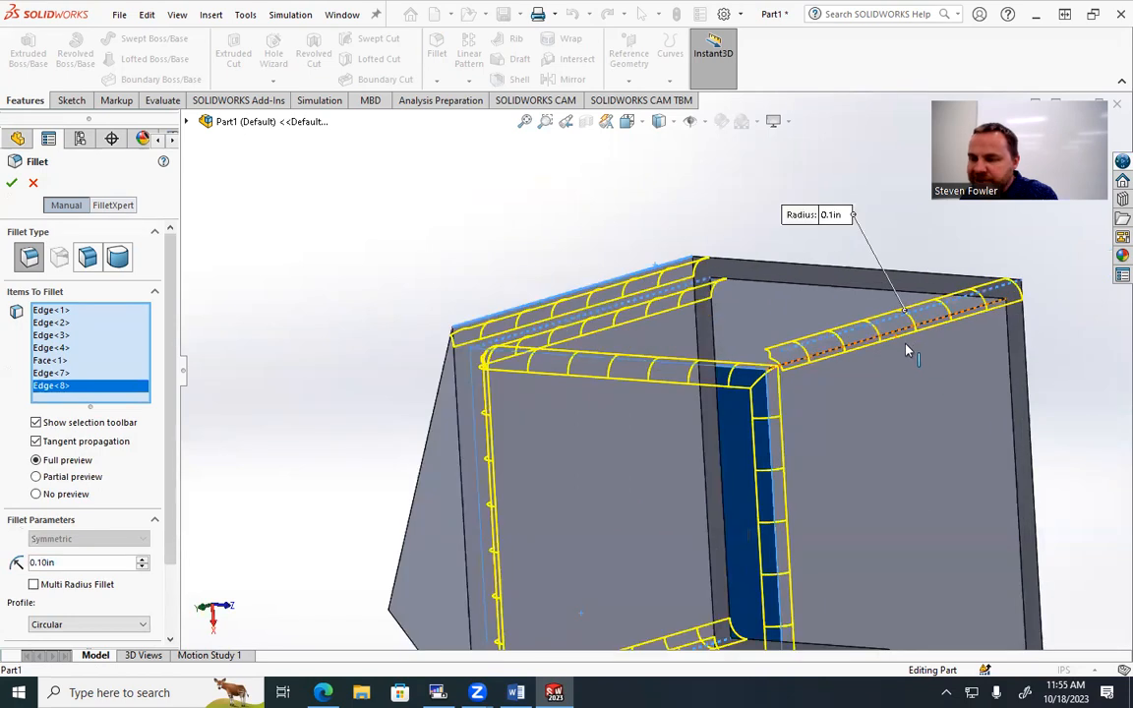
left_click(850, 340)
scroll(833, 488, "up", 5)
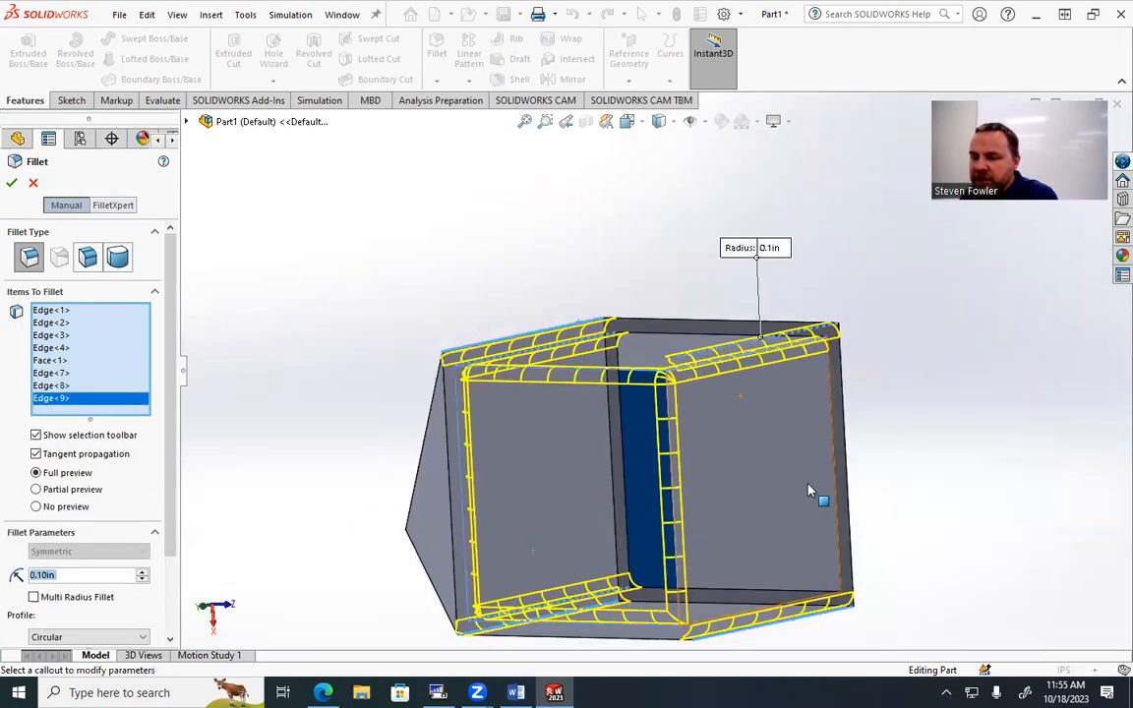
middle_click_drag(700, 460, 683, 576)
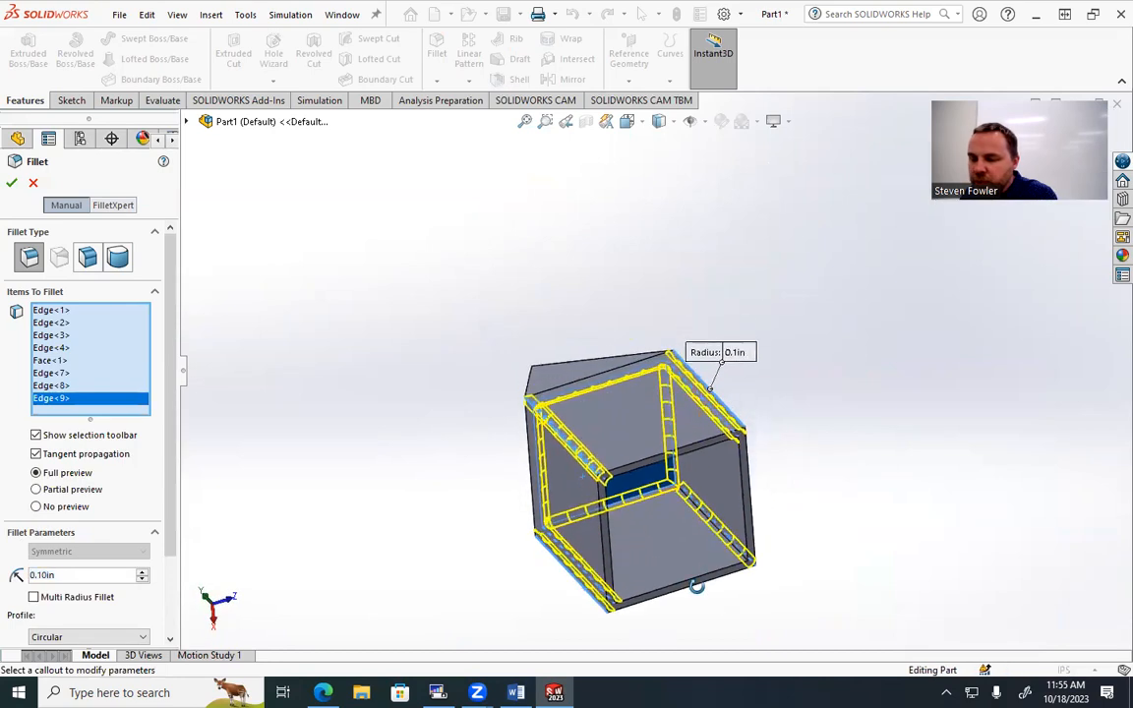
scroll(715, 553, "down", 5)
scroll(718, 545, "down", 3)
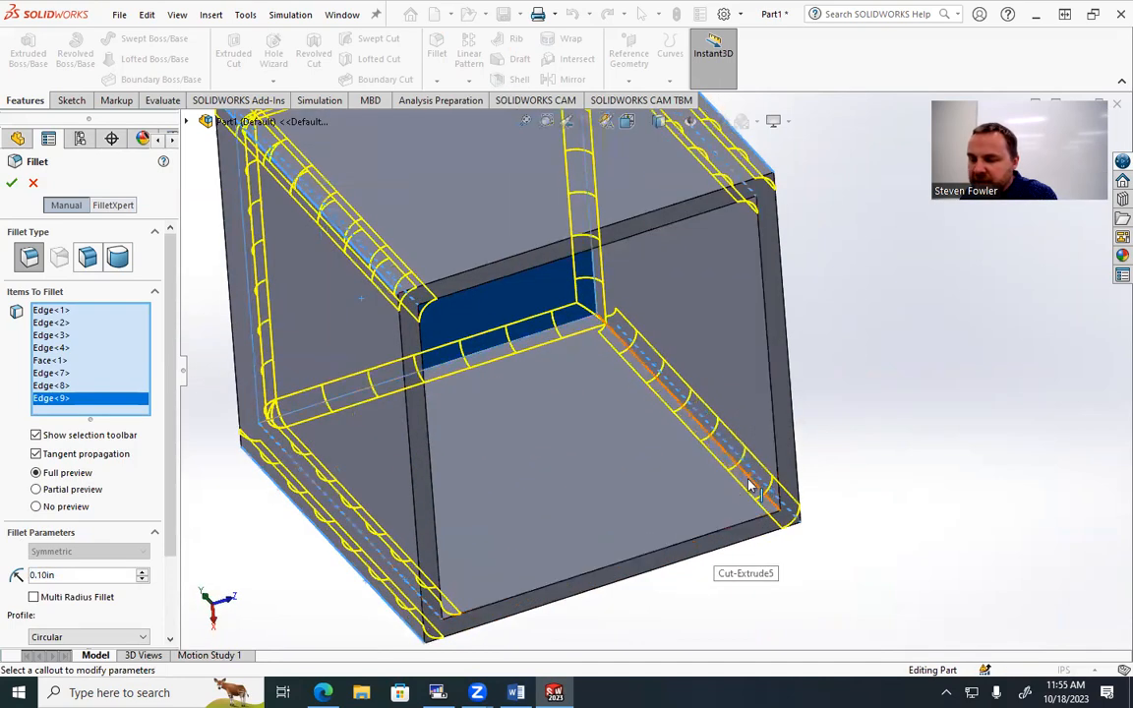
left_click(750, 486)
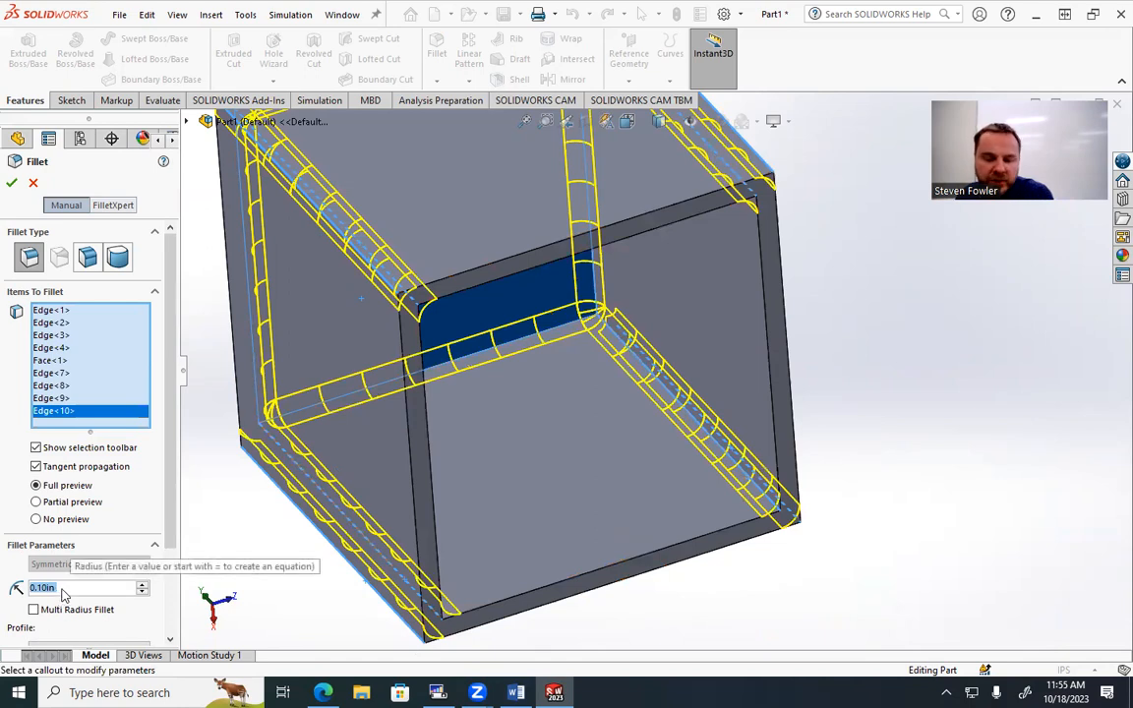
Set the fillet radius to 0.25 in, apply the fillet, and inspect the rounded block from outside and below.
type("0.25")
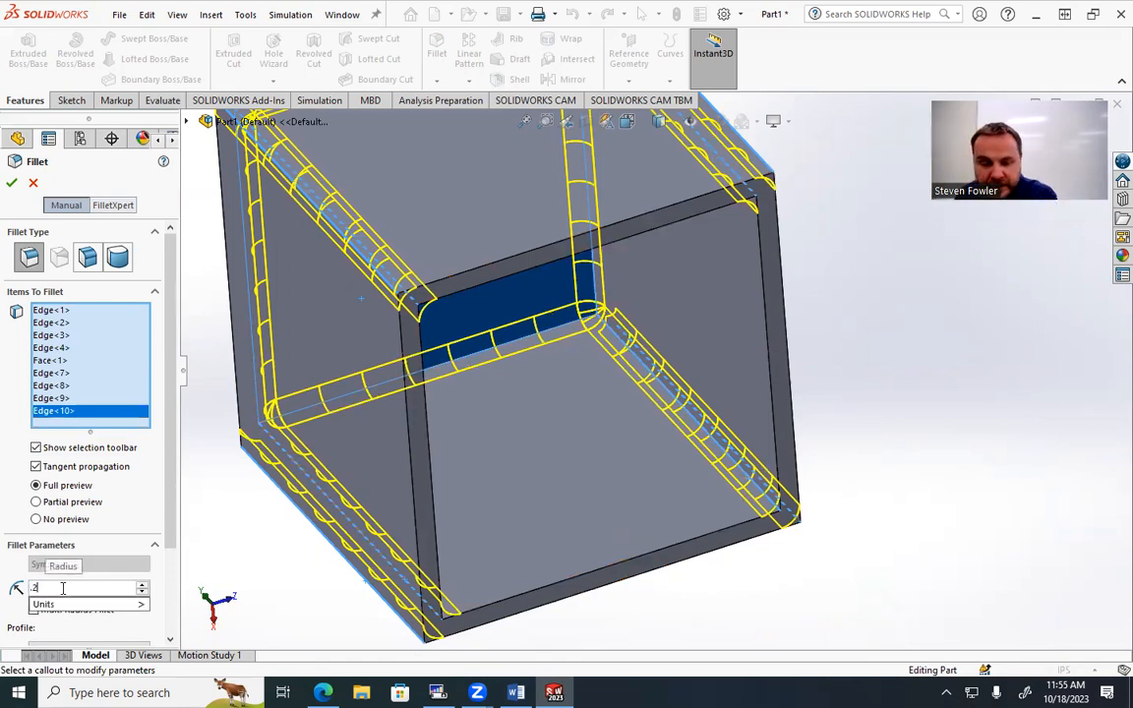
key("Return")
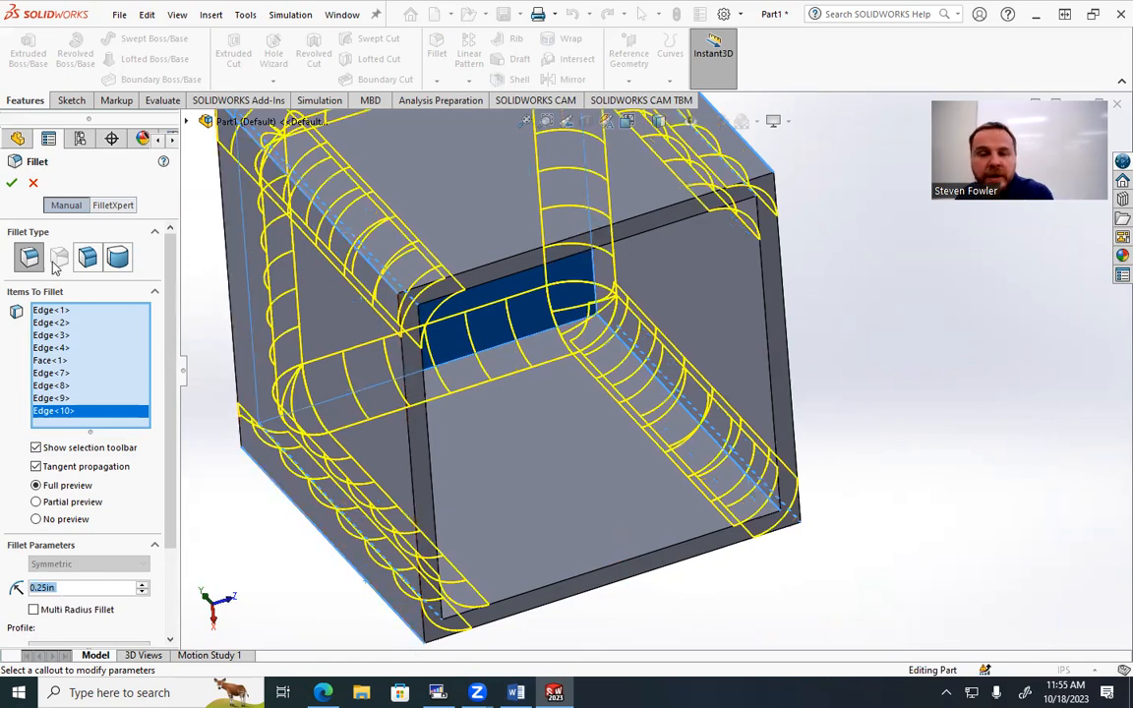
left_click(10, 183)
middle_click_drag(256, 463, 433, 428)
middle_click_drag(455, 517, 554, 416)
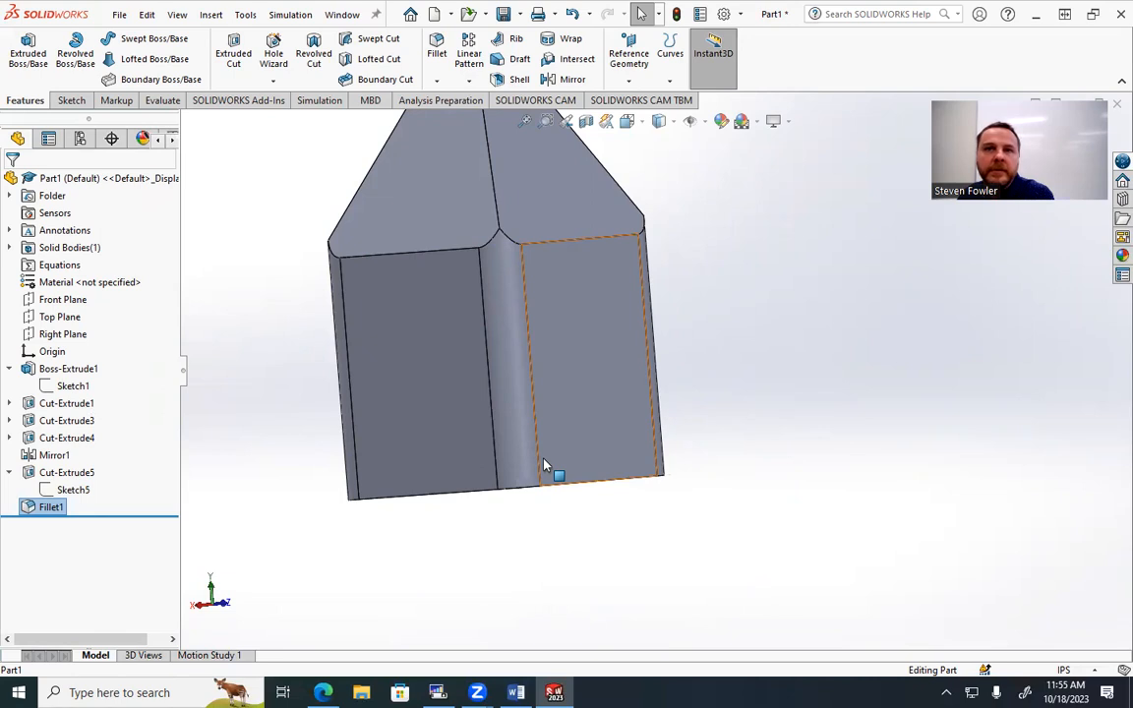
middle_click_drag(564, 475, 455, 443)
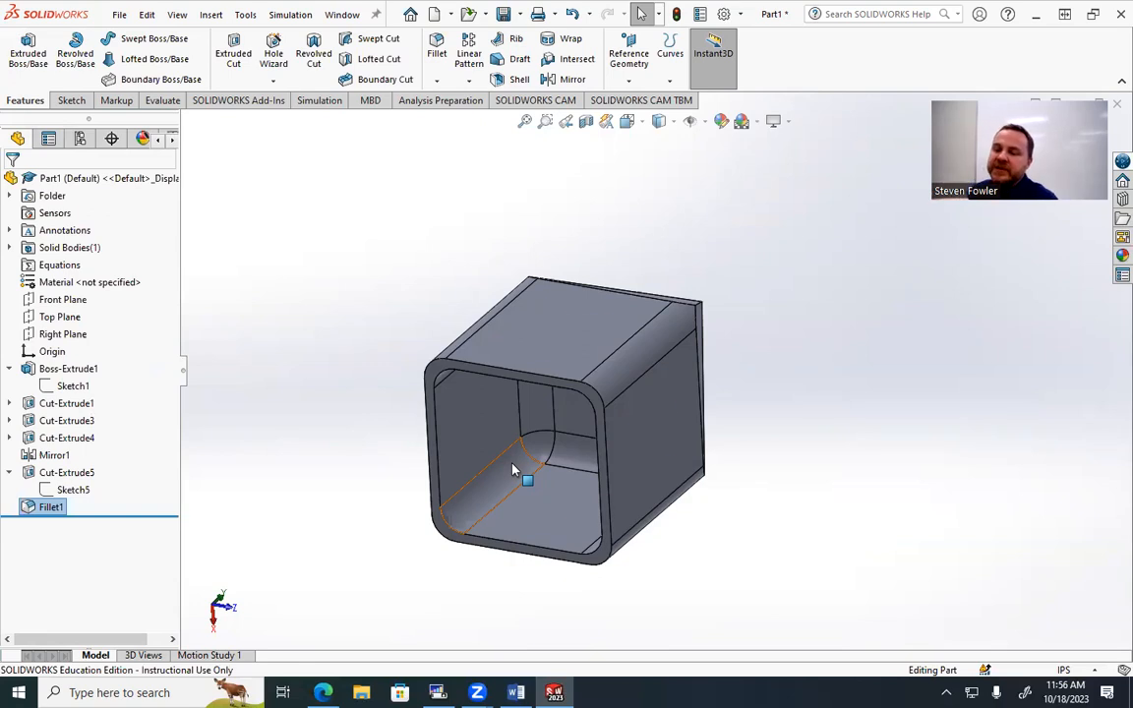
middle_click_drag(574, 385, 482, 589)
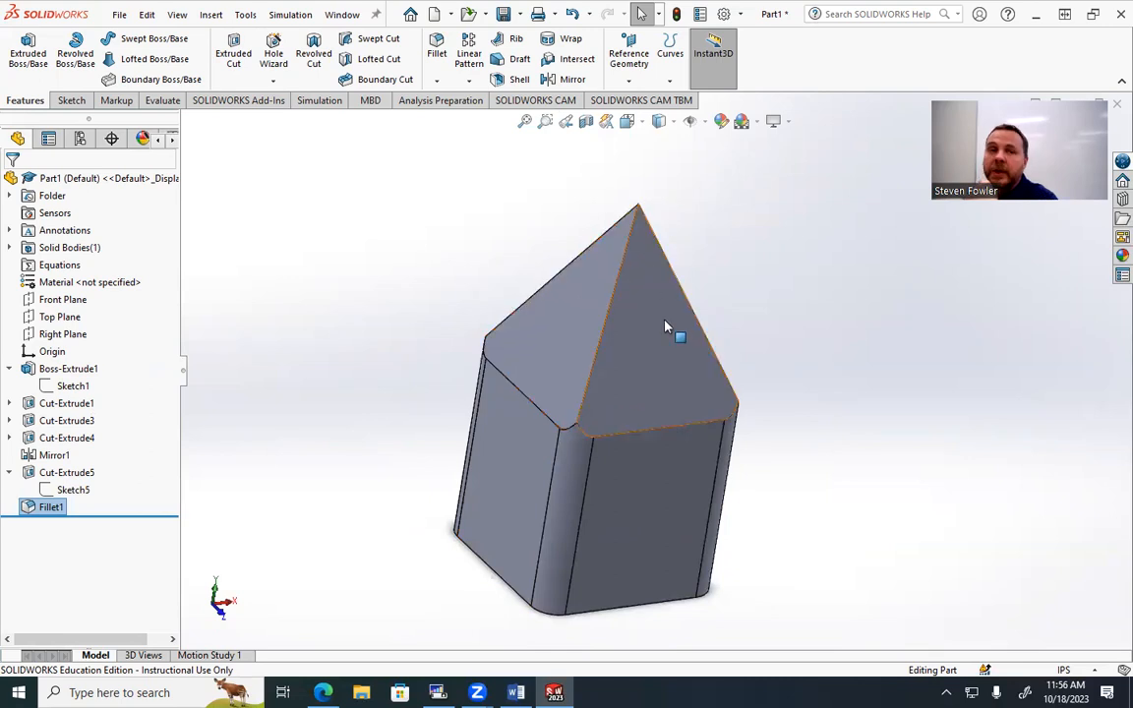
middle_click_drag(665, 366, 633, 450)
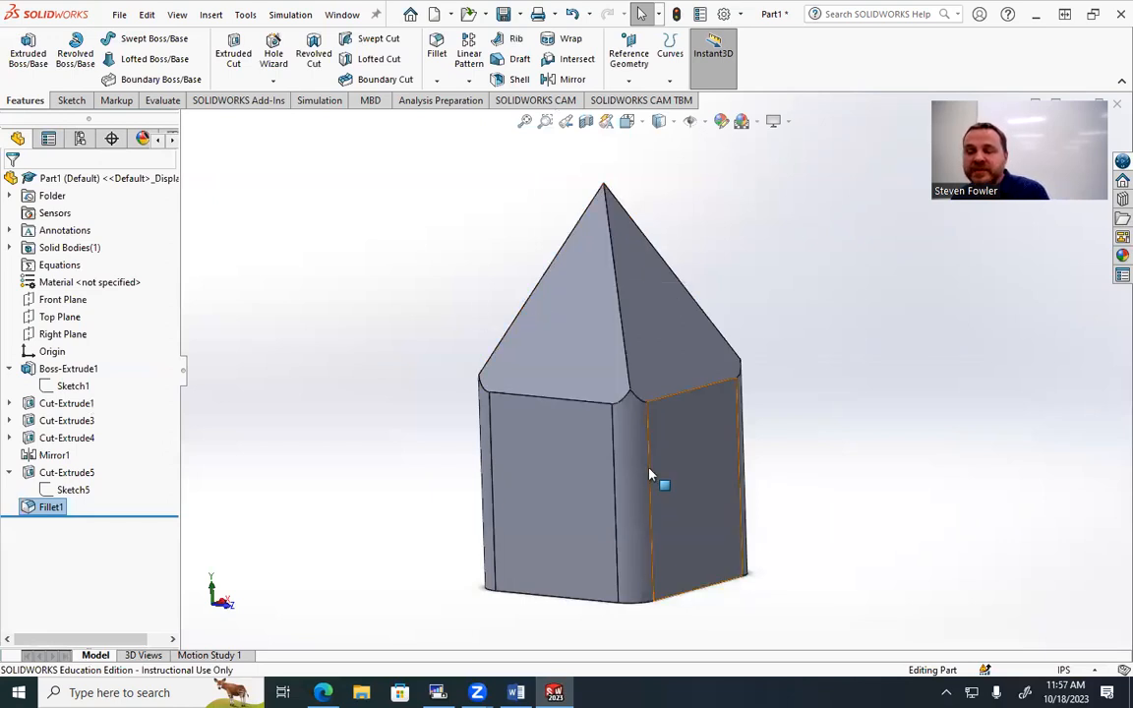
Edit the block's fillet feature and set its radius to 0.05 in.
right_click(51, 510)
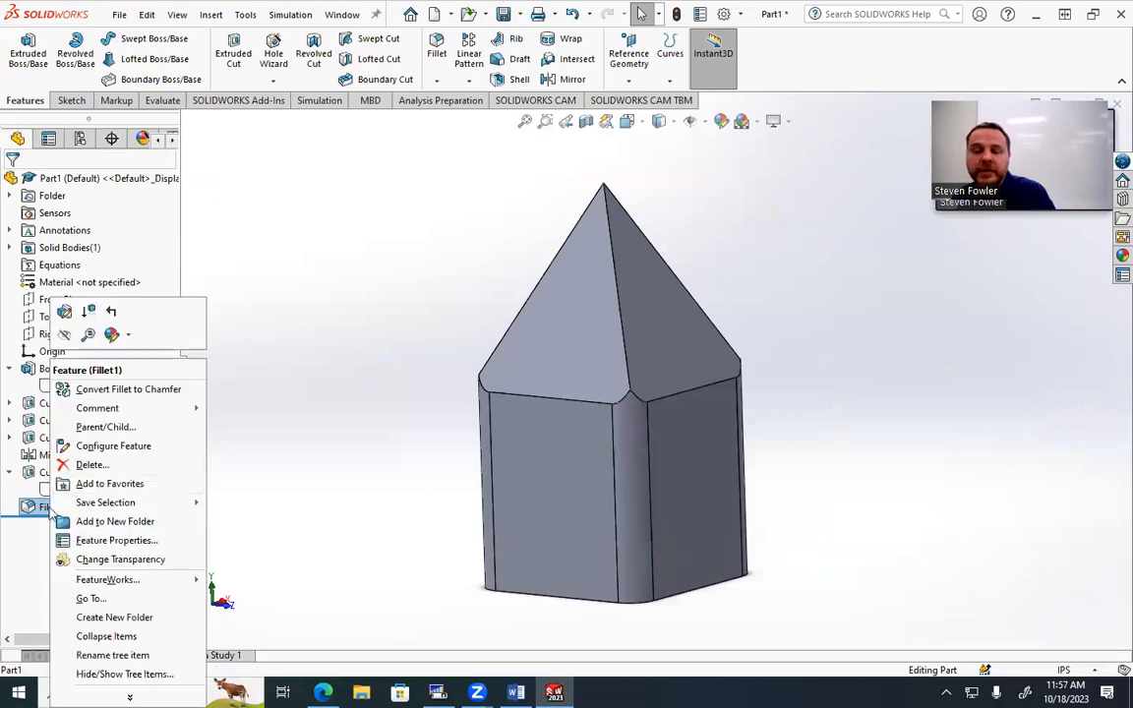
left_click(64, 311)
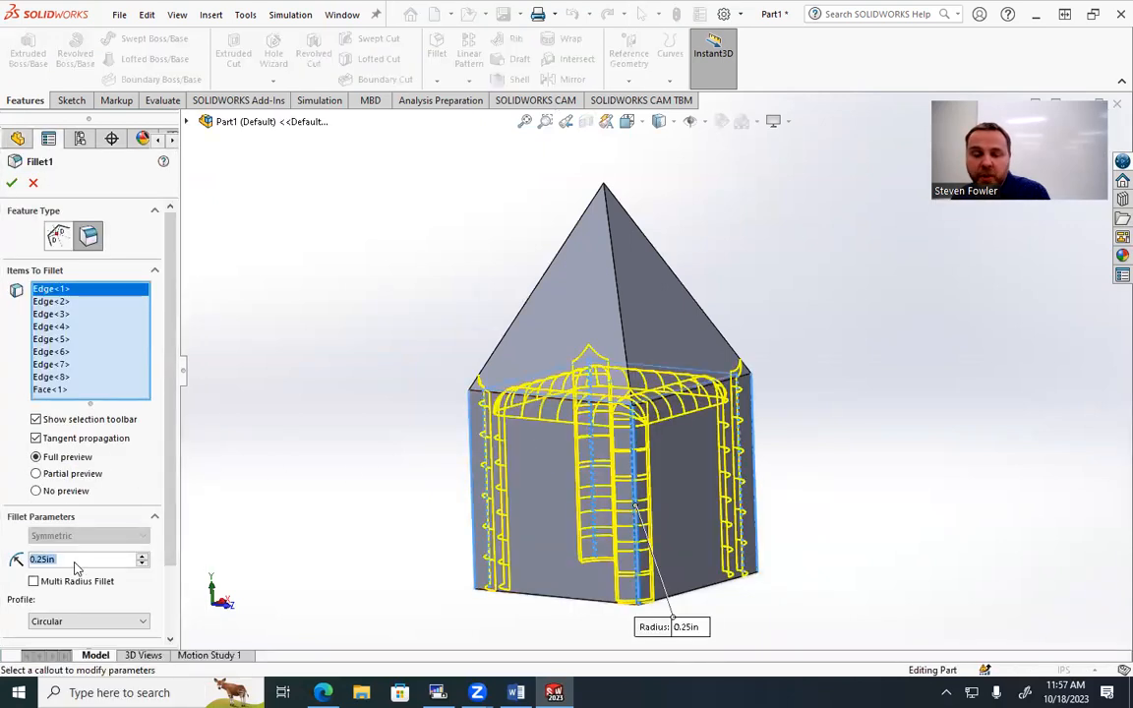
left_click(75, 560)
double_click(74, 560)
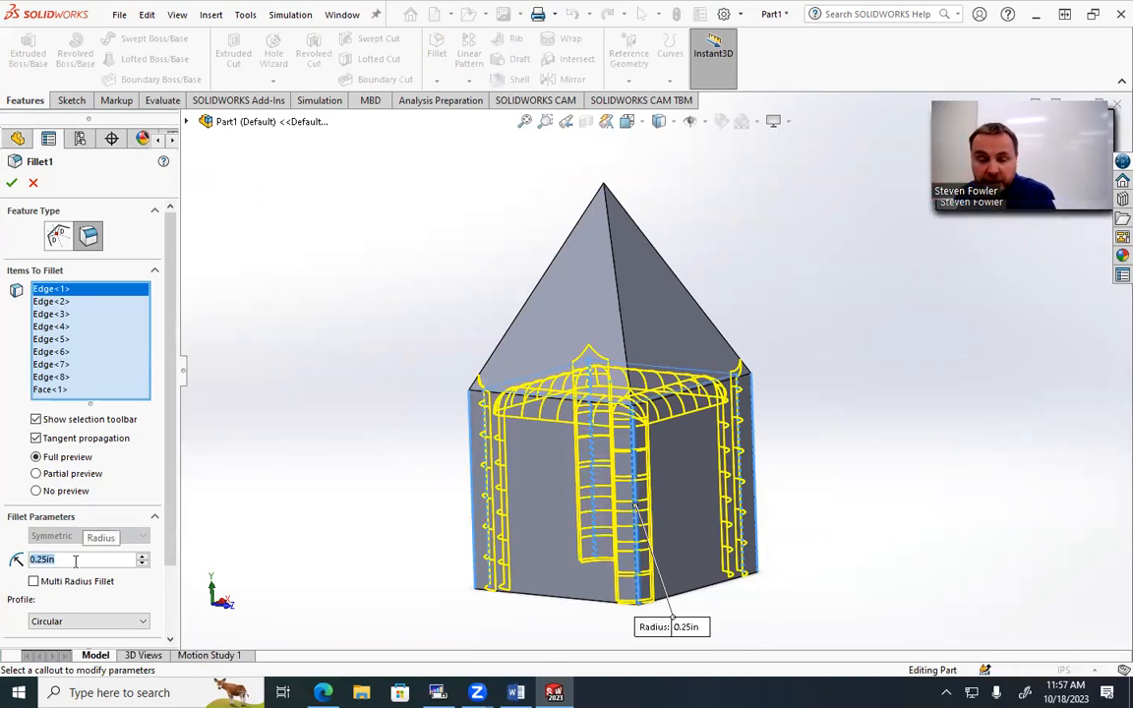
type(".05")
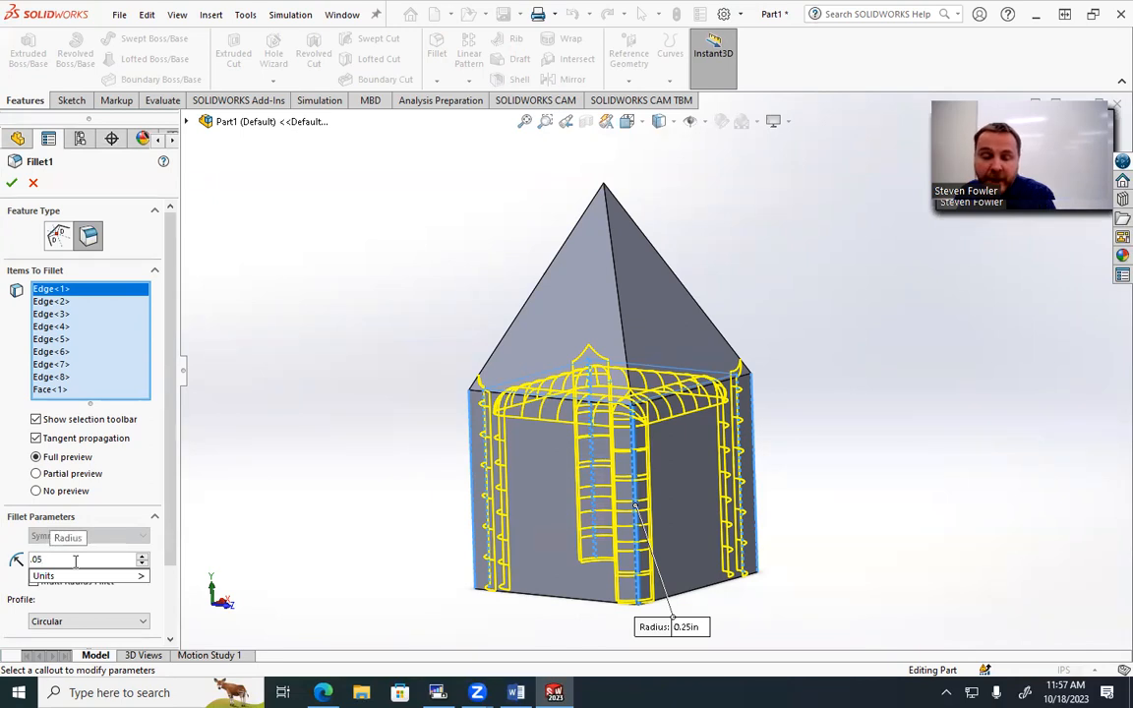
key("Return")
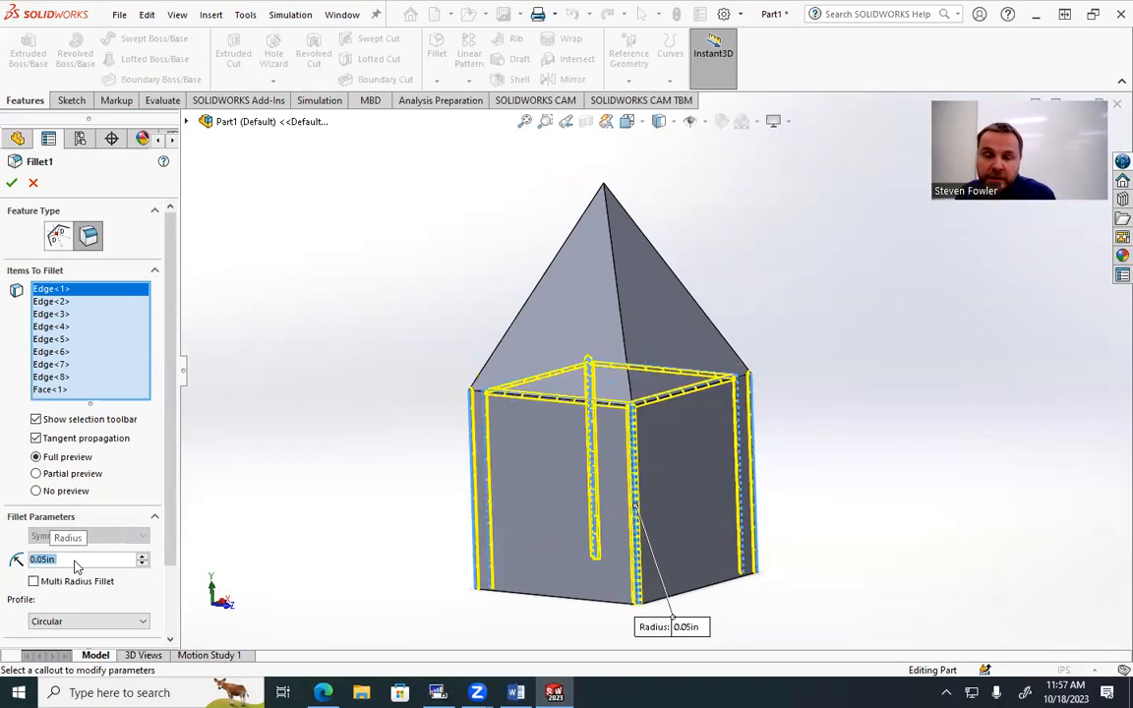
left_click(11, 183)
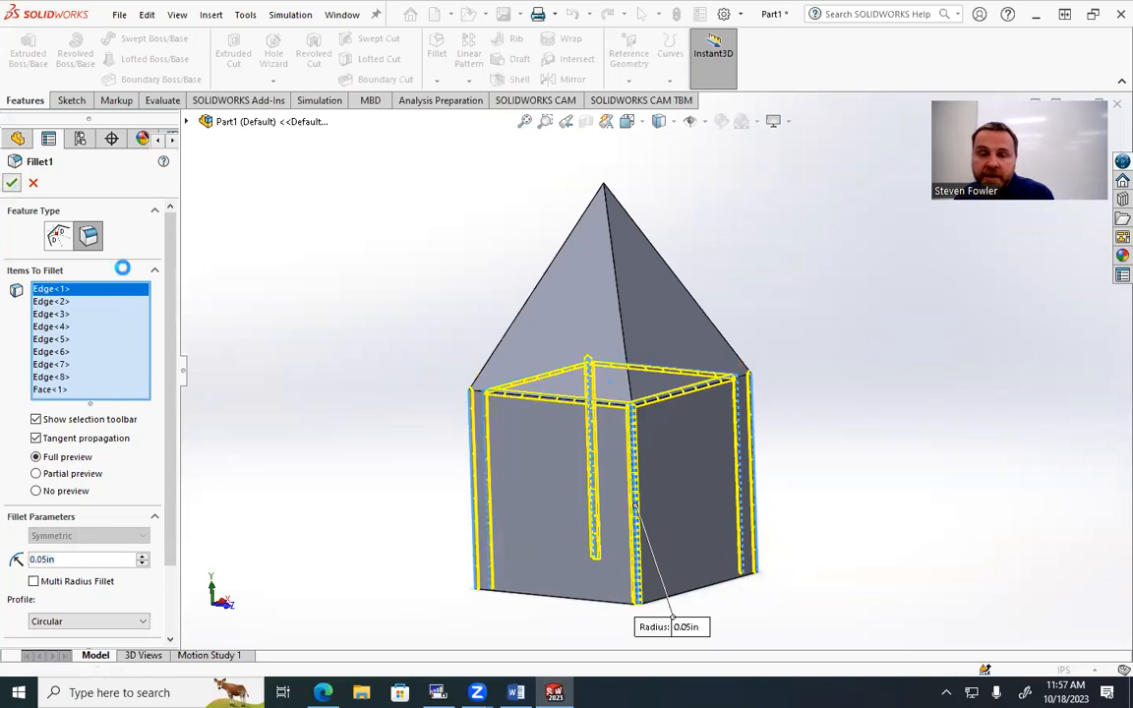
middle_click_drag(551, 564, 532, 513)
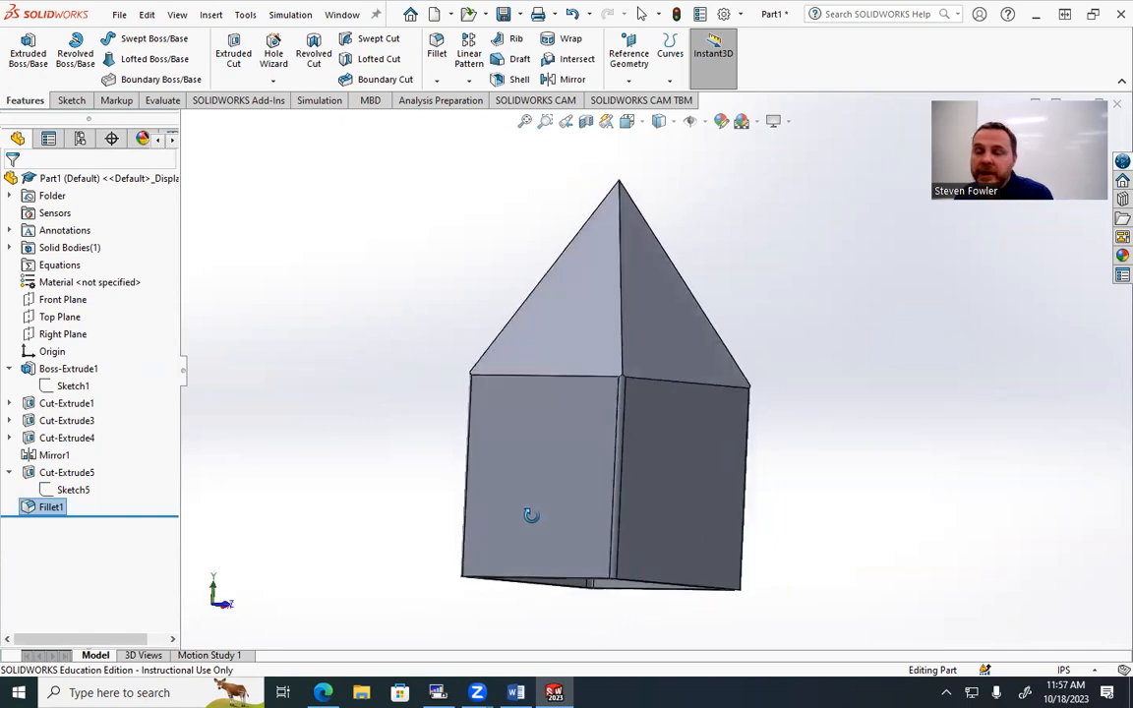
Reopen the fillet feature's definition to review its settings, and close it without changing anything.
right_click(40, 508)
key("Escape")
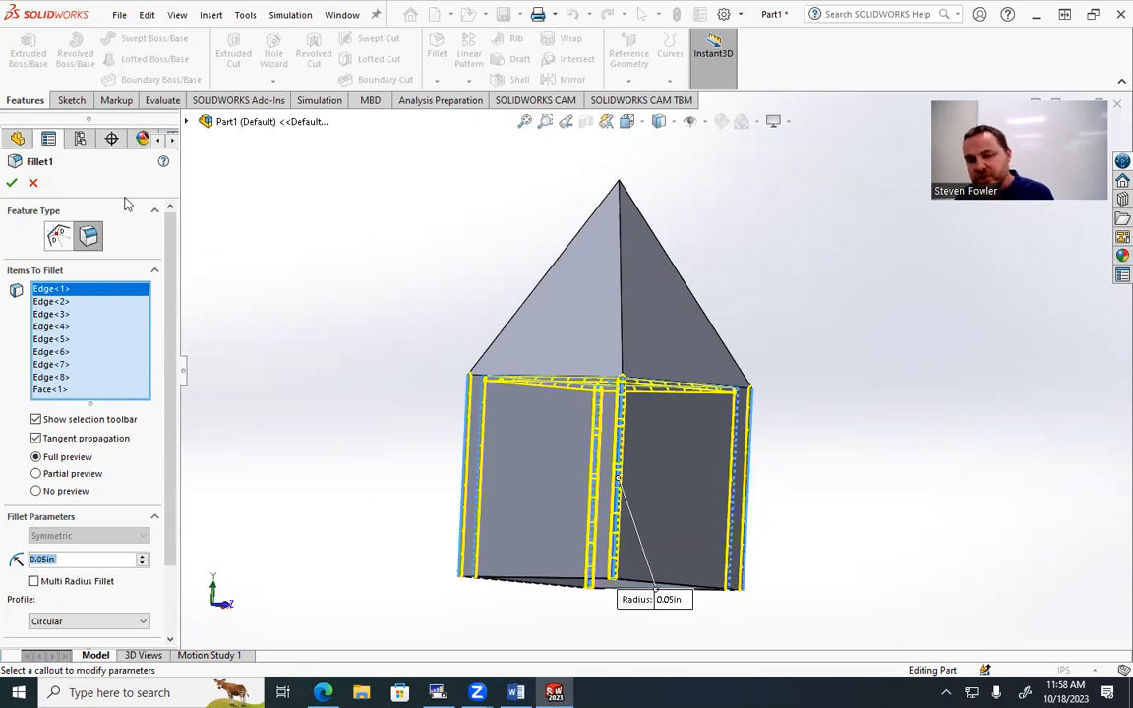
left_click(12, 187)
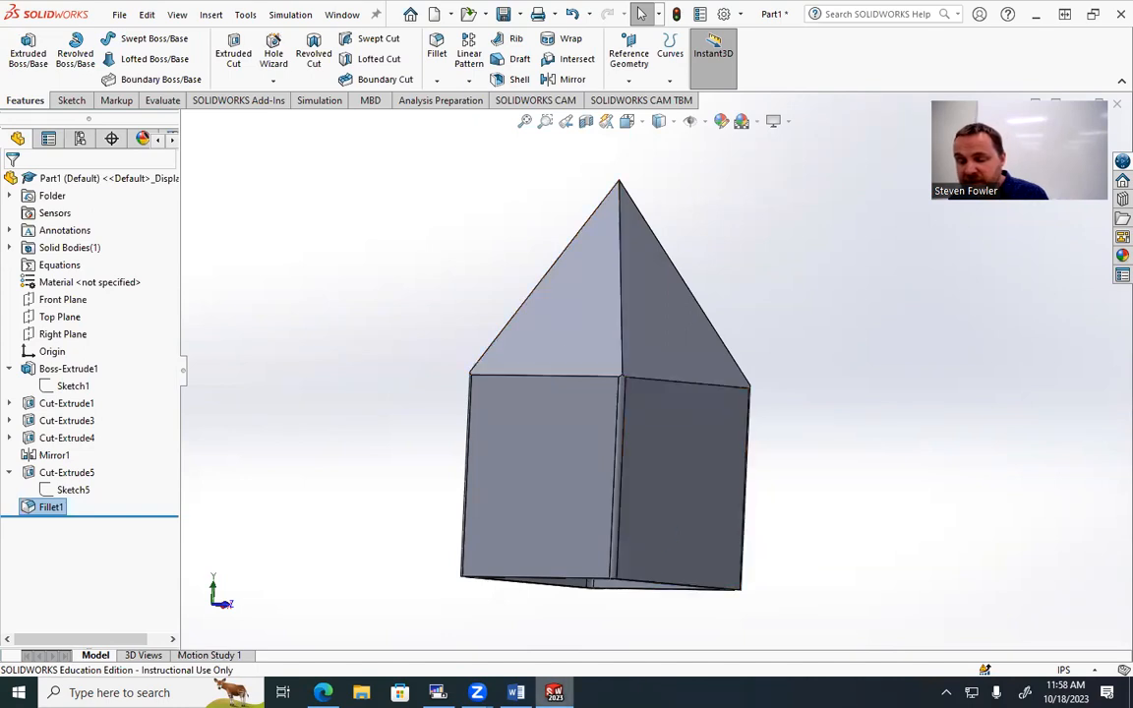
Switch to the Word document and review the skills listed under SolidWorks Review.
key("alt+Tab")
left_click(880, 491)
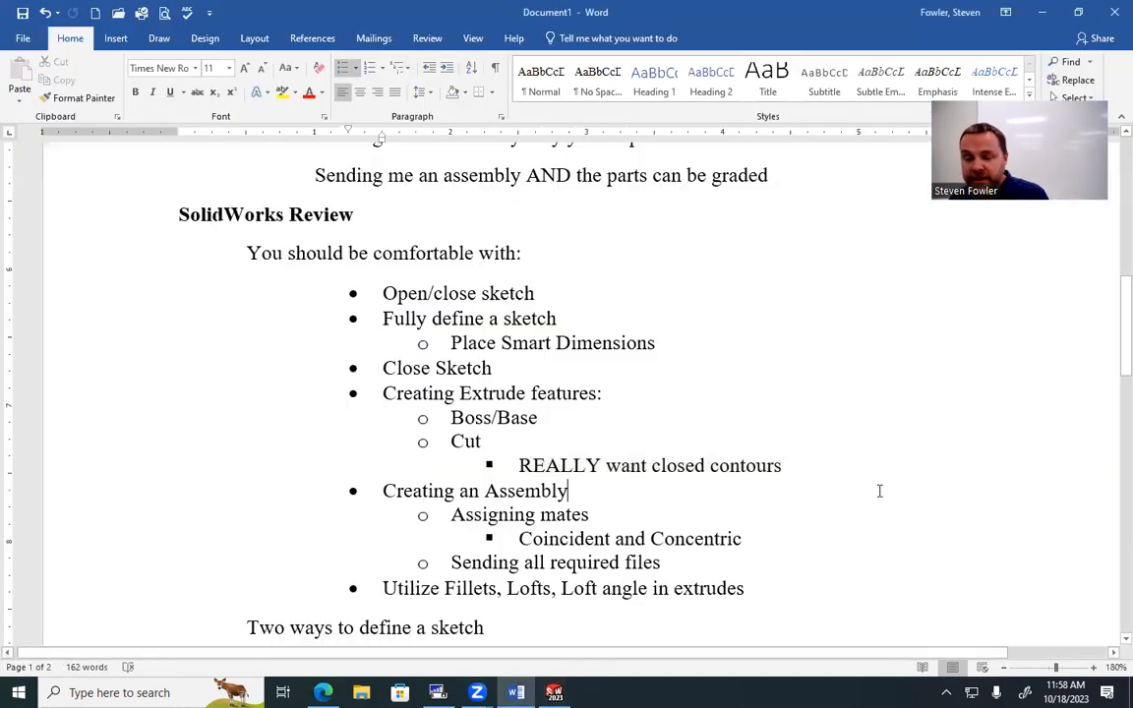
scroll(776, 440, "up", 3)
scroll(777, 439, "down", 3)
scroll(775, 440, "down", 2)
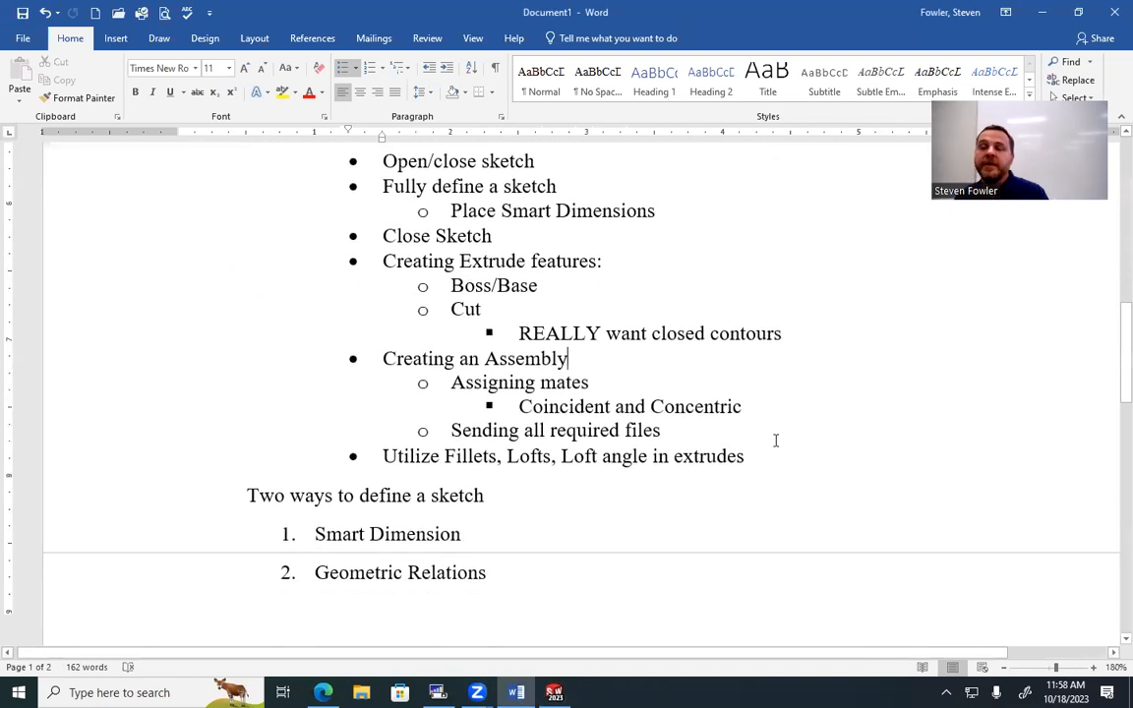
scroll(775, 440, "up", 1)
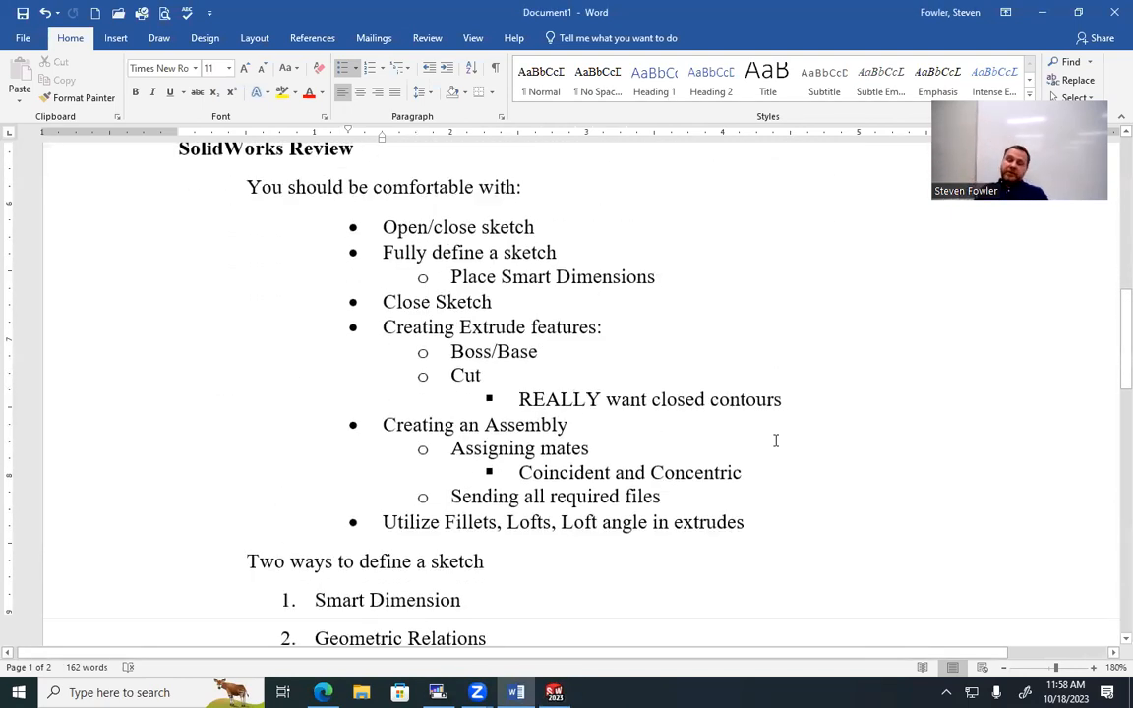